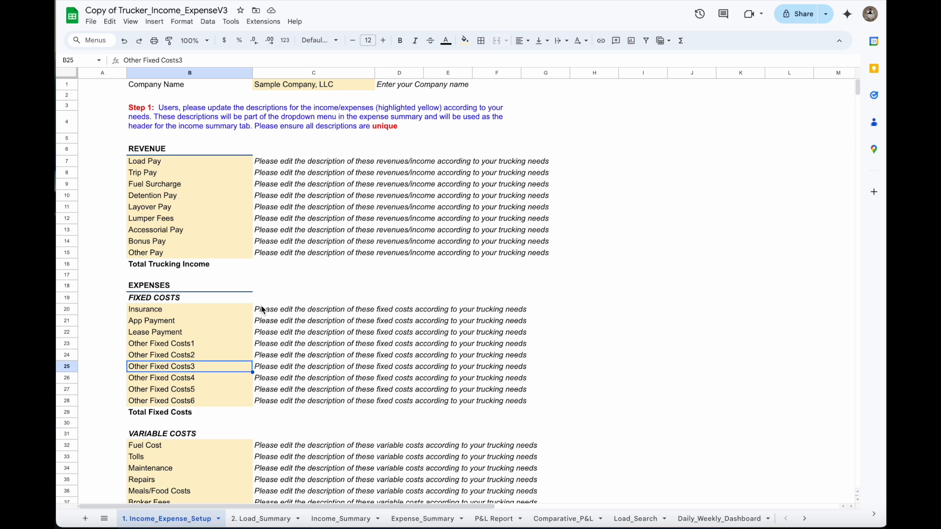
Look through the Load_Summary, Income_Summary, Expense_Summary and P&L Report sheets in turn
{"action": "left_click", "coordinate": [284, 522]}
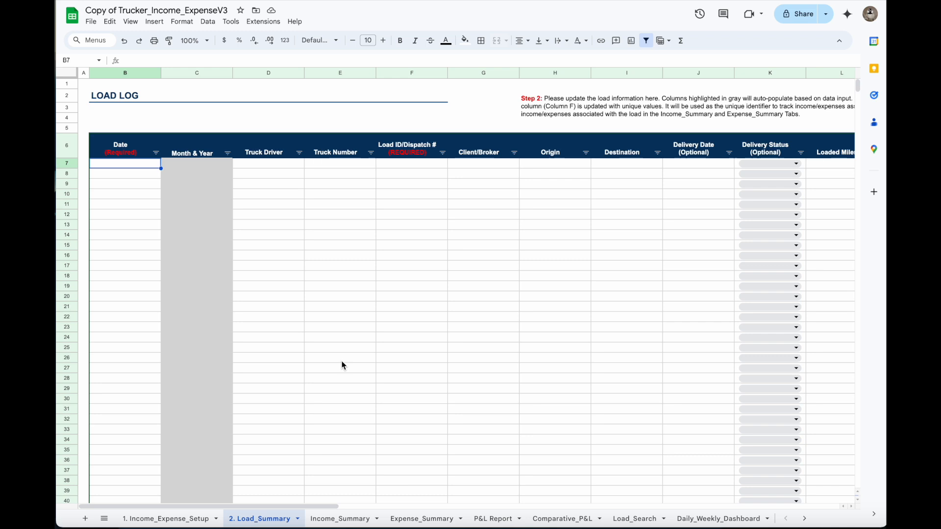
{"action": "left_click", "coordinate": [338, 519]}
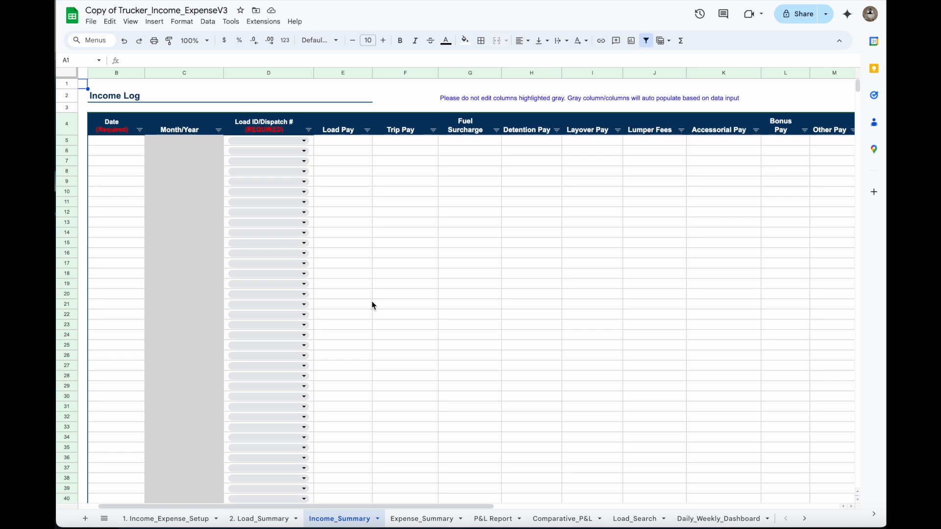
{"action": "left_click", "coordinate": [420, 518]}
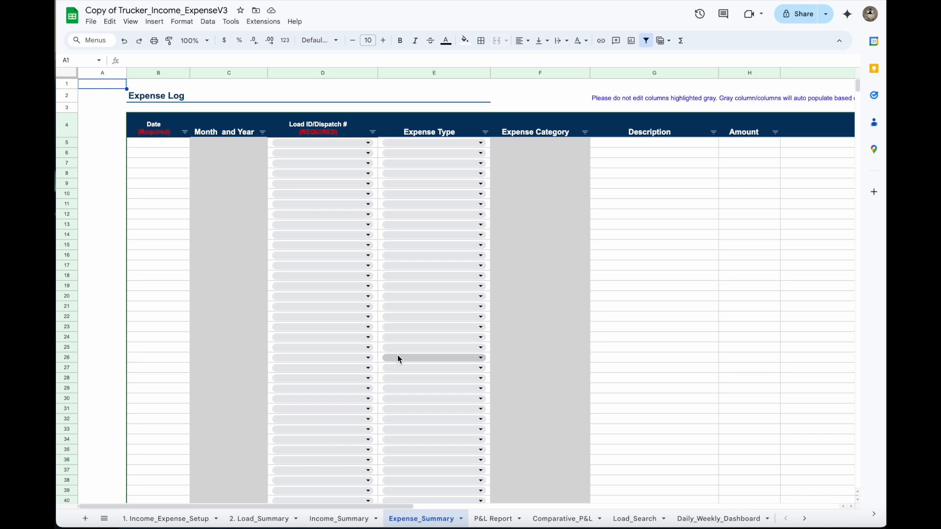
{"action": "left_click", "coordinate": [496, 520]}
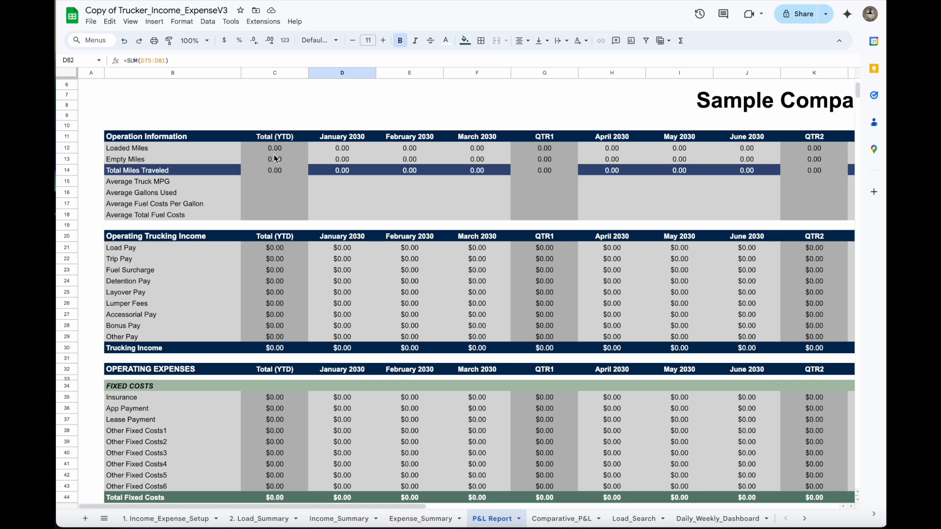
{"action": "mouse_move", "coordinate": [422, 507]}
{"action": "left_mouse_down"}
{"action": "mouse_move", "coordinate": [711, 525]}
{"action": "mouse_move", "coordinate": [557, 504]}
{"action": "mouse_move", "coordinate": [427, 503]}
{"action": "left_mouse_up"}
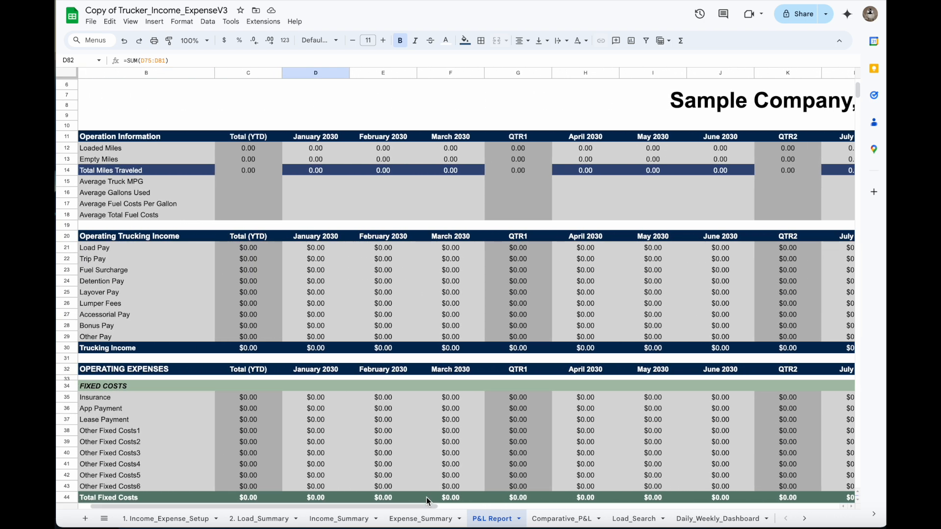
Examine the Comparative_P&L statement, including the period choices for both comparison columns and the $ Change column
{"action": "left_click", "coordinate": [576, 520]}
{"action": "scroll", "coordinate": [490, 358], "scroll_direction": "up", "scroll_amount": 3}
{"action": "scroll", "coordinate": [464, 349], "scroll_direction": "up", "scroll_amount": 1}
{"action": "scroll", "coordinate": [464, 353], "scroll_direction": "up", "scroll_amount": 1}
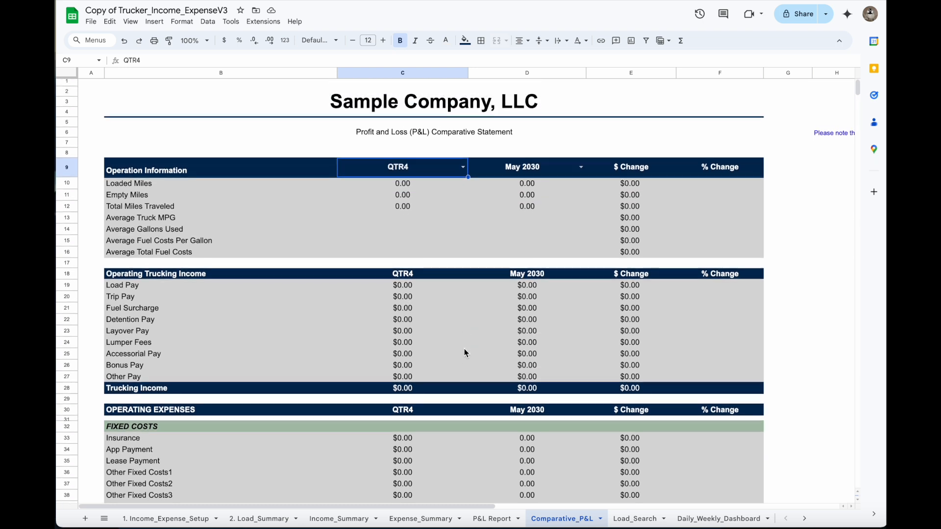
{"action": "left_click", "coordinate": [492, 522]}
{"action": "left_click", "coordinate": [559, 522]}
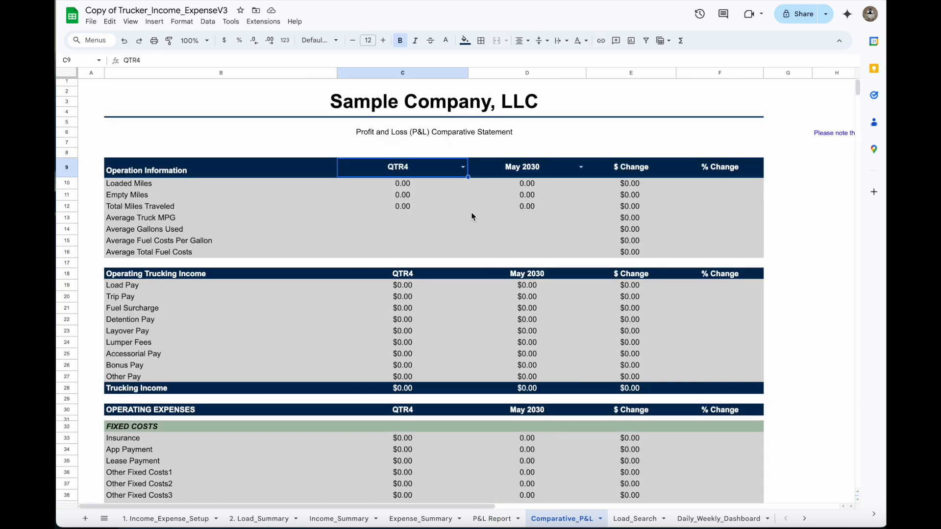
{"action": "left_click", "coordinate": [463, 168]}
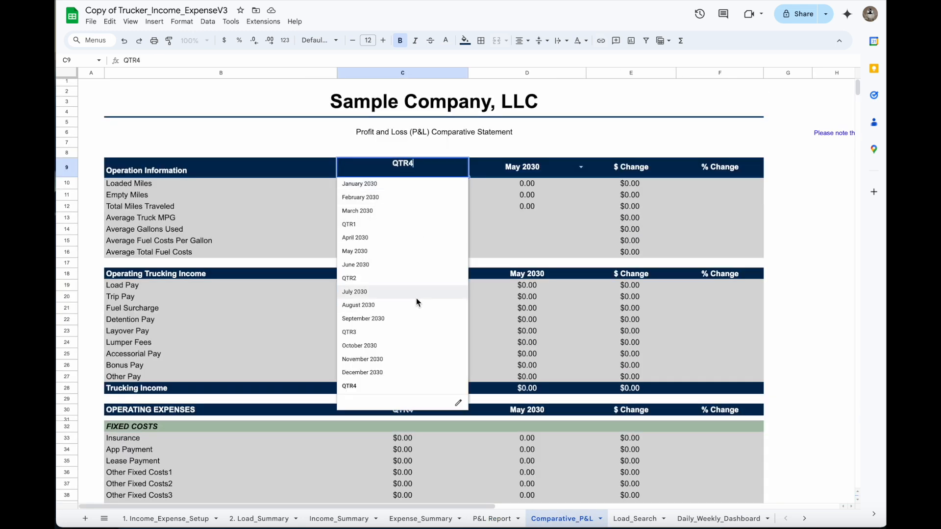
{"action": "left_click", "coordinate": [581, 168]}
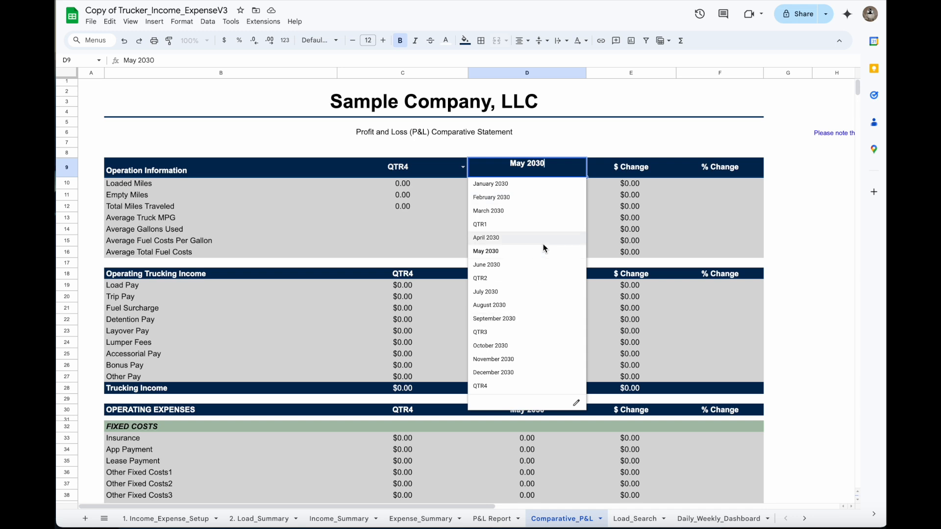
{"action": "left_click", "coordinate": [590, 138]}
{"action": "left_click", "coordinate": [639, 173]}
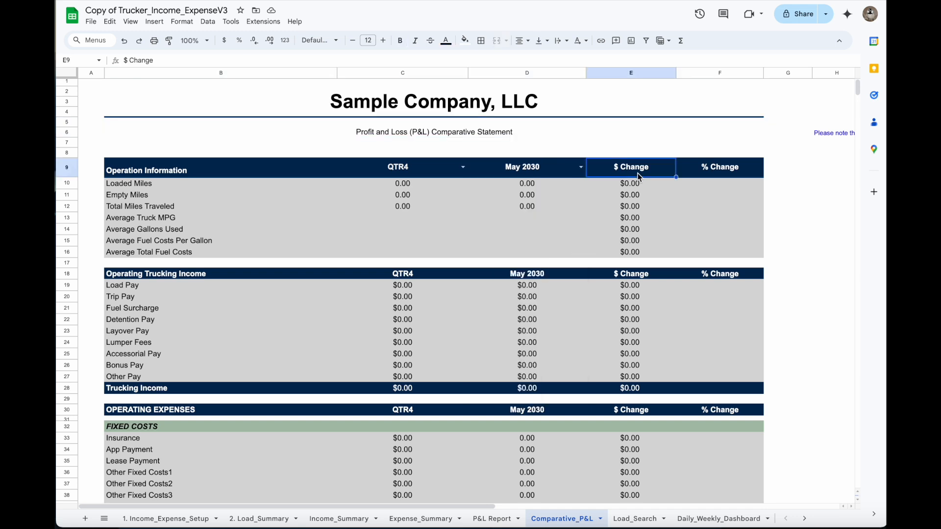
View the Load_Search sheet, and look over the charts and weekly summary on the Daily_Weekly_Dashboard sheet
{"action": "left_click", "coordinate": [627, 520]}
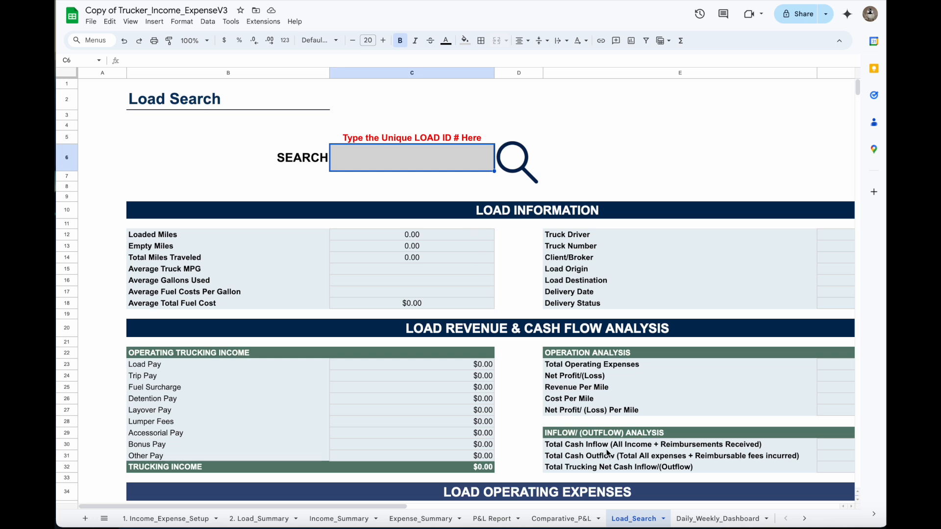
{"action": "left_click", "coordinate": [699, 521]}
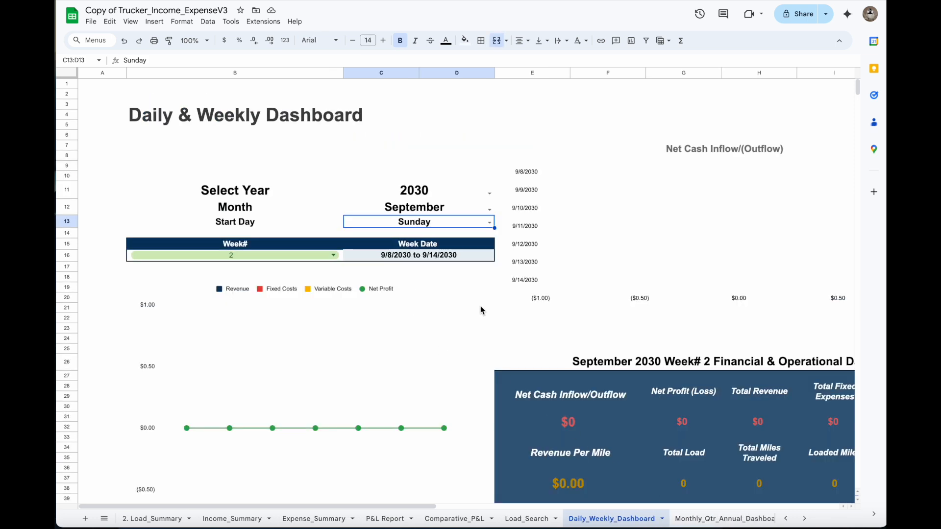
{"action": "scroll", "coordinate": [481, 310], "scroll_direction": "down", "scroll_amount": 5}
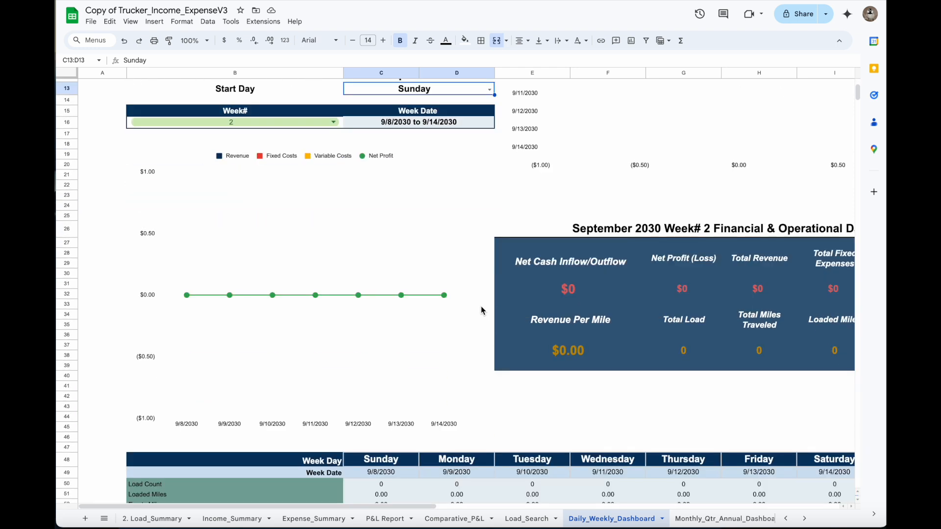
{"action": "scroll", "coordinate": [481, 314], "scroll_direction": "down", "scroll_amount": 1}
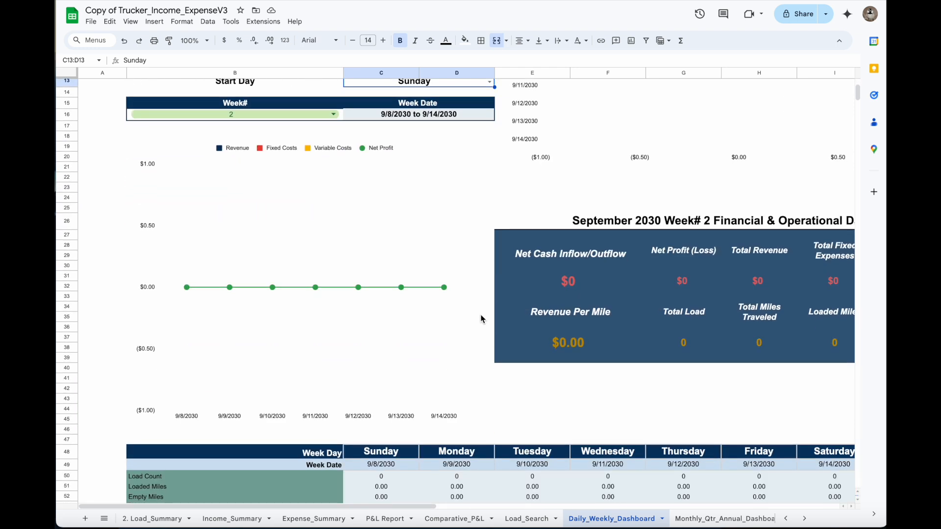
{"action": "scroll", "coordinate": [481, 319], "scroll_direction": "down", "scroll_amount": 1}
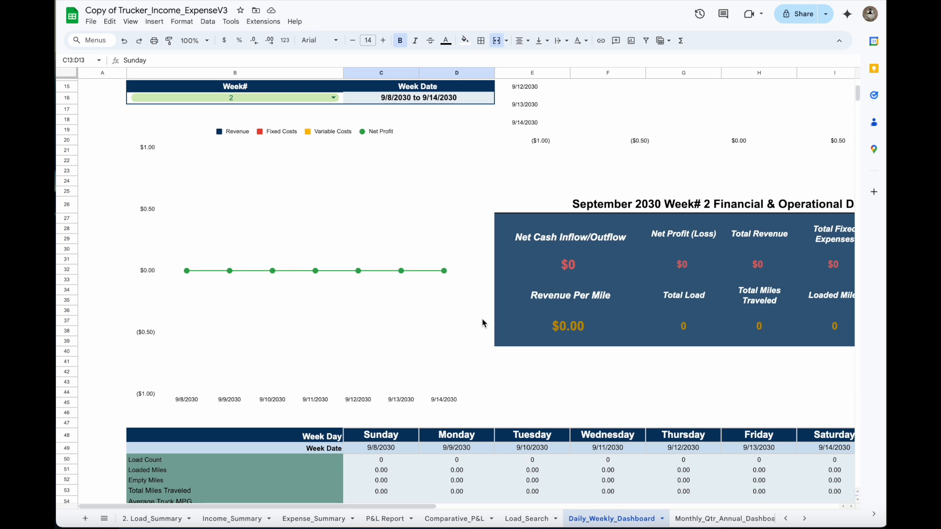
{"action": "scroll", "coordinate": [481, 323], "scroll_direction": "up", "scroll_amount": 6}
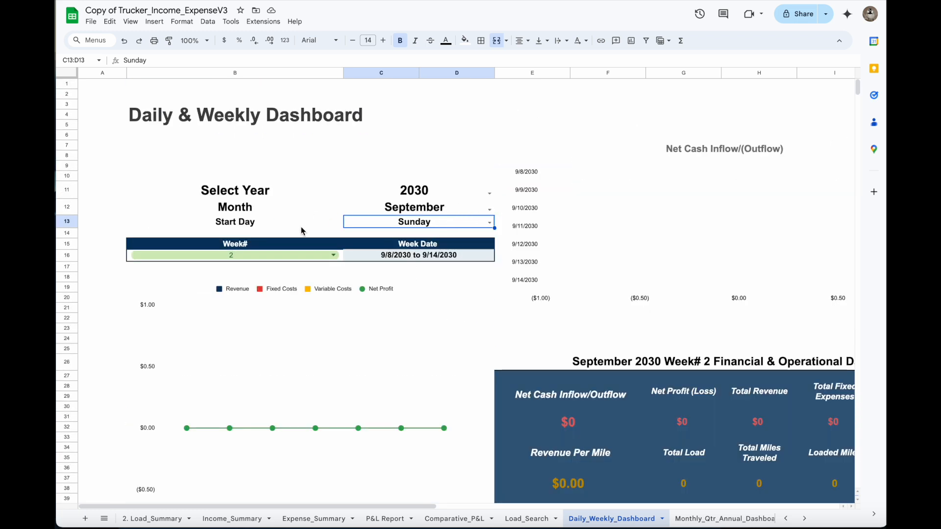
{"action": "scroll", "coordinate": [515, 339], "scroll_direction": "down", "scroll_amount": 1}
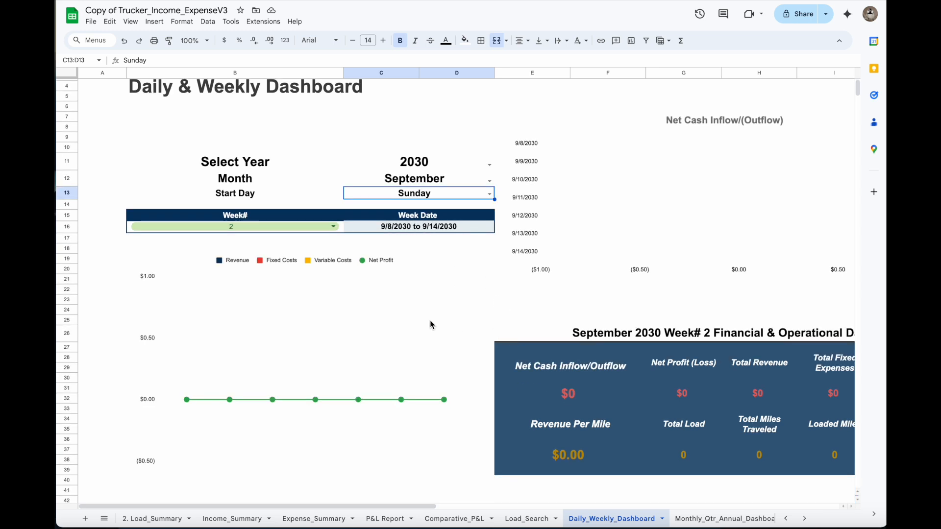
Set the month of the Daily & Weekly Dashboard to May
{"action": "scroll", "coordinate": [437, 324], "scroll_direction": "down", "scroll_amount": 1}
{"action": "left_click", "coordinate": [489, 178]}
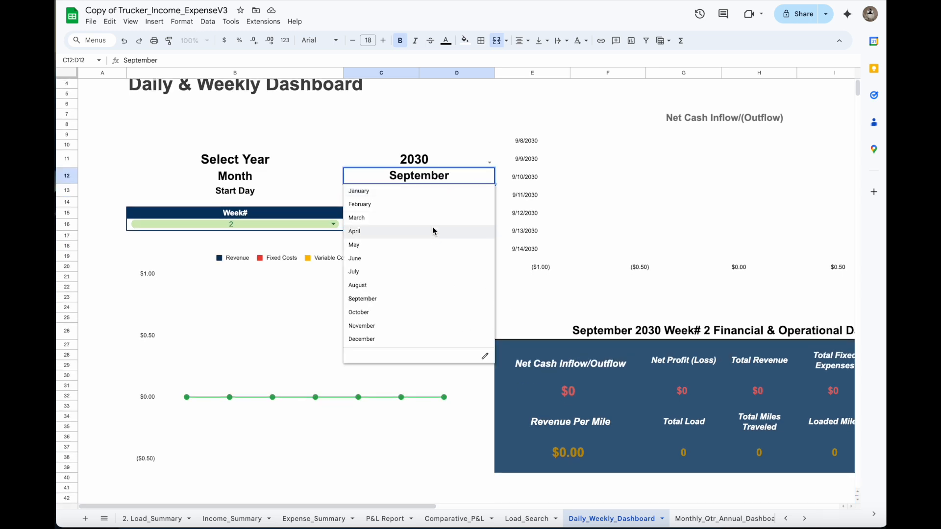
{"action": "left_click", "coordinate": [357, 247]}
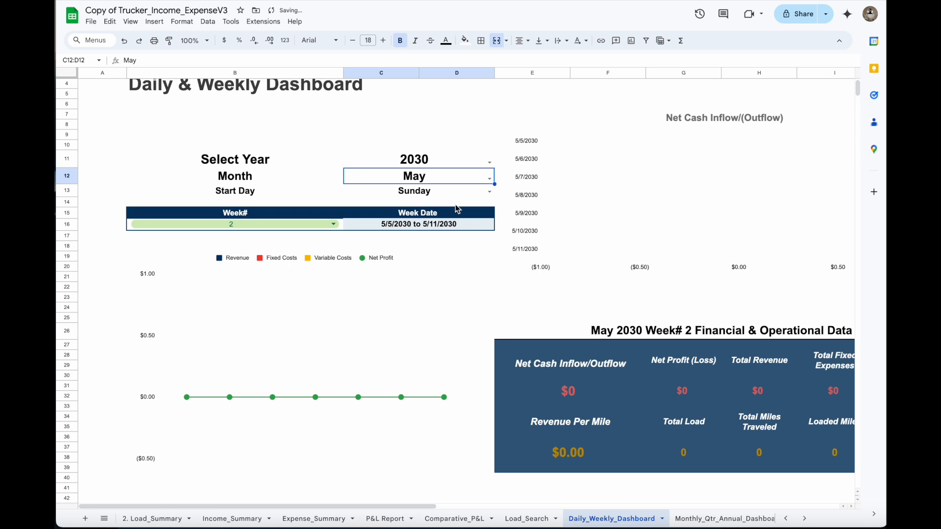
Try Monday as the dashboard's start day, check the weekday table, and set the start day back to Sunday
{"action": "left_click", "coordinate": [488, 191]}
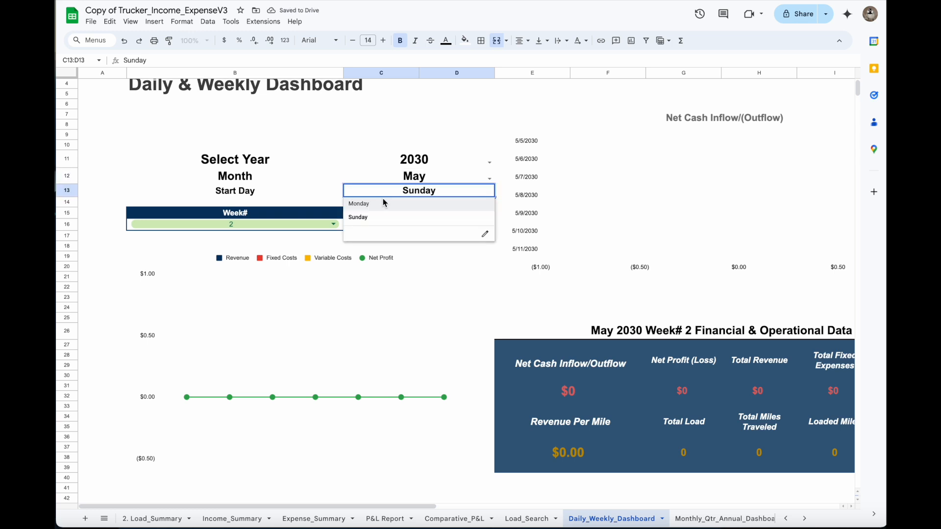
{"action": "left_click", "coordinate": [362, 204]}
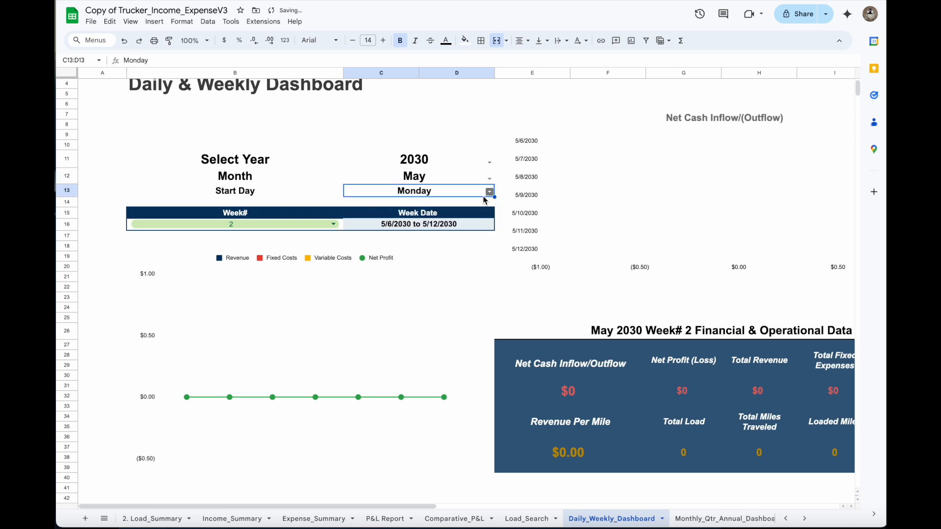
{"action": "left_click", "coordinate": [488, 192]}
{"action": "left_click", "coordinate": [392, 218]}
{"action": "left_click", "coordinate": [488, 193]}
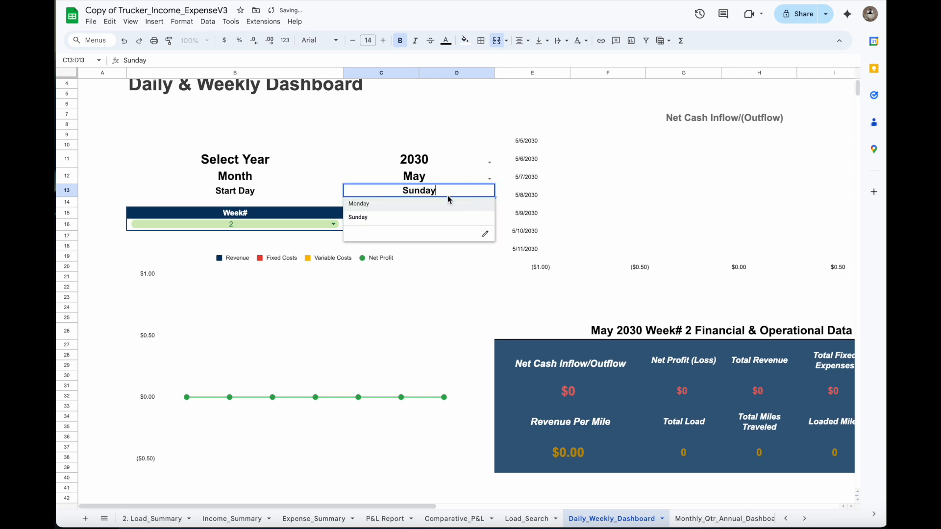
{"action": "left_click", "coordinate": [415, 205]}
{"action": "scroll", "coordinate": [433, 269], "scroll_direction": "down", "scroll_amount": 5}
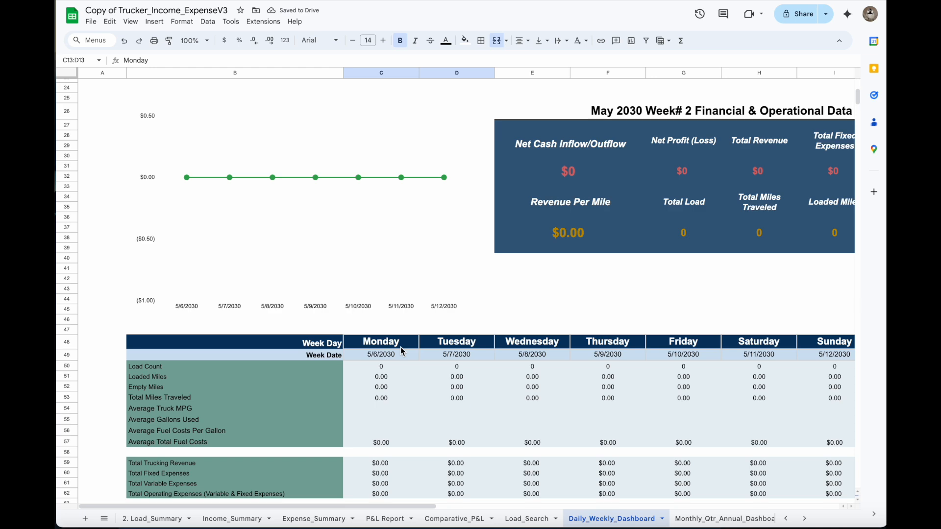
{"action": "scroll", "coordinate": [401, 348], "scroll_direction": "up", "scroll_amount": 5}
{"action": "left_click", "coordinate": [489, 223]}
{"action": "left_click", "coordinate": [431, 246]}
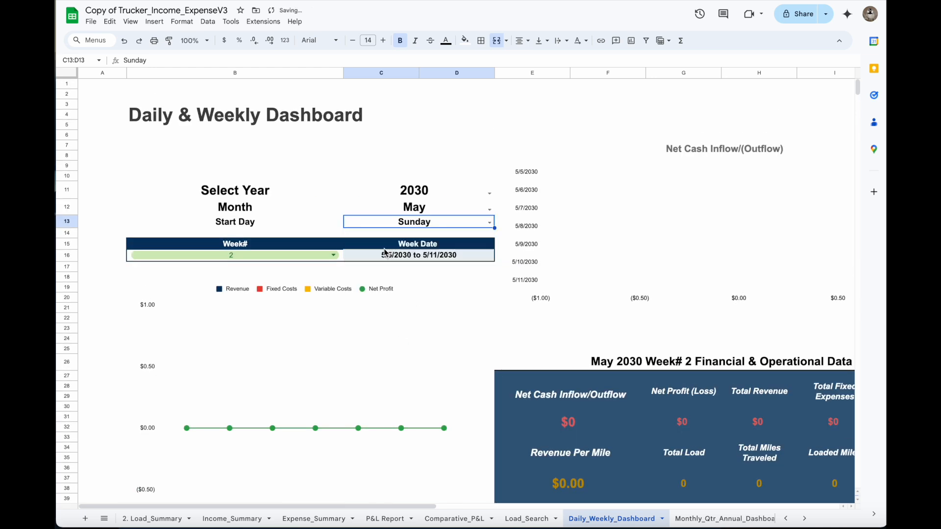
Switch the dashboard's Week# to 1 and change it to 3
{"action": "scroll", "coordinate": [392, 250], "scroll_direction": "down", "scroll_amount": 10}
{"action": "scroll", "coordinate": [369, 254], "scroll_direction": "up", "scroll_amount": 5}
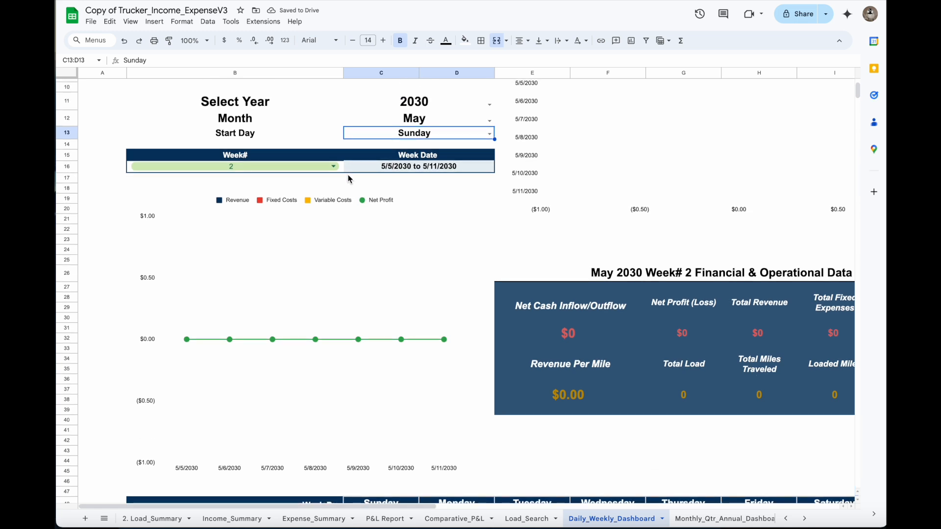
{"action": "left_click", "coordinate": [332, 167]}
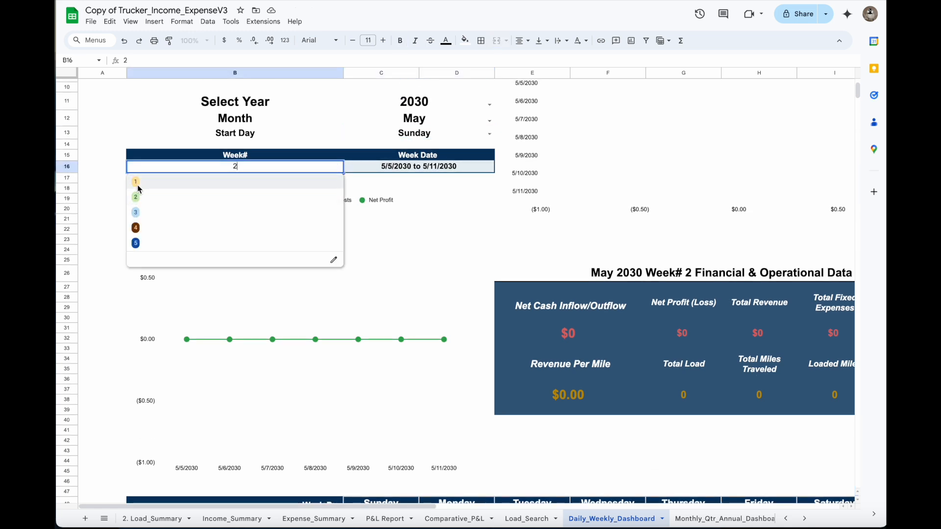
{"action": "left_click", "coordinate": [137, 184]}
{"action": "left_click", "coordinate": [334, 166]}
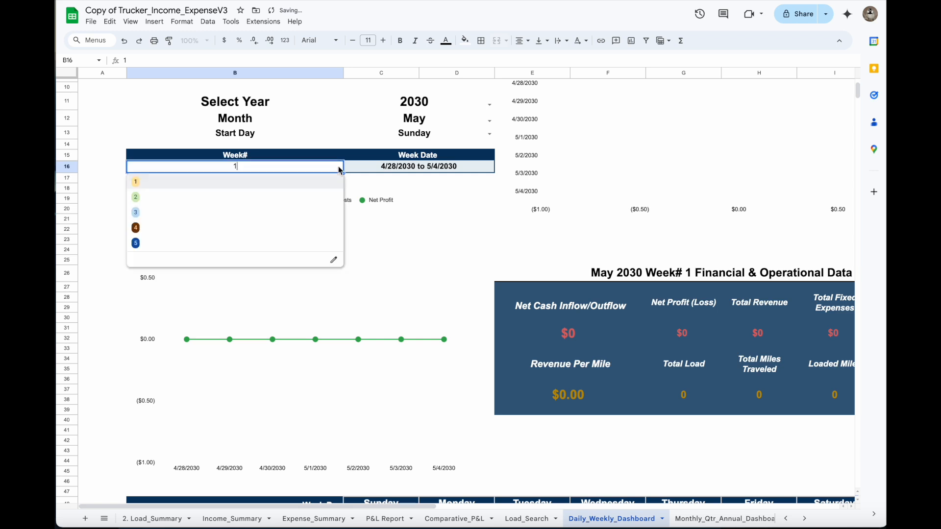
{"action": "left_click", "coordinate": [184, 216]}
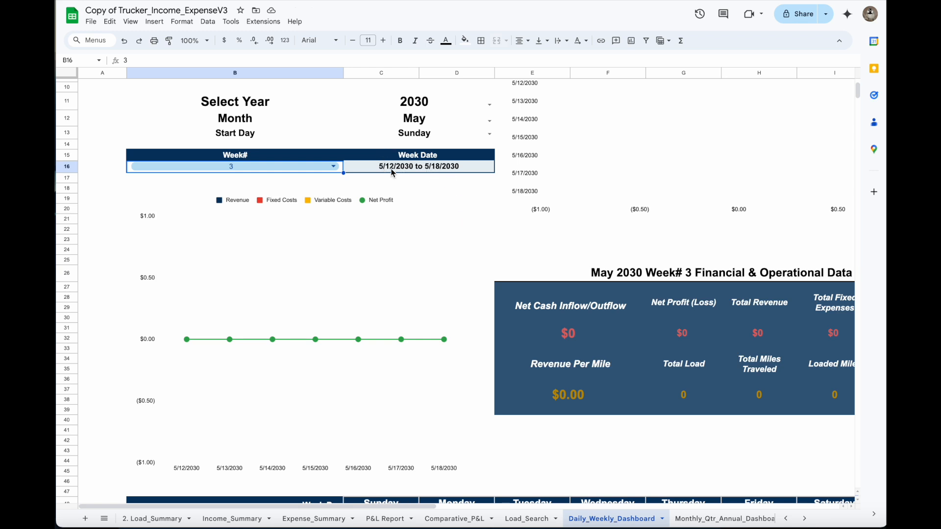
Review the daily figures, the Inflow/Outflow Analysis and the highest and lowest expenses analysis for the chosen week
{"action": "scroll", "coordinate": [426, 279], "scroll_direction": "down", "scroll_amount": 4}
{"action": "scroll", "coordinate": [411, 352], "scroll_direction": "down", "scroll_amount": 10}
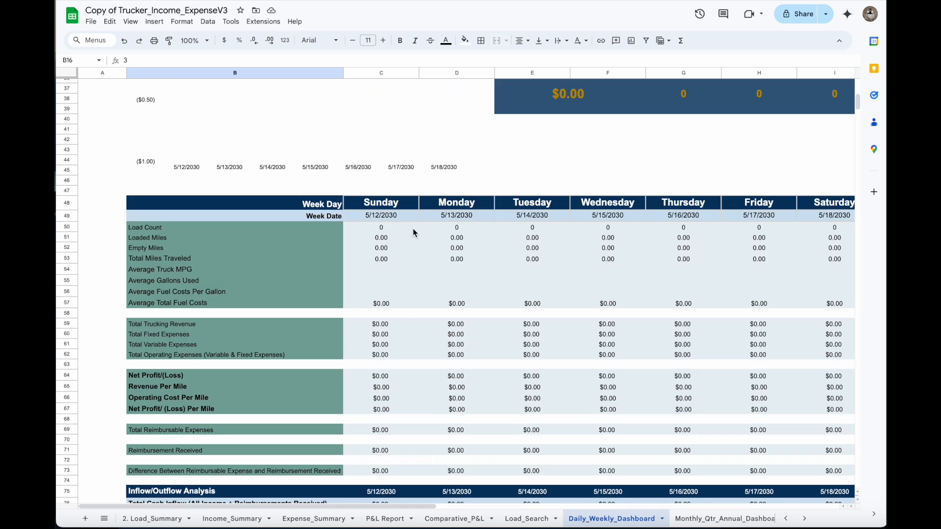
{"action": "scroll", "coordinate": [578, 278], "scroll_direction": "down", "scroll_amount": 15}
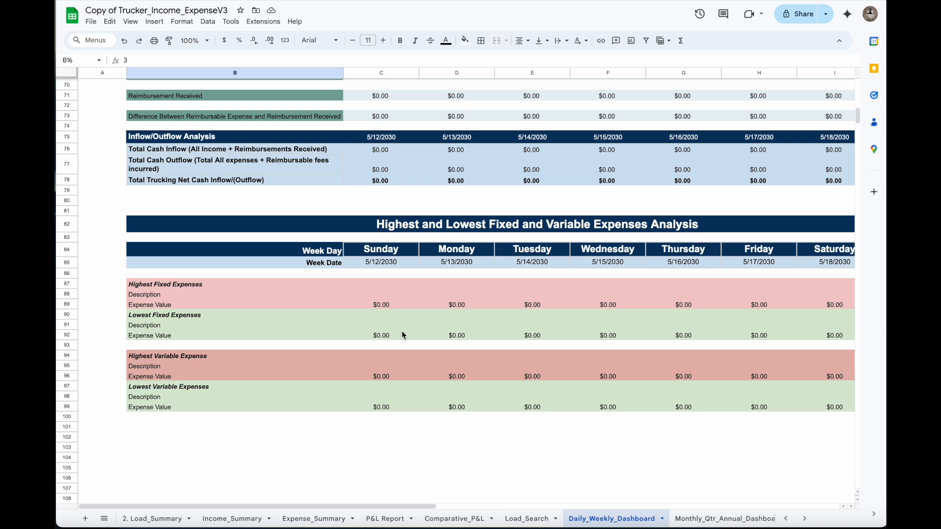
{"action": "scroll", "coordinate": [417, 372], "scroll_direction": "up", "scroll_amount": 7}
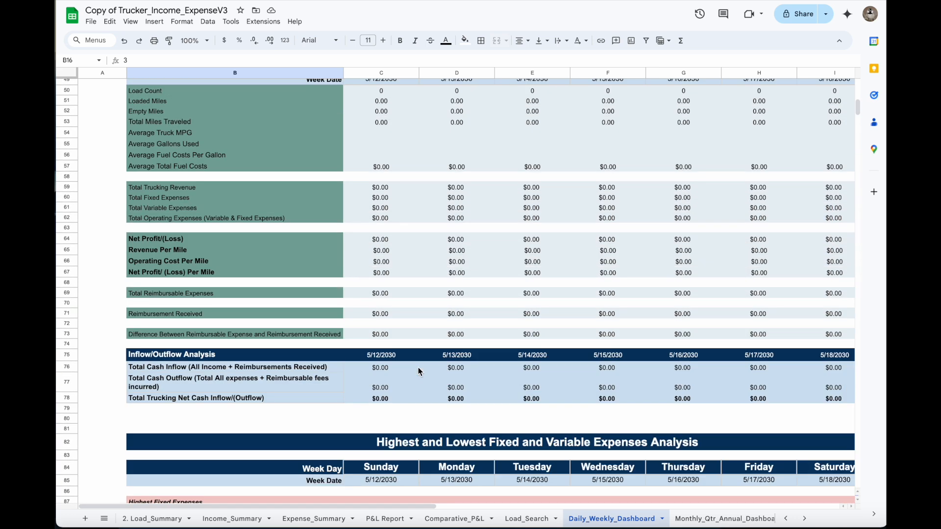
Open the Monthly_Qtr_Annual_Dashboard sheet and look over its financial, revenue and expense sections
{"action": "left_click", "coordinate": [691, 523]}
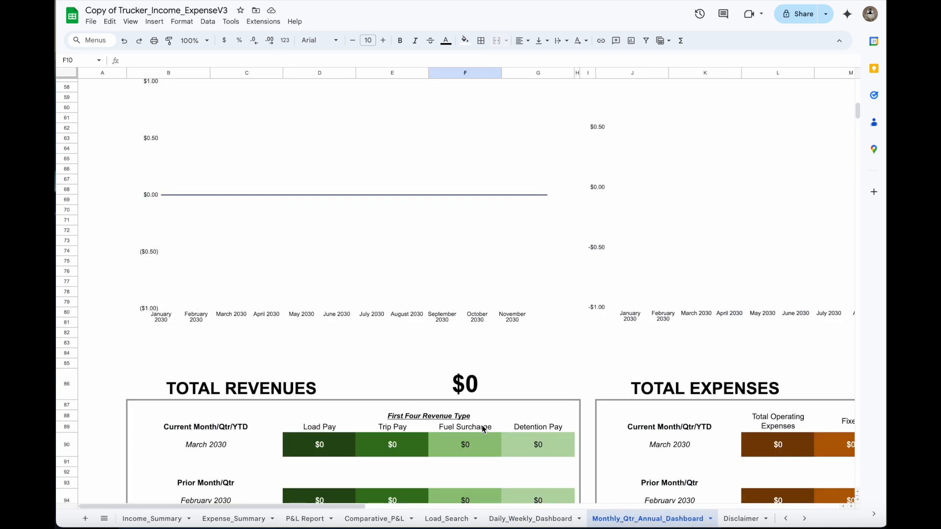
{"action": "scroll", "coordinate": [481, 430], "scroll_direction": "down", "scroll_amount": 10}
{"action": "scroll", "coordinate": [482, 430], "scroll_direction": "up", "scroll_amount": 7}
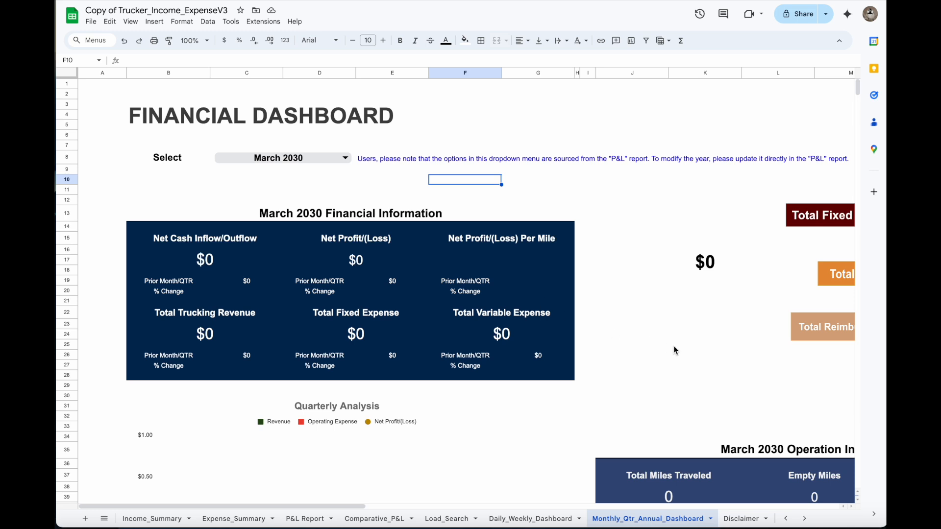
{"action": "scroll", "coordinate": [714, 371], "scroll_direction": "down", "scroll_amount": 8}
{"action": "scroll", "coordinate": [716, 375], "scroll_direction": "up", "scroll_amount": 8}
View the month, quarter and year-to-date choices for the Financial Dashboard's period and the quarterly chart below
{"action": "left_click", "coordinate": [348, 165]}
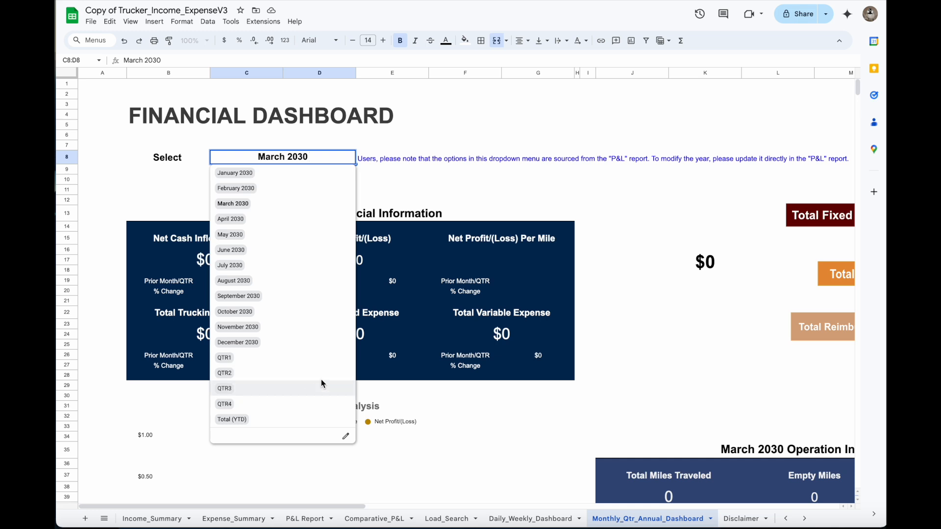
{"action": "scroll", "coordinate": [315, 385], "scroll_direction": "down", "scroll_amount": 3}
{"action": "left_click", "coordinate": [626, 172]}
{"action": "scroll", "coordinate": [533, 469], "scroll_direction": "down", "scroll_amount": 1}
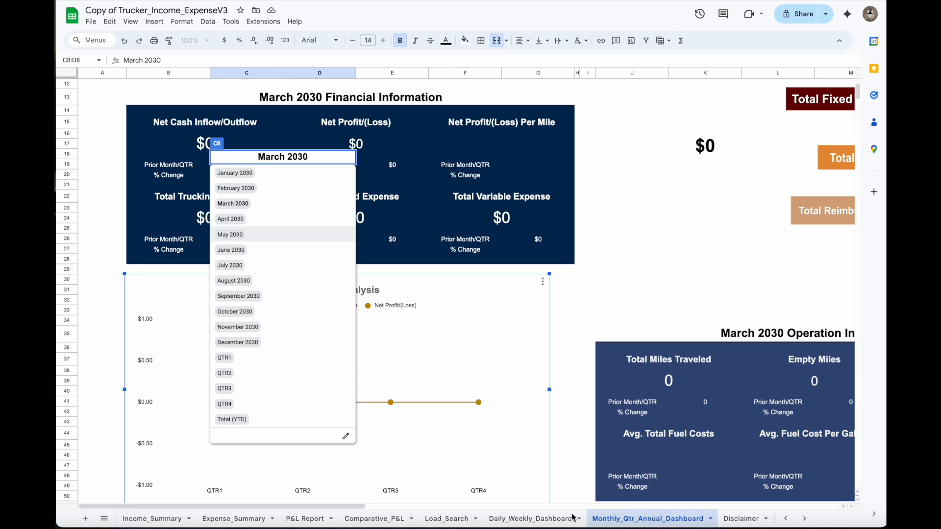
Go back through the report and log sheets and open the 1. Income_Expense_Setup sheet
{"action": "left_click", "coordinate": [442, 522]}
{"action": "left_click", "coordinate": [368, 522]}
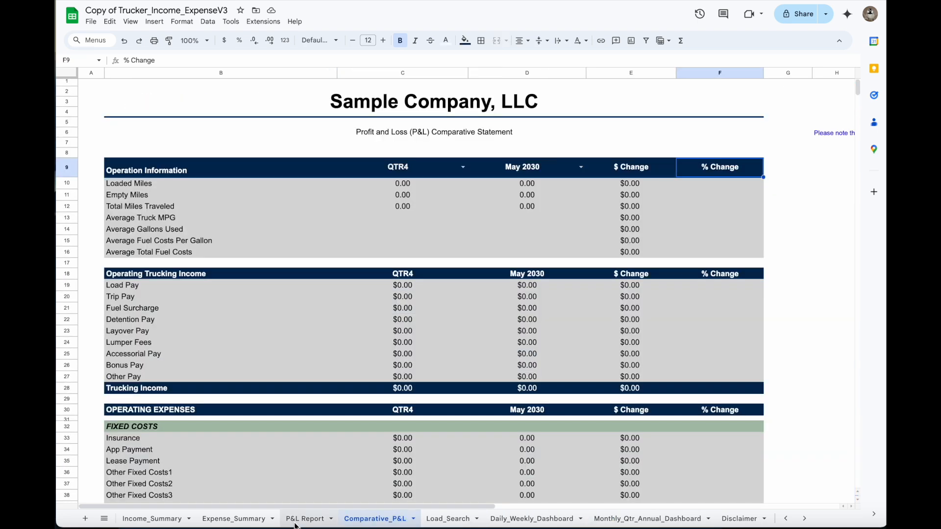
{"action": "left_click", "coordinate": [303, 522]}
{"action": "left_click", "coordinate": [239, 522]}
{"action": "left_click", "coordinate": [143, 522]}
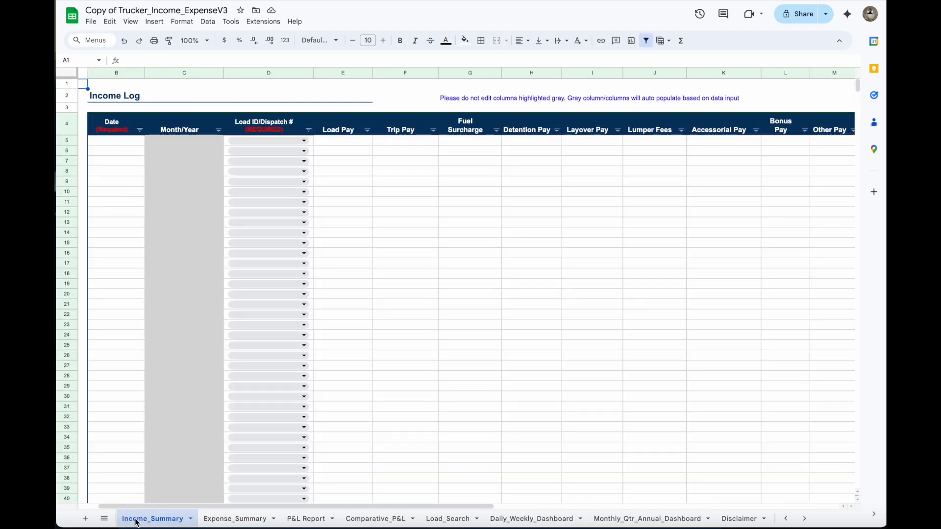
{"action": "left_click", "coordinate": [785, 519]}
{"action": "left_click", "coordinate": [785, 519]}
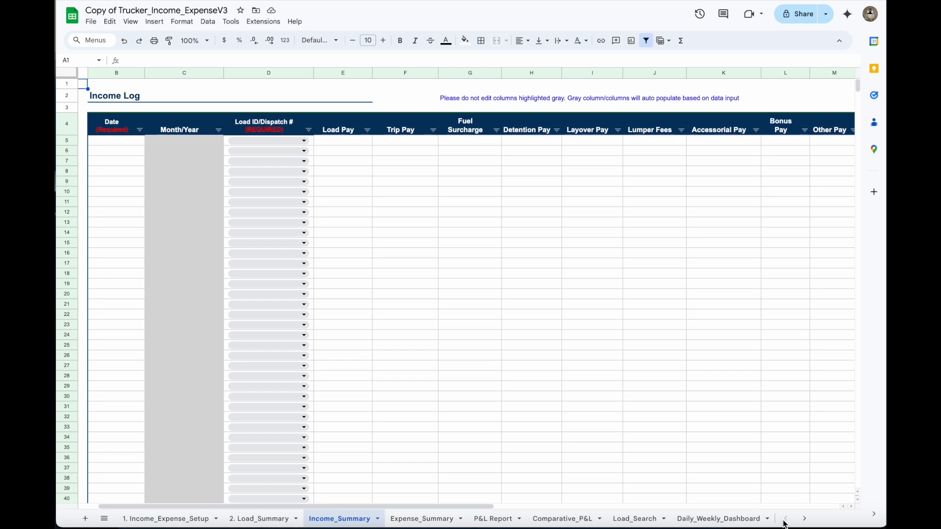
{"action": "left_click", "coordinate": [177, 523]}
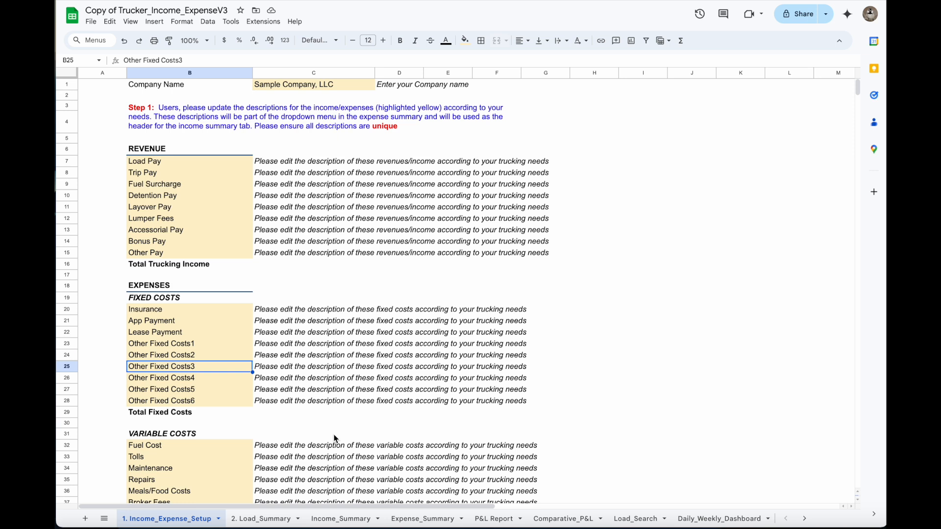
Set the Company Name on the setup sheet to "Logistics Sample, LLC"
{"action": "left_click", "coordinate": [342, 86]}
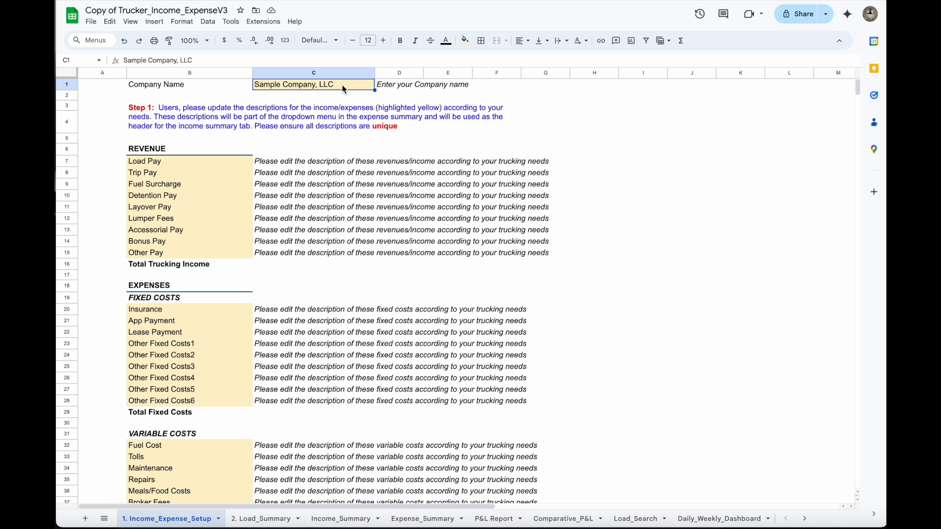
{"action": "type", "text": "Lo"}
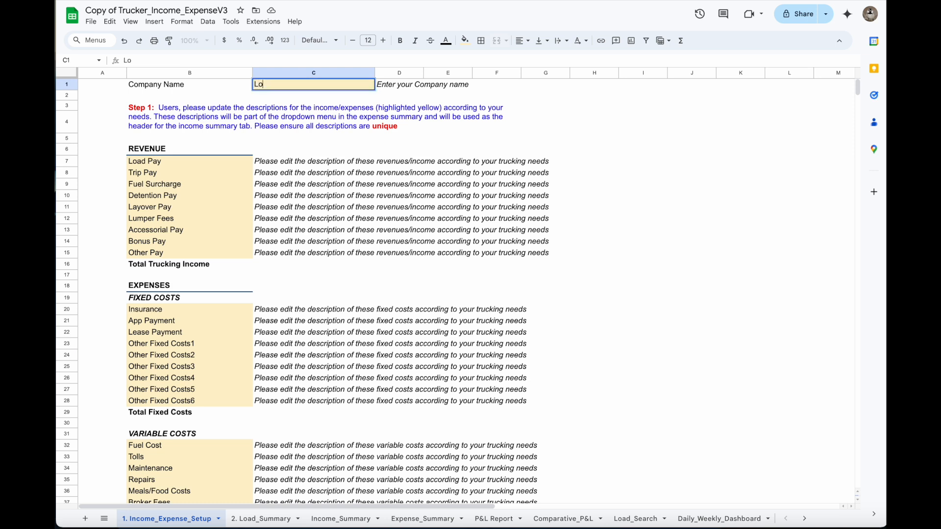
{"action": "type", "text": "gistics Sample, LLC"}
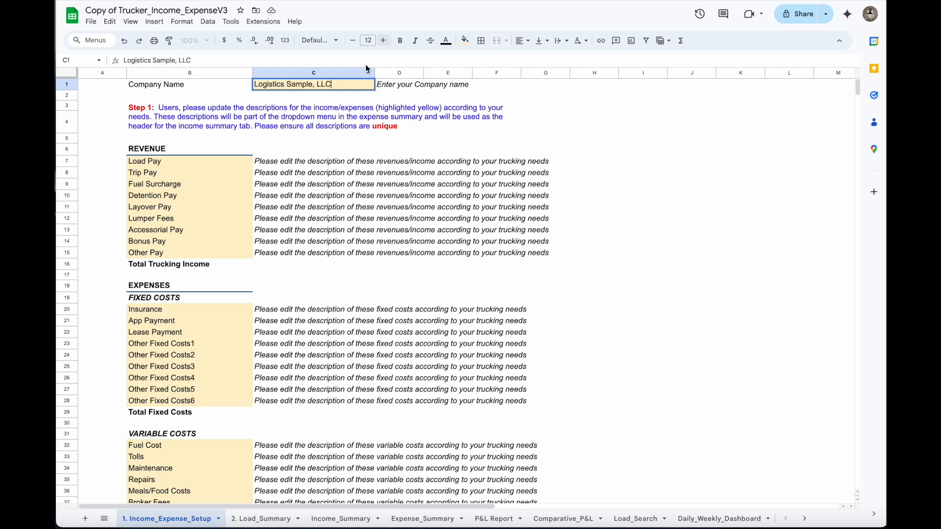
{"action": "left_click", "coordinate": [323, 96]}
{"action": "left_click", "coordinate": [328, 85]}
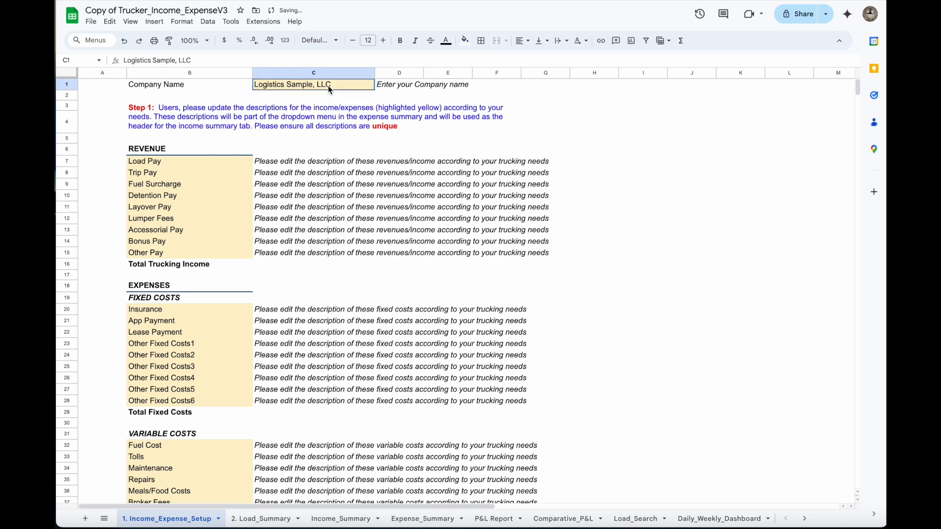
Check the company name heading on the P&L Report and Comparative_P&L sheets
{"action": "left_click", "coordinate": [494, 518]}
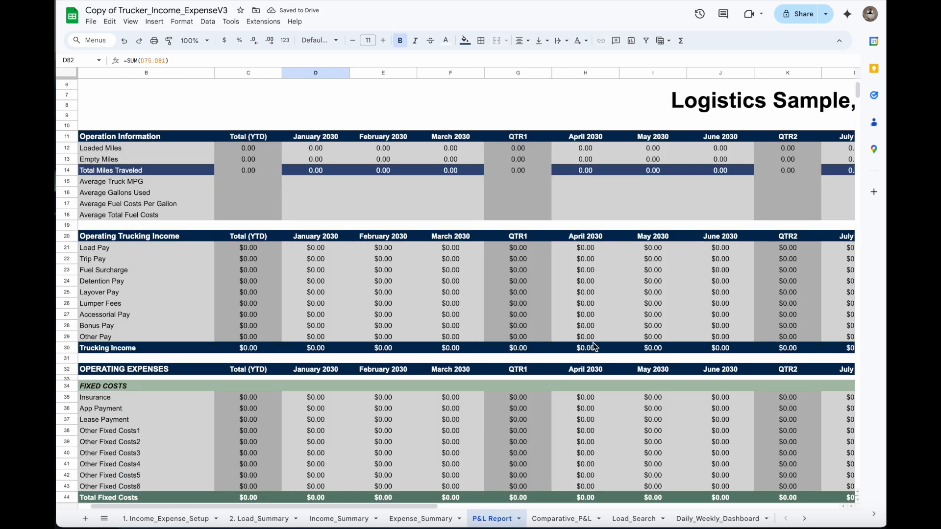
{"action": "left_click_drag", "start_coordinate": [402, 505], "coordinate": [527, 508]}
{"action": "left_click", "coordinate": [563, 523]}
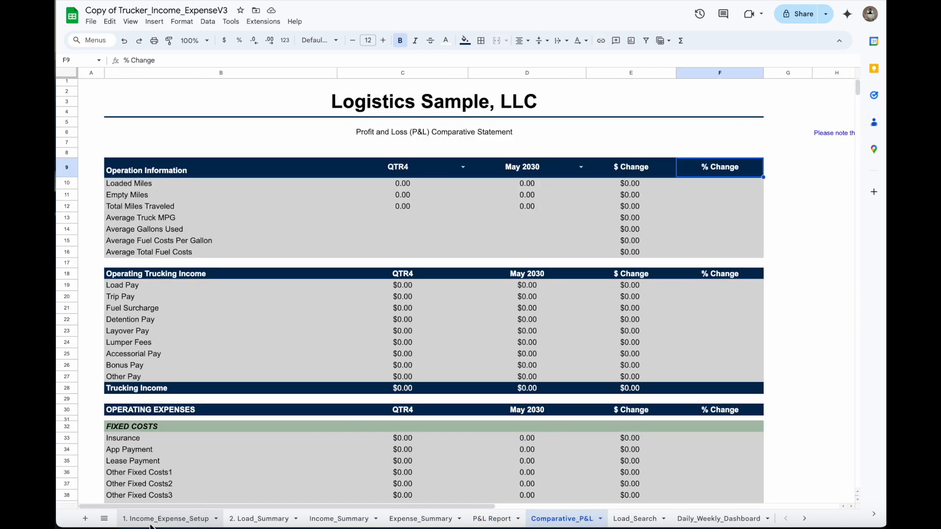
On the 1. Income_Expense_Setup sheet, rename the first revenue description, Load Pay, to "Sample Pay"
{"action": "left_click", "coordinate": [147, 519]}
{"action": "left_click", "coordinate": [144, 166]}
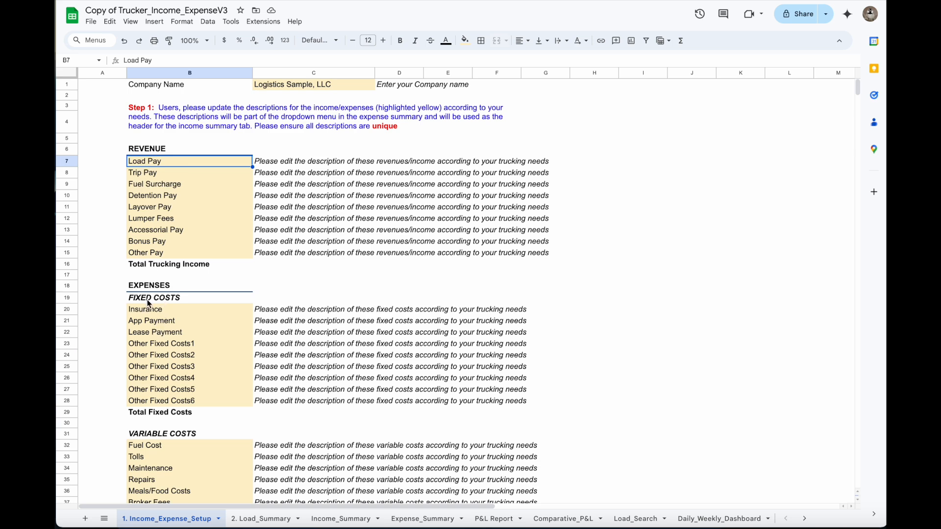
{"action": "scroll", "coordinate": [175, 459], "scroll_direction": "down", "scroll_amount": 5}
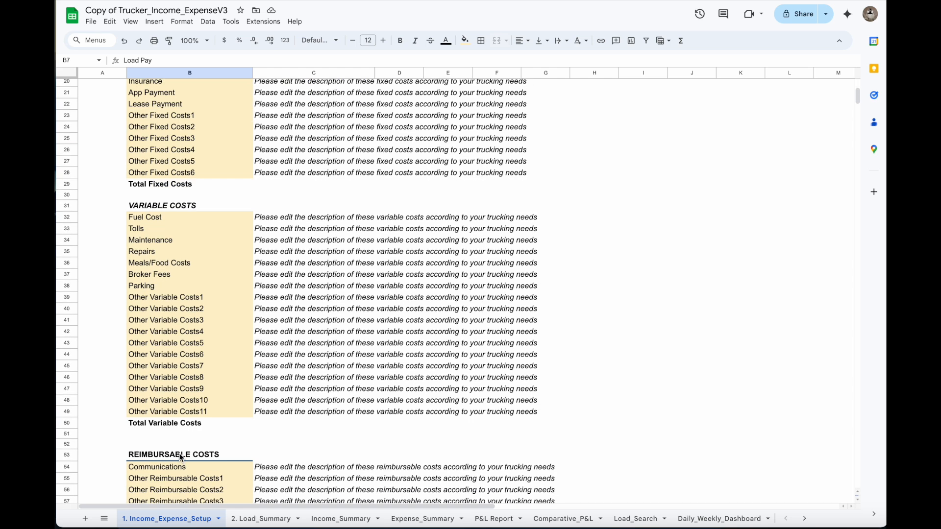
{"action": "scroll", "coordinate": [180, 460], "scroll_direction": "up", "scroll_amount": 5}
{"action": "scroll", "coordinate": [181, 460], "scroll_direction": "up", "scroll_amount": 1}
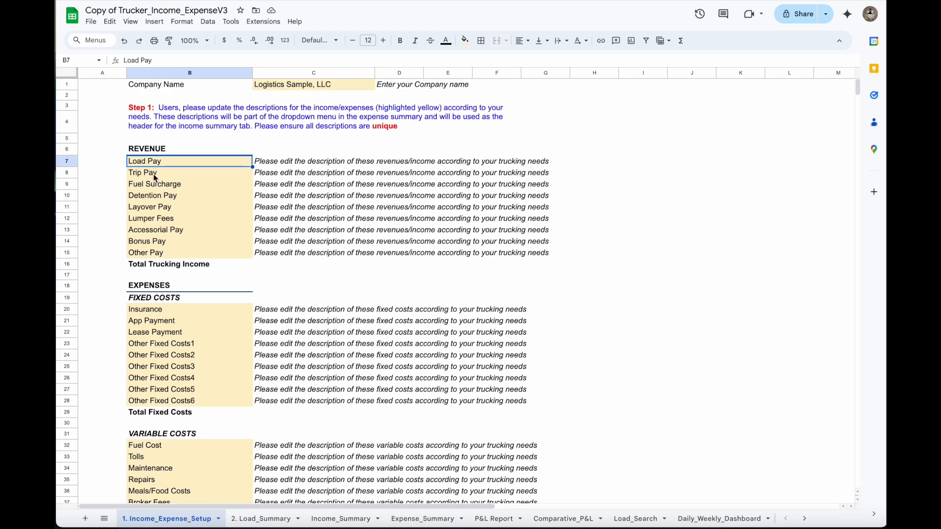
{"action": "type", "text": "Samp"}
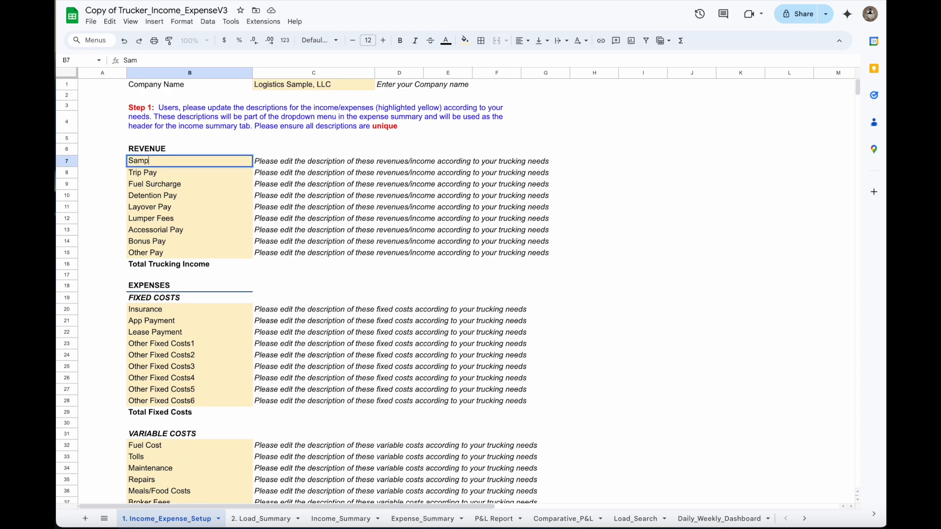
{"action": "type", "text": "le Pay"}
{"action": "left_click", "coordinate": [203, 201]}
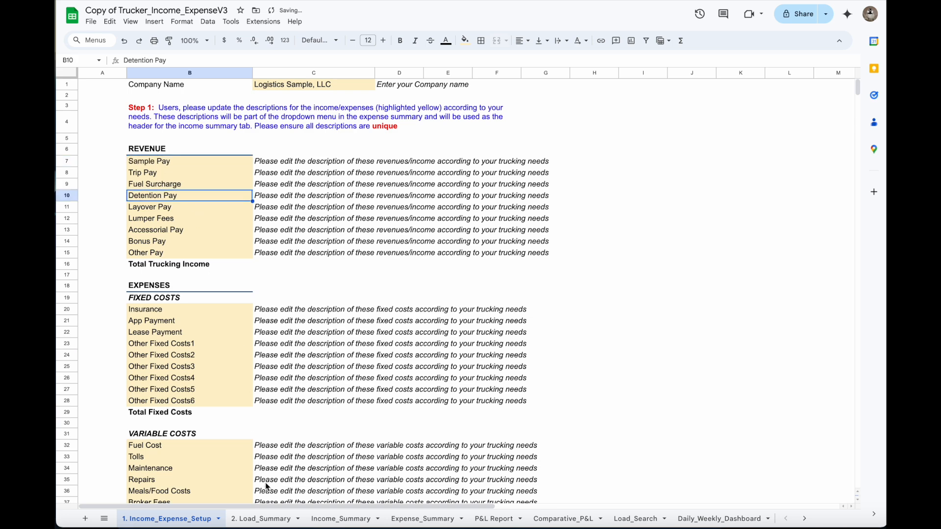
Check the first revenue description on the Income_Summary, P&L Report, Comparative_P&L and Load_Search sheets
{"action": "left_click", "coordinate": [335, 520]}
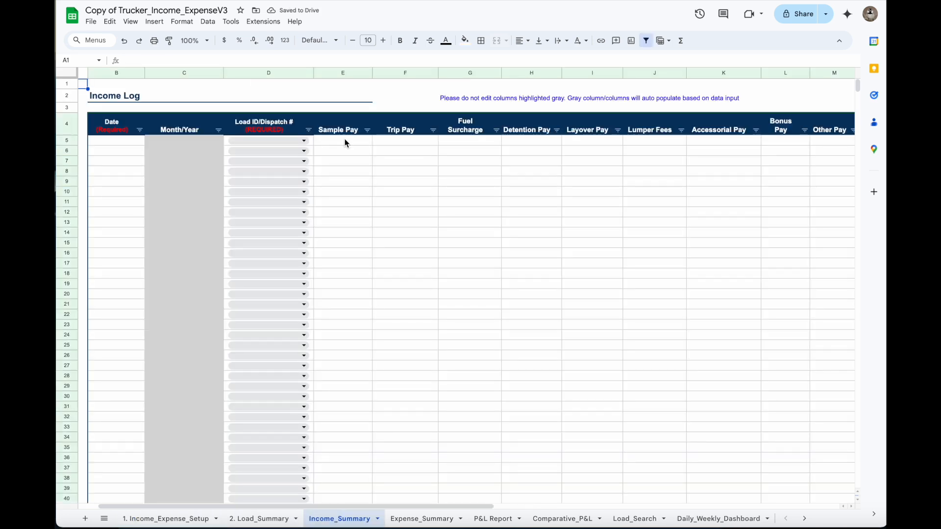
{"action": "left_click", "coordinate": [491, 518]}
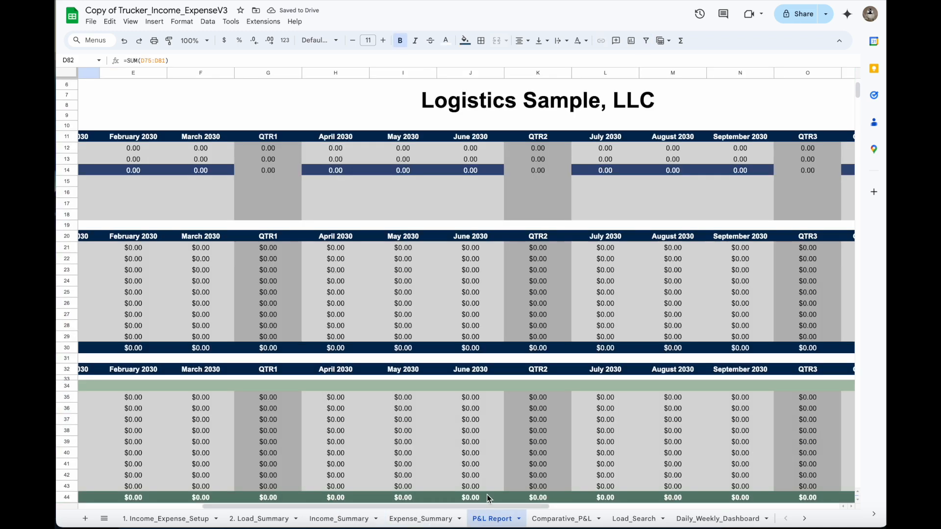
{"action": "left_click_drag", "start_coordinate": [539, 504], "coordinate": [416, 506]}
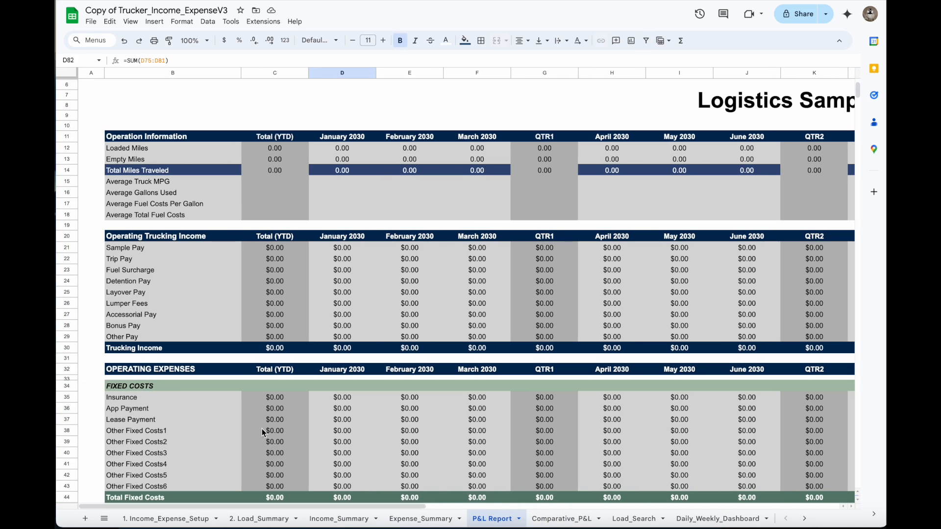
{"action": "left_click", "coordinate": [563, 518]}
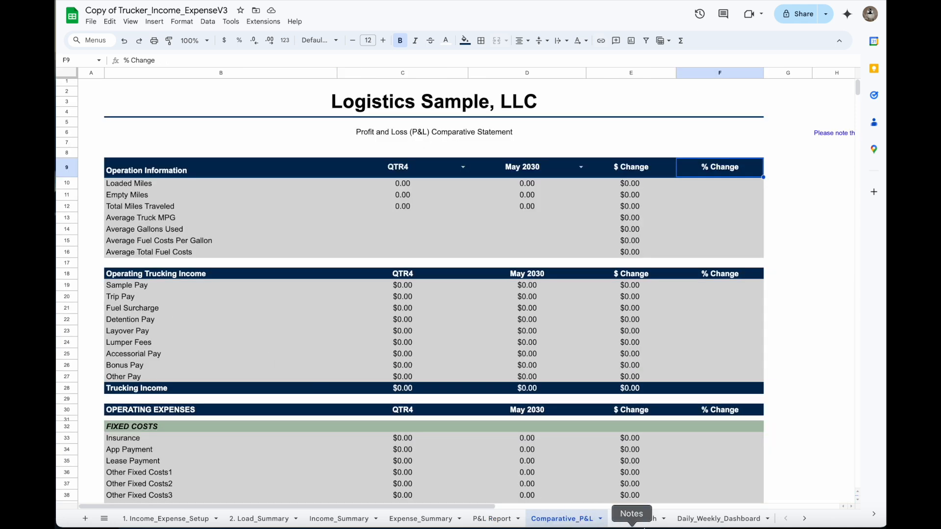
{"action": "left_click", "coordinate": [646, 522]}
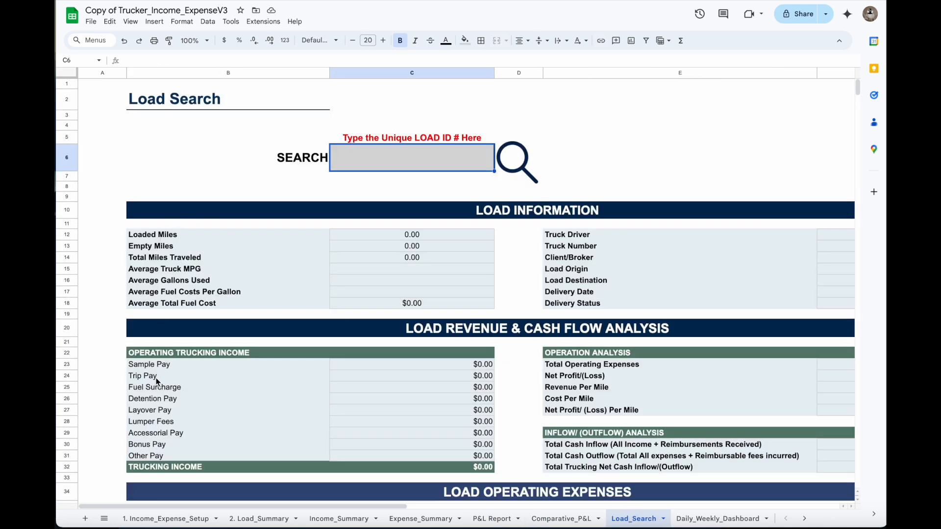
Change the first revenue description on the setup sheet back to "Load Pay" and check the Income_Summary header
{"action": "left_click", "coordinate": [151, 523]}
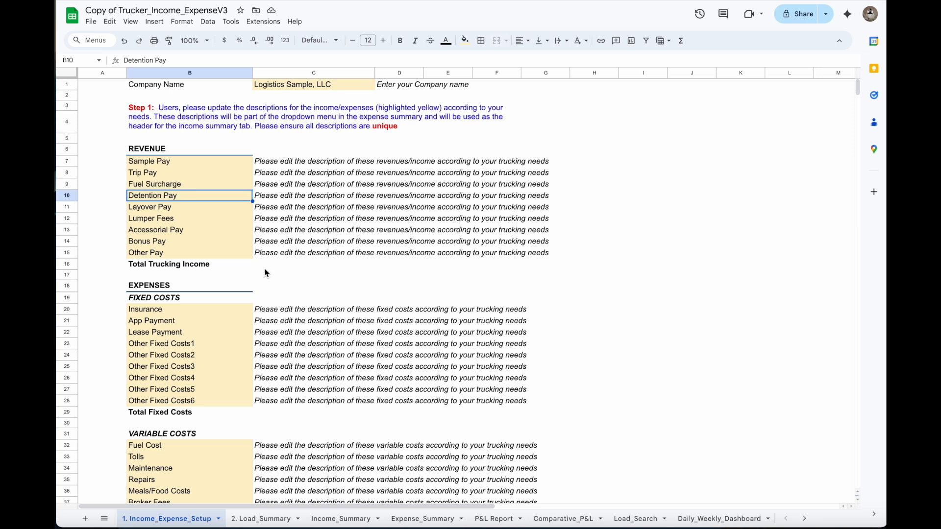
{"action": "left_click", "coordinate": [151, 166]}
{"action": "type", "text": "Load Pay"}
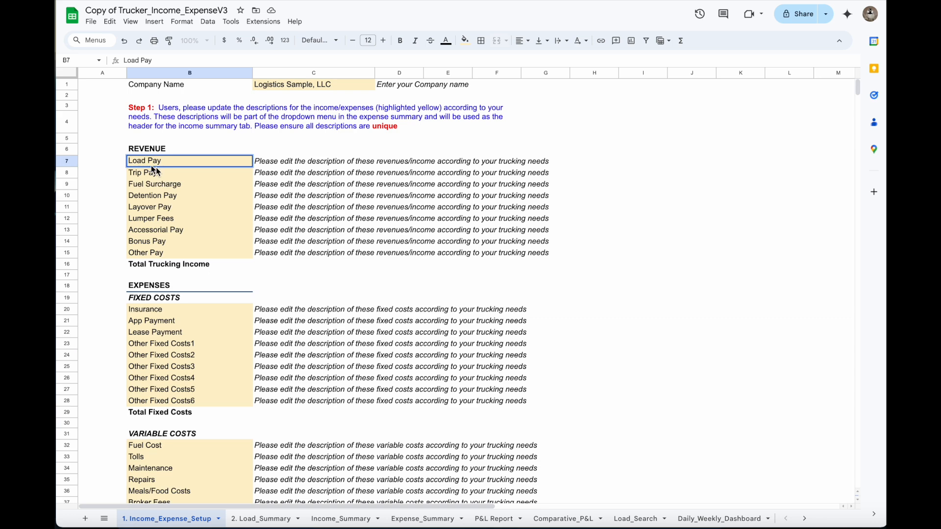
{"action": "left_click", "coordinate": [172, 195]}
{"action": "left_click", "coordinate": [342, 520]}
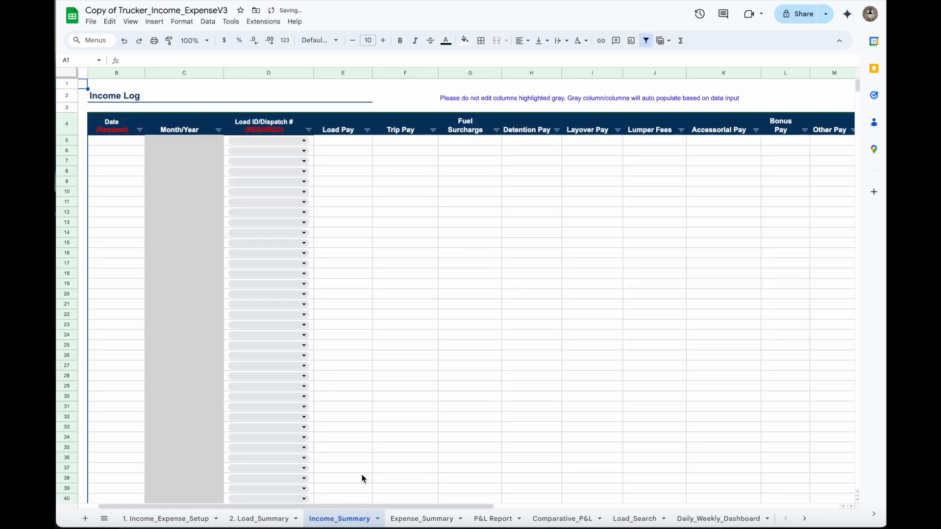
Review the revenue, fixed, variable and reimbursable cost descriptions on the 1. Income_Expense_Setup sheet
{"action": "left_click", "coordinate": [174, 520]}
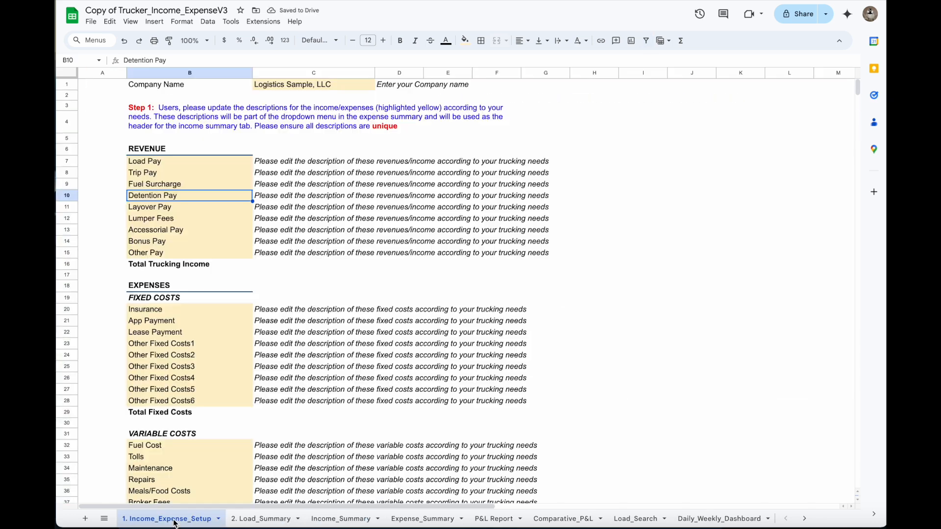
{"action": "scroll", "coordinate": [180, 349], "scroll_direction": "down", "scroll_amount": 2}
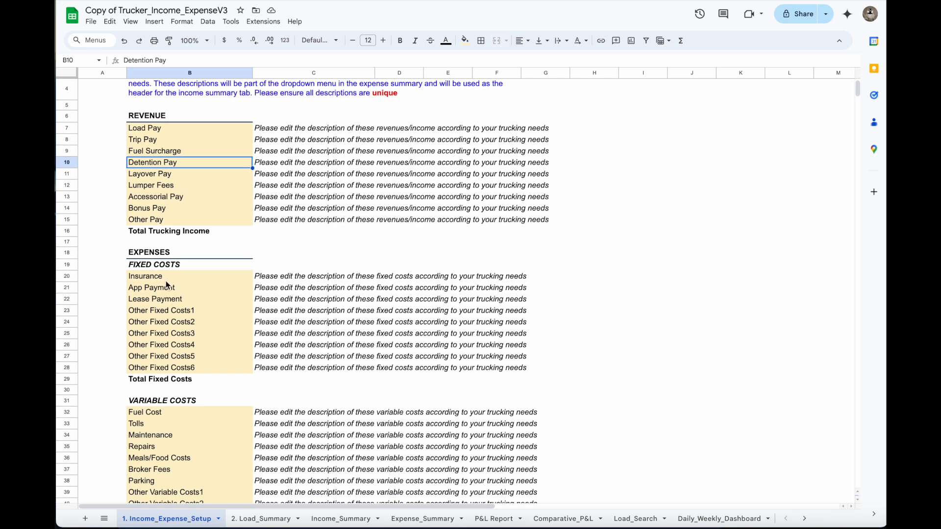
{"action": "scroll", "coordinate": [199, 402], "scroll_direction": "down", "scroll_amount": 3}
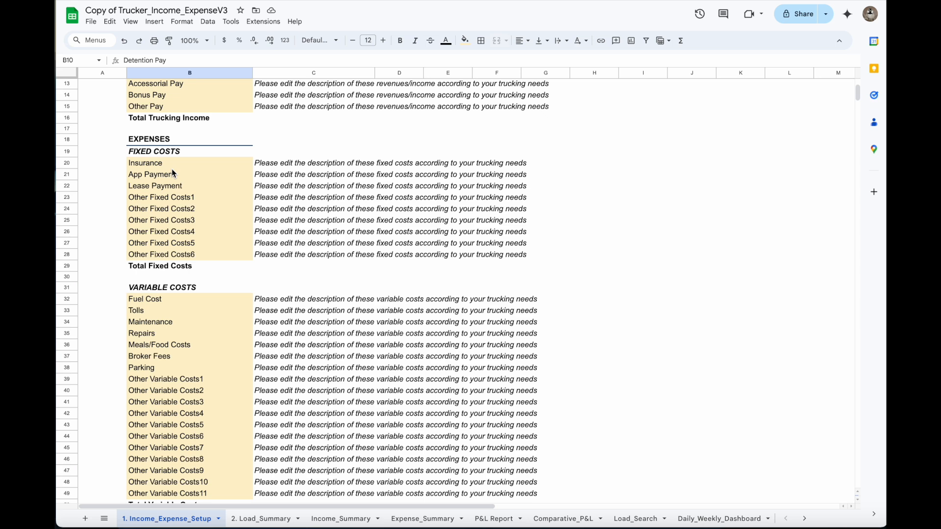
{"action": "scroll", "coordinate": [177, 277], "scroll_direction": "down", "scroll_amount": 3}
{"action": "left_click", "coordinate": [176, 260]}
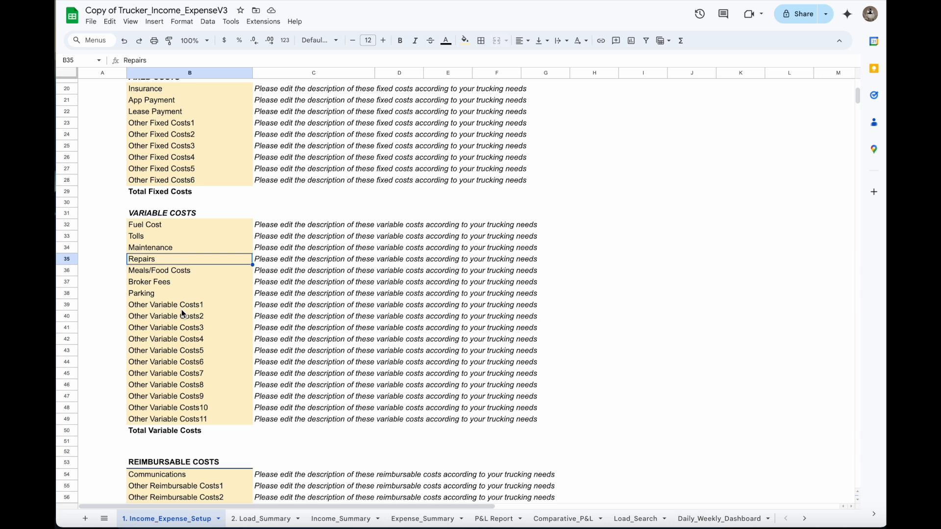
{"action": "scroll", "coordinate": [185, 382], "scroll_direction": "down", "scroll_amount": 4}
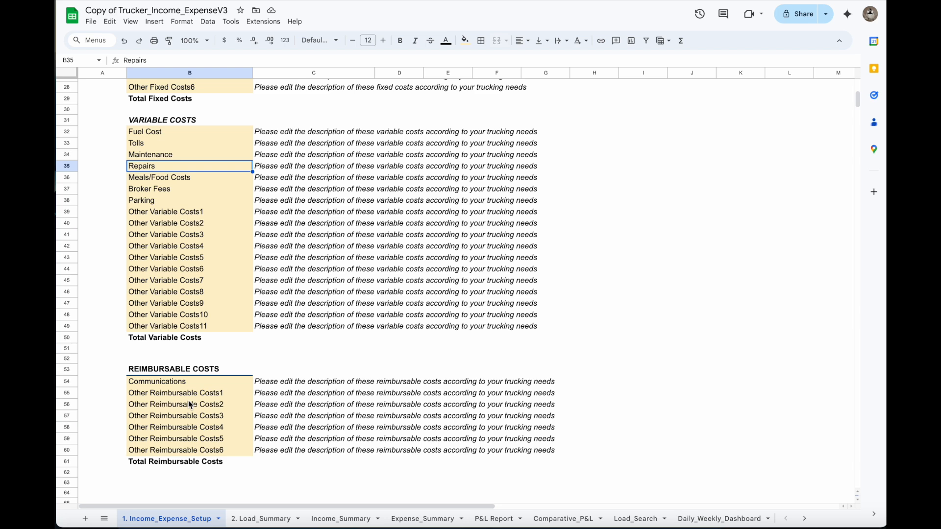
{"action": "scroll", "coordinate": [186, 308], "scroll_direction": "up", "scroll_amount": 1}
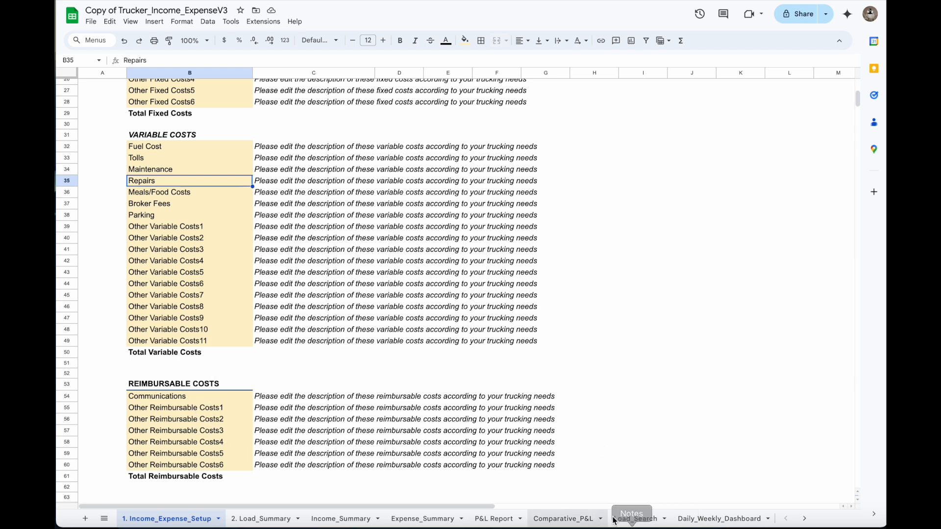
{"action": "scroll", "coordinate": [315, 427], "scroll_direction": "up", "scroll_amount": 5}
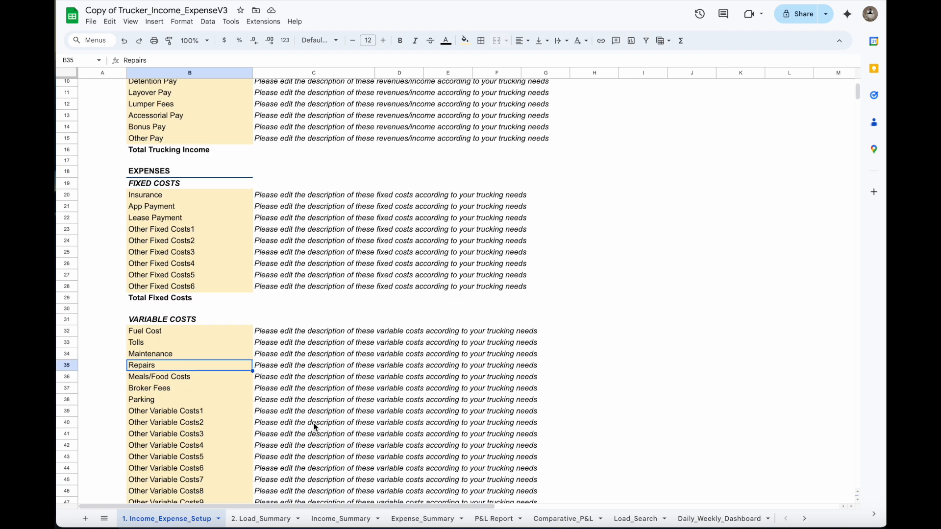
{"action": "scroll", "coordinate": [315, 428], "scroll_direction": "up", "scroll_amount": 1}
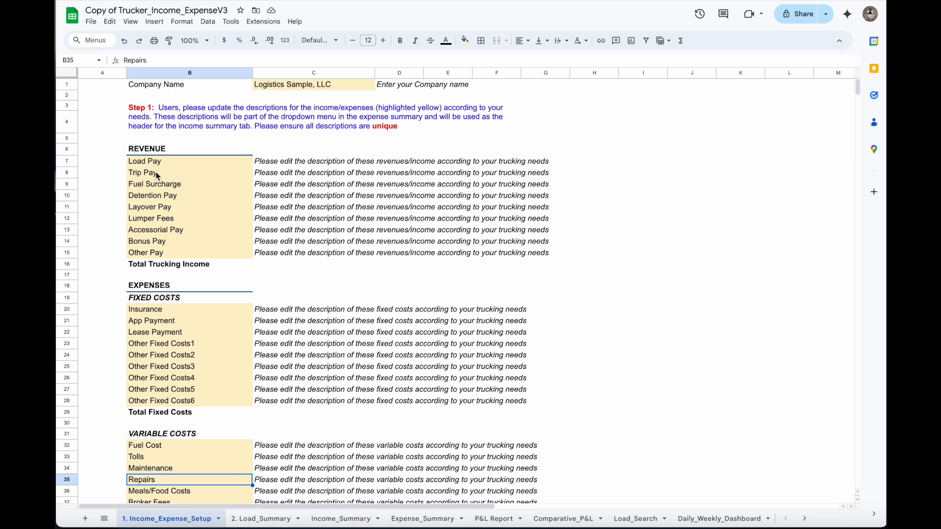
Examine the Load Pay and Trip Pay revenue descriptions and the Other Fixed Costs1 description
{"action": "left_click", "coordinate": [157, 167]}
{"action": "left_click", "coordinate": [157, 171]}
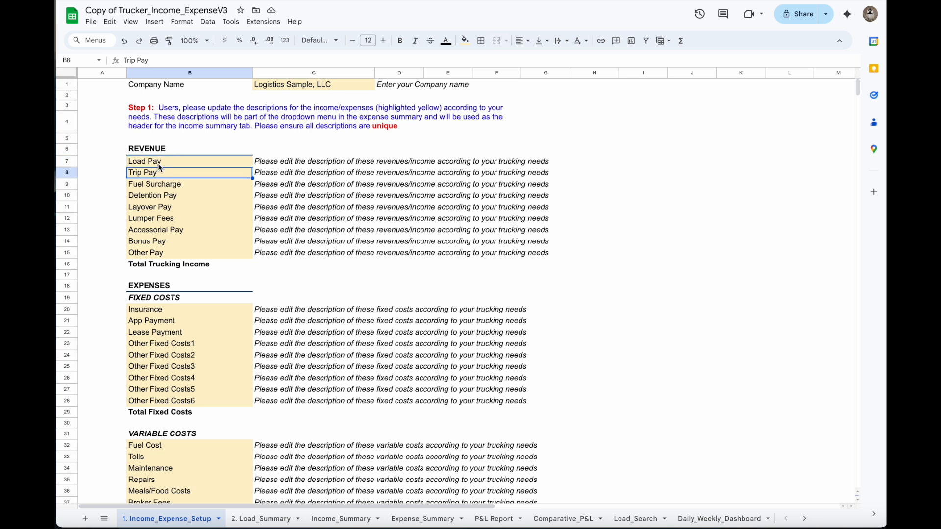
{"action": "left_click", "coordinate": [159, 166]}
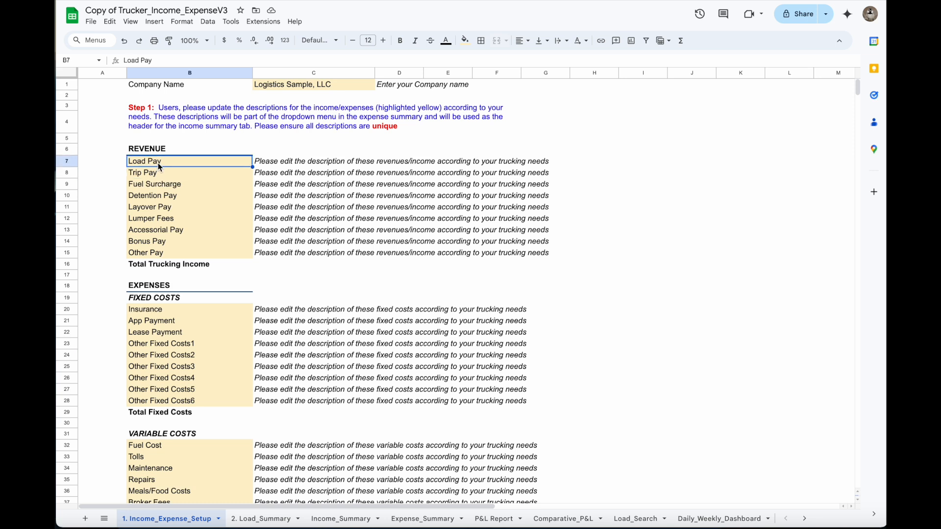
{"action": "left_click", "coordinate": [154, 171]}
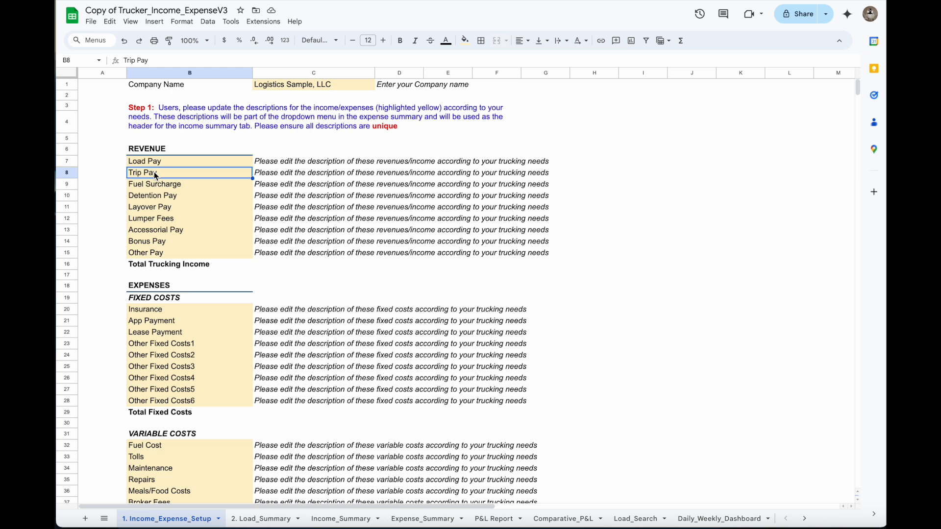
{"action": "left_click", "coordinate": [189, 345]}
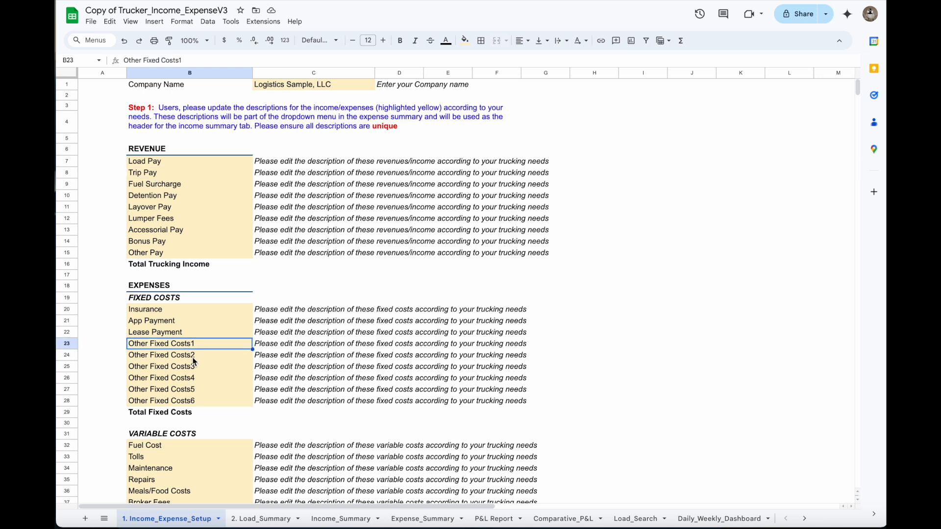
Examine the Other Fixed Costs2 and Other Fixed Costs3 descriptions on the setup sheet
{"action": "left_click", "coordinate": [192, 358]}
{"action": "left_click", "coordinate": [193, 371]}
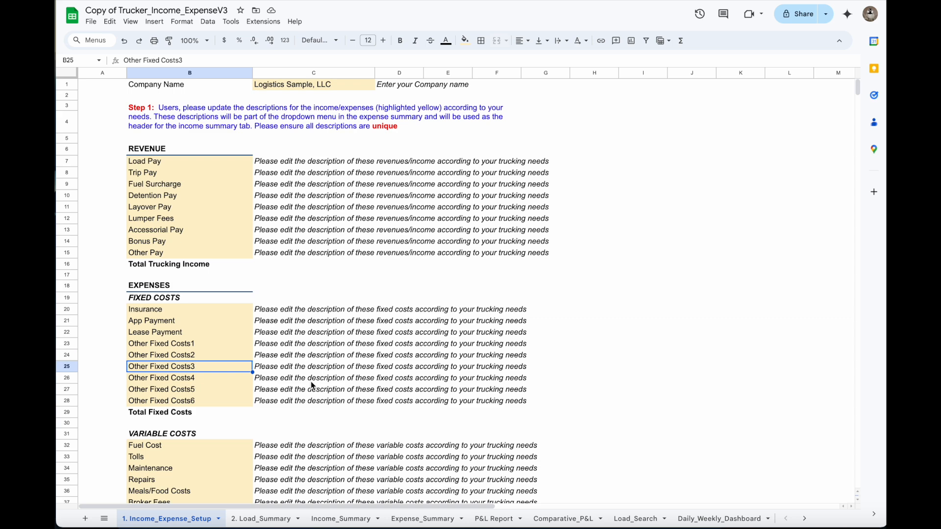
Begin the first load on the 2. Load_Summary sheet with date 1/1/2025, the driver's full name and truck number 1
{"action": "left_click", "coordinate": [279, 520]}
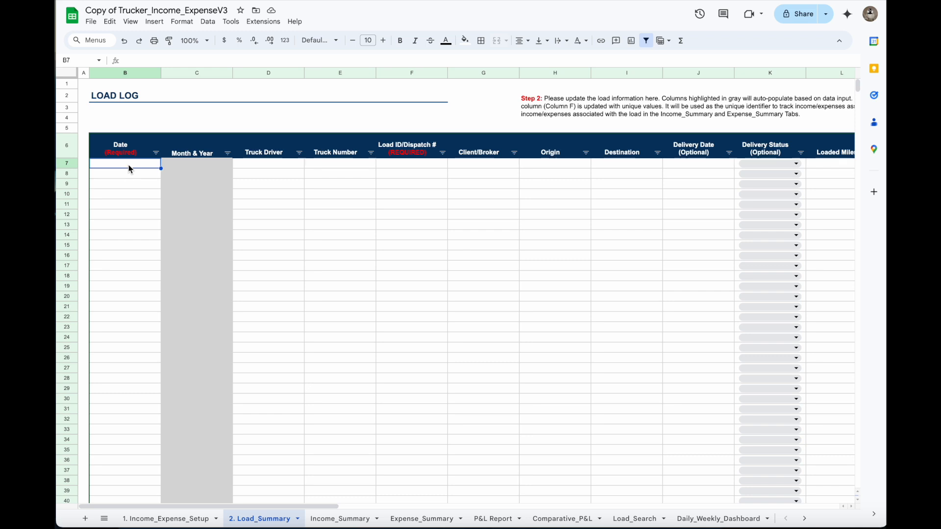
{"action": "type", "text": "1/1/2025"}
{"action": "left_click", "coordinate": [282, 166]}
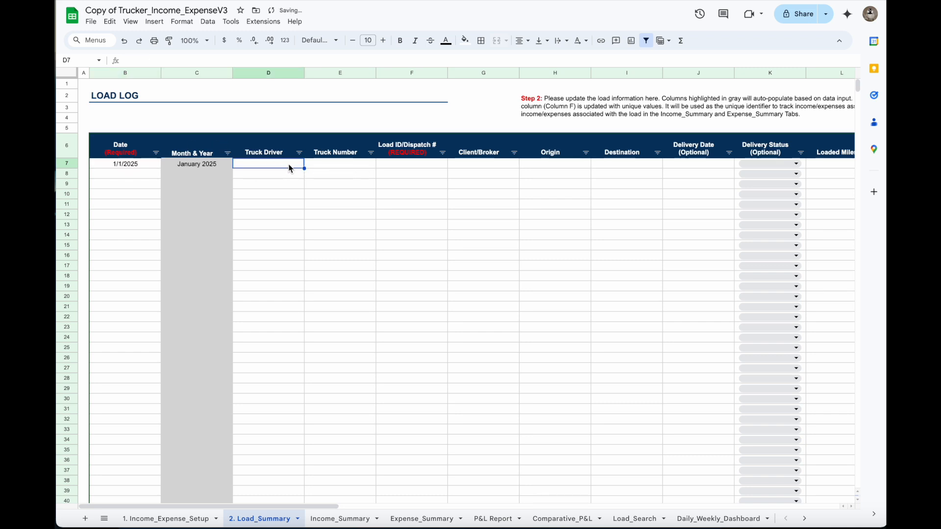
{"action": "type", "text": "Jane Doe"}
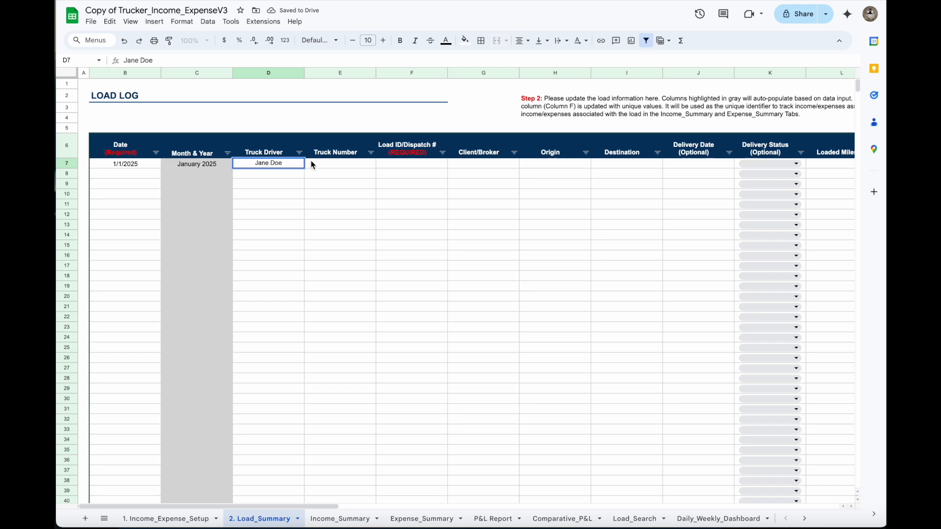
{"action": "left_click", "coordinate": [335, 170]}
{"action": "type", "text": "1"}
Give the first load the ID L001 and the client/broker "Logistics Sample Company, LLC"
{"action": "left_click", "coordinate": [393, 164]}
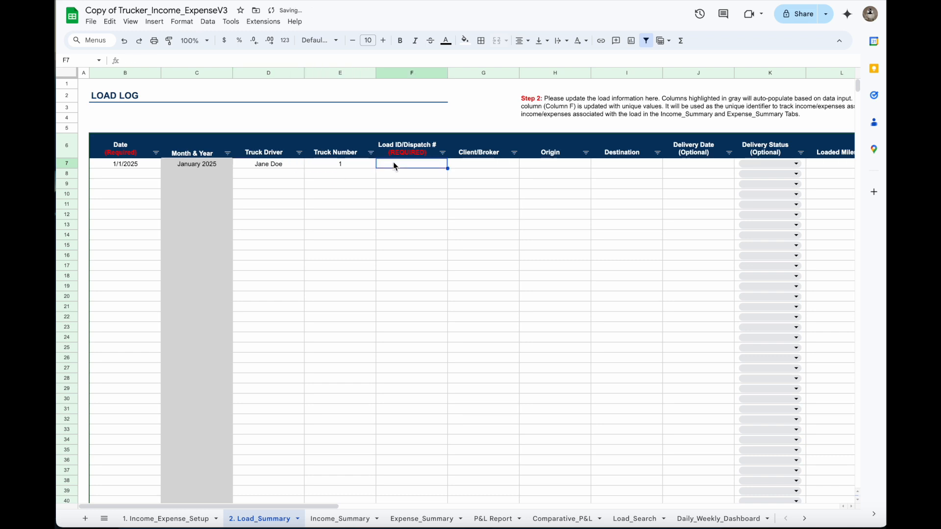
{"action": "type", "text": "L001"}
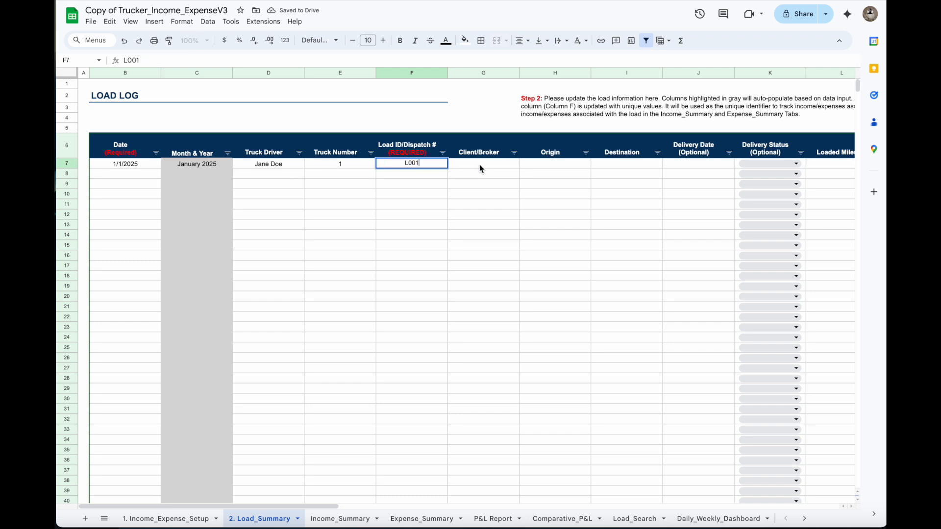
{"action": "left_click", "coordinate": [480, 164]}
{"action": "type", "text": "Logis"}
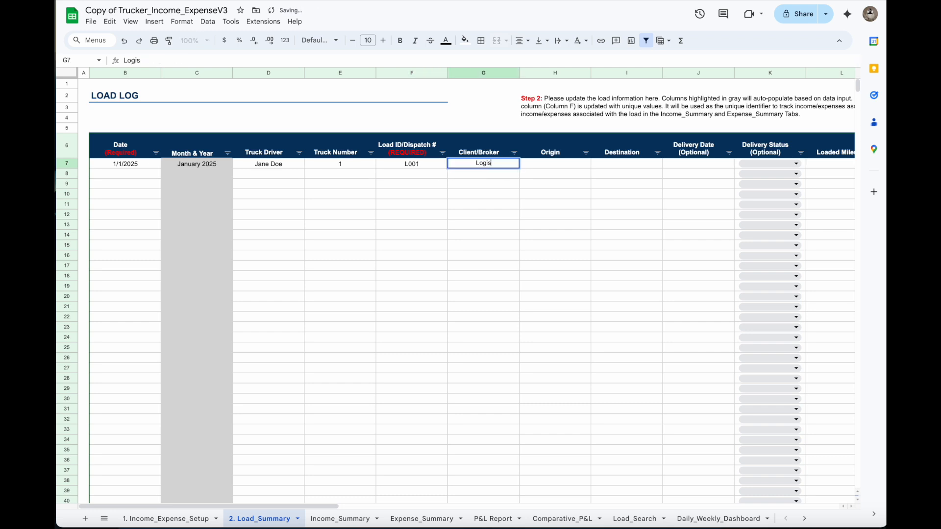
{"action": "type", "text": "tics Sample Company, LLC"}
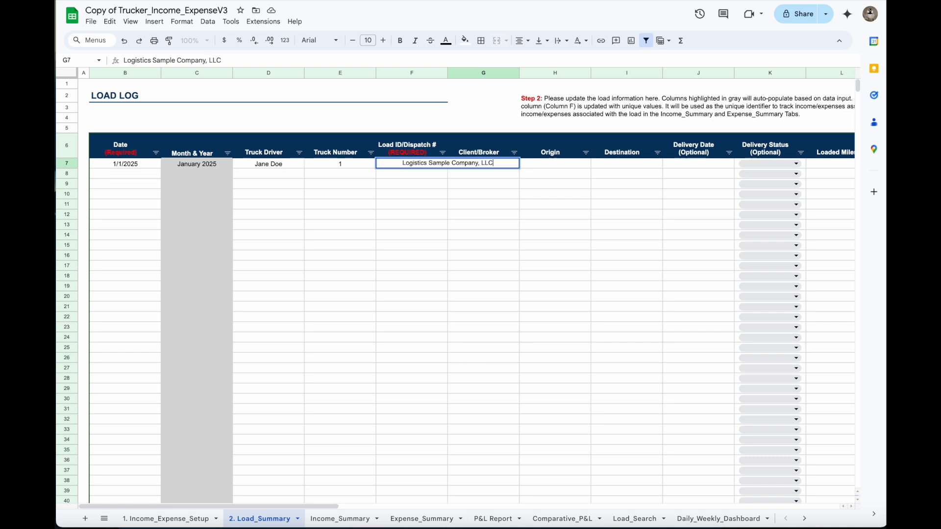
{"action": "key", "text": "Tab"}
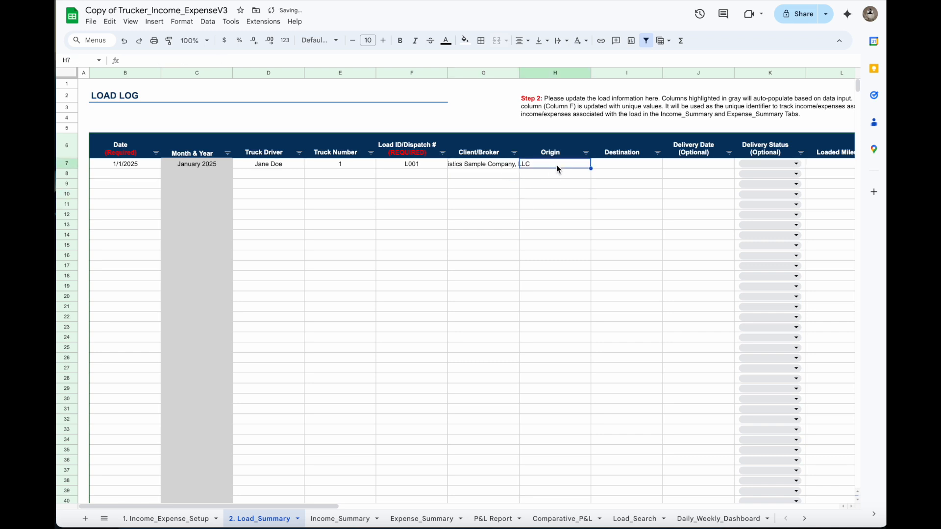
Set the first load's origin to "Portland, OR" and its destination to "Seattle, WA"
{"action": "type", "text": "Portland"}
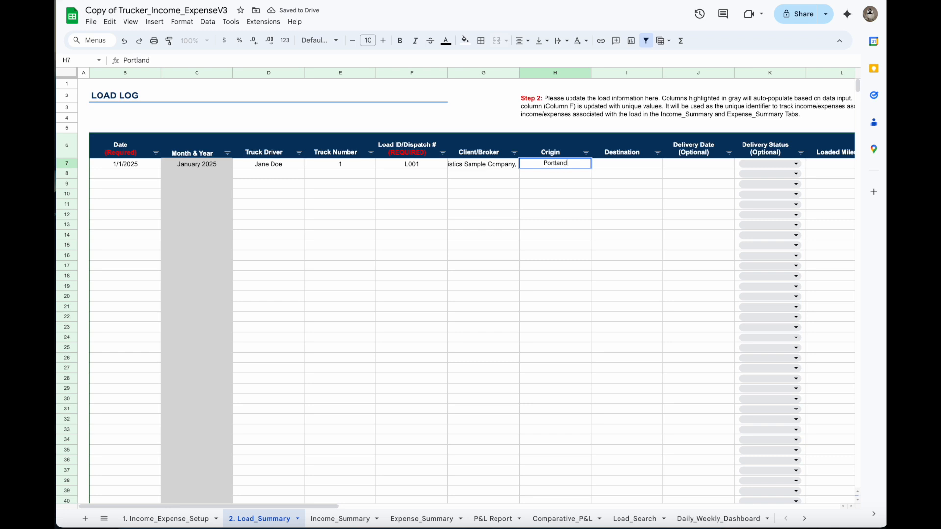
{"action": "type", "text": ", Or"}
{"action": "key", "text": "BackSpace"}
{"action": "type", "text": "R"}
{"action": "left_click", "coordinate": [636, 165]}
{"action": "type", "text": "Seattle, WA"}
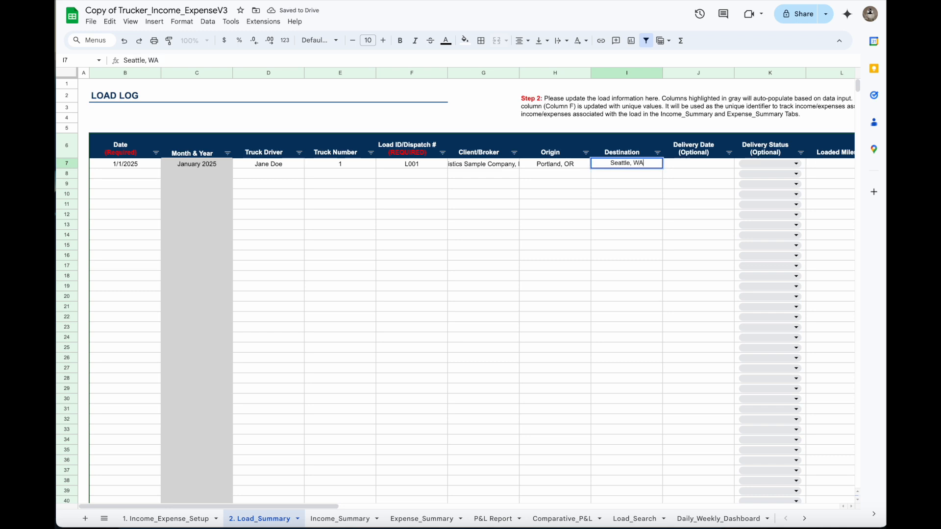
Set the first load's delivery date to 1/3/2025 and its delivery status to Complete
{"action": "left_click", "coordinate": [709, 166]}
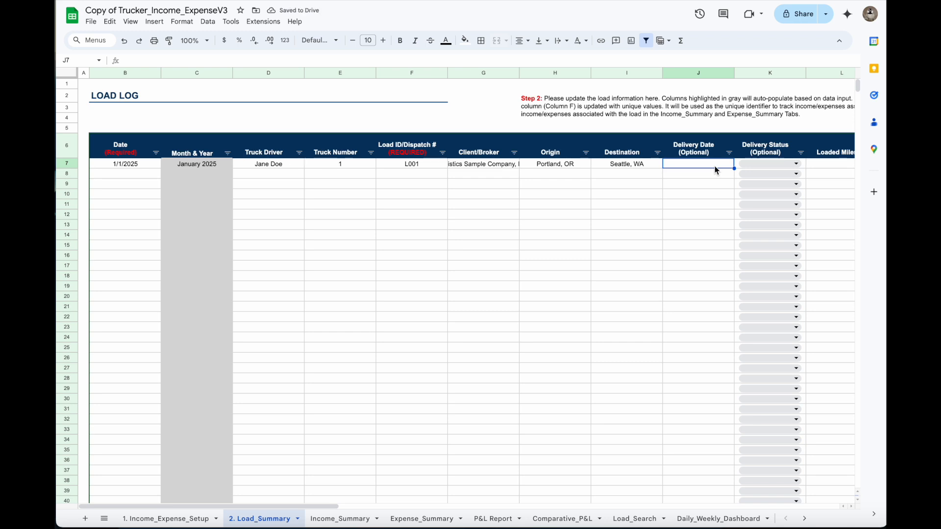
{"action": "type", "text": "1/3/2"}
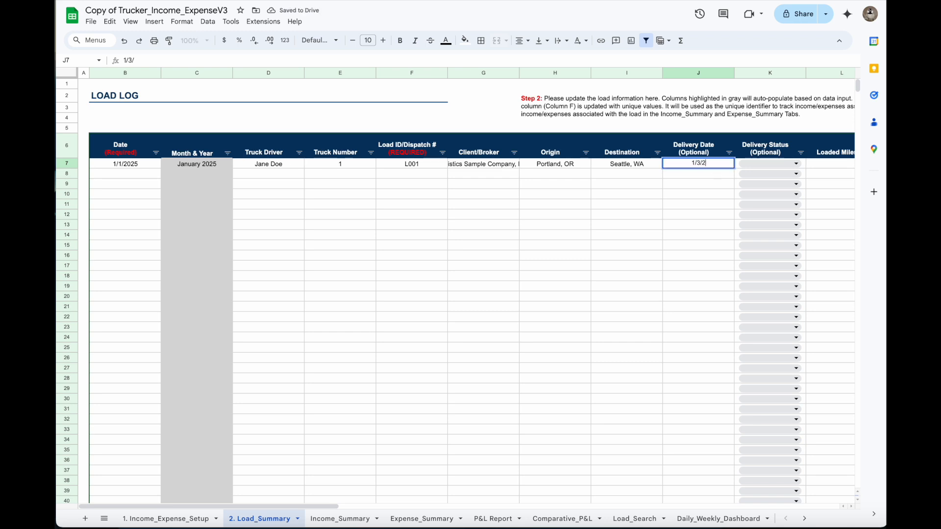
{"action": "type", "text": "025"}
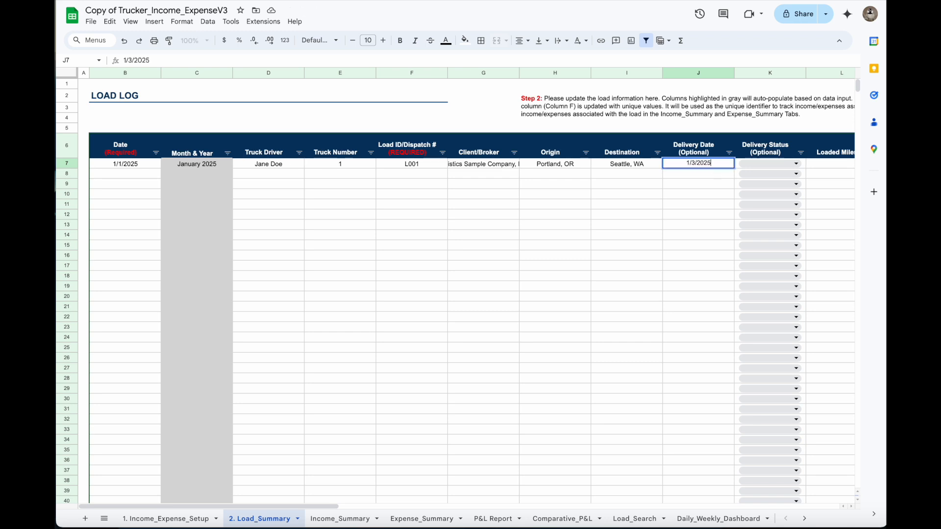
{"action": "left_click", "coordinate": [795, 164]}
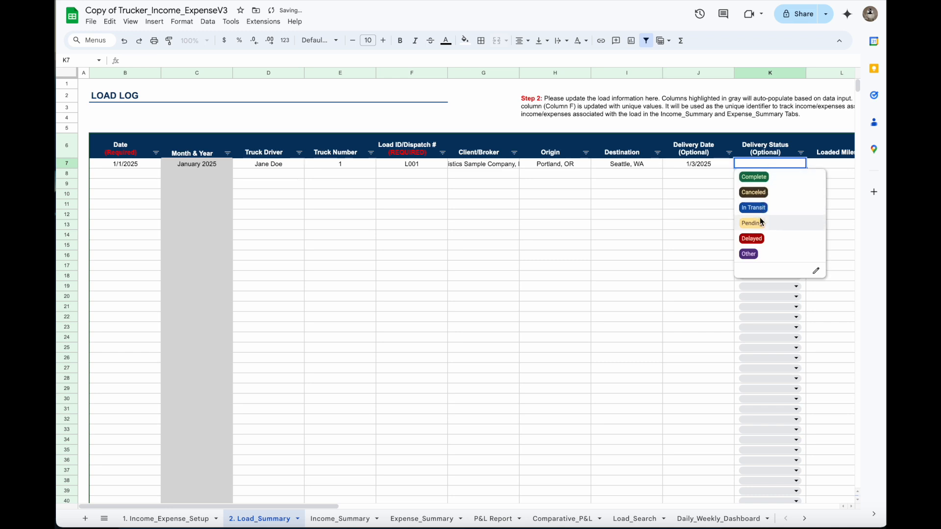
{"action": "left_click", "coordinate": [755, 177]}
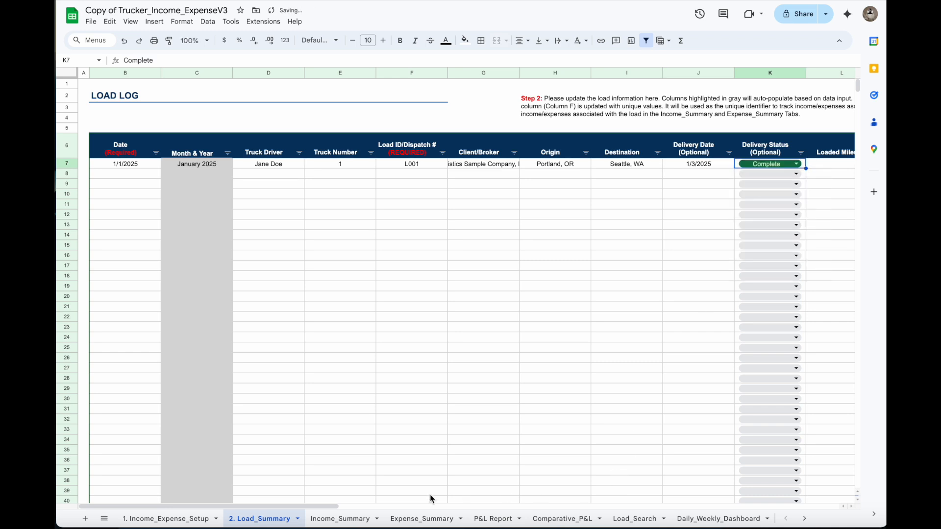
Enter 300 loaded miles and 10 empty miles for the first load
{"action": "left_click_drag", "start_coordinate": [323, 511], "coordinate": [465, 471]}
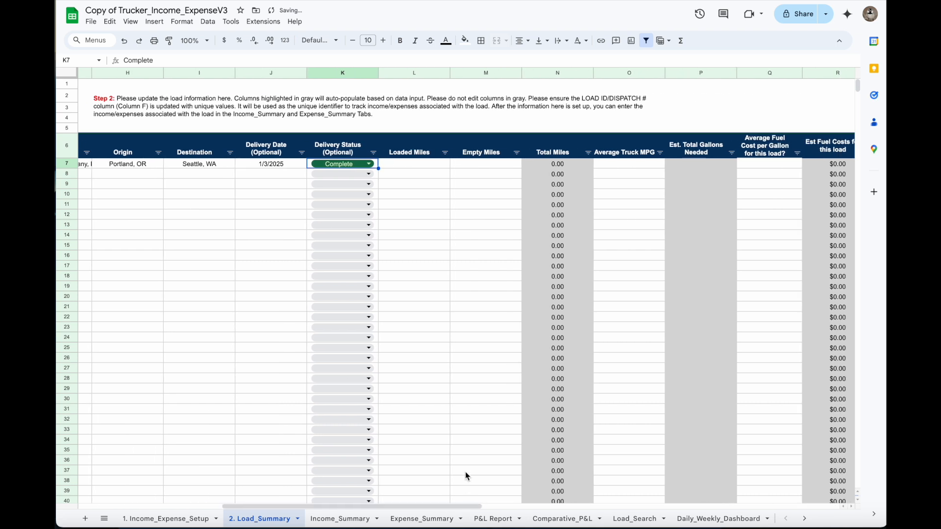
{"action": "left_click", "coordinate": [421, 165]}
{"action": "type", "text": "300"}
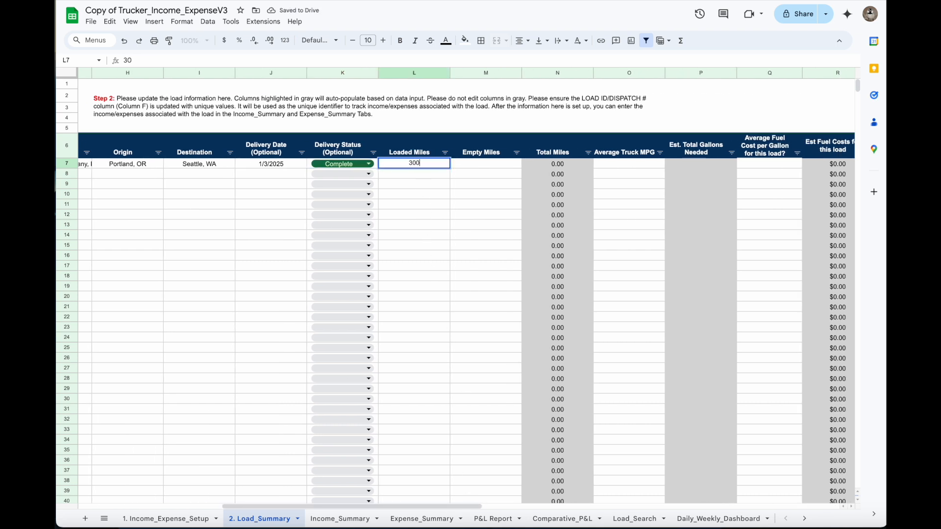
{"action": "key", "text": "Tab"}
{"action": "type", "text": "10"}
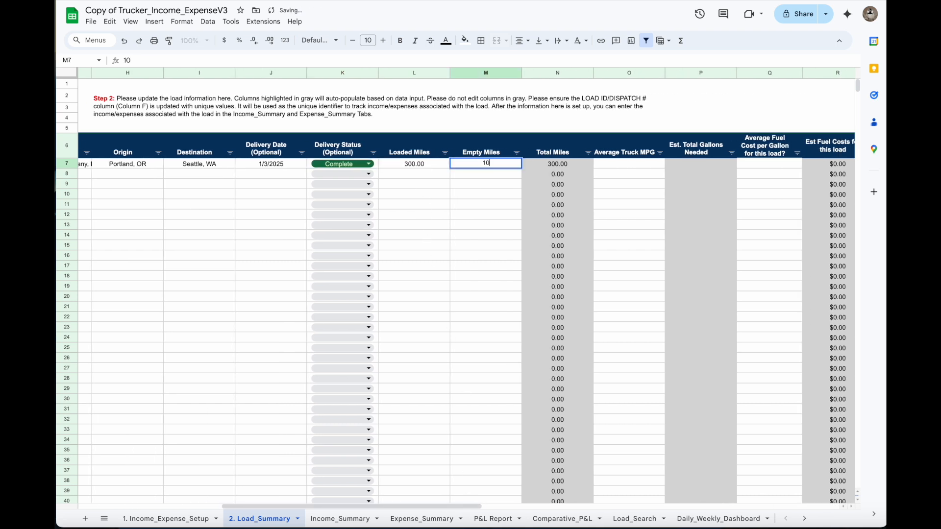
{"action": "left_click", "coordinate": [424, 194]}
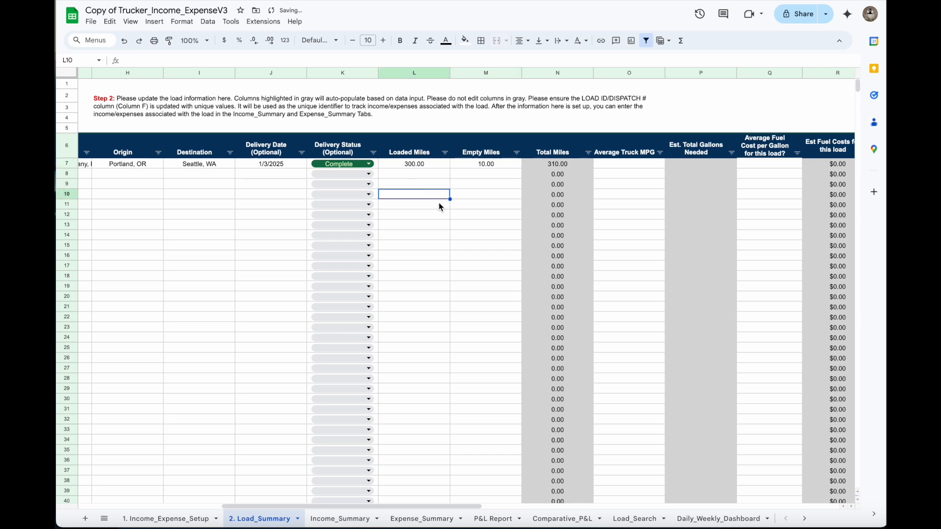
Set the first load's average truck MPG to 10 and its average fuel cost per gallon to 4.0
{"action": "left_click", "coordinate": [643, 164]}
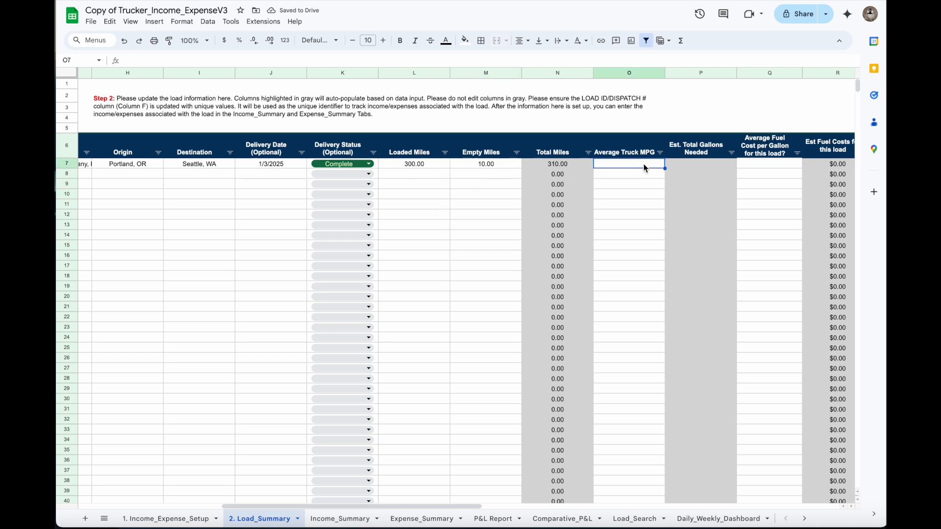
{"action": "type", "text": "10"}
{"action": "key", "text": "Tab"}
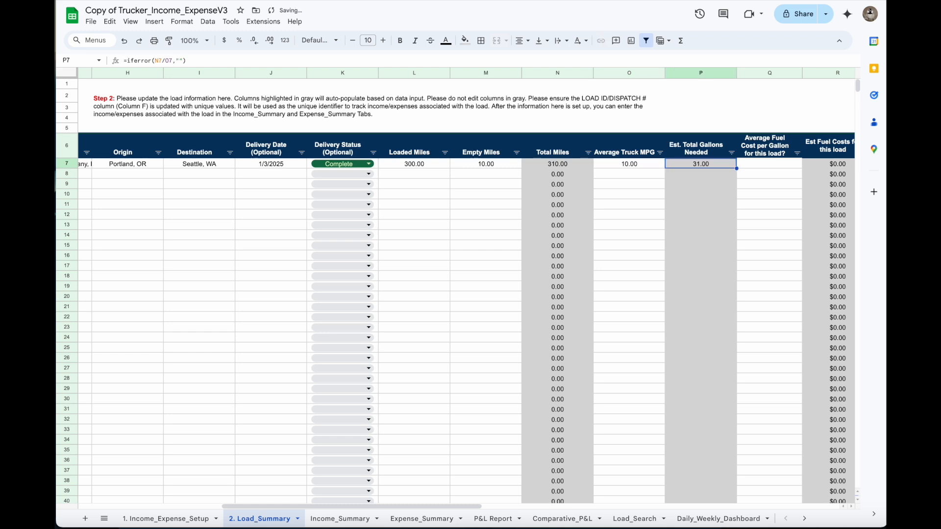
{"action": "key", "text": "Tab"}
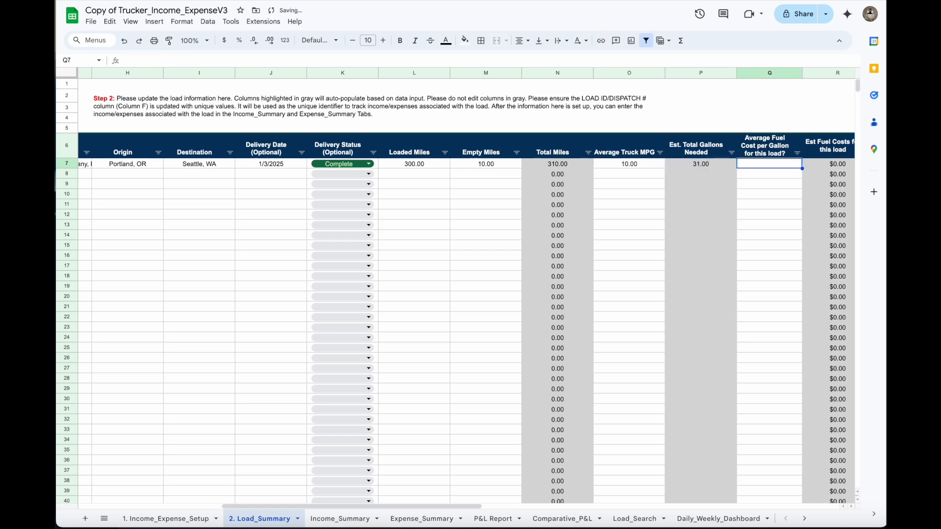
{"action": "type", "text": "4.0"}
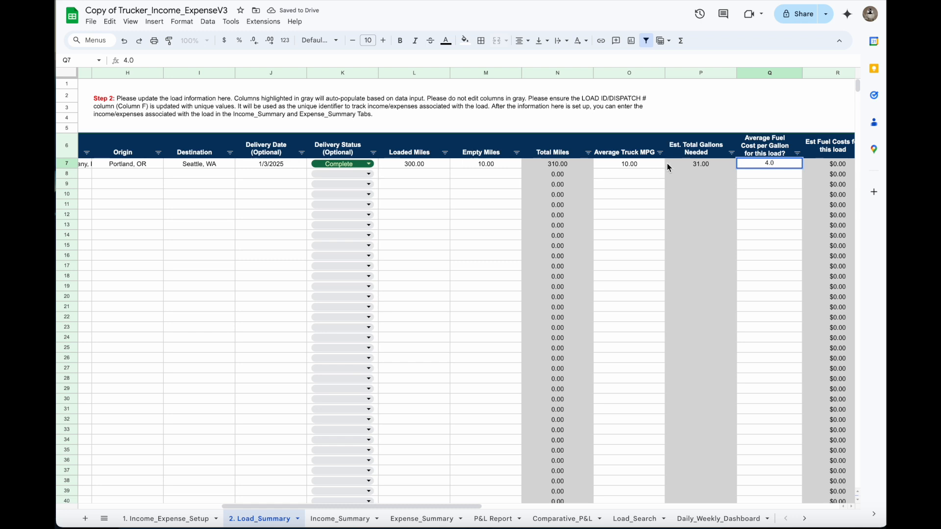
{"action": "left_click", "coordinate": [773, 195]}
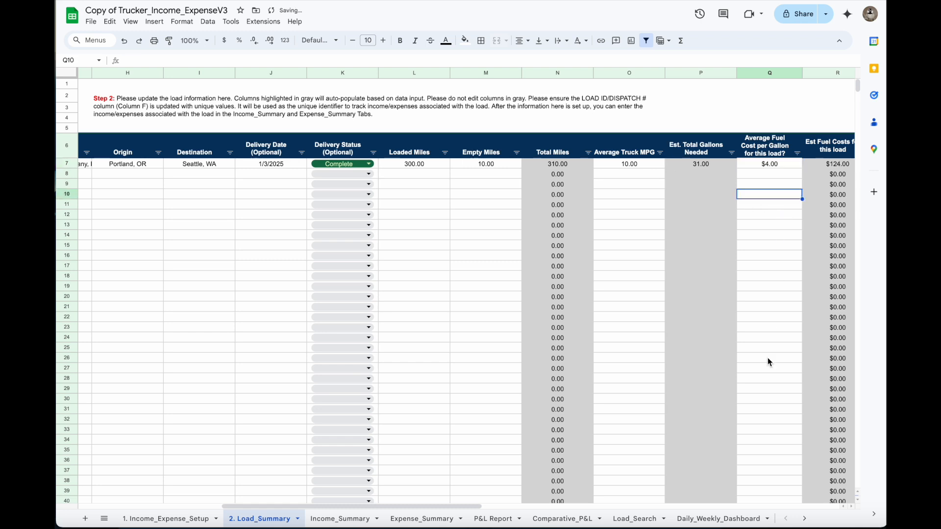
Enter an expected pay of 3500 and expected expenses of 1200 for the first load
{"action": "scroll", "coordinate": [577, 501], "scroll_direction": "right", "scroll_amount": 5}
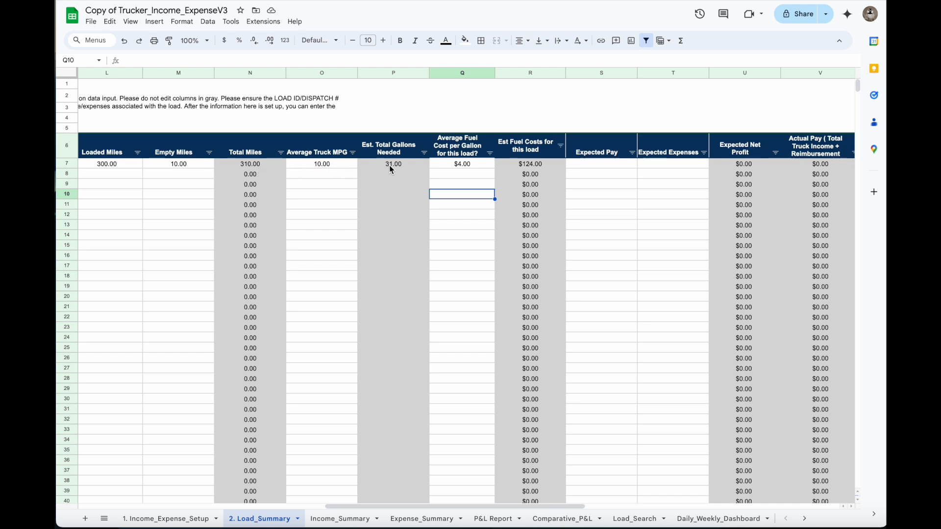
{"action": "left_click", "coordinate": [468, 165]}
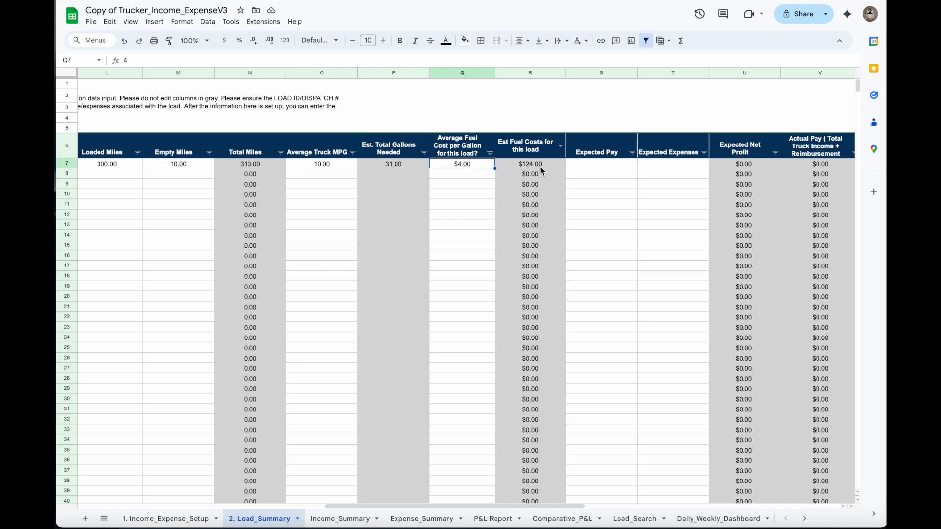
{"action": "left_click", "coordinate": [600, 163]}
{"action": "type", "text": "3500"}
{"action": "key", "text": "Tab"}
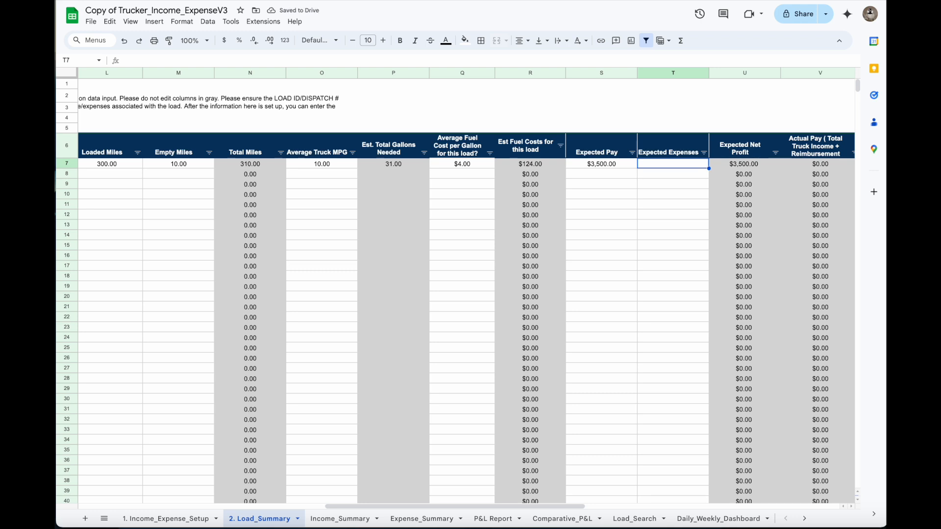
{"action": "type", "text": "1200"}
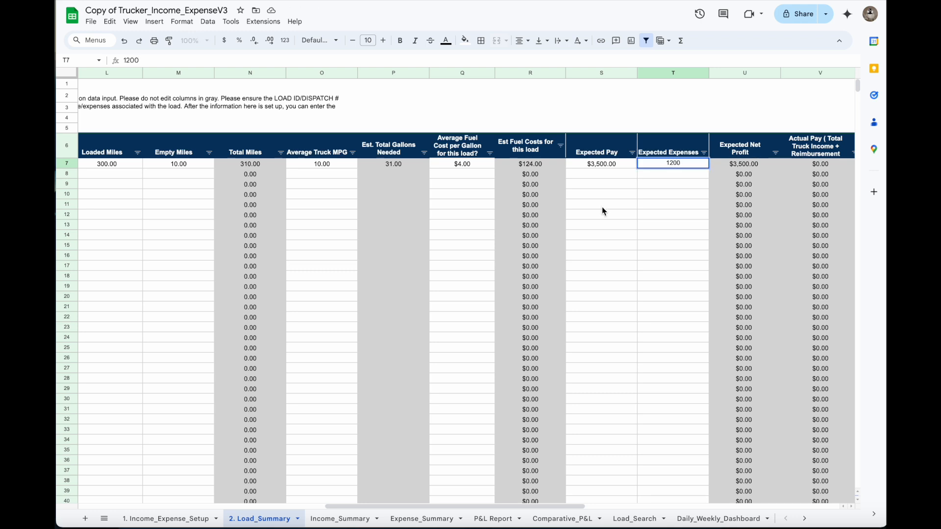
{"action": "left_click", "coordinate": [627, 204]}
Start the first entry in the income log with the date 1/3/2025
{"action": "left_click_drag", "start_coordinate": [544, 506], "coordinate": [603, 505]}
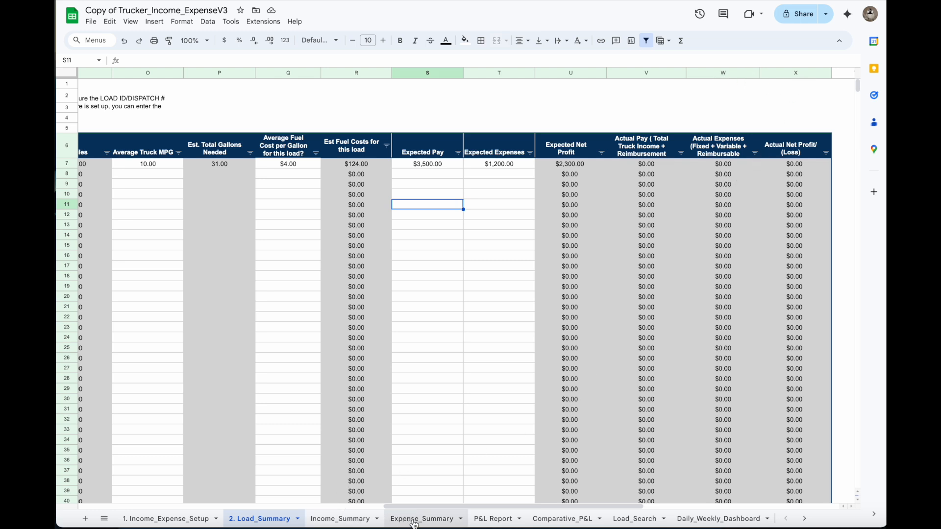
{"action": "left_click_drag", "start_coordinate": [530, 510], "coordinate": [228, 510]}
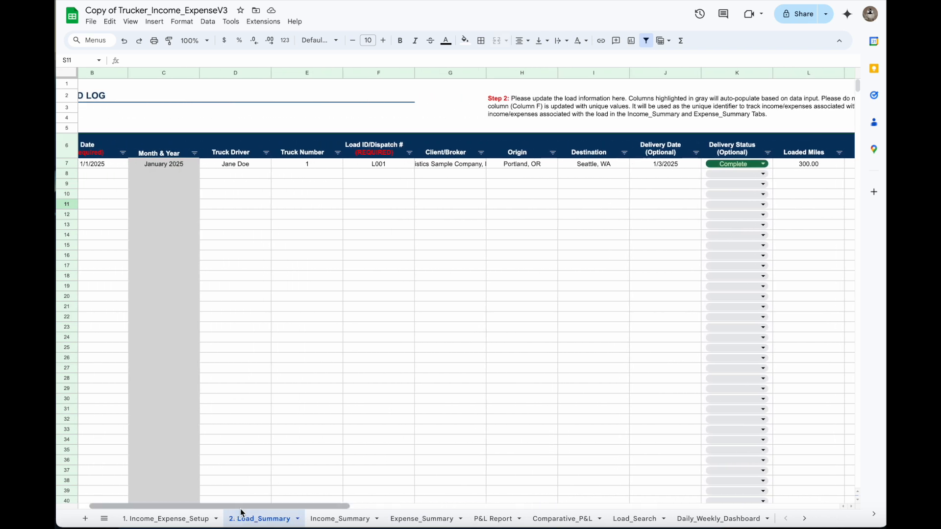
{"action": "left_click", "coordinate": [330, 520]}
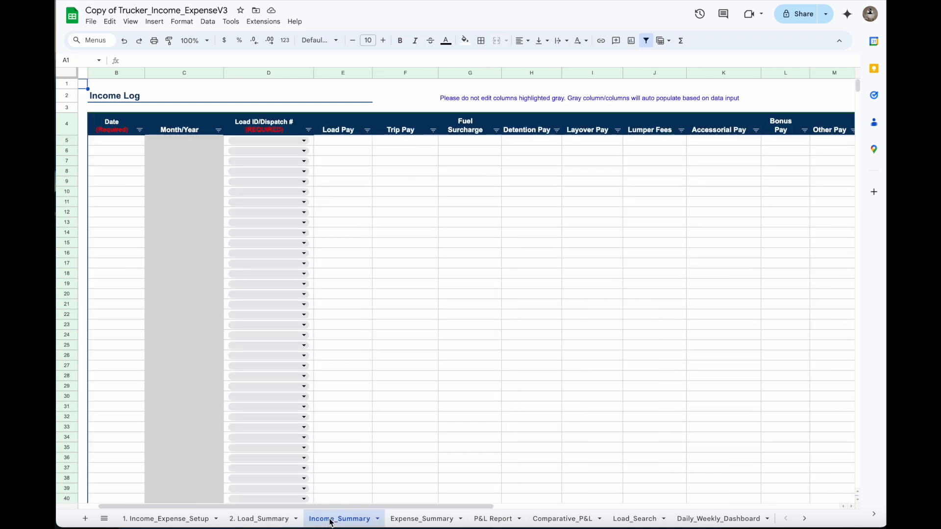
{"action": "left_click", "coordinate": [127, 142]}
{"action": "type", "text": "1/3"}
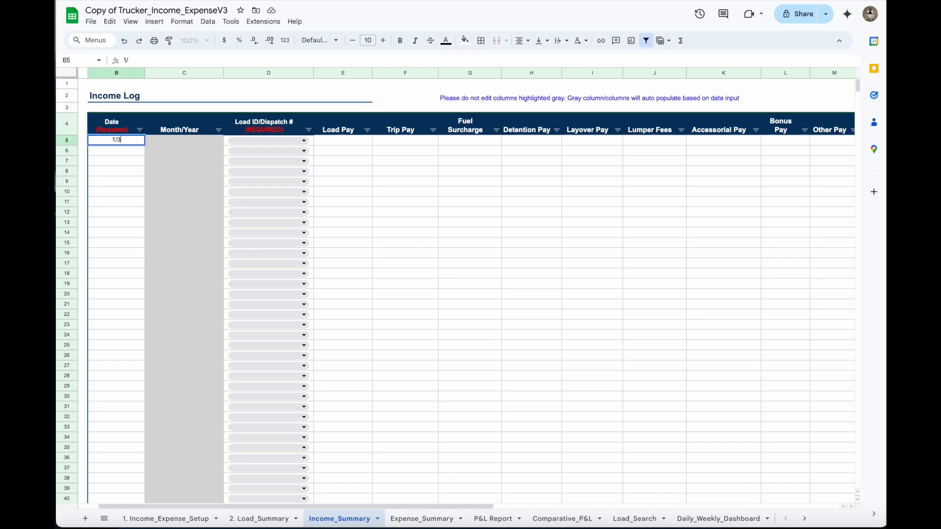
{"action": "type", "text": "/2025"}
{"action": "left_click", "coordinate": [354, 153]}
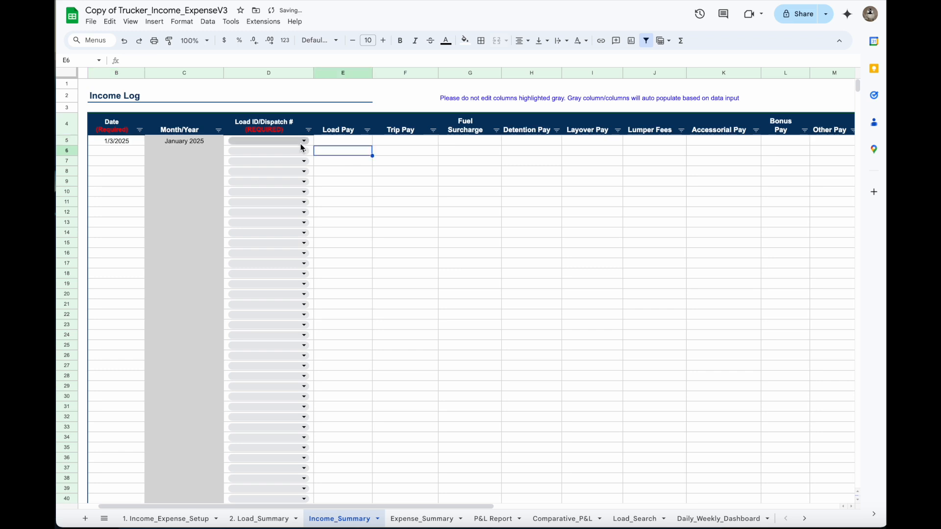
Assign load ID L001 to the first income log entry
{"action": "left_click", "coordinate": [302, 141]}
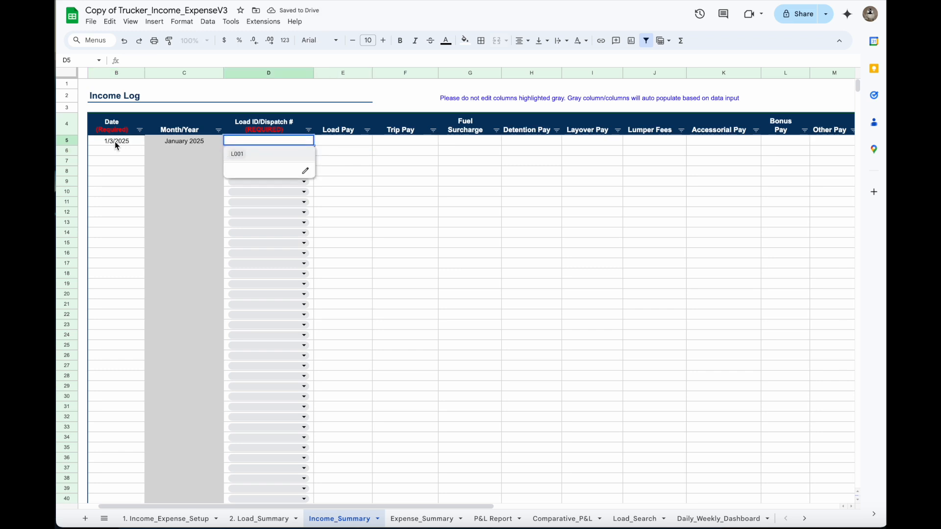
{"action": "left_click", "coordinate": [349, 143]}
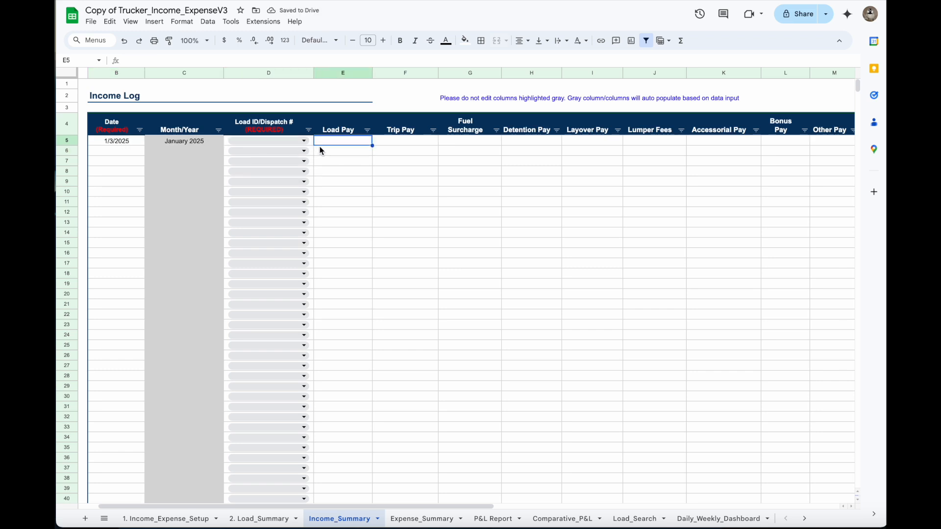
{"action": "left_click", "coordinate": [304, 141]}
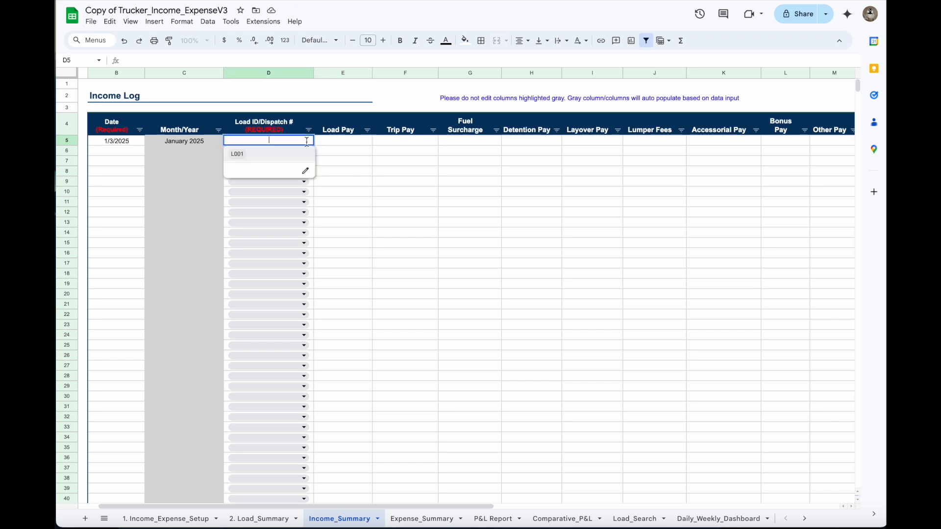
{"action": "left_click", "coordinate": [266, 154]}
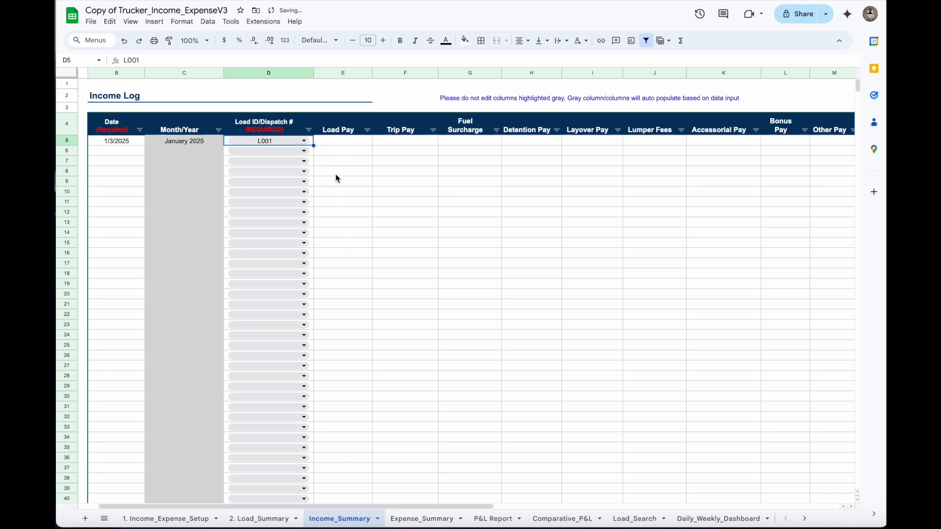
Add L002 as a second load ID in the load log and check the load choices in the income log
{"action": "left_click", "coordinate": [304, 142]}
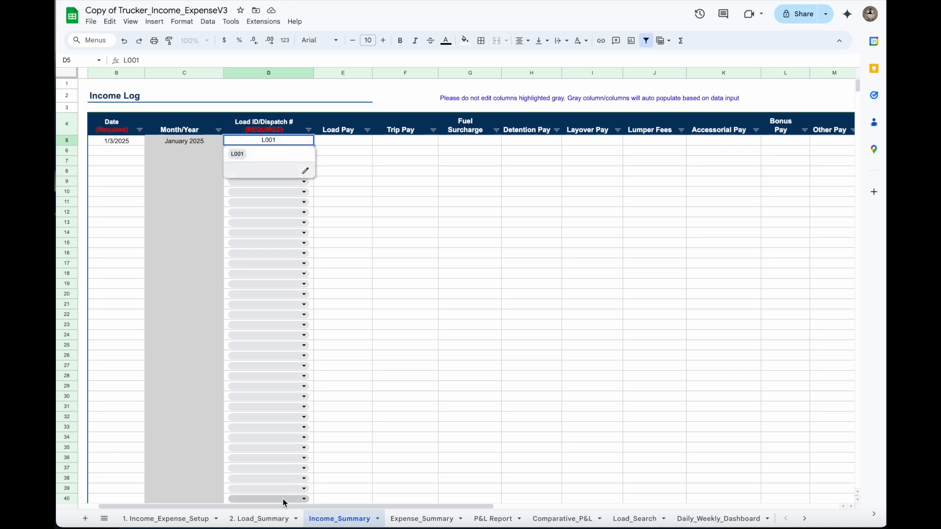
{"action": "left_click", "coordinate": [262, 520]}
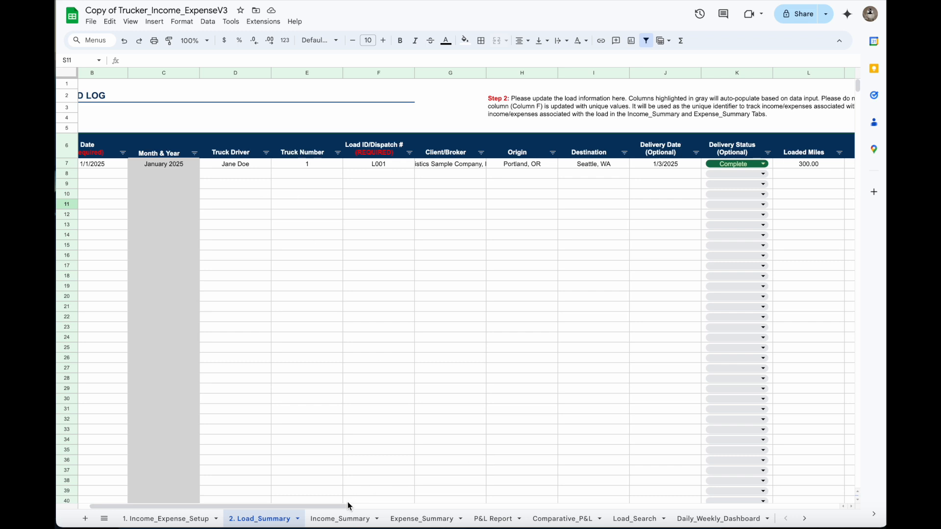
{"action": "left_click_drag", "start_coordinate": [348, 504], "coordinate": [323, 504]}
{"action": "left_click", "coordinate": [406, 175]}
{"action": "type", "text": "L002"}
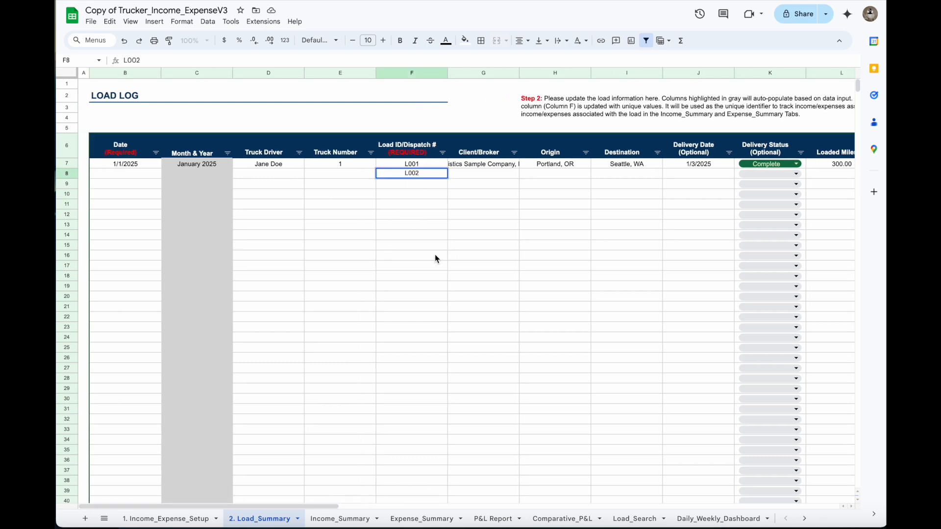
{"action": "left_click", "coordinate": [435, 256]}
{"action": "left_click", "coordinate": [343, 518]}
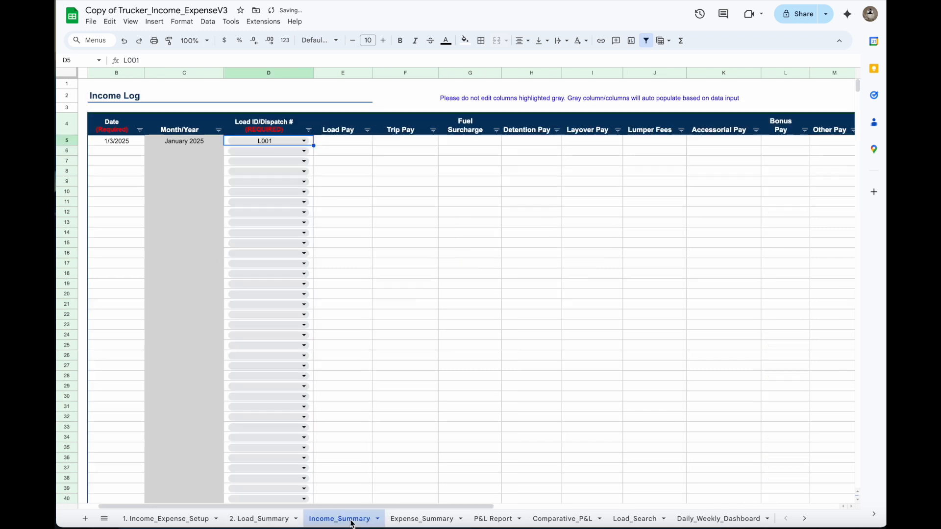
{"action": "left_click", "coordinate": [305, 141]}
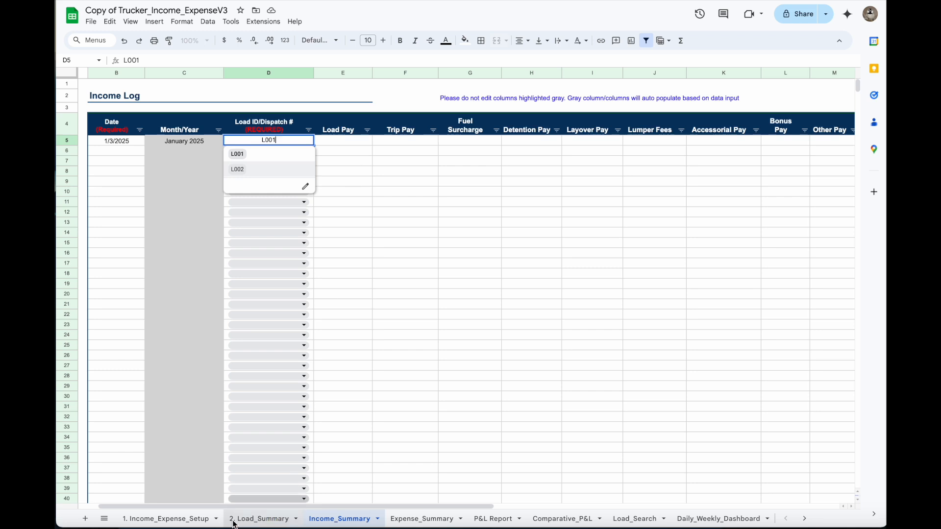
Delete the L002 load ID from the load log
{"action": "left_click", "coordinate": [260, 519]}
{"action": "left_click", "coordinate": [412, 175]}
{"action": "key", "text": "Delete"}
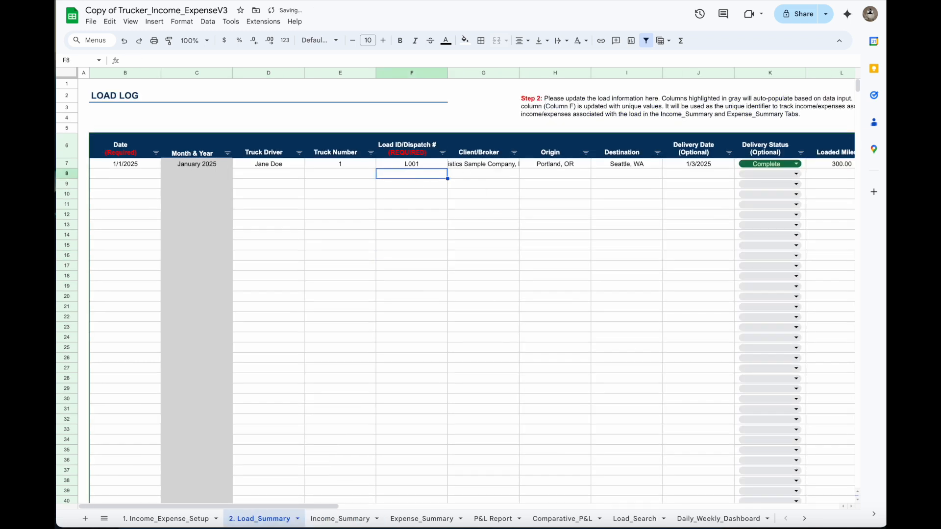
Enter a load pay of 1000 and a trip pay of 2000 for the first income log entry
{"action": "left_click", "coordinate": [340, 518]}
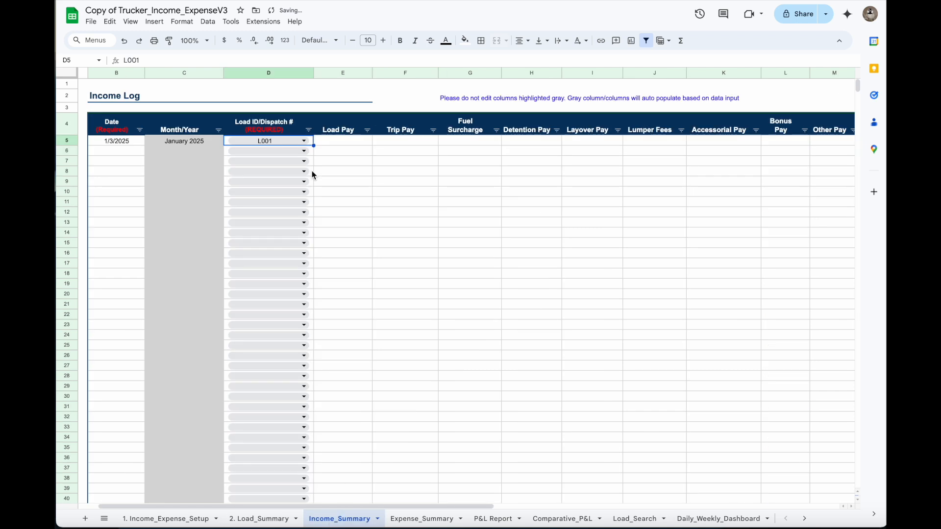
{"action": "left_click", "coordinate": [341, 141]}
{"action": "type", "text": "1,00"}
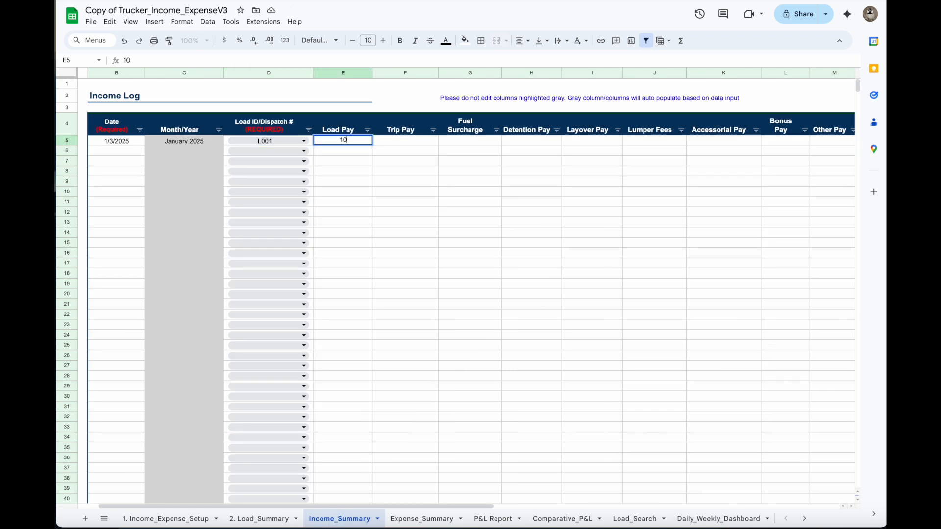
{"action": "type", "text": "00"}
{"action": "key", "text": "Tab"}
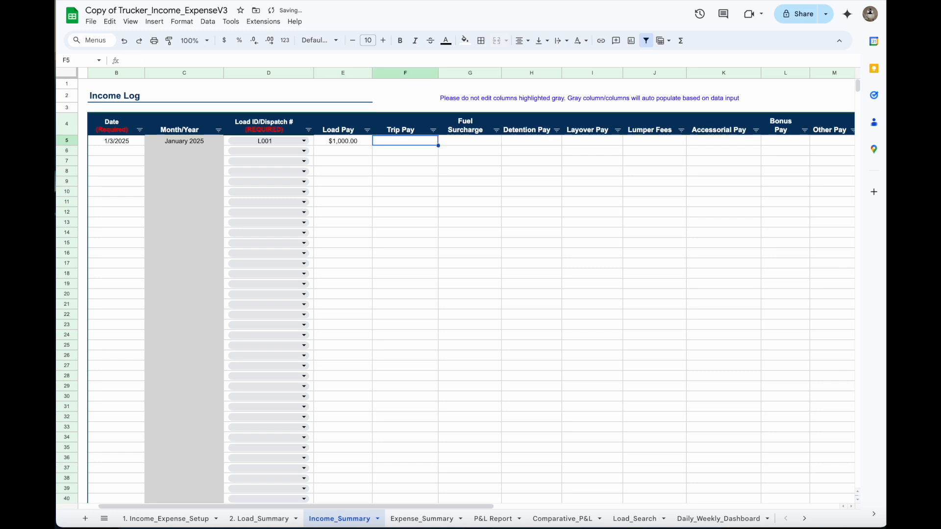
{"action": "type", "text": "2000"}
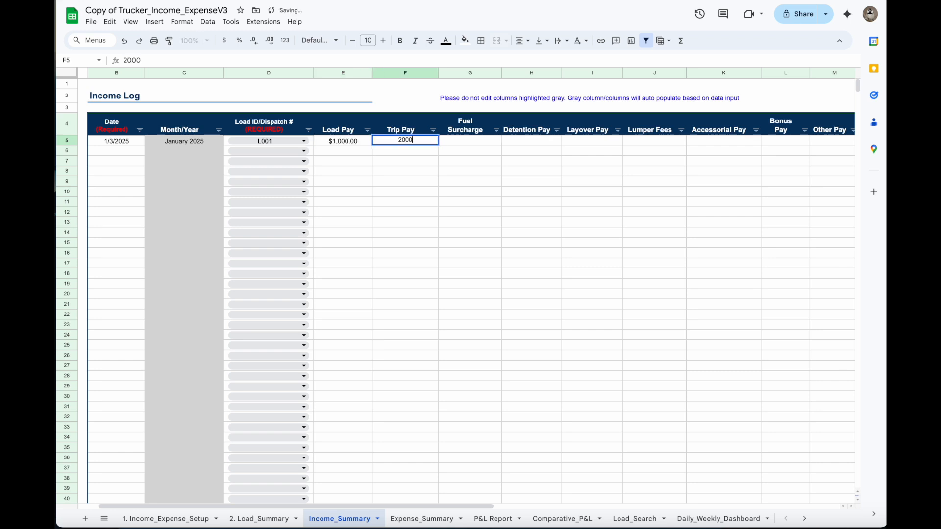
{"action": "key", "text": "Tab"}
Enter a fuel surcharge of 300 and a detention pay of 1000 for the first income log entry
{"action": "type", "text": "300"}
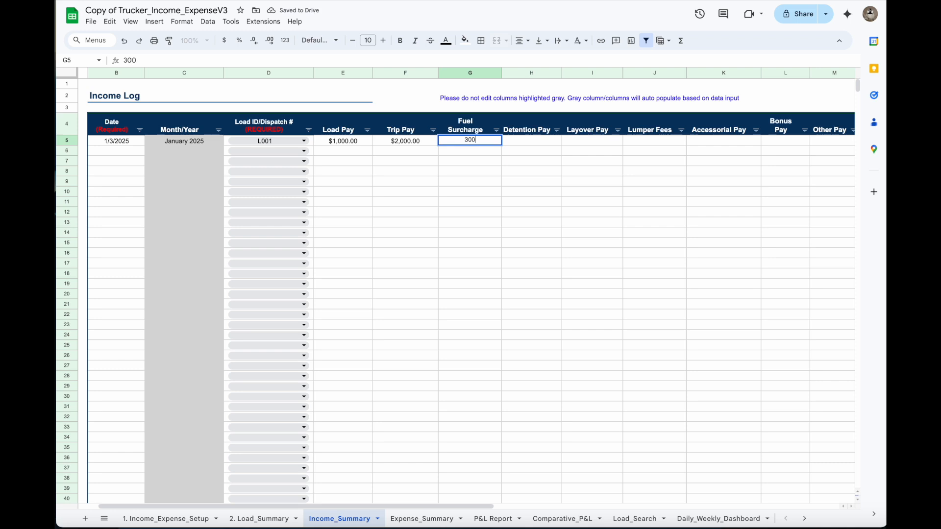
{"action": "key", "text": "Tab"}
{"action": "type", "text": "1000"}
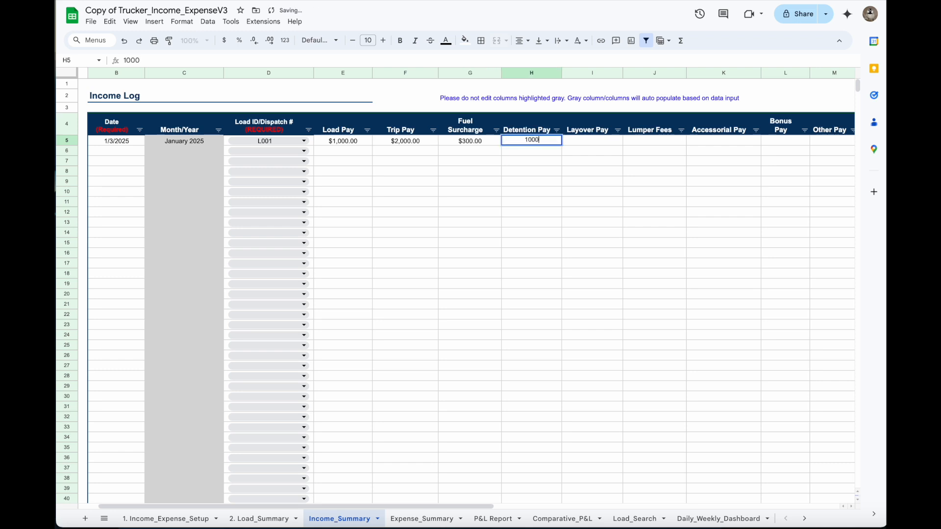
{"action": "key", "text": "Tab"}
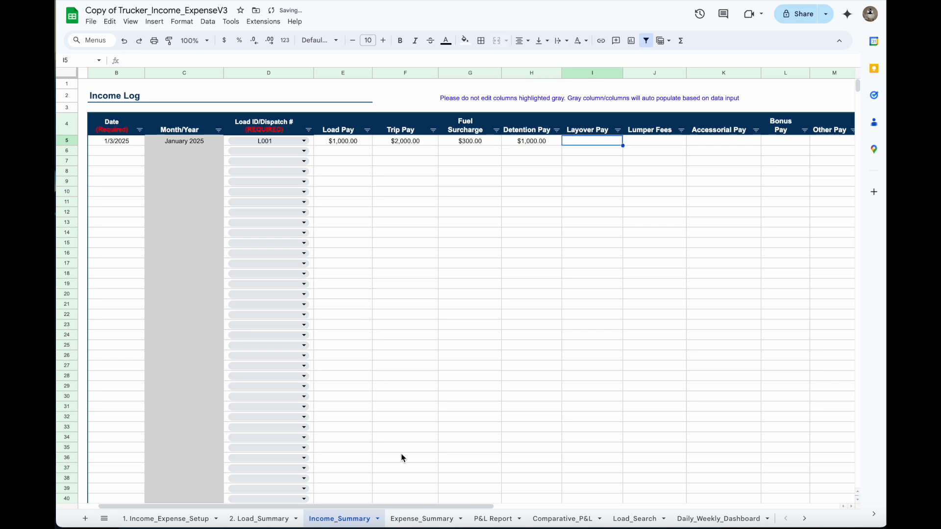
Record 200 as the reimbursement received for the first income log entry
{"action": "left_click_drag", "start_coordinate": [459, 506], "coordinate": [618, 497]}
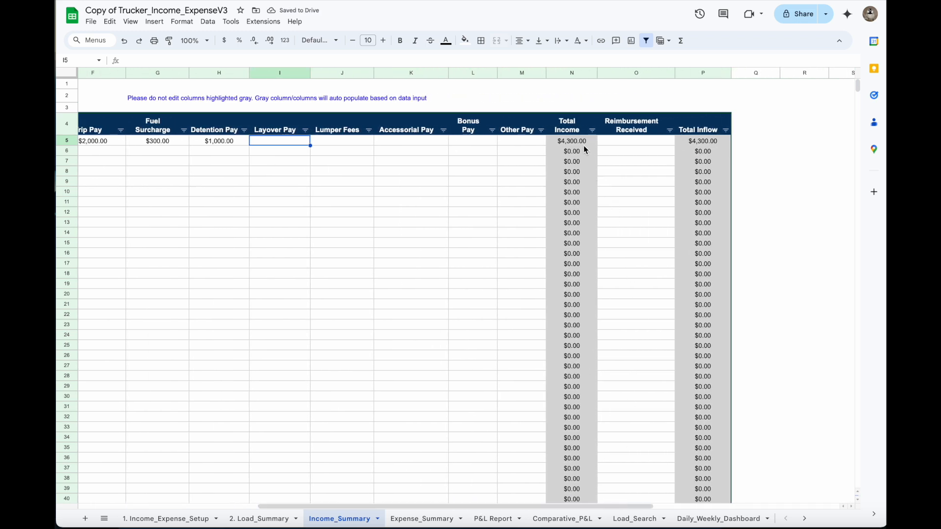
{"action": "left_click", "coordinate": [625, 142]}
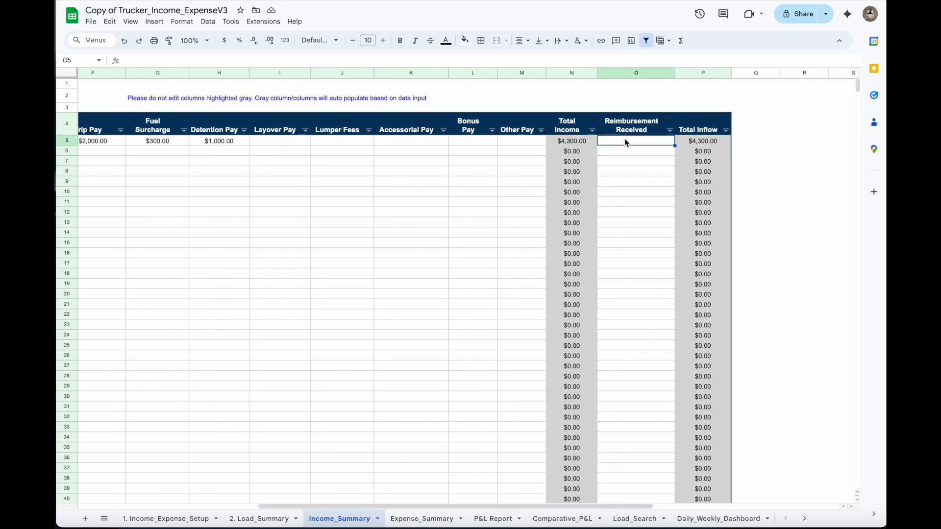
{"action": "type", "text": "200"}
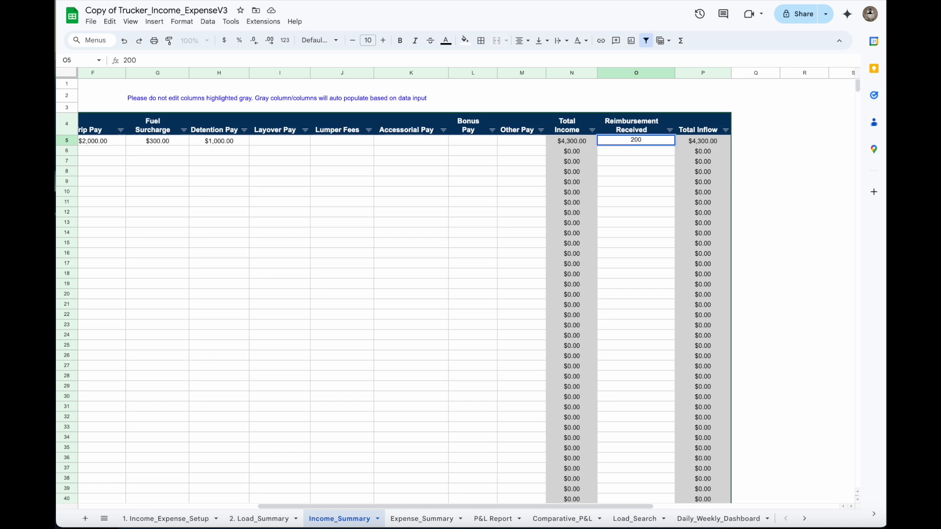
{"action": "key", "text": "Return"}
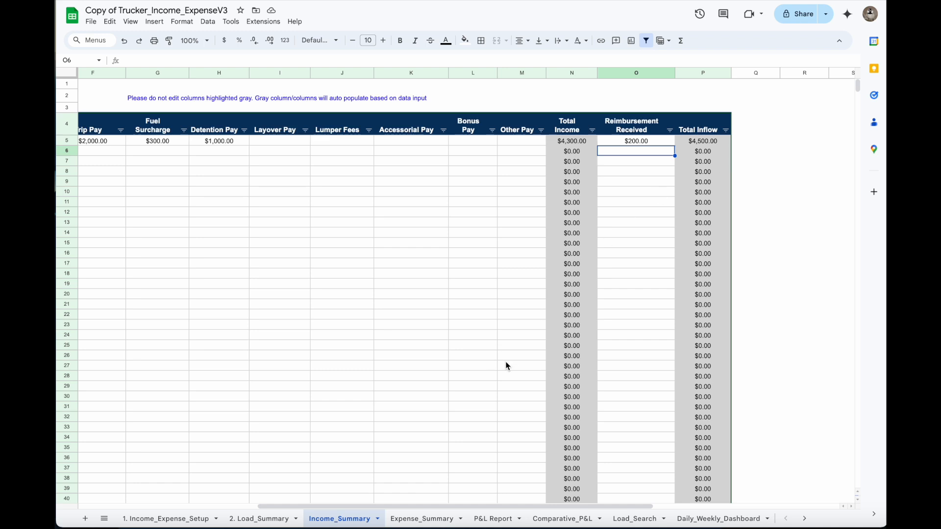
Start the first entry in the expense log with the date 1/1/2025
{"action": "left_click", "coordinate": [429, 519]}
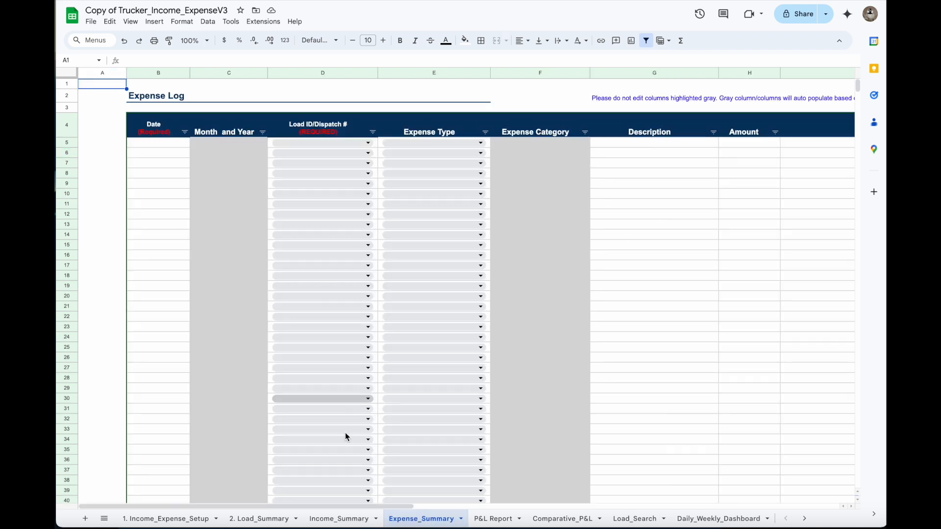
{"action": "left_click", "coordinate": [152, 146]}
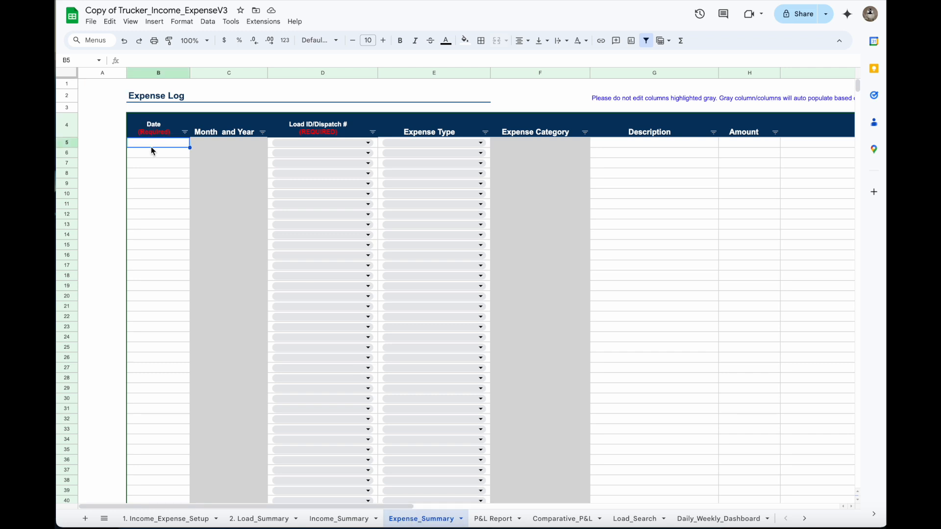
{"action": "type", "text": "1/1/2025"}
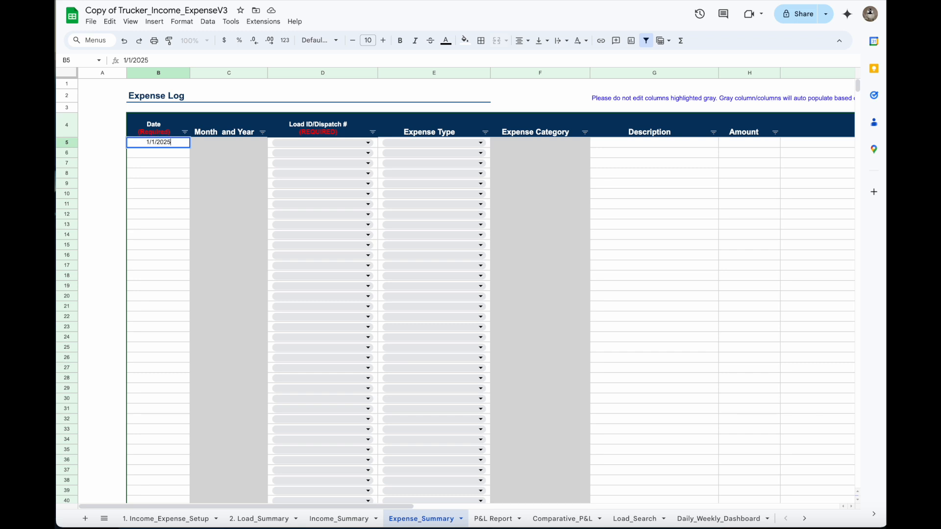
{"action": "left_click", "coordinate": [157, 172]}
Assign load ID L001 and the expense type Fuel Cost to the first expense log entry
{"action": "left_click", "coordinate": [352, 143]}
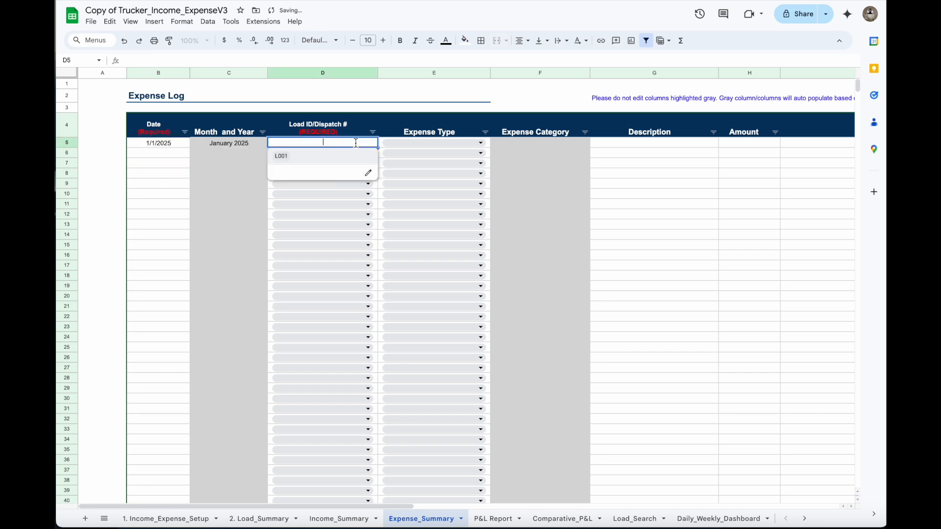
{"action": "left_click", "coordinate": [330, 158]}
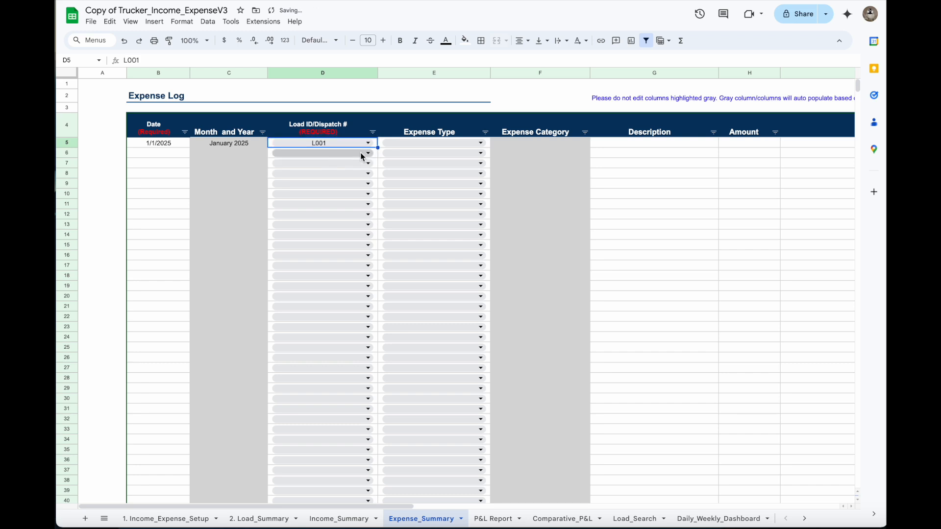
{"action": "left_click", "coordinate": [475, 143]}
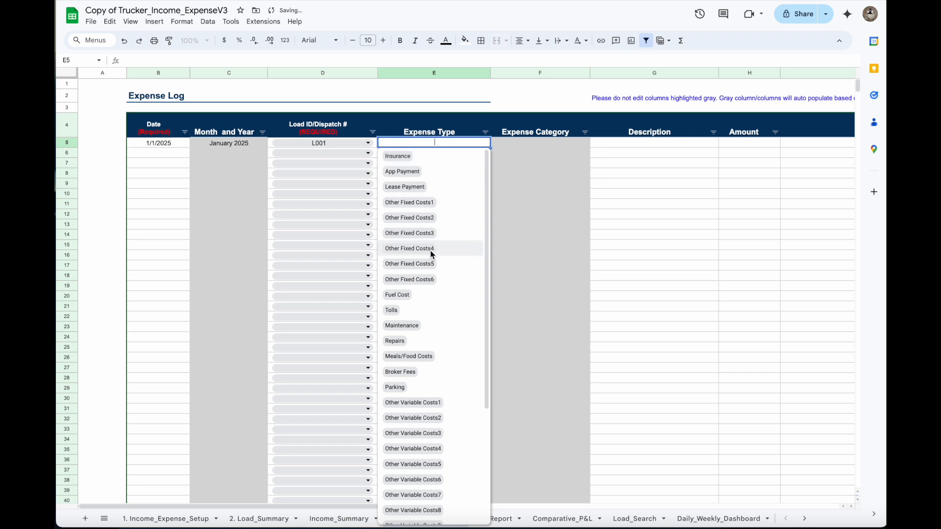
{"action": "left_click", "coordinate": [418, 300]}
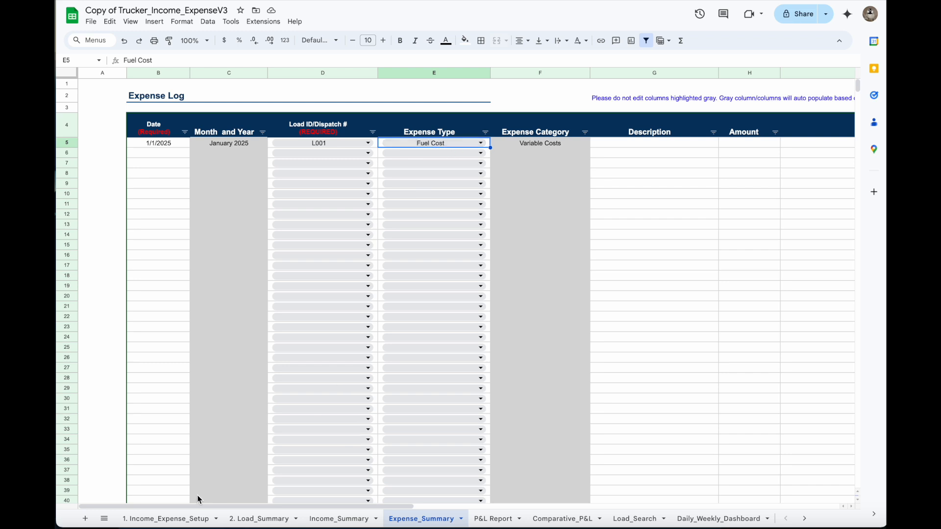
Review the fixed and variable cost descriptions on the income and expense setup sheet
{"action": "left_click", "coordinate": [166, 518]}
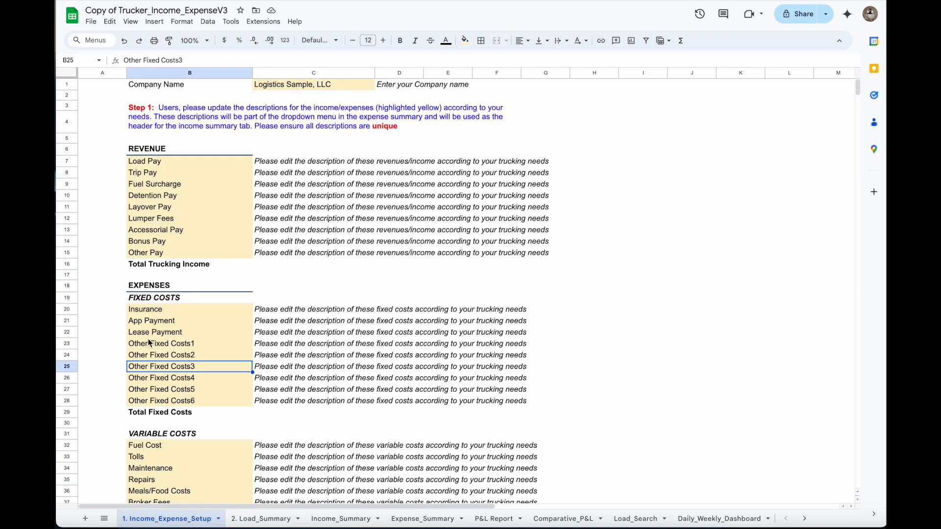
{"action": "scroll", "coordinate": [150, 350], "scroll_direction": "down", "scroll_amount": 1}
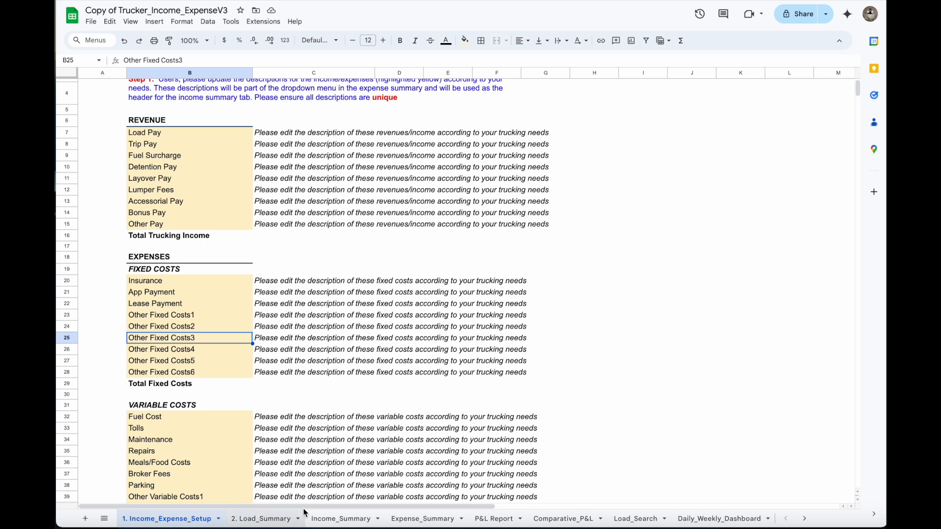
Record 125 as the amount of the fuel cost entry in the expense log
{"action": "left_click", "coordinate": [436, 519]}
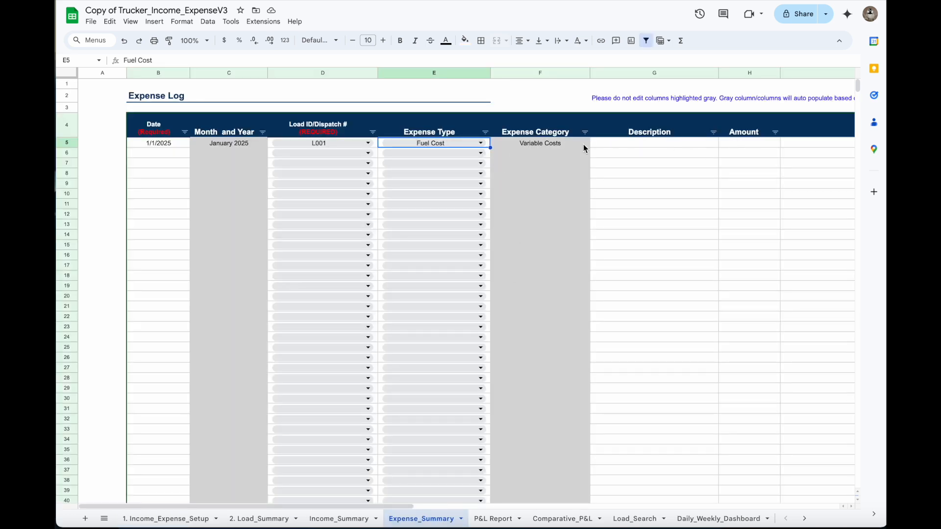
{"action": "left_click", "coordinate": [735, 144]}
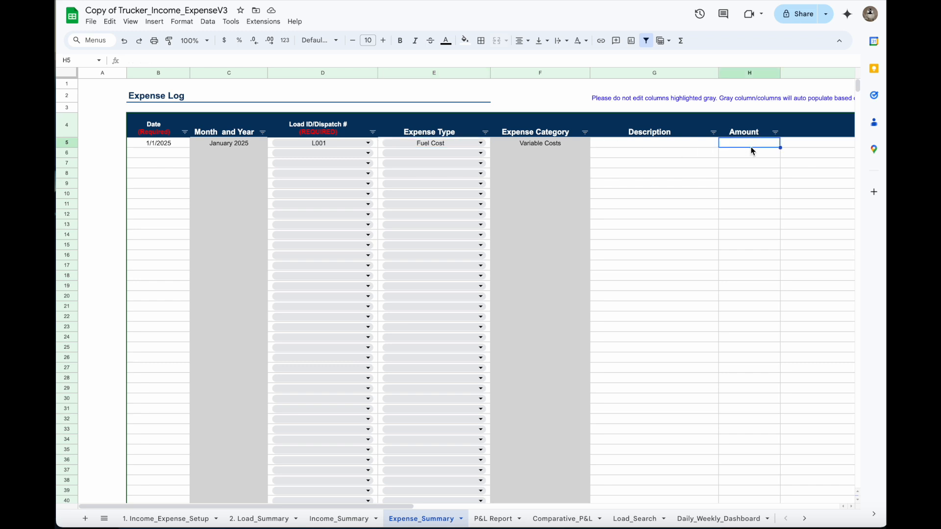
{"action": "type", "text": "125"}
{"action": "key", "text": "Return"}
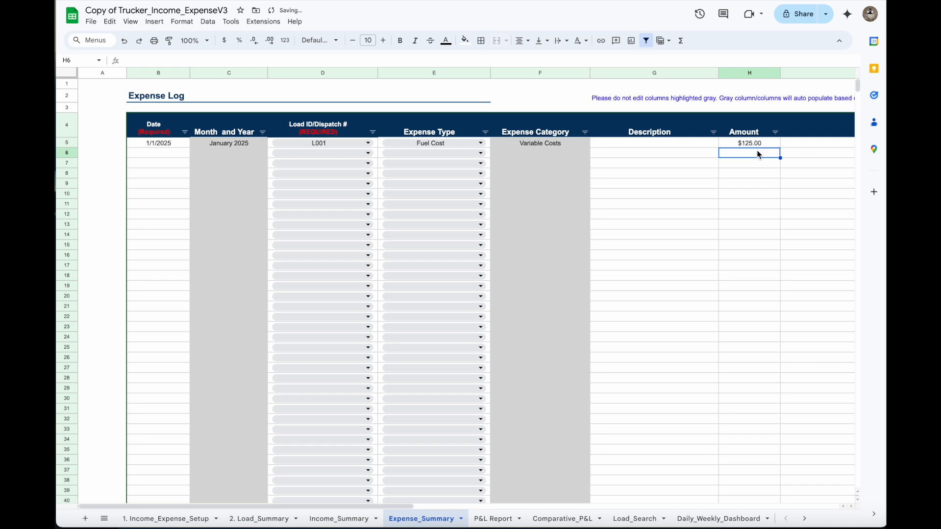
Start a second expense log entry dated 1/1/2025 and assign it to load ID L001
{"action": "left_click", "coordinate": [184, 155]}
{"action": "type", "text": "1/1/2025"}
{"action": "key", "text": "Return"}
{"action": "left_click", "coordinate": [310, 153]}
{"action": "left_click", "coordinate": [309, 168]}
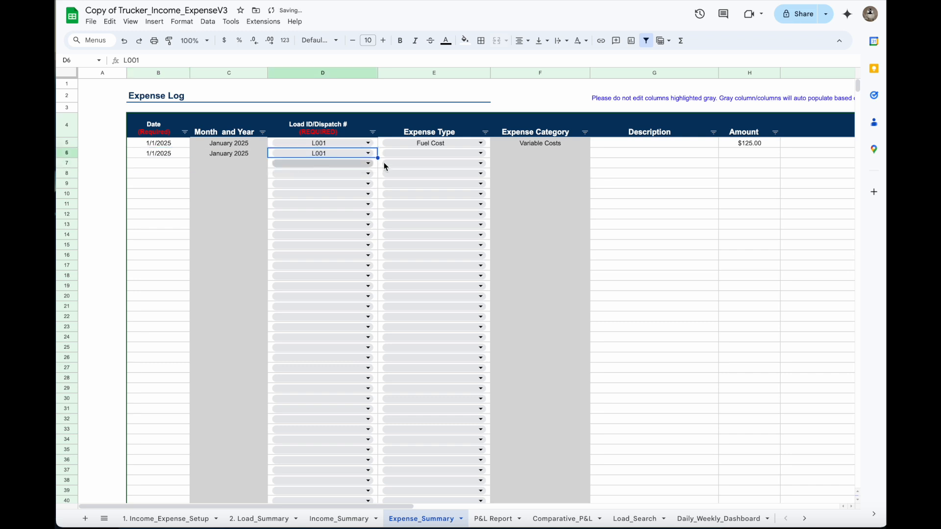
Set the second expense log entry's type to Tolls and its amount to 50
{"action": "left_click", "coordinate": [432, 155]}
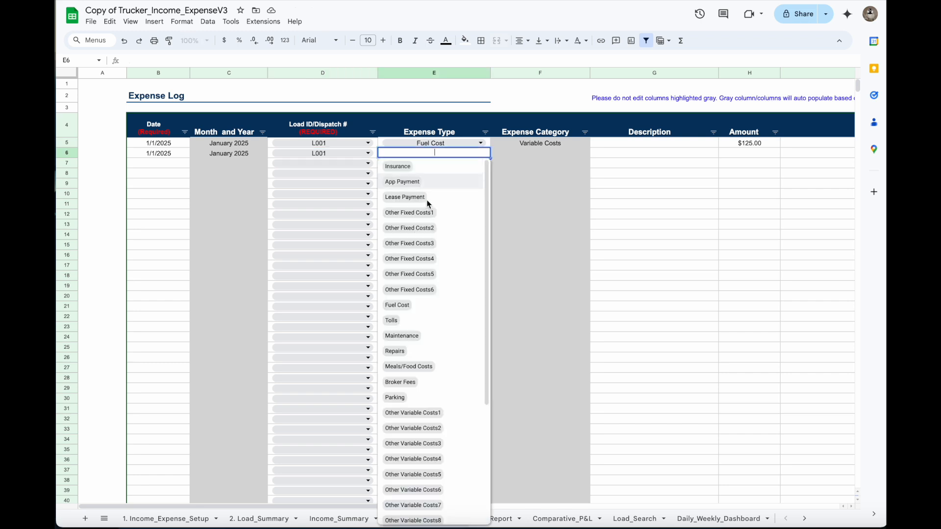
{"action": "left_click", "coordinate": [409, 320]}
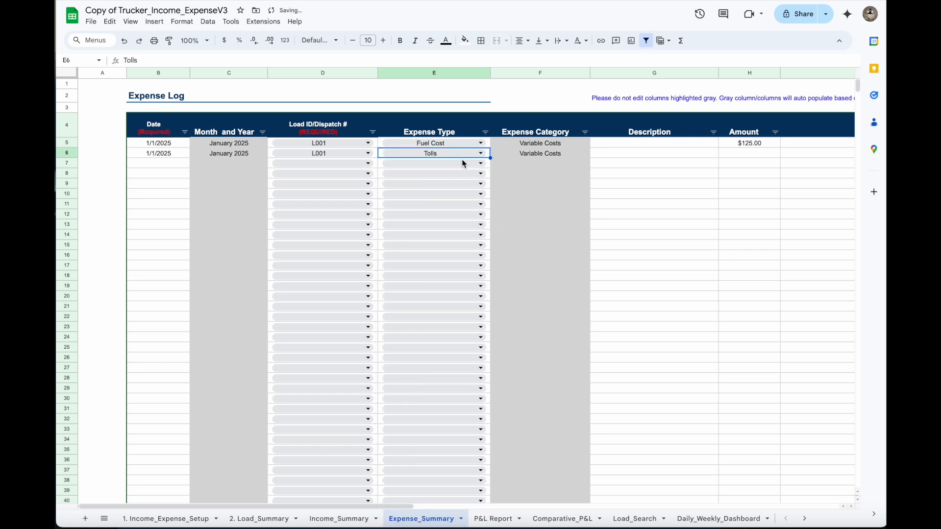
{"action": "left_click", "coordinate": [743, 155]}
{"action": "type", "text": "50"}
{"action": "key", "text": "Return"}
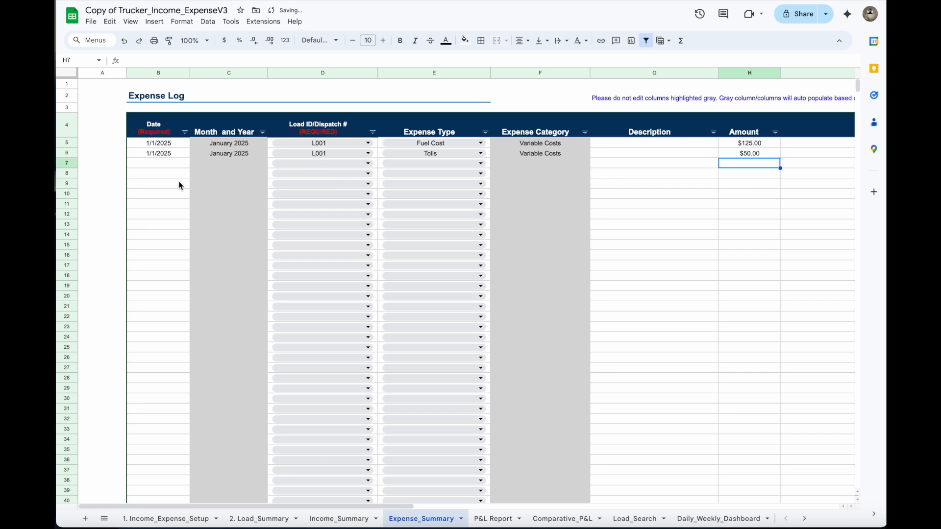
Start a third expense log entry dated 1/2/2025 and assign it to load ID L001
{"action": "left_click", "coordinate": [166, 165]}
{"action": "type", "text": "1/2/2025"}
{"action": "key", "text": "Return"}
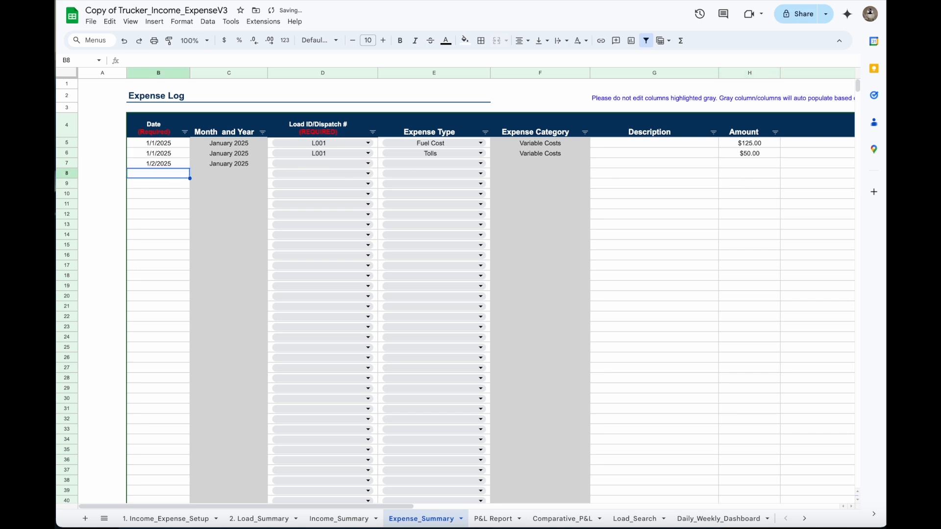
{"action": "left_click", "coordinate": [318, 166]}
{"action": "left_click", "coordinate": [310, 177]}
Set the third expense log entry's type to Insurance, check its category in the setup sheet, and record 100 as its amount
{"action": "left_click", "coordinate": [476, 164]}
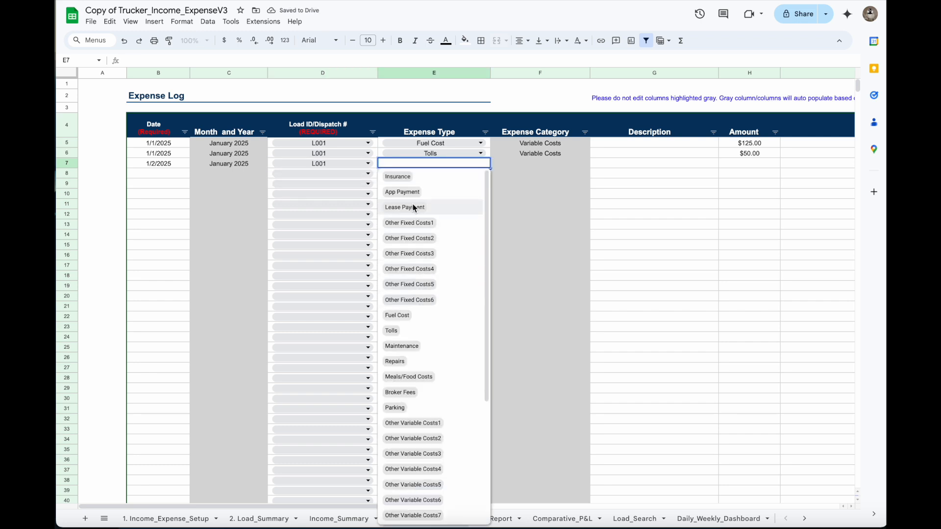
{"action": "left_click", "coordinate": [408, 180]}
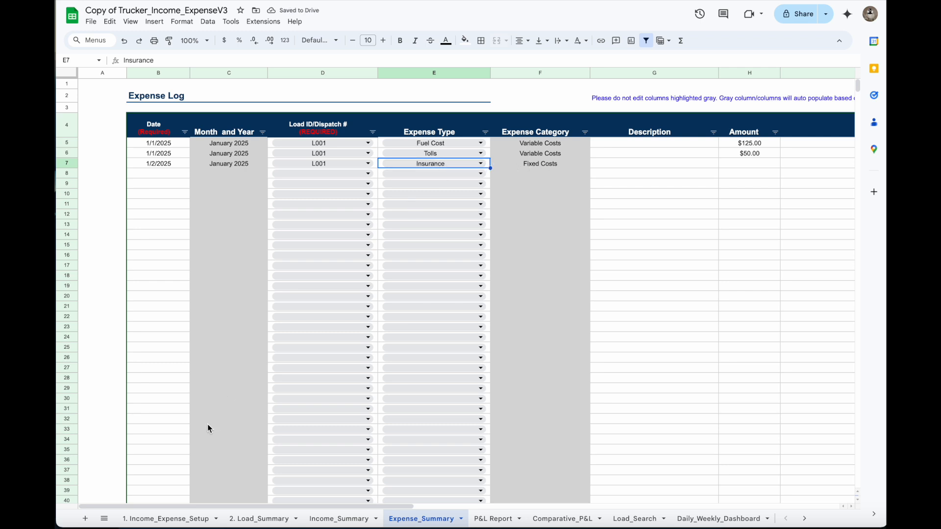
{"action": "left_click", "coordinate": [171, 521]}
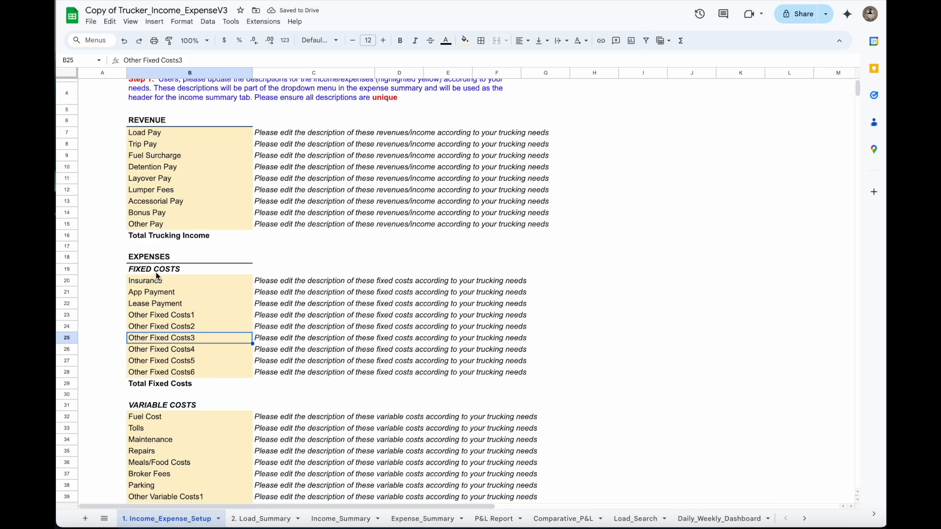
{"action": "left_click", "coordinate": [421, 518]}
{"action": "left_click", "coordinate": [743, 164]}
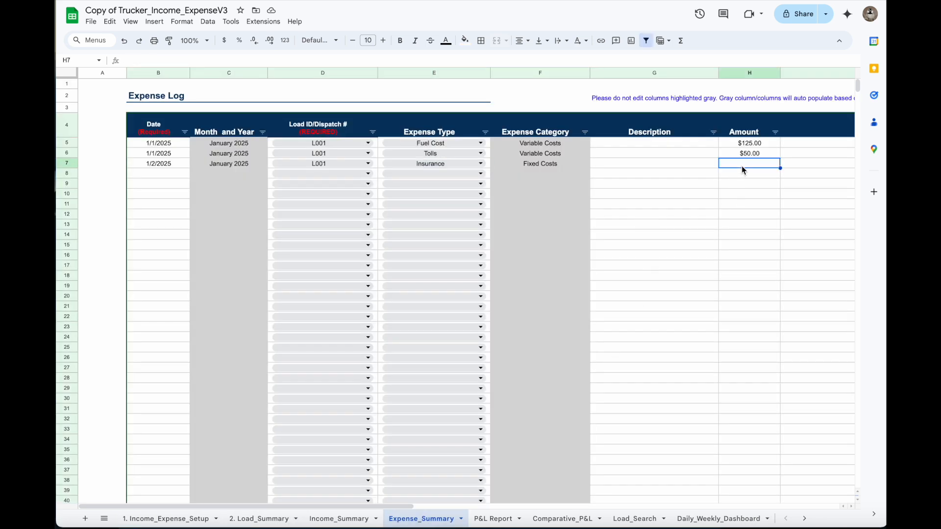
{"action": "type", "text": "100"}
{"action": "key", "text": "Return"}
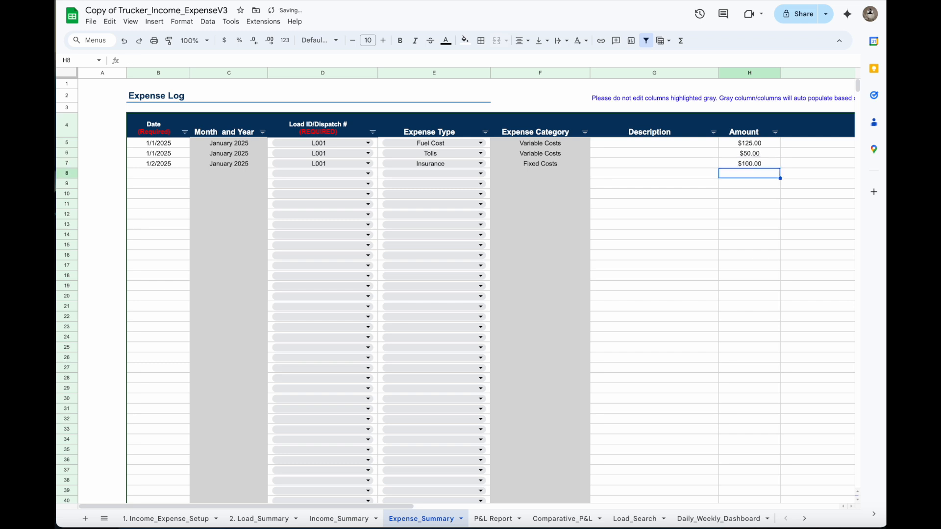
Start a fourth expense log entry dated 1/2/2025 and assign it to load ID L001
{"action": "left_click", "coordinate": [158, 173]}
{"action": "type", "text": "1/"}
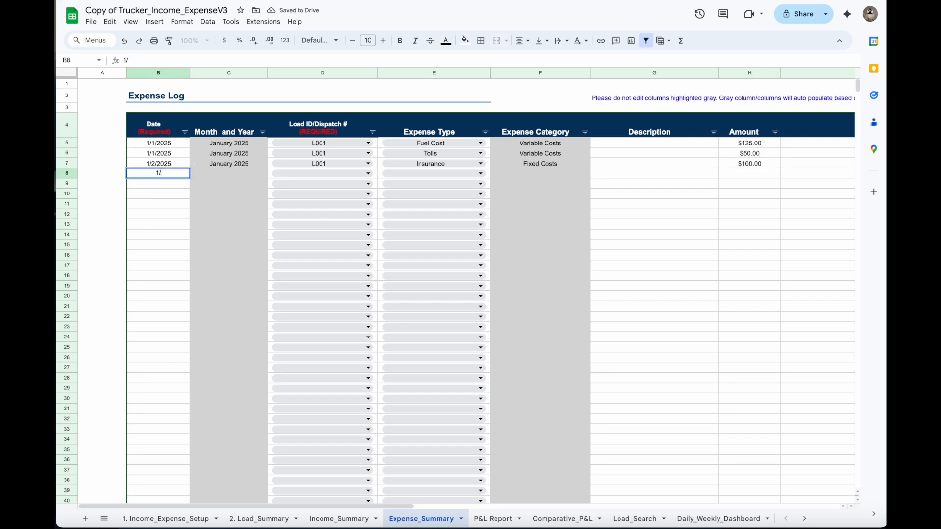
{"action": "type", "text": "2/2025"}
{"action": "key", "text": "Return"}
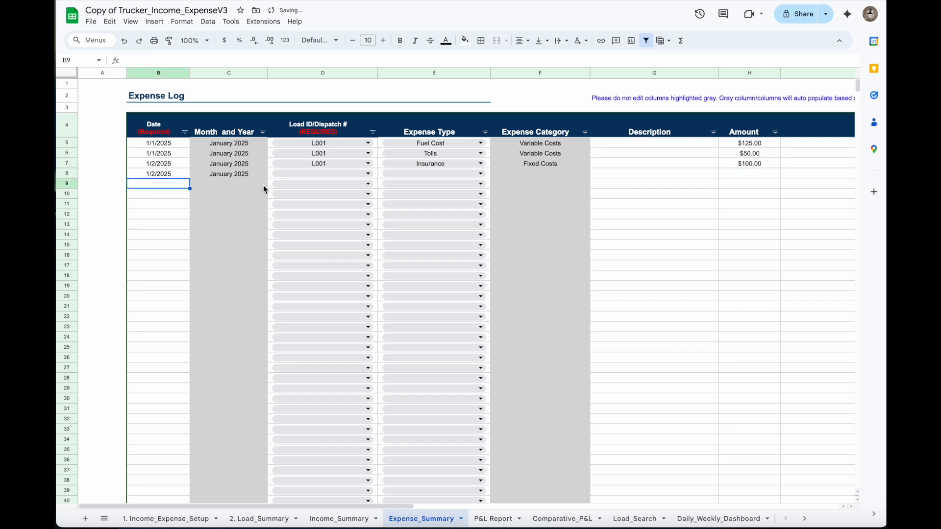
{"action": "left_click", "coordinate": [314, 172]}
{"action": "left_click", "coordinate": [330, 186]}
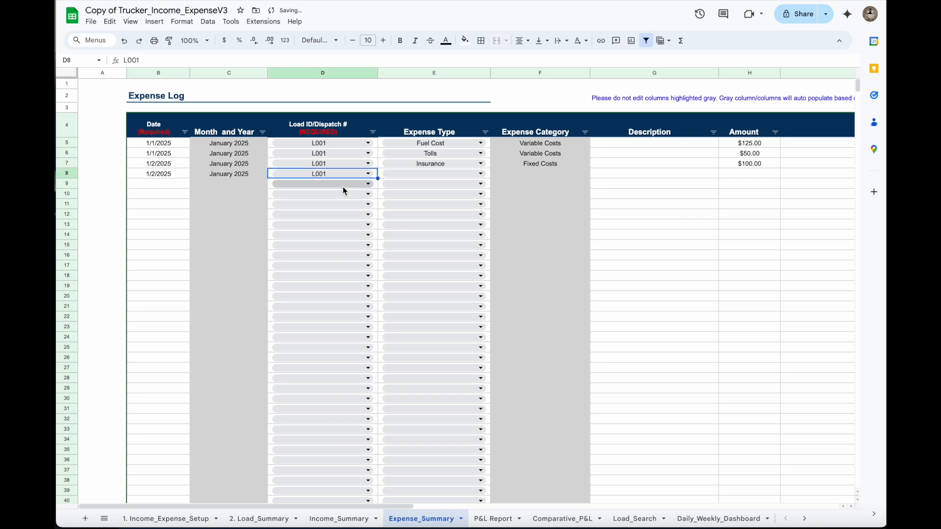
Set the fourth expense log entry's type to Communications and its amount to 100
{"action": "left_click", "coordinate": [425, 175]}
{"action": "scroll", "coordinate": [445, 362], "scroll_direction": "down", "scroll_amount": 3}
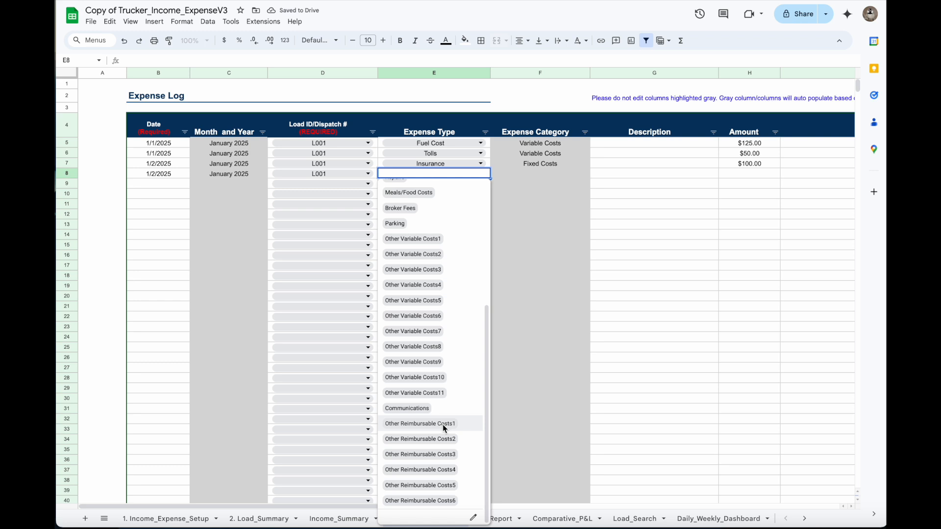
{"action": "left_click", "coordinate": [431, 409]}
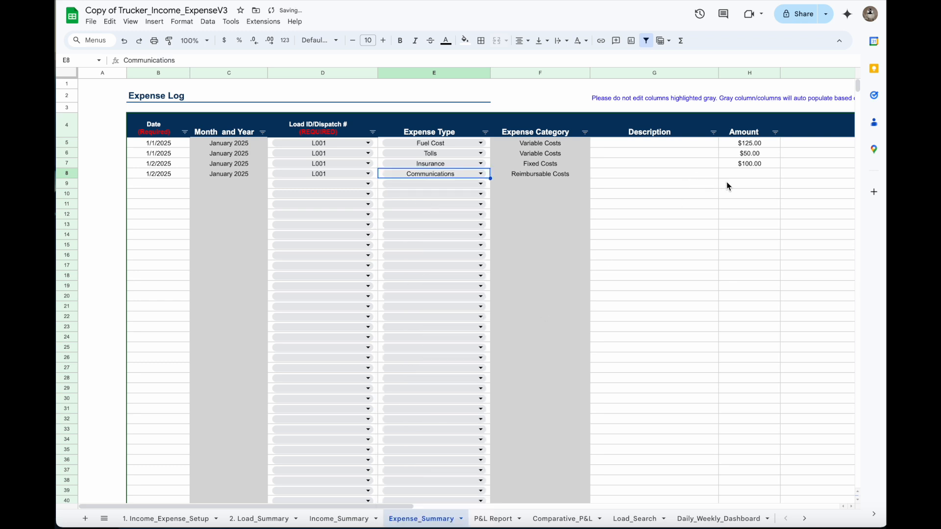
{"action": "left_click", "coordinate": [737, 175]}
{"action": "type", "text": "100"}
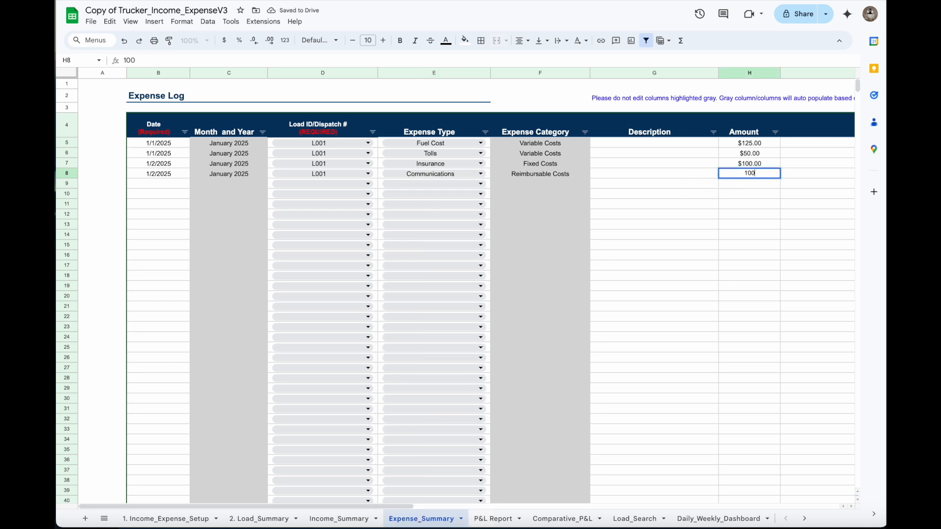
{"action": "key", "text": "Return"}
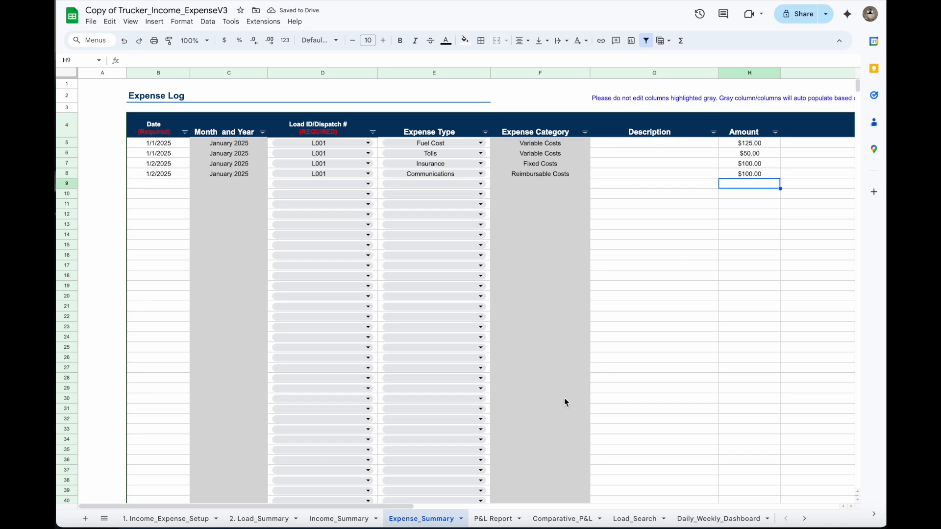
Check the year of the logged income and expense entries and set the P&L report's year to 2025
{"action": "left_click", "coordinate": [499, 522]}
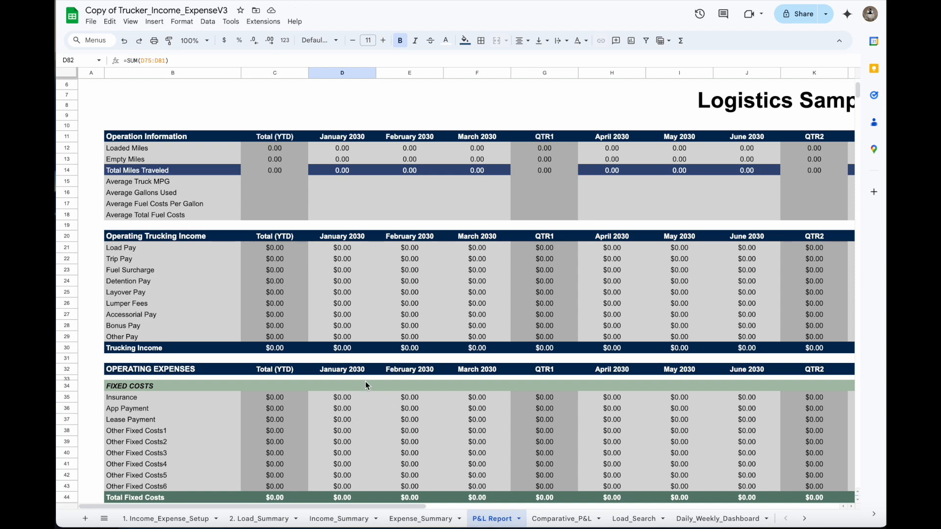
{"action": "scroll", "coordinate": [377, 358], "scroll_direction": "up", "scroll_amount": 2}
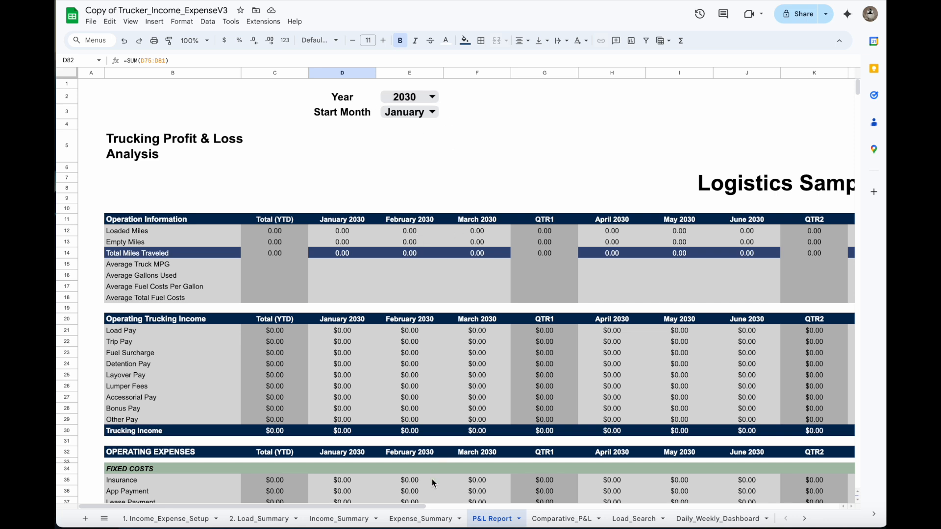
{"action": "left_click", "coordinate": [422, 518]}
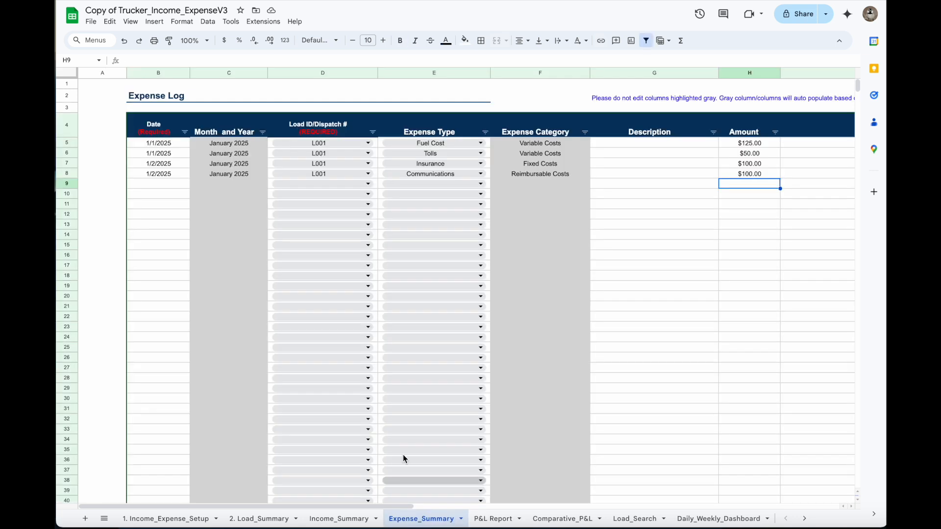
{"action": "left_click", "coordinate": [319, 520]}
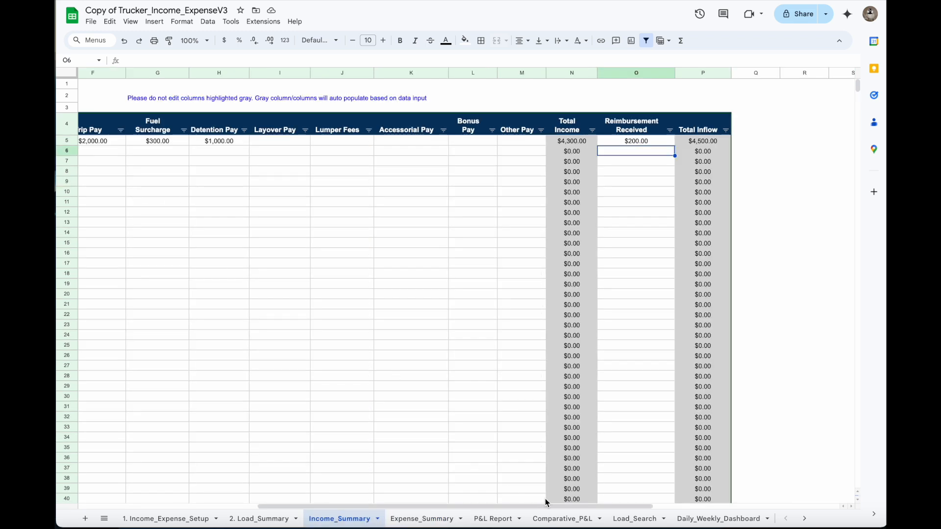
{"action": "left_click_drag", "start_coordinate": [546, 507], "coordinate": [275, 487]}
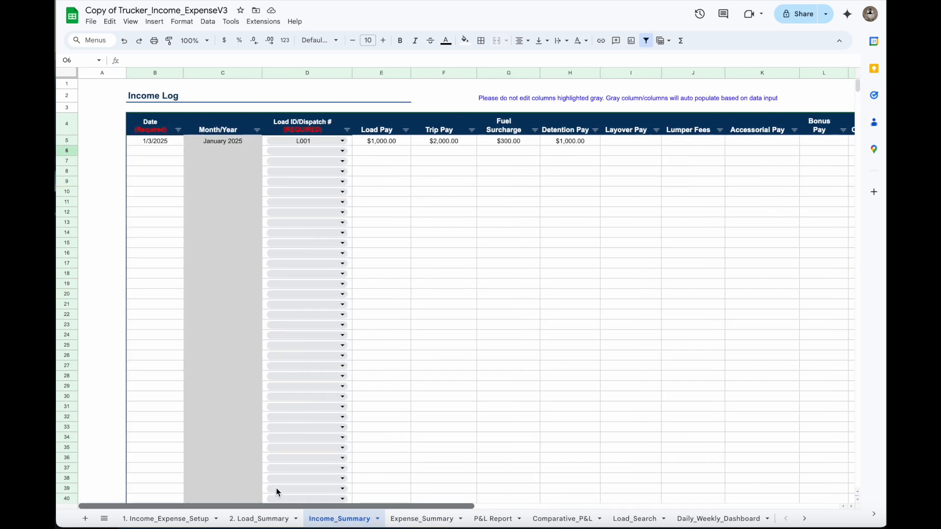
{"action": "left_click", "coordinate": [495, 519]}
{"action": "left_click", "coordinate": [432, 96]}
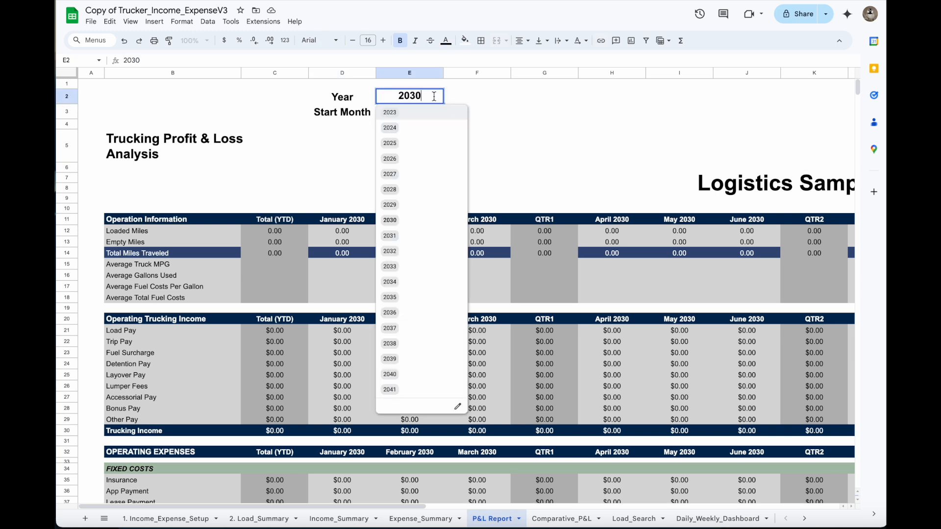
{"action": "left_click", "coordinate": [401, 145]}
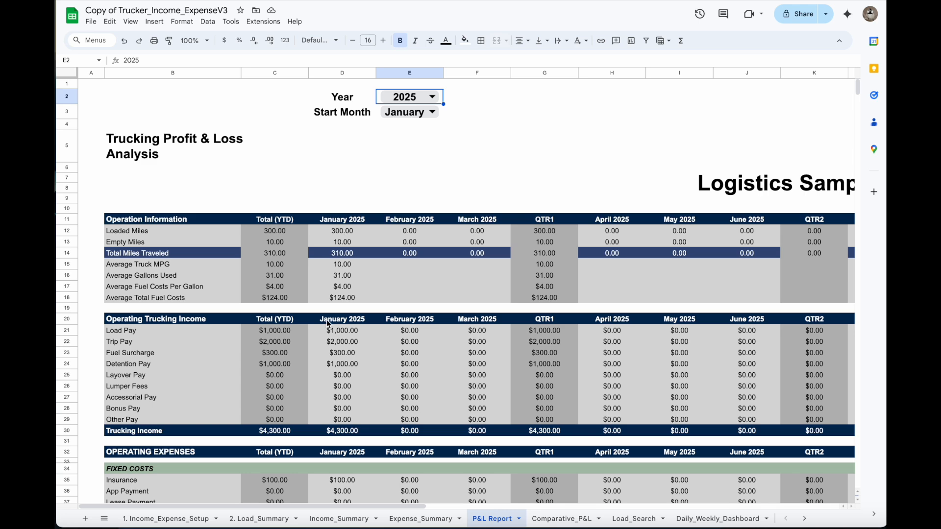
Compare the miles, MPG and gallons in the load log with the operation information in the P&L report
{"action": "left_click", "coordinate": [275, 523]}
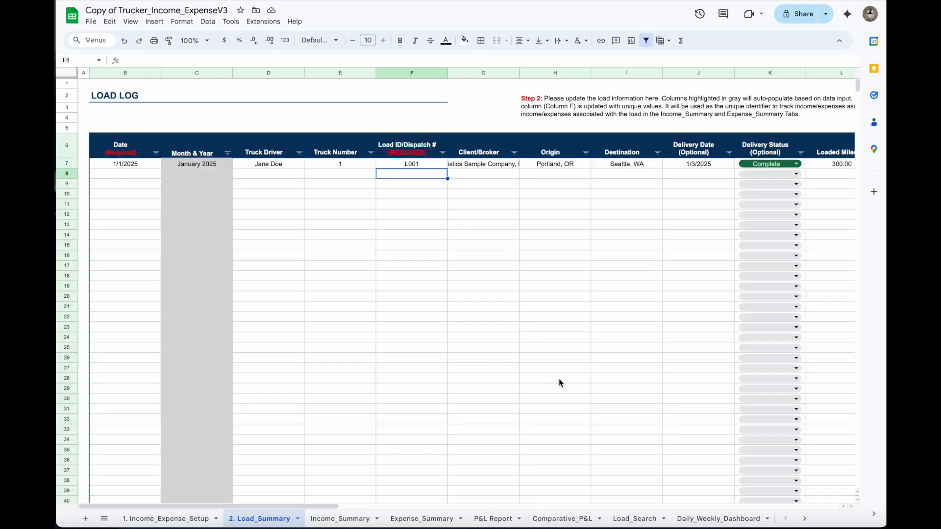
{"action": "left_click_drag", "start_coordinate": [334, 508], "coordinate": [425, 500]}
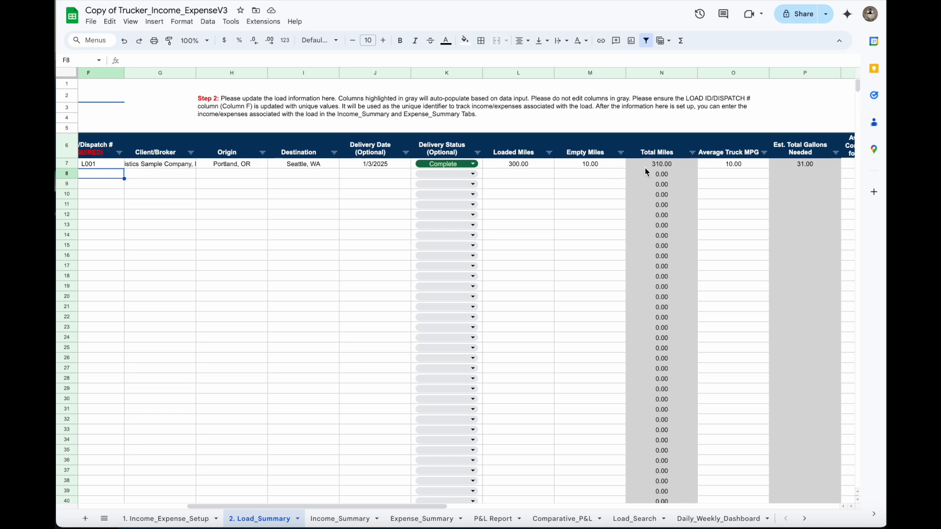
{"action": "left_click", "coordinate": [493, 519]}
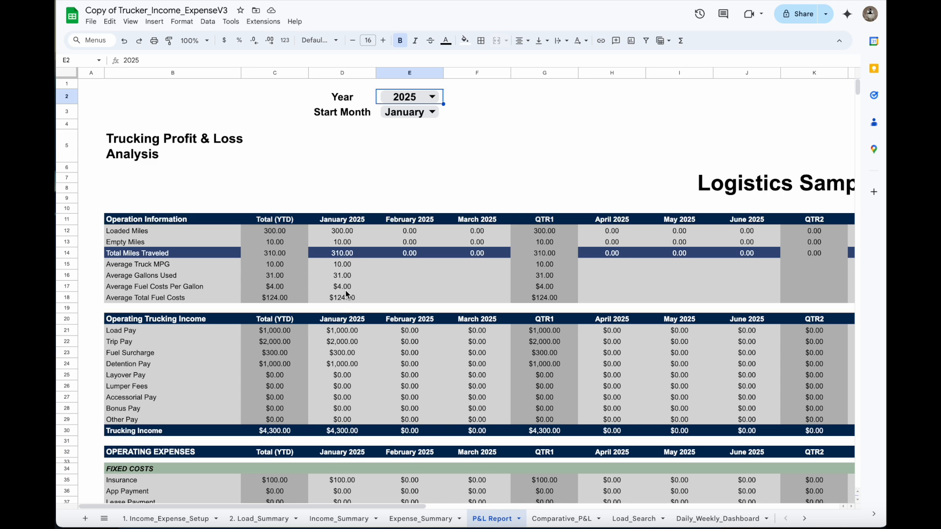
{"action": "scroll", "coordinate": [341, 319], "scroll_direction": "down", "scroll_amount": 1}
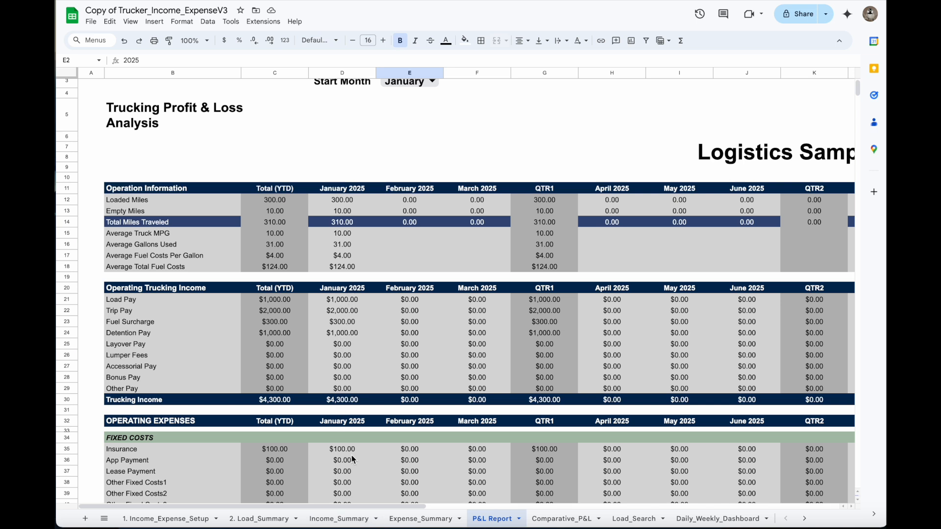
Compare the income log's total income with the P&L report's trucking income, and review the report's fixed and variable costs
{"action": "left_click", "coordinate": [339, 518]}
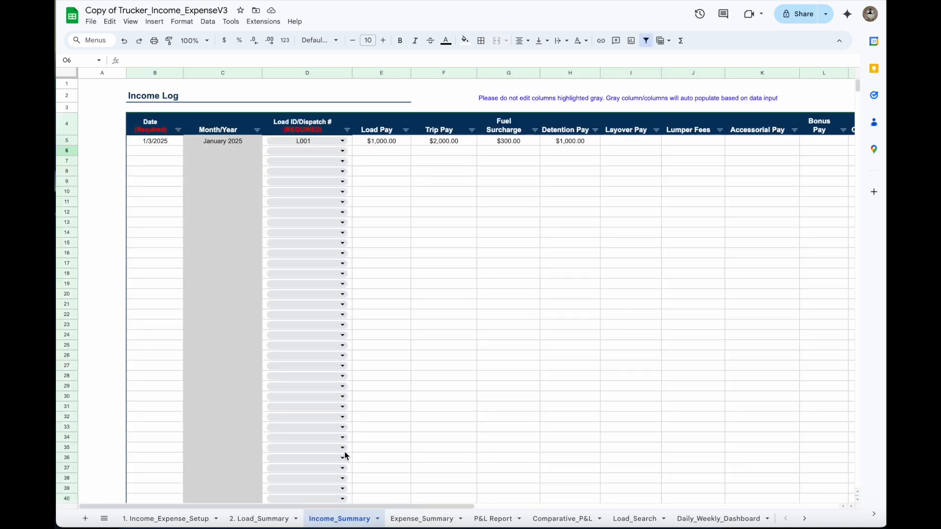
{"action": "left_click_drag", "start_coordinate": [436, 504], "coordinate": [619, 384]}
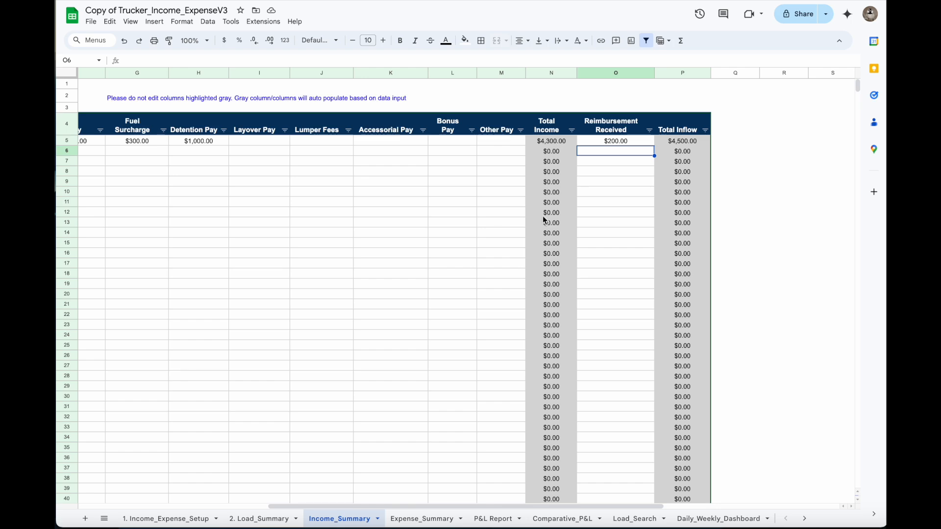
{"action": "left_click", "coordinate": [494, 519]}
{"action": "scroll", "coordinate": [340, 402], "scroll_direction": "down", "scroll_amount": 5}
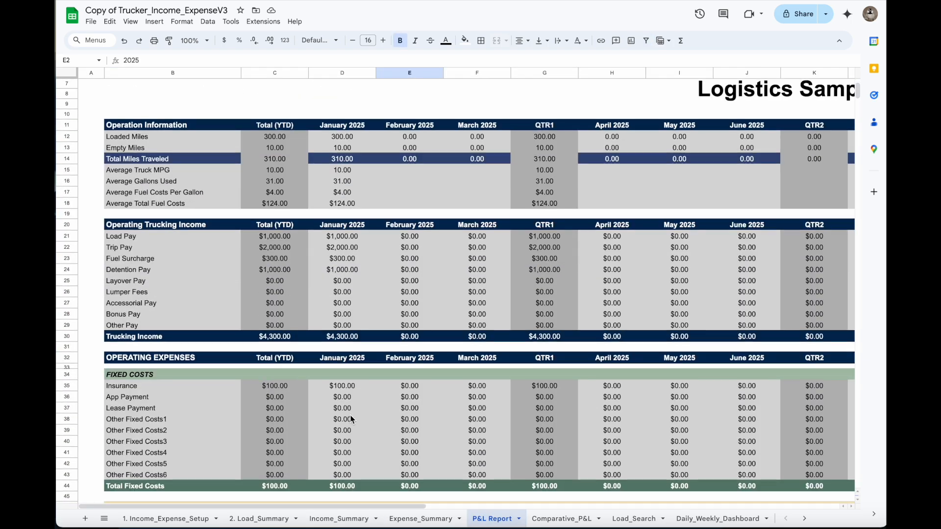
{"action": "scroll", "coordinate": [354, 419], "scroll_direction": "down", "scroll_amount": 1}
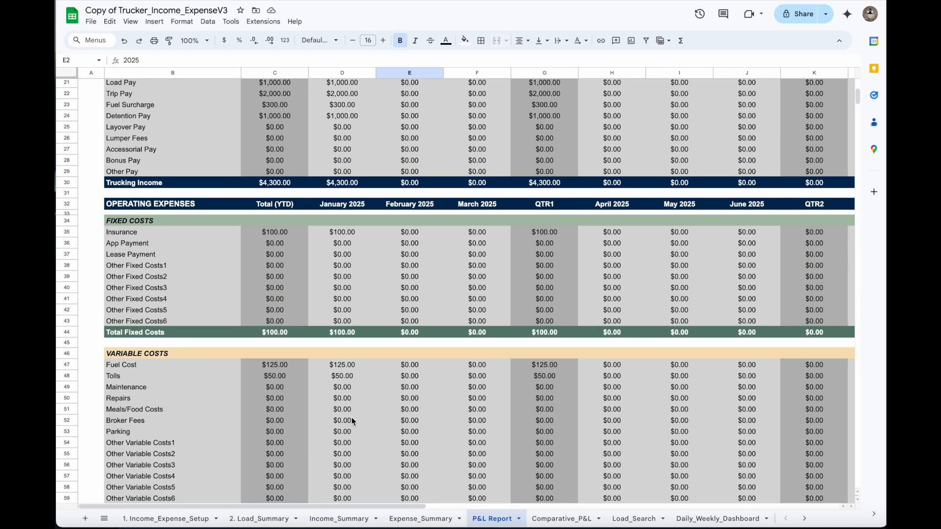
Sum the fuel, tolls and insurance amounts in the expense log and compare them with the P&L report's total operating expenses
{"action": "scroll", "coordinate": [338, 372], "scroll_direction": "down", "scroll_amount": 4}
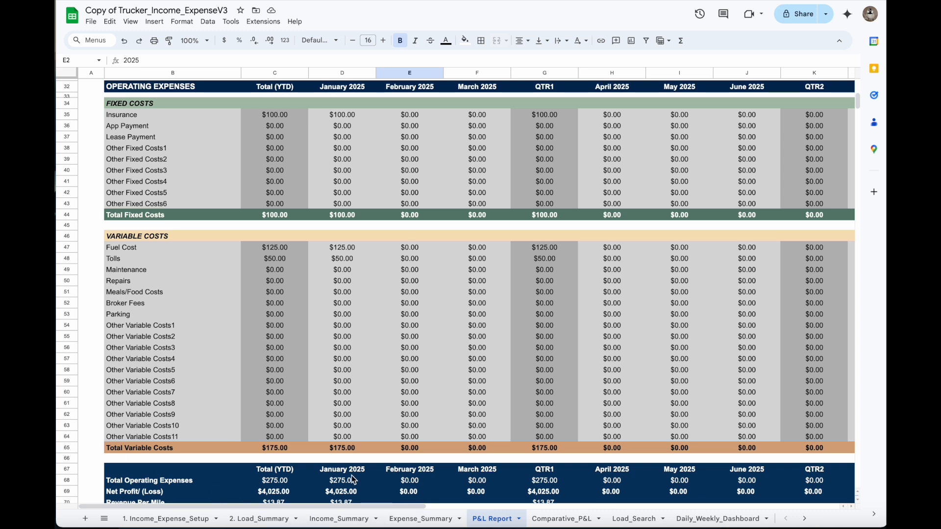
{"action": "left_click", "coordinate": [424, 519]}
{"action": "left_click_drag", "start_coordinate": [745, 142], "coordinate": [746, 165]}
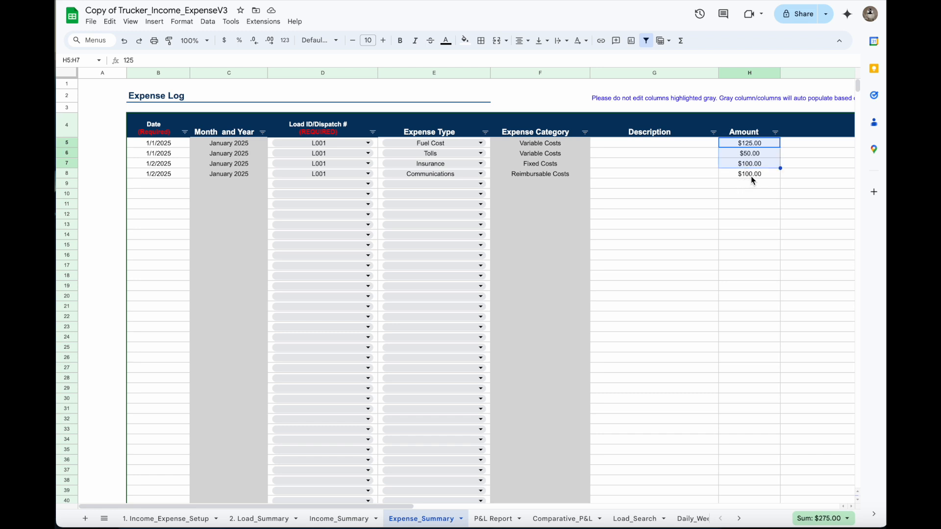
{"action": "left_click", "coordinate": [492, 519]}
{"action": "scroll", "coordinate": [351, 413], "scroll_direction": "down", "scroll_amount": 5}
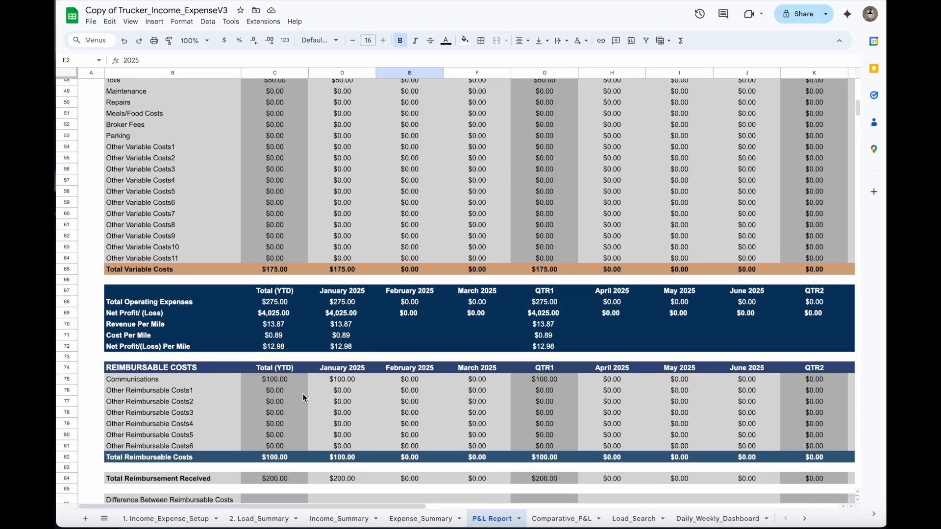
{"action": "scroll", "coordinate": [346, 375], "scroll_direction": "up", "scroll_amount": 1}
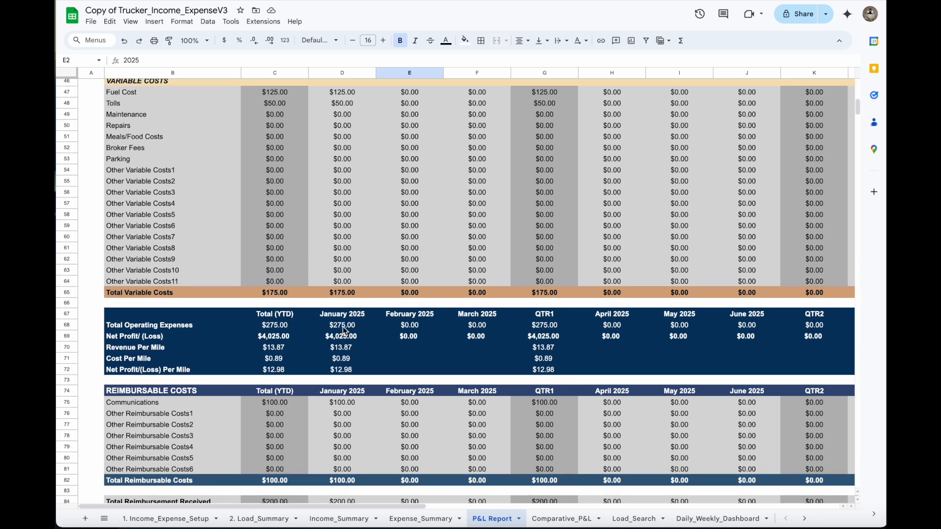
{"action": "left_click", "coordinate": [430, 519]}
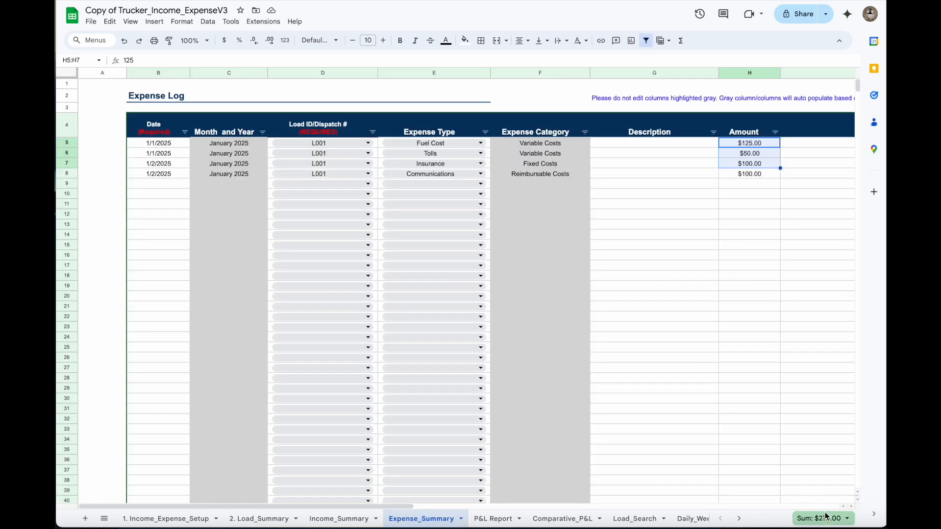
{"action": "left_click", "coordinate": [496, 520]}
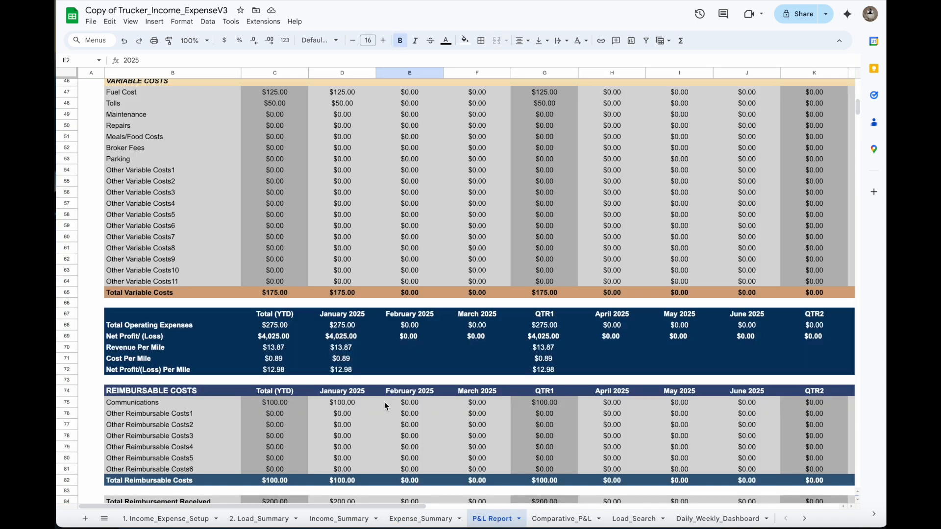
Compare the P&L report's reimbursement received and reimbursable costs with the income log's reimbursement and the expense log's Communications entry
{"action": "scroll", "coordinate": [382, 405], "scroll_direction": "down", "scroll_amount": 2}
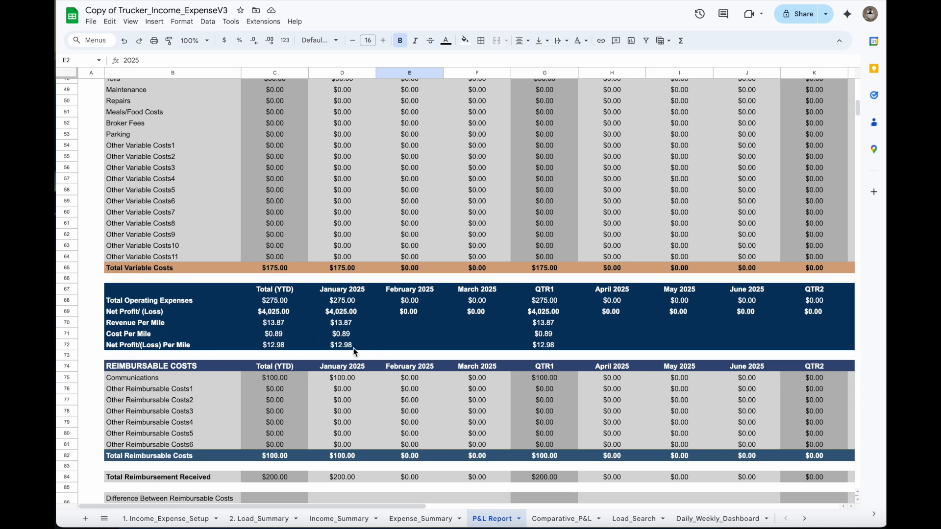
{"action": "scroll", "coordinate": [365, 350], "scroll_direction": "down", "scroll_amount": 3}
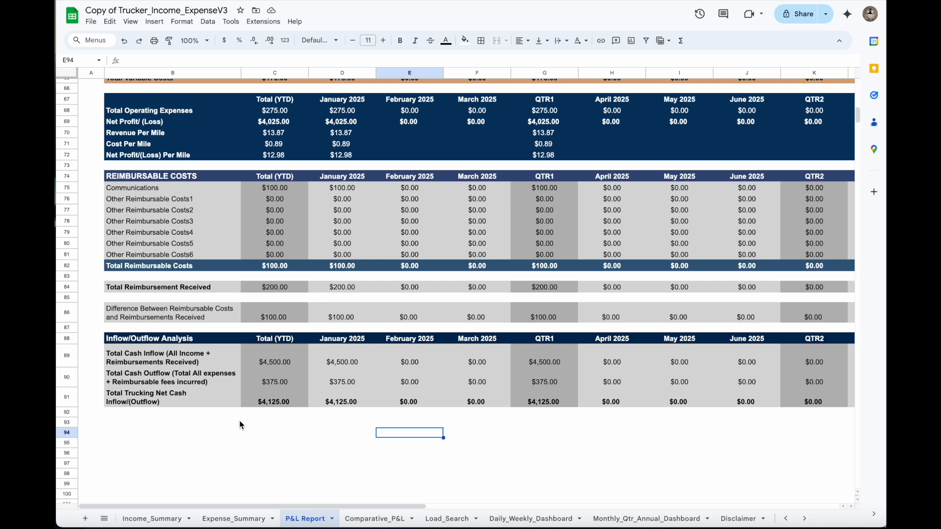
{"action": "left_click", "coordinate": [157, 520]}
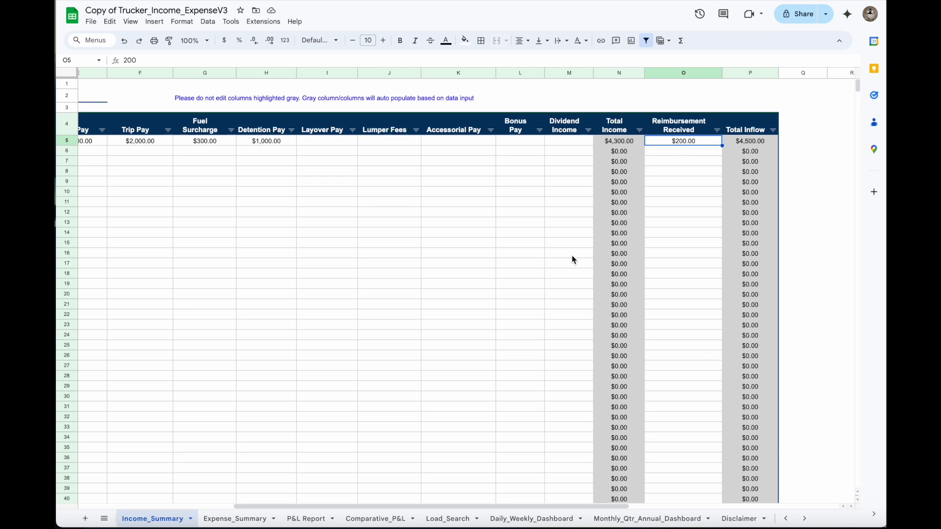
{"action": "left_click", "coordinate": [312, 520]}
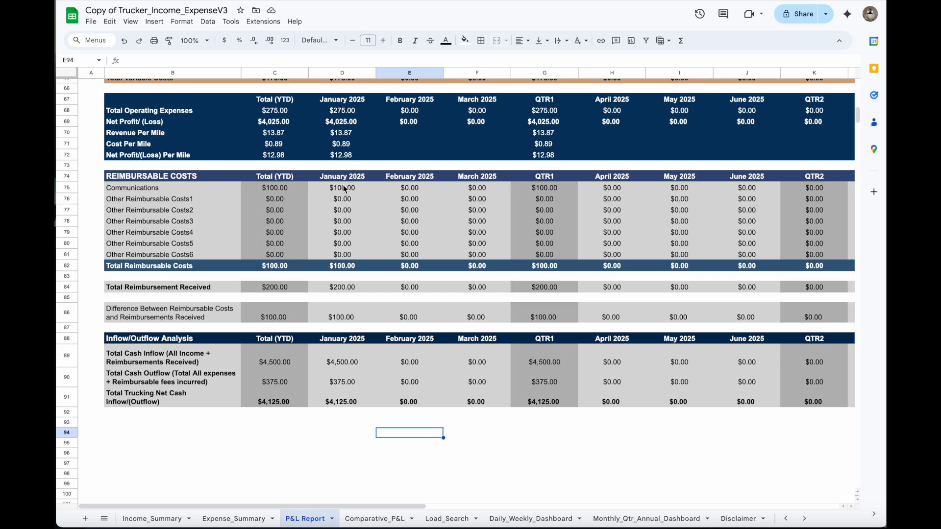
{"action": "left_click", "coordinate": [230, 518]}
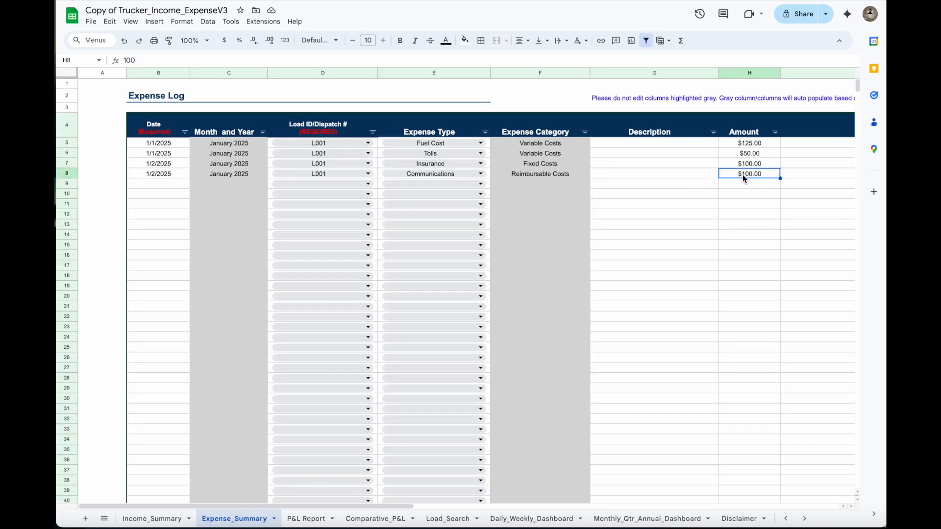
{"action": "left_click", "coordinate": [307, 518]}
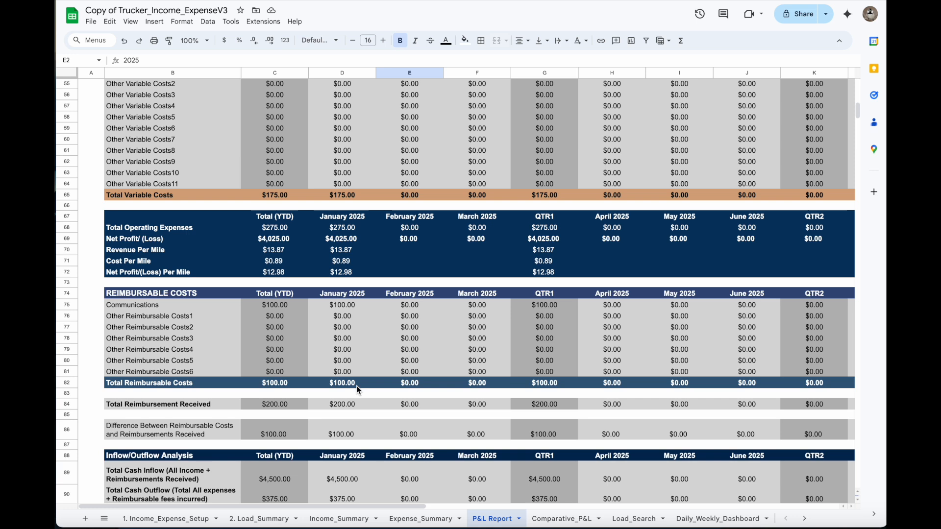
Review the P&L report's reimbursement difference and Inflow/Outflow Analysis, and look back over its operation, income and expense sections
{"action": "scroll", "coordinate": [353, 397], "scroll_direction": "down", "scroll_amount": 1}
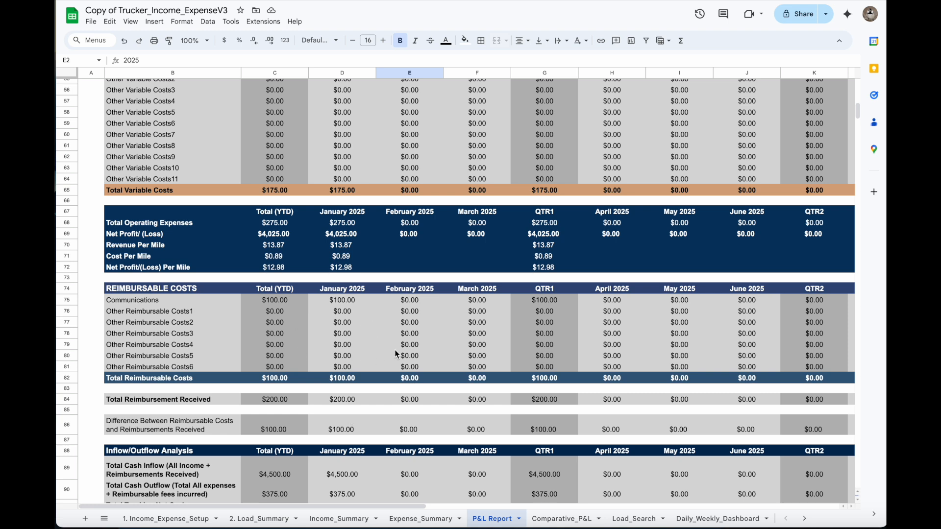
{"action": "scroll", "coordinate": [382, 351], "scroll_direction": "down", "scroll_amount": 3}
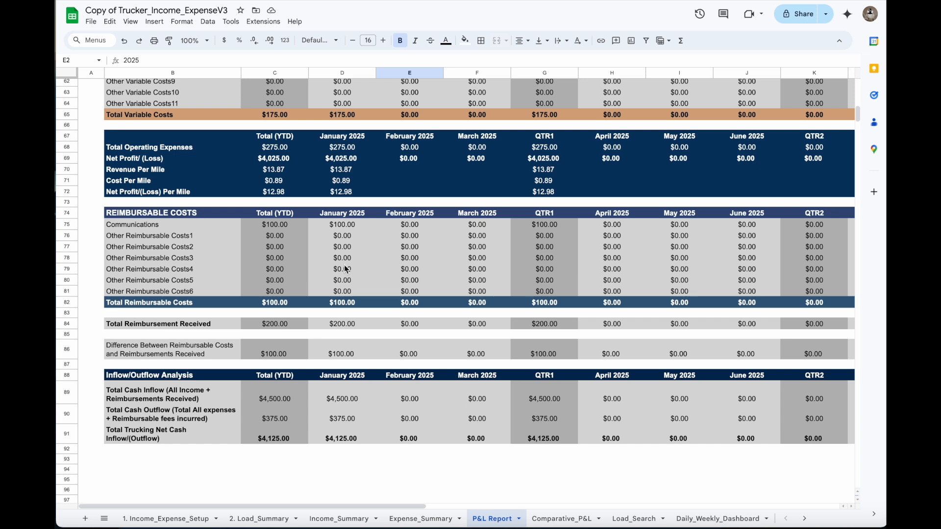
{"action": "scroll", "coordinate": [331, 418], "scroll_direction": "up", "scroll_amount": 1}
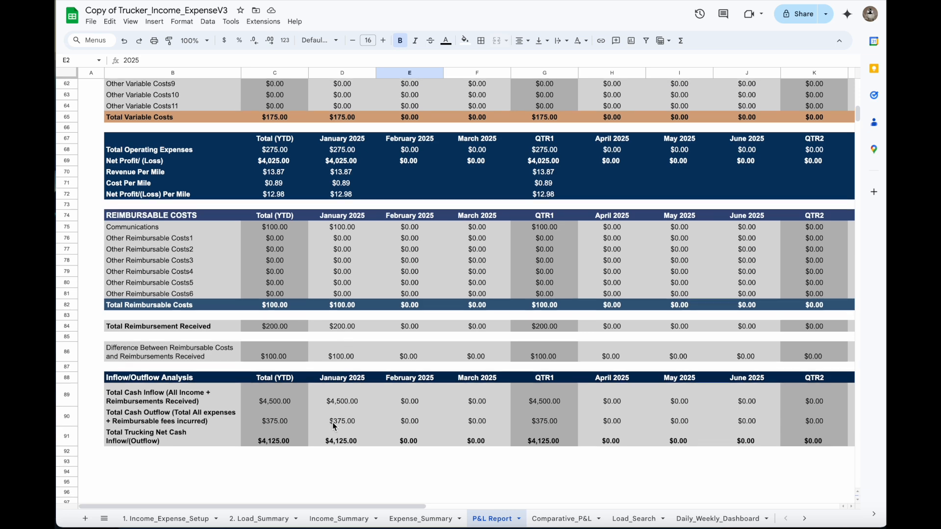
{"action": "scroll", "coordinate": [341, 459], "scroll_direction": "up", "scroll_amount": 10}
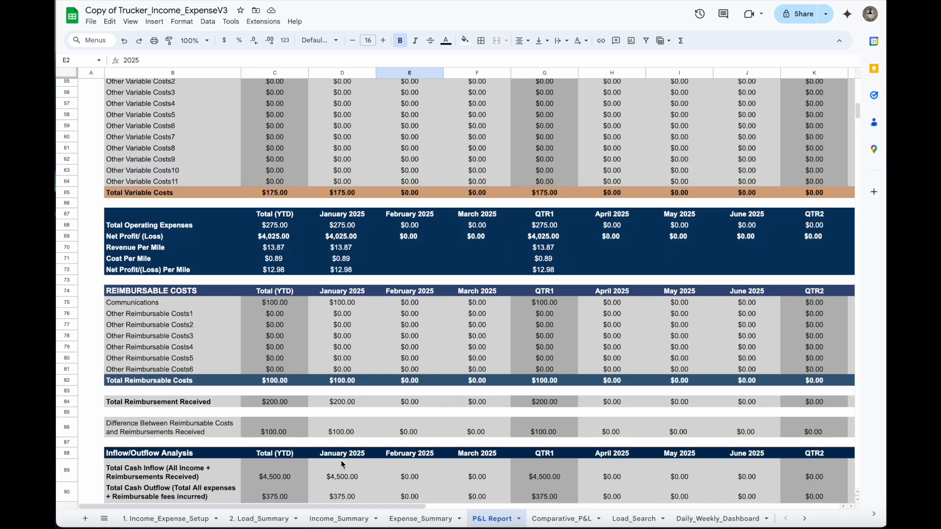
{"action": "scroll", "coordinate": [342, 463], "scroll_direction": "up", "scroll_amount": 4}
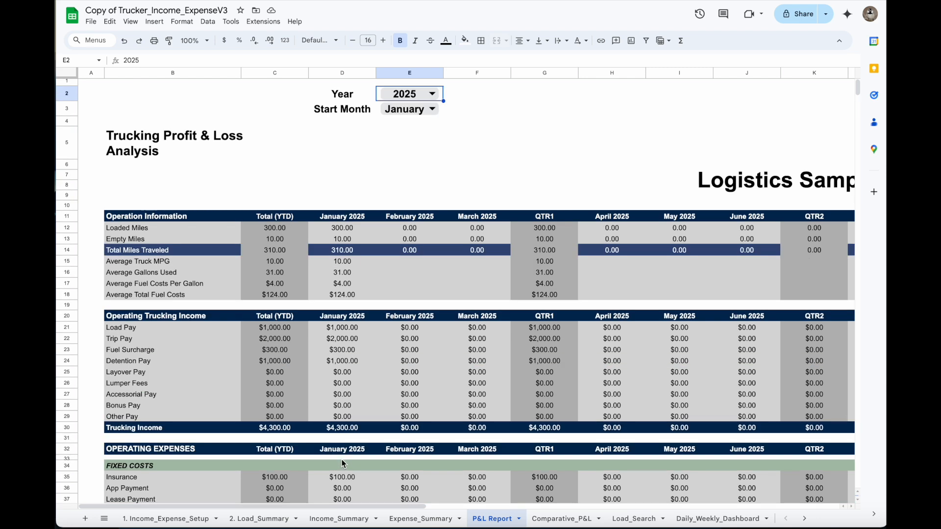
{"action": "scroll", "coordinate": [342, 459], "scroll_direction": "down", "scroll_amount": 1}
{"action": "scroll", "coordinate": [343, 463], "scroll_direction": "down", "scroll_amount": 5}
{"action": "scroll", "coordinate": [342, 463], "scroll_direction": "up", "scroll_amount": 6}
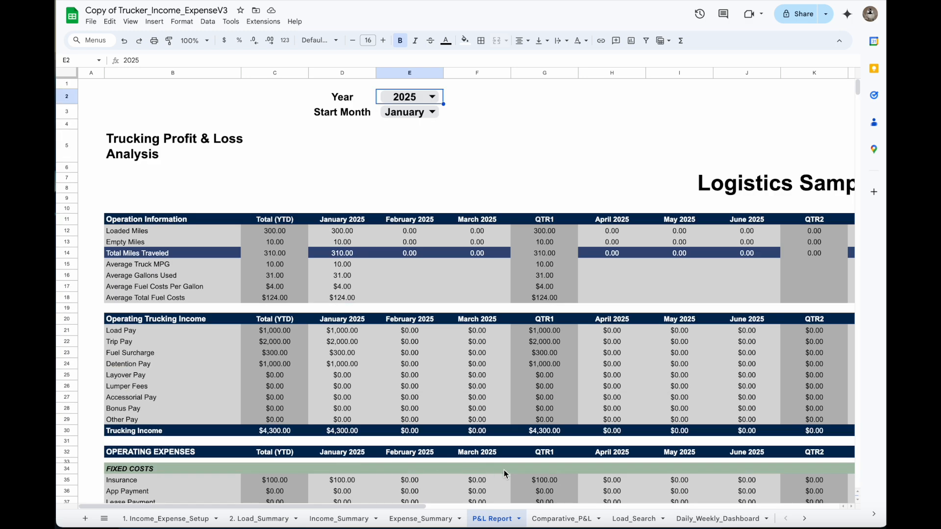
Check the Comparative P&L's first-period choices, set the P&L report's year to 2024, and check those choices again
{"action": "left_click", "coordinate": [554, 522]}
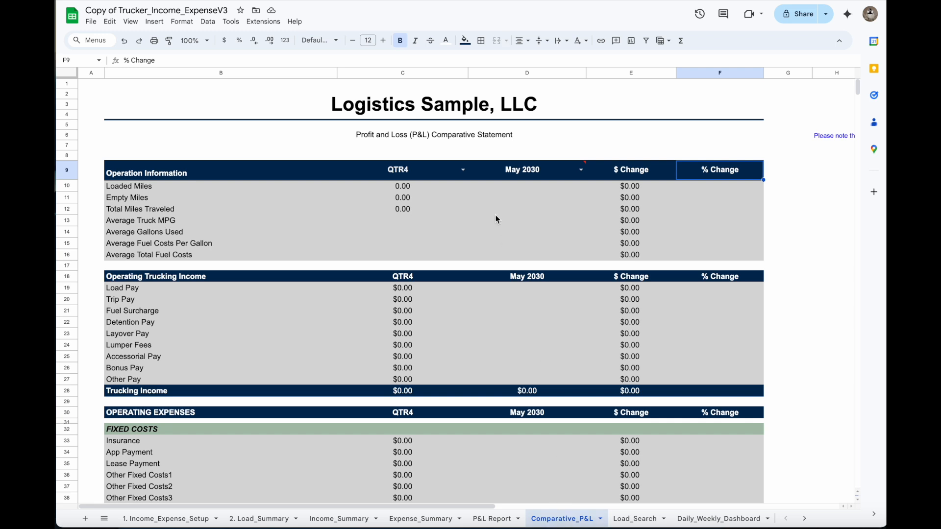
{"action": "left_click", "coordinate": [463, 170]}
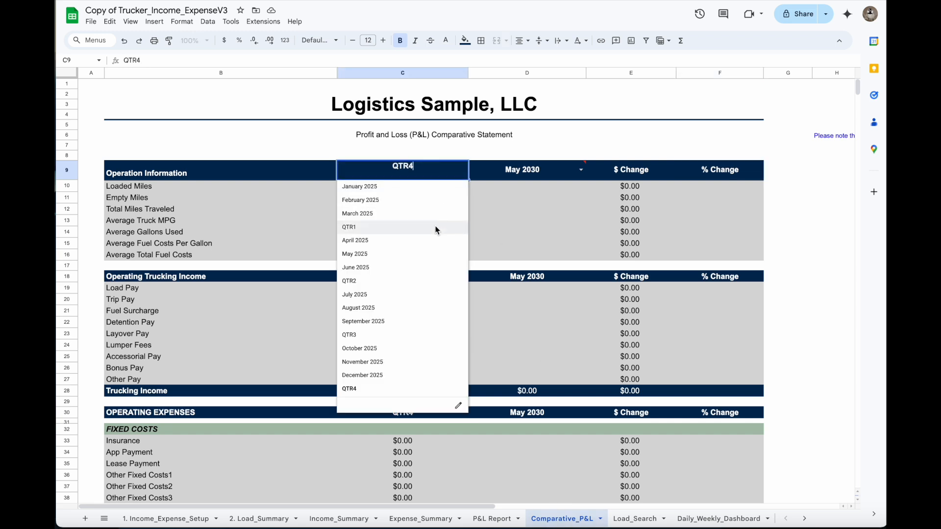
{"action": "left_click", "coordinate": [489, 520]}
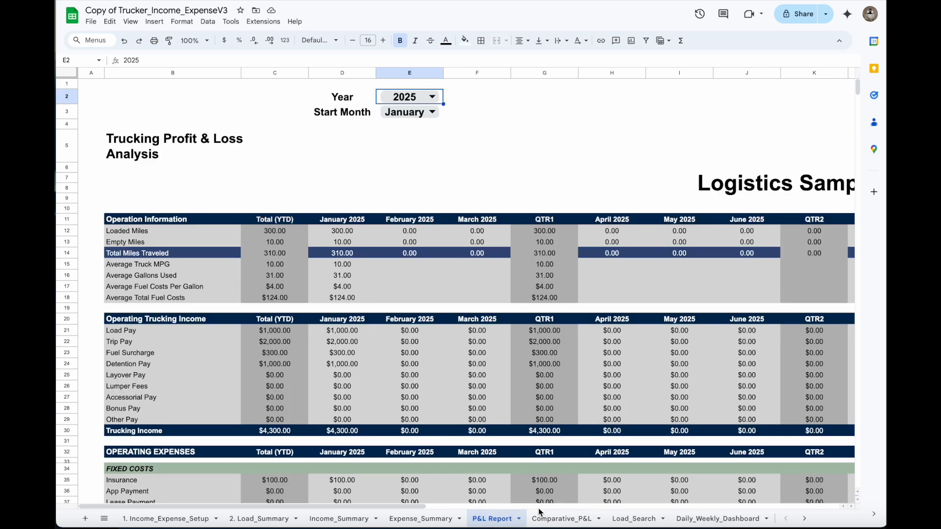
{"action": "left_click", "coordinate": [434, 98]}
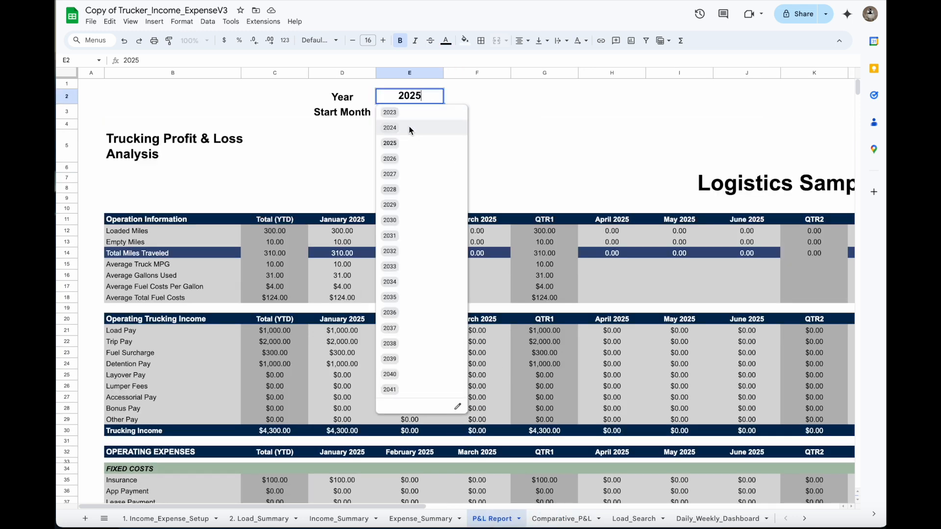
{"action": "left_click", "coordinate": [405, 131]}
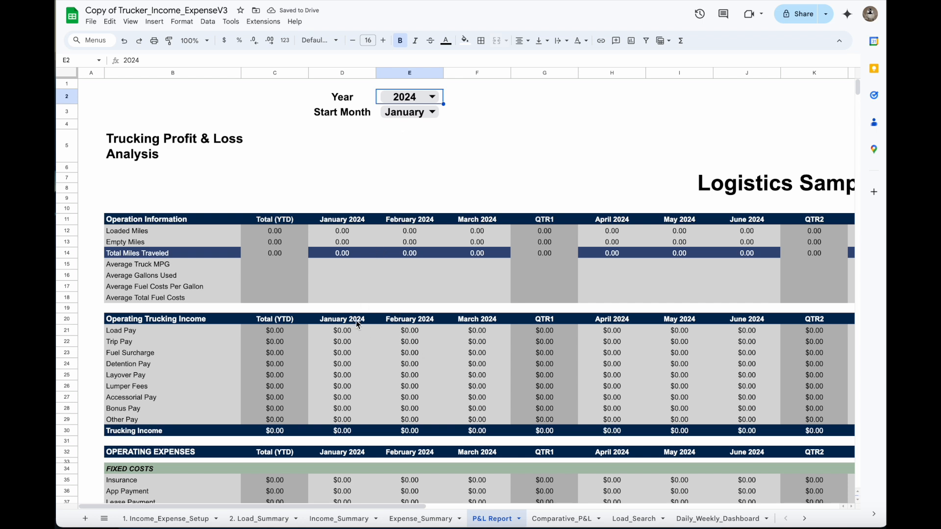
{"action": "left_click", "coordinate": [548, 522]}
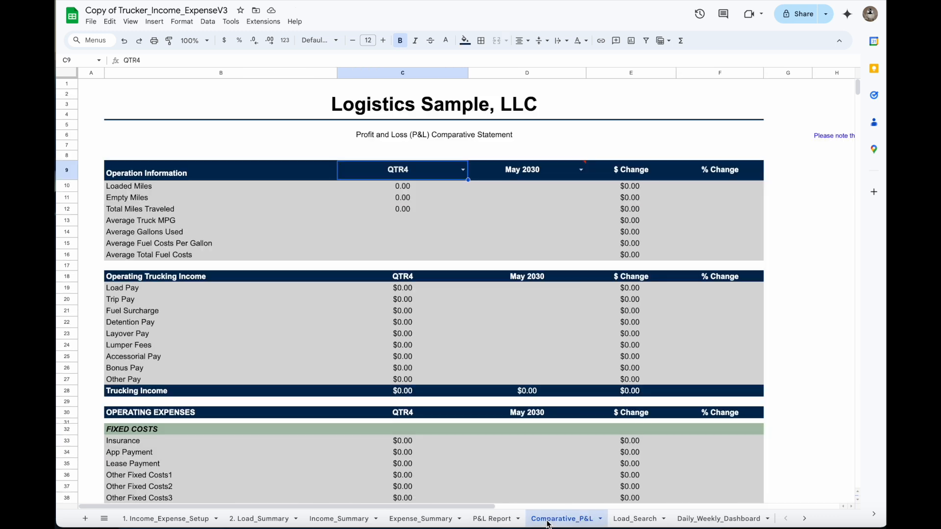
{"action": "left_click", "coordinate": [463, 175]}
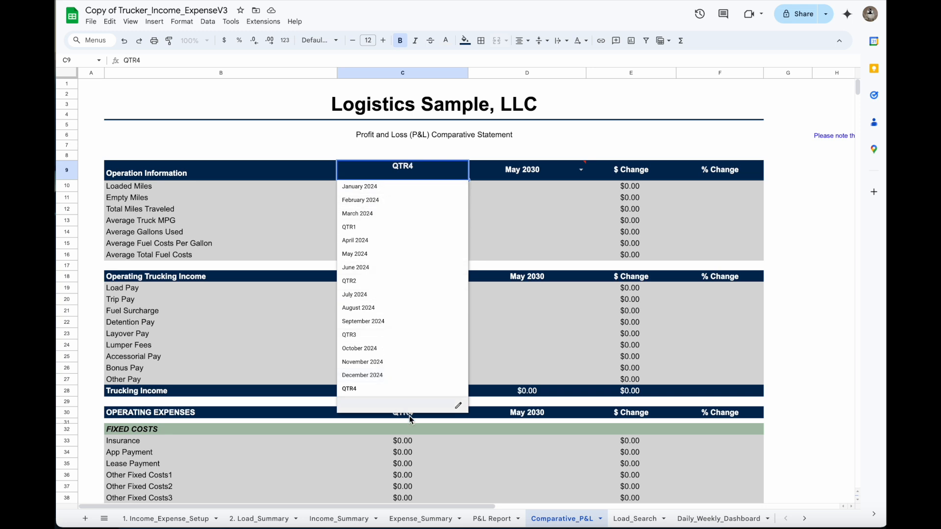
Set the P&L report's year back to 2025 and check the Comparative P&L's first-period choices against the report's months
{"action": "left_click", "coordinate": [492, 518]}
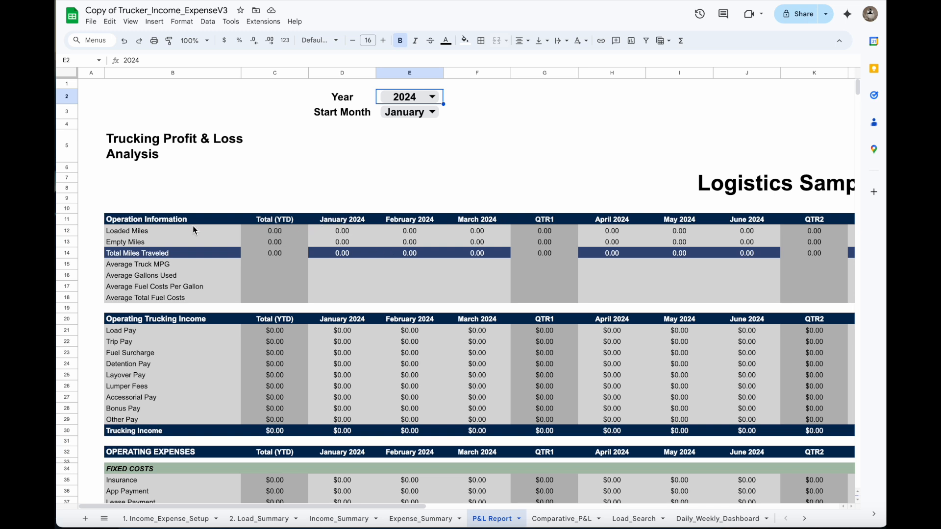
{"action": "left_click", "coordinate": [431, 97]}
{"action": "left_click", "coordinate": [398, 143]}
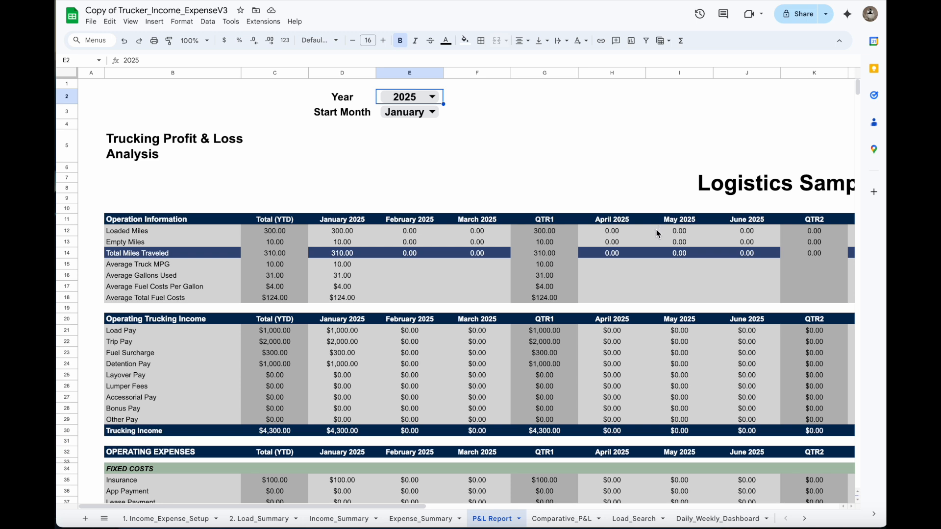
{"action": "left_click", "coordinate": [563, 519]}
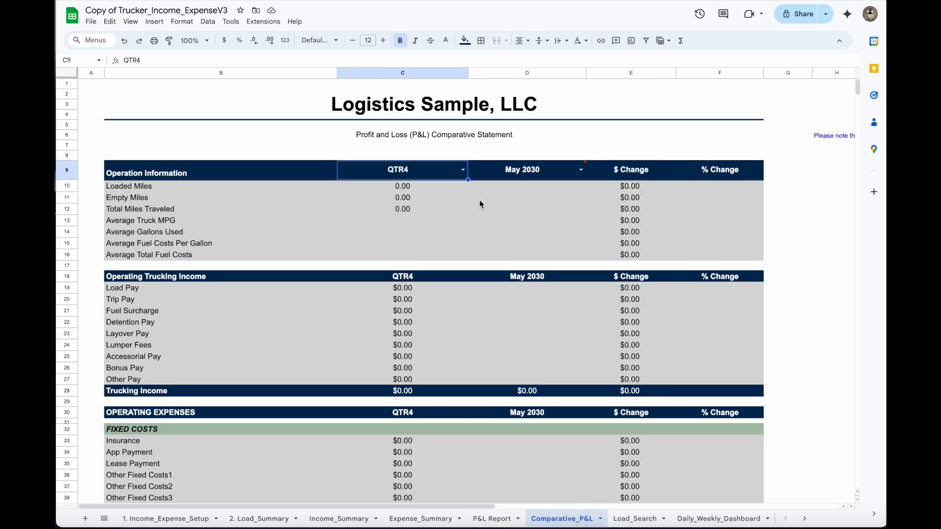
{"action": "left_click", "coordinate": [462, 170]}
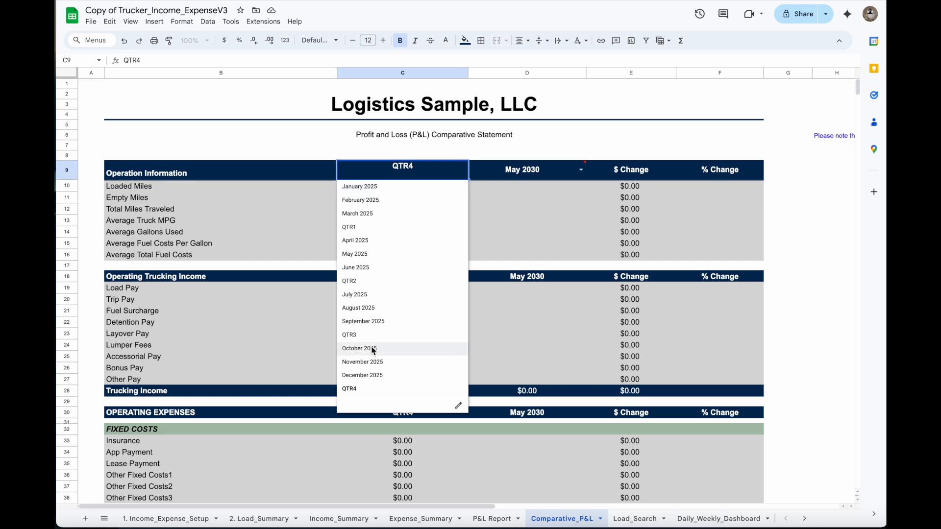
{"action": "left_click", "coordinate": [494, 518]}
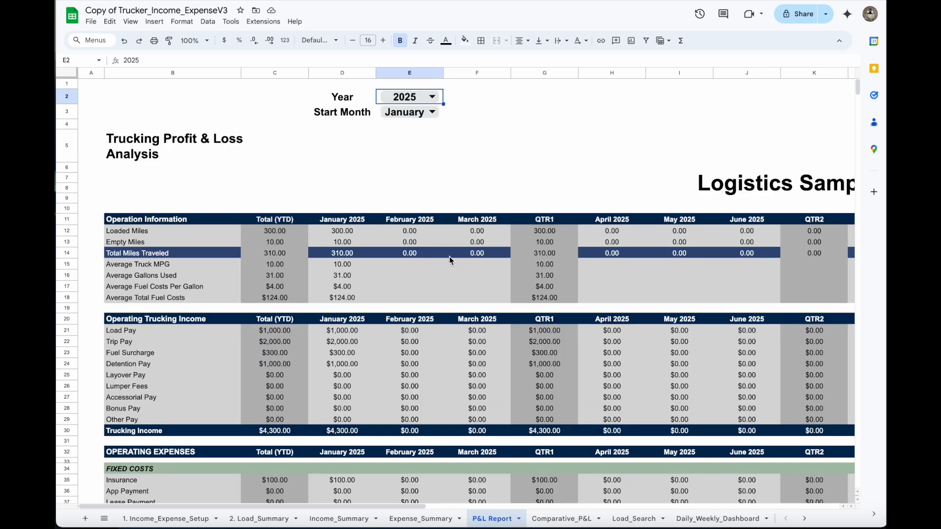
Set the first comparison period in the Comparative P&L to January 2025
{"action": "left_click", "coordinate": [563, 519]}
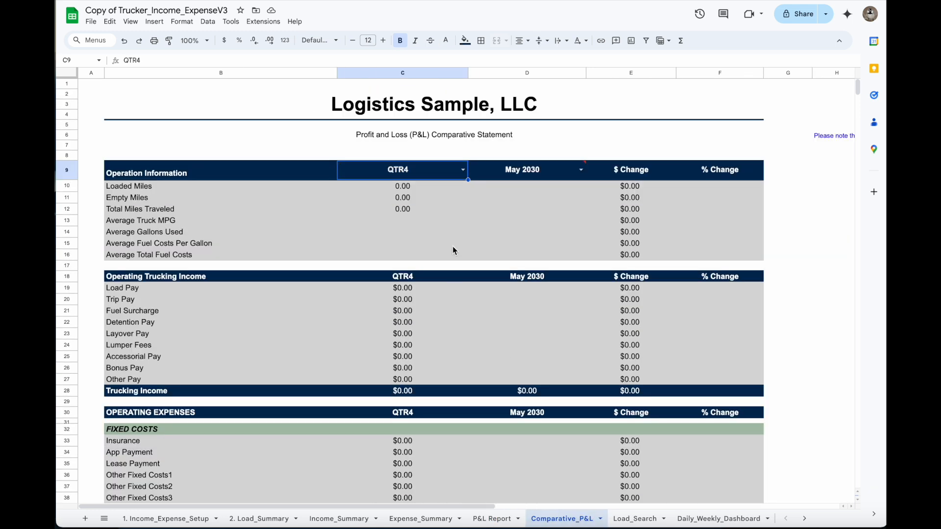
{"action": "left_click", "coordinate": [462, 170]}
{"action": "left_click", "coordinate": [380, 187]}
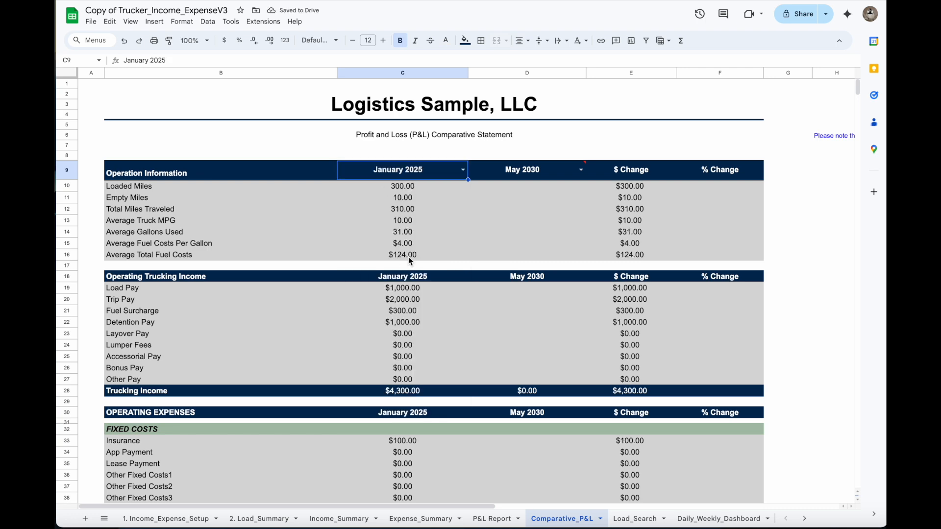
Review the January 2025 column of the Comparative P&L through the Inflow/Outflow Analysis and compare it with the P&L report
{"action": "scroll", "coordinate": [416, 314], "scroll_direction": "down", "scroll_amount": 6}
{"action": "scroll", "coordinate": [422, 343], "scroll_direction": "down", "scroll_amount": 10}
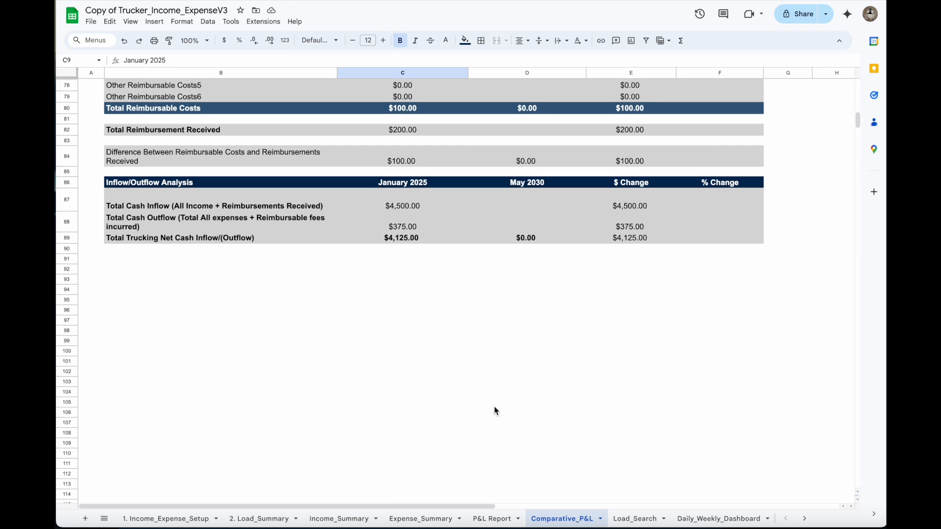
{"action": "left_click", "coordinate": [494, 516]}
{"action": "scroll", "coordinate": [471, 440], "scroll_direction": "down", "scroll_amount": 4}
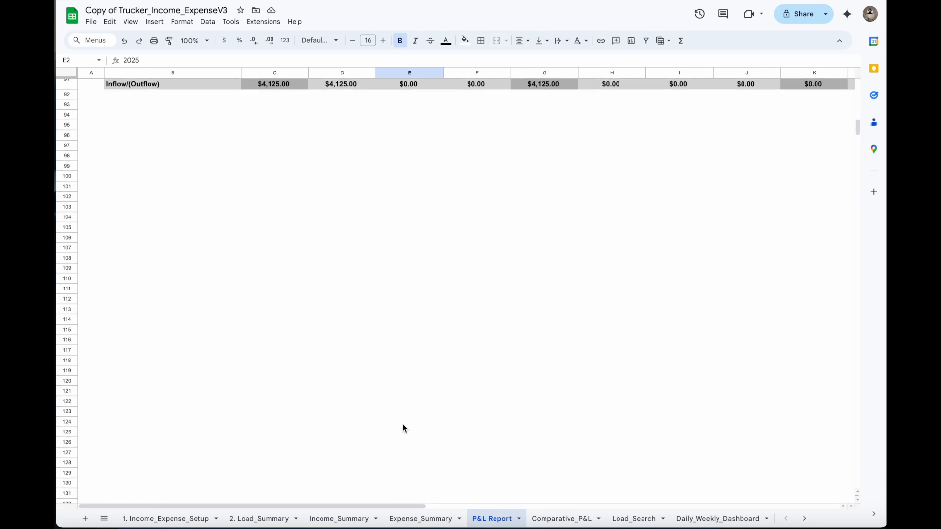
{"action": "left_click", "coordinate": [544, 518]}
{"action": "scroll", "coordinate": [539, 357], "scroll_direction": "up", "scroll_amount": 15}
{"action": "scroll", "coordinate": [540, 353], "scroll_direction": "up", "scroll_amount": 3}
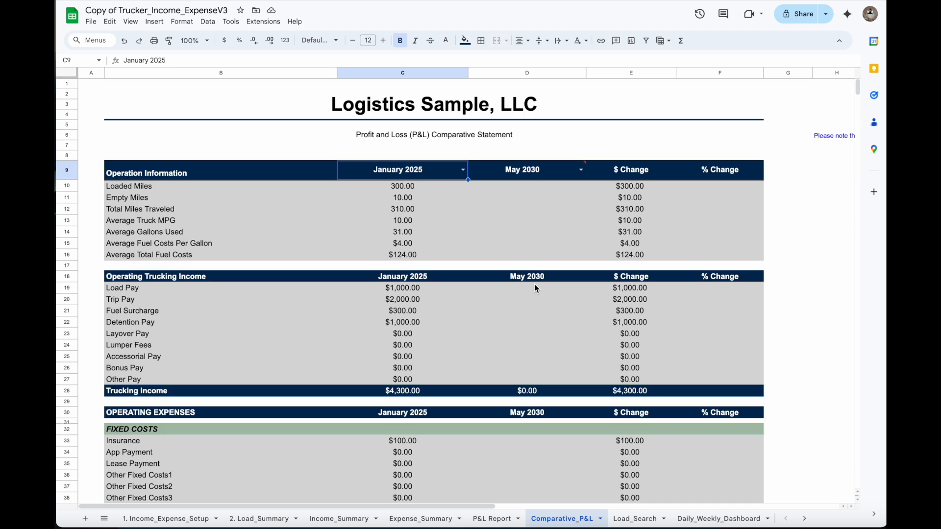
Set the second comparison period in the Comparative P&L to February 2025 and check the $ Change formula for Loaded Miles
{"action": "left_click", "coordinate": [581, 171]}
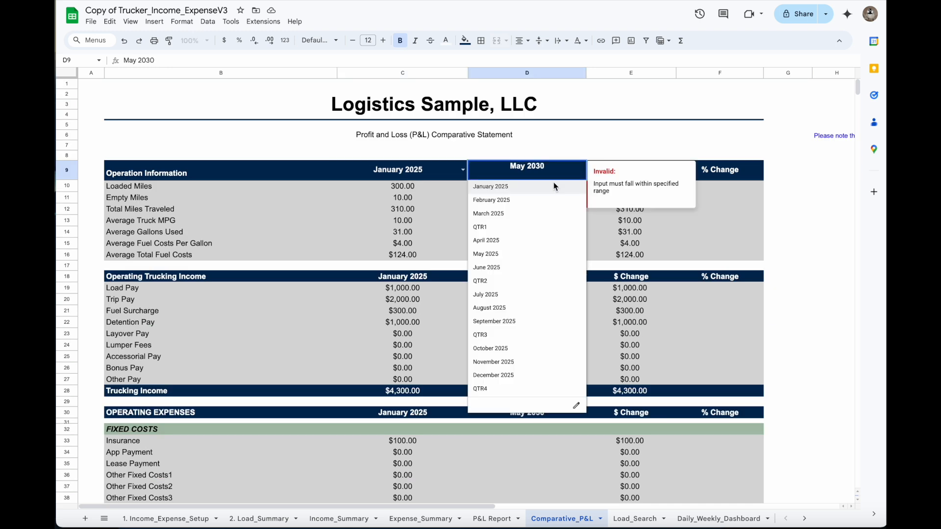
{"action": "left_click", "coordinate": [496, 201]}
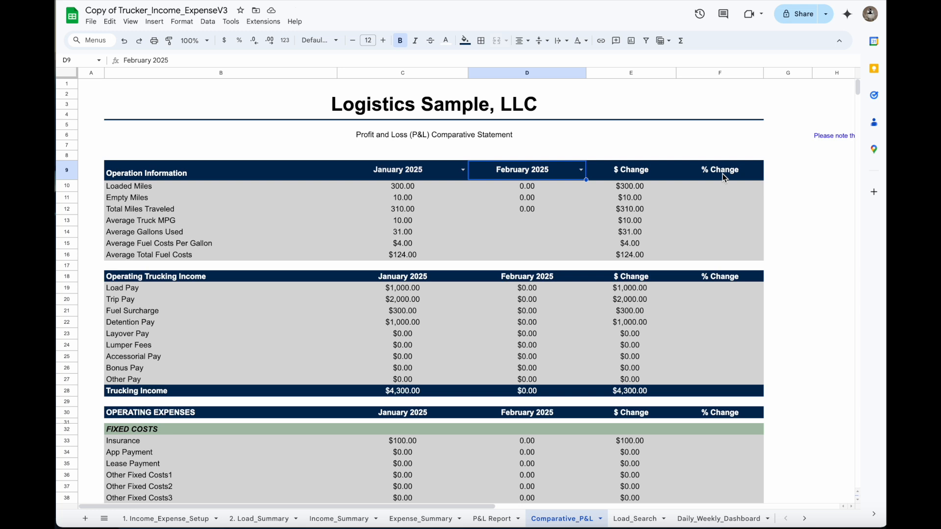
{"action": "left_click", "coordinate": [620, 186]}
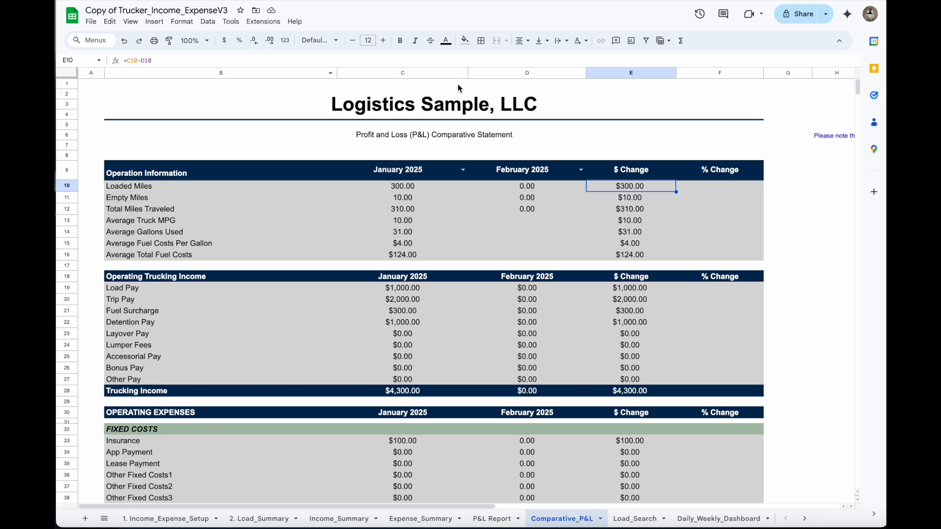
Set the Comparative P&L's first period to February 2025 and the second to January 2025, and review the change columns
{"action": "left_click", "coordinate": [463, 171]}
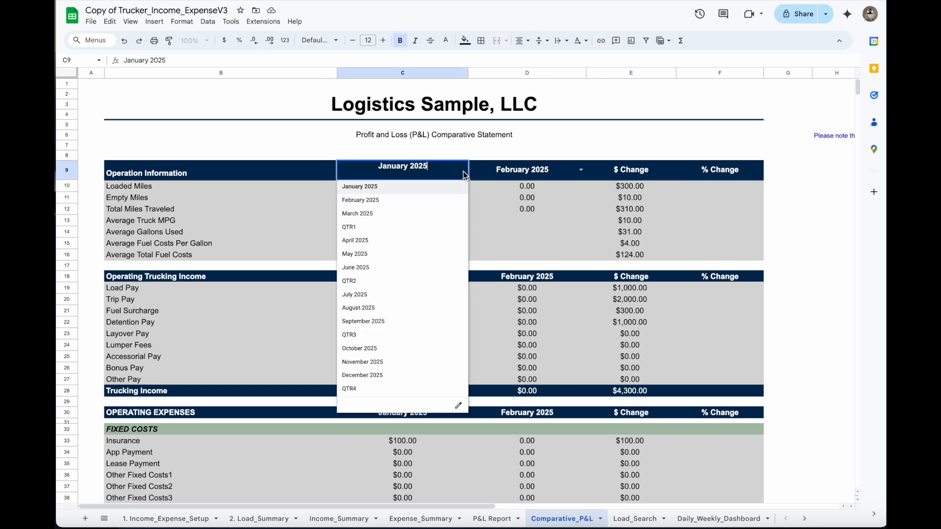
{"action": "left_click", "coordinate": [377, 208]}
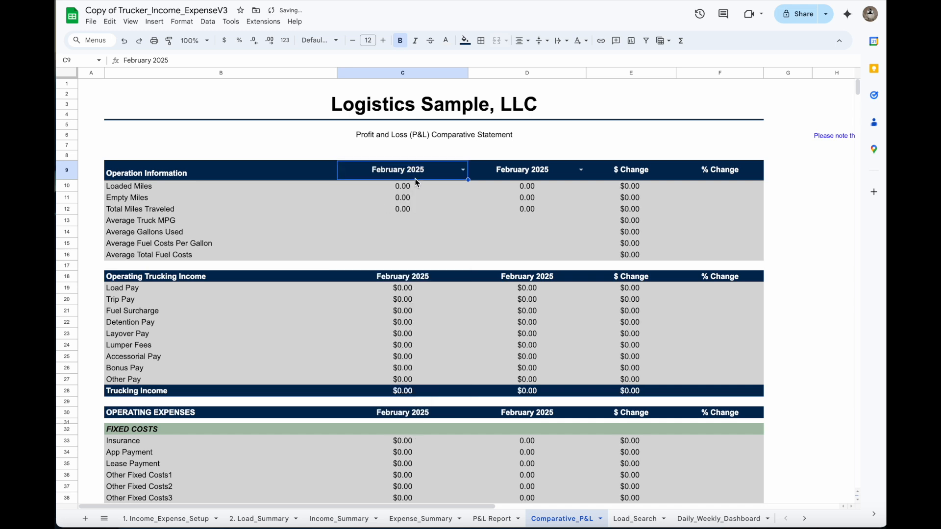
{"action": "left_click", "coordinate": [581, 170]}
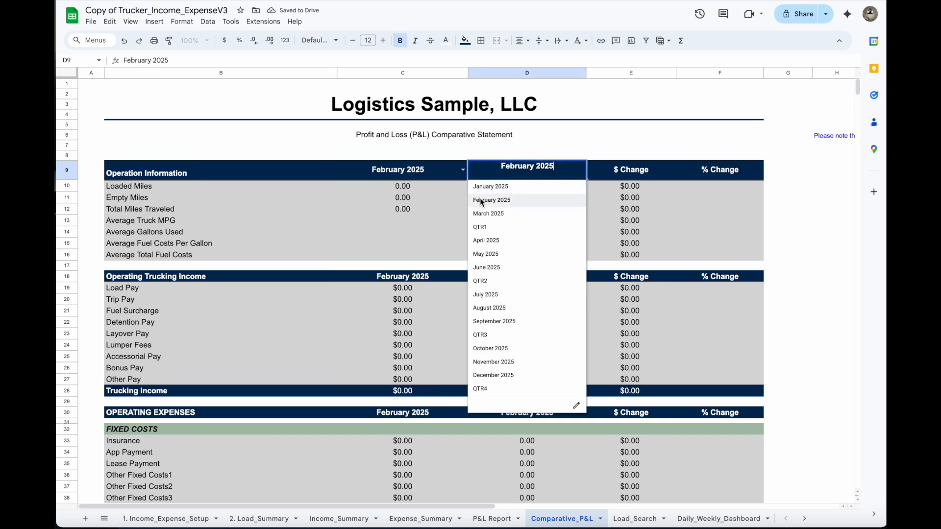
{"action": "left_click", "coordinate": [488, 187]}
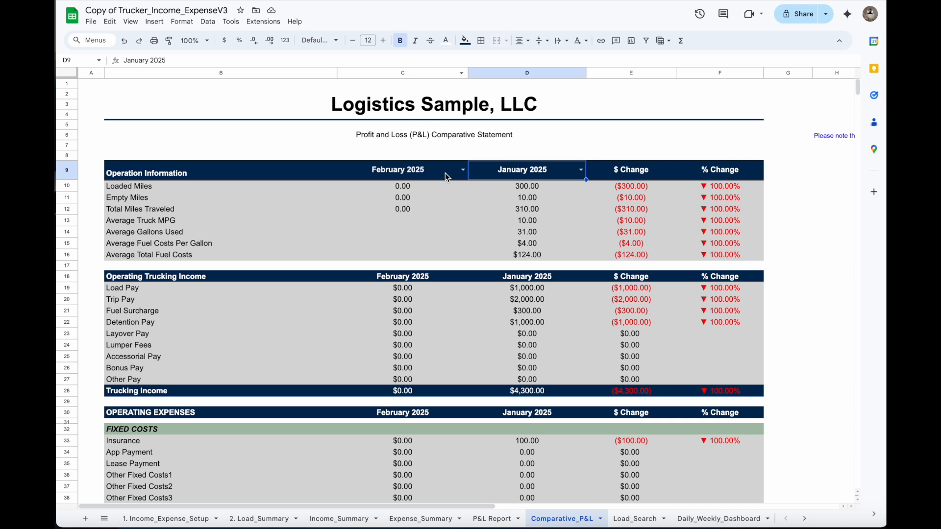
{"action": "left_click", "coordinate": [462, 170]}
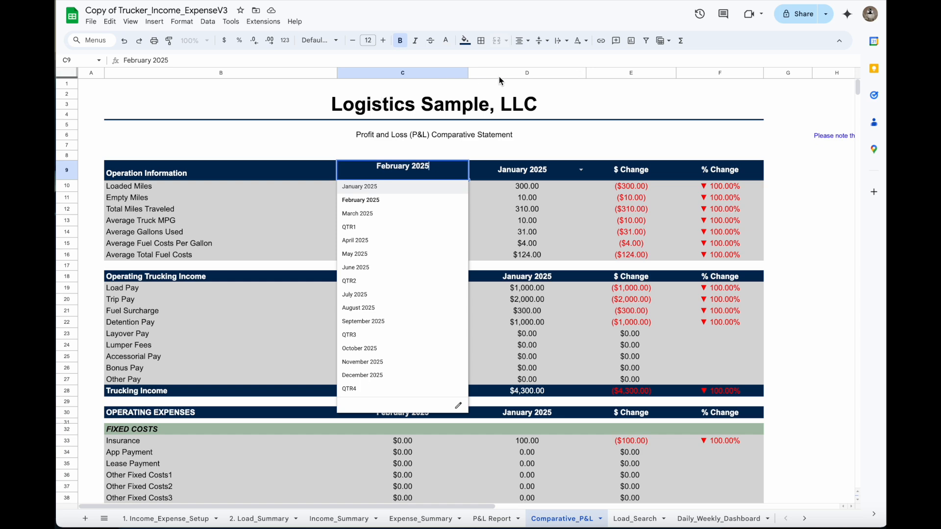
{"action": "left_click", "coordinate": [562, 178]}
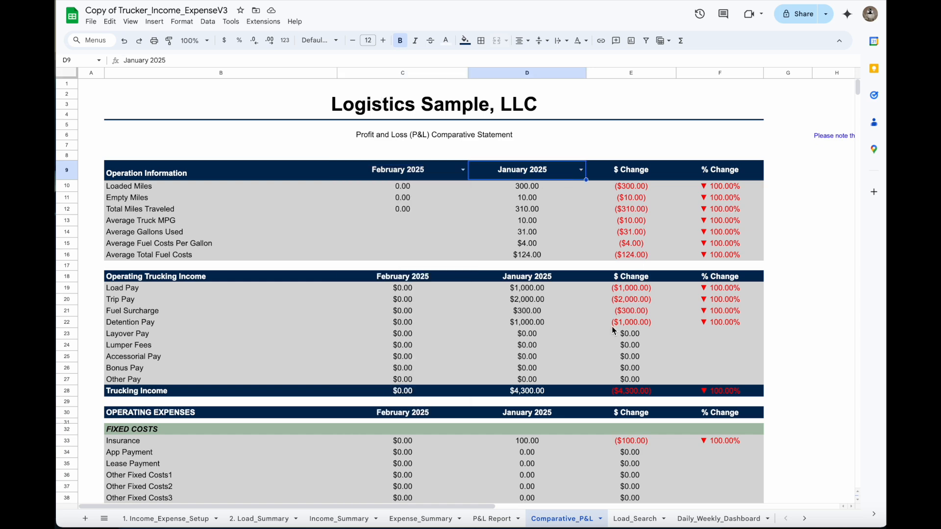
{"action": "scroll", "coordinate": [612, 329], "scroll_direction": "down", "scroll_amount": 10}
{"action": "scroll", "coordinate": [620, 347], "scroll_direction": "down", "scroll_amount": 8}
{"action": "scroll", "coordinate": [619, 347], "scroll_direction": "up", "scroll_amount": 20}
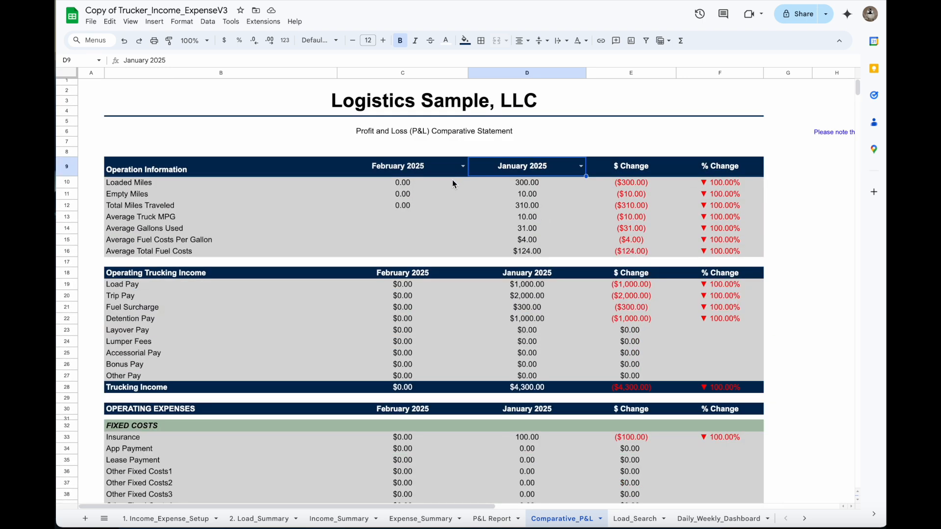
Set the Comparative P&L's first period to QTR1 and review it against January 2025
{"action": "left_click", "coordinate": [462, 167]}
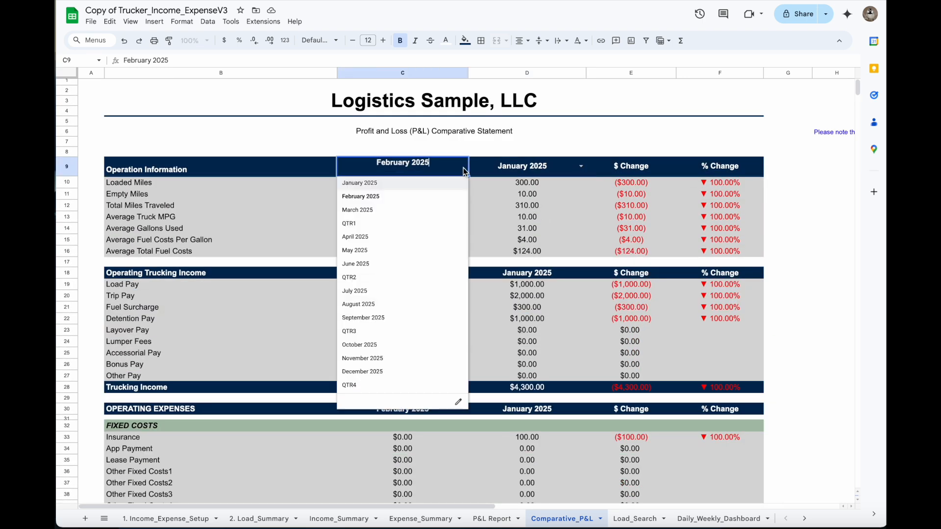
{"action": "left_click", "coordinate": [363, 224]}
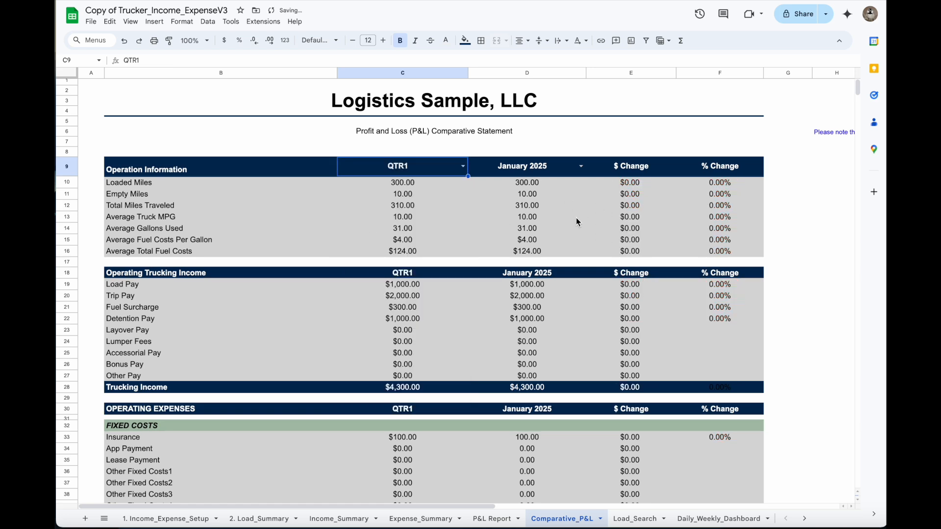
{"action": "scroll", "coordinate": [610, 307], "scroll_direction": "down", "scroll_amount": 12}
{"action": "scroll", "coordinate": [613, 309], "scroll_direction": "up", "scroll_amount": 12}
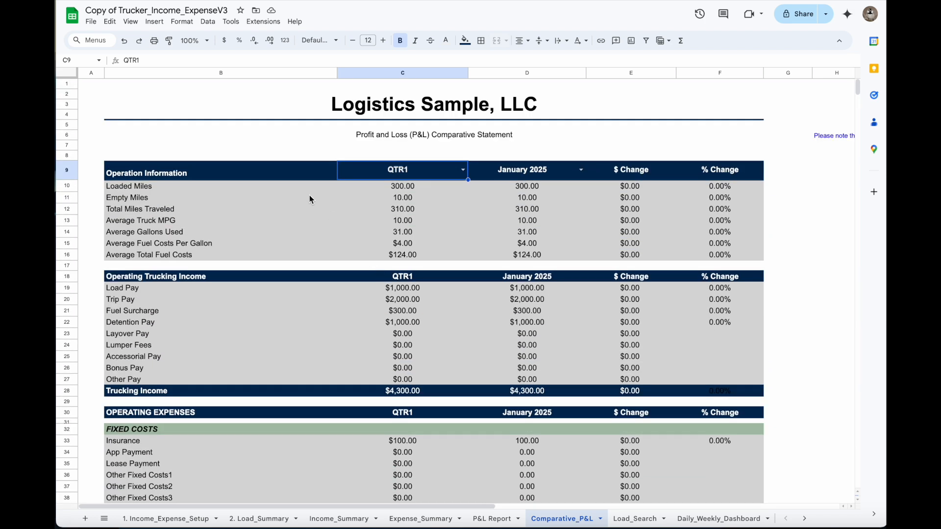
{"action": "scroll", "coordinate": [507, 250], "scroll_direction": "down", "scroll_amount": 4}
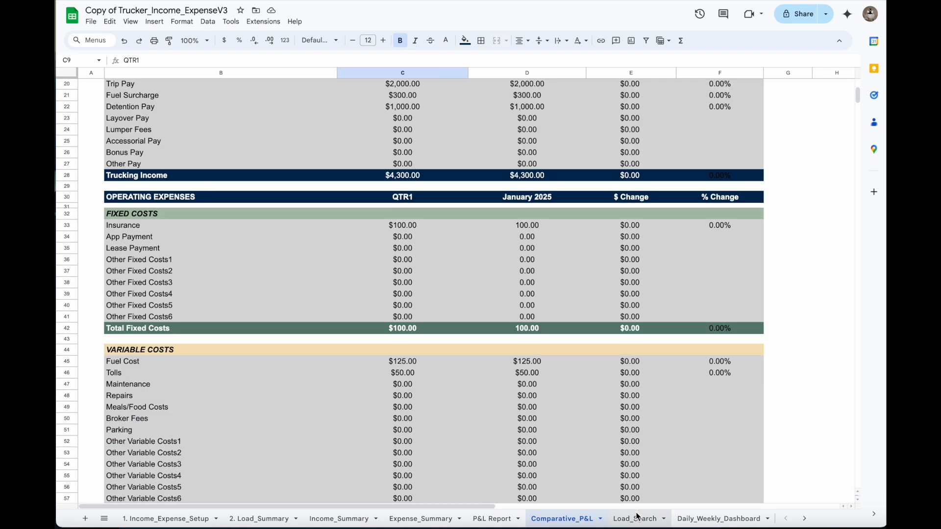
Look up load L001 in the Load_Search sheet
{"action": "left_click", "coordinate": [637, 520]}
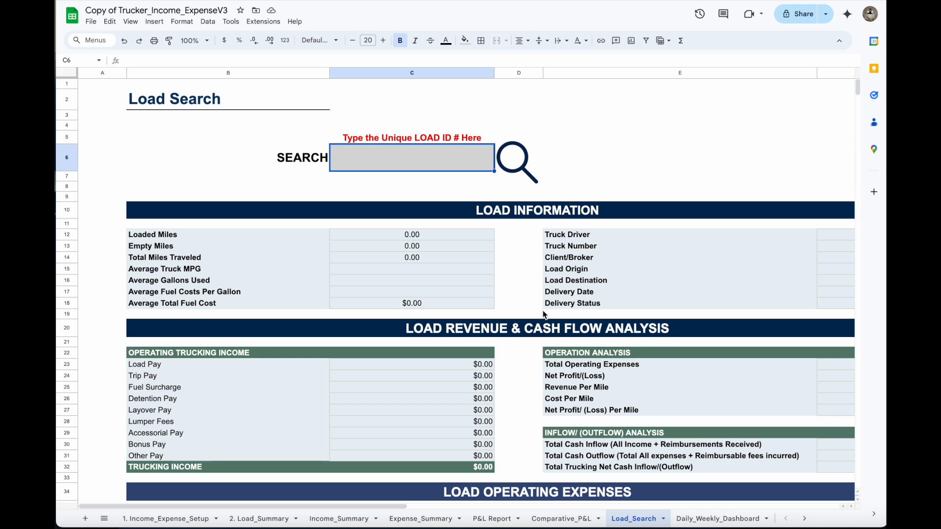
{"action": "scroll", "coordinate": [542, 308], "scroll_direction": "down", "scroll_amount": 3}
{"action": "scroll", "coordinate": [545, 314], "scroll_direction": "up", "scroll_amount": 3}
{"action": "type", "text": "L"}
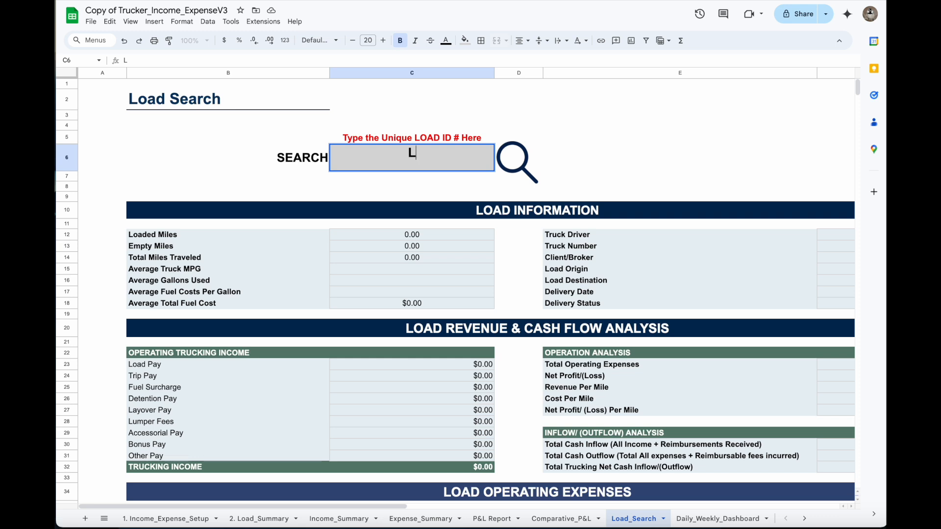
{"action": "type", "text": "001"}
{"action": "key", "text": "Return"}
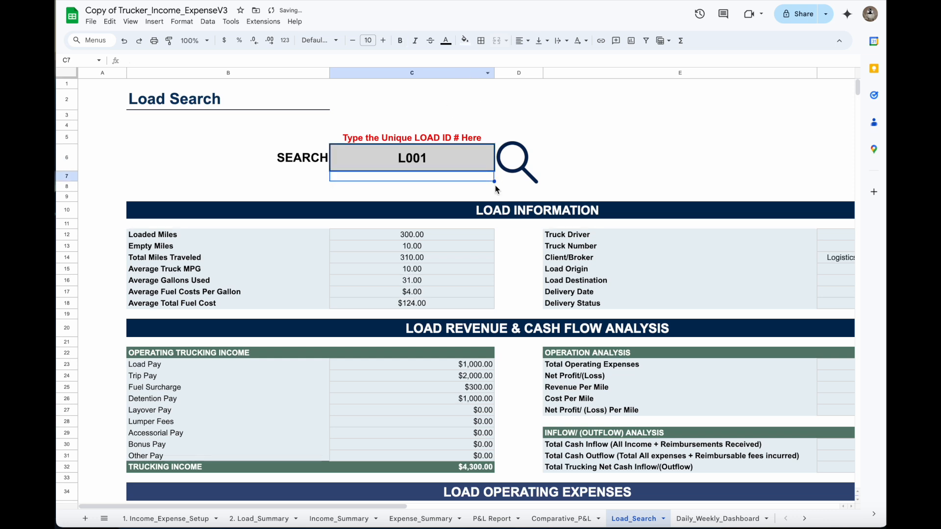
Examine load L001's information, revenue and cash flow analysis, operating expenses and reimbursable costs in the search report
{"action": "left_click_drag", "start_coordinate": [407, 507], "coordinate": [466, 510]}
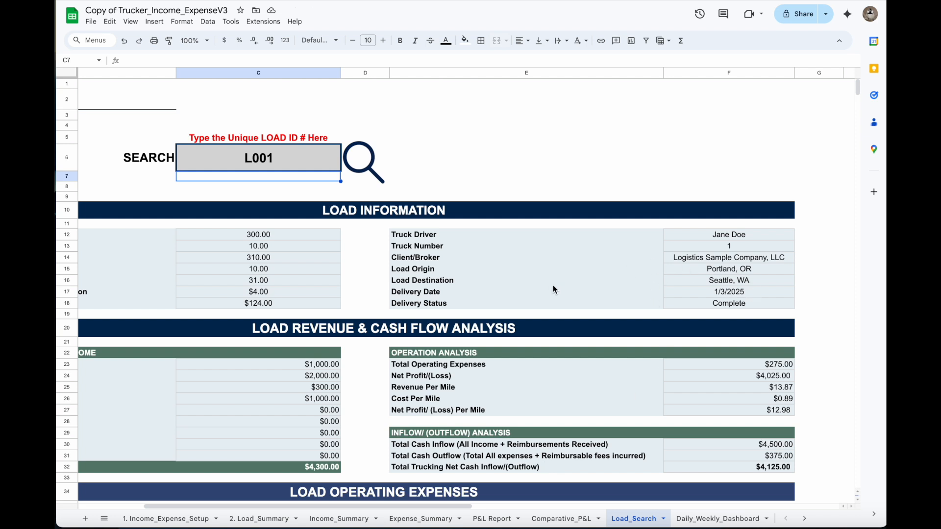
{"action": "left_click_drag", "start_coordinate": [466, 504], "coordinate": [418, 504]}
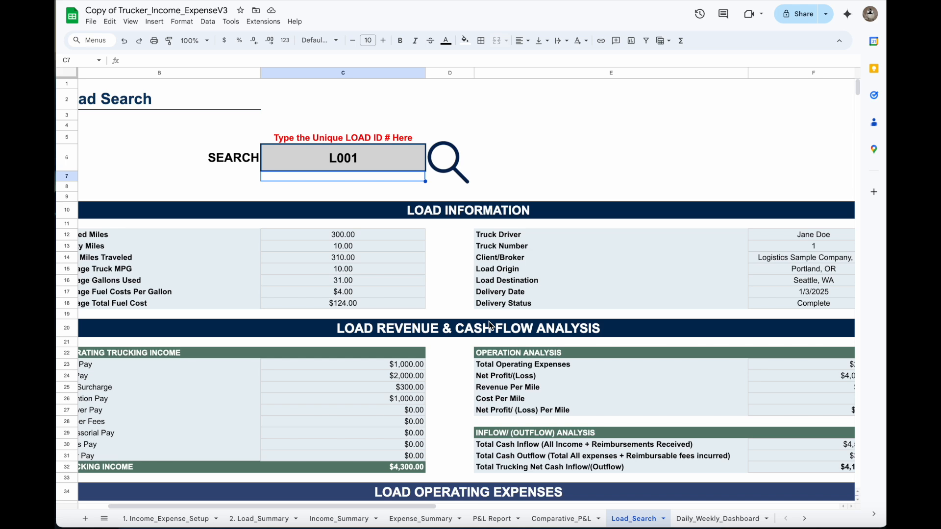
{"action": "scroll", "coordinate": [489, 321], "scroll_direction": "down", "scroll_amount": 1}
{"action": "scroll", "coordinate": [492, 319], "scroll_direction": "down", "scroll_amount": 4}
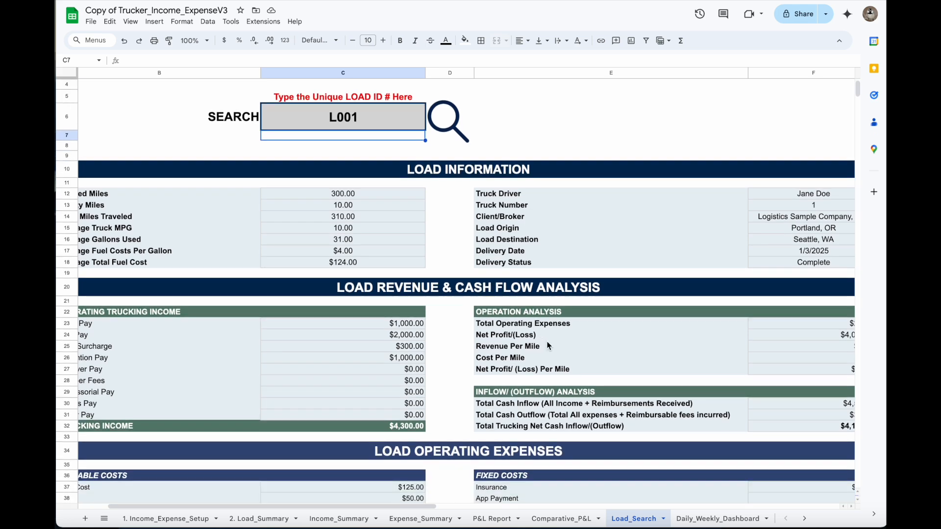
{"action": "scroll", "coordinate": [519, 411], "scroll_direction": "down", "scroll_amount": 9}
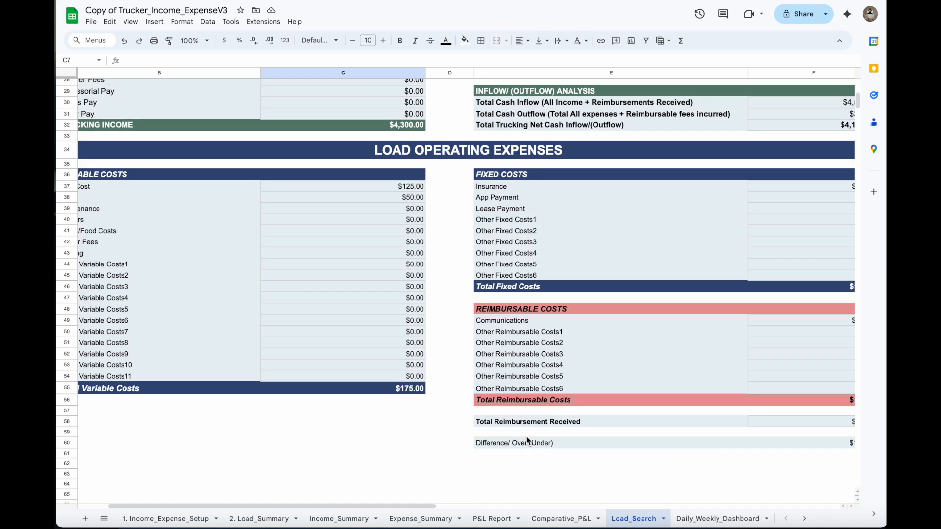
{"action": "left_click_drag", "start_coordinate": [434, 504], "coordinate": [529, 504]}
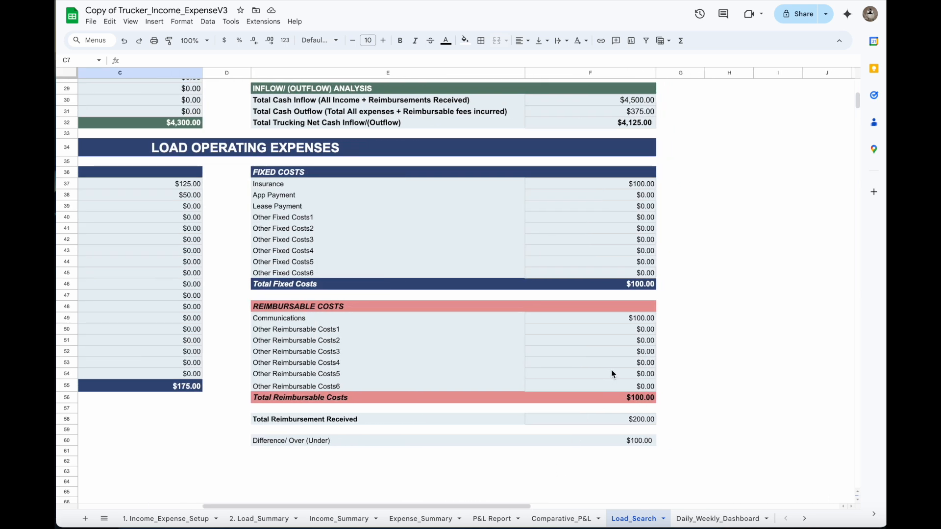
{"action": "scroll", "coordinate": [618, 343], "scroll_direction": "up", "scroll_amount": 4}
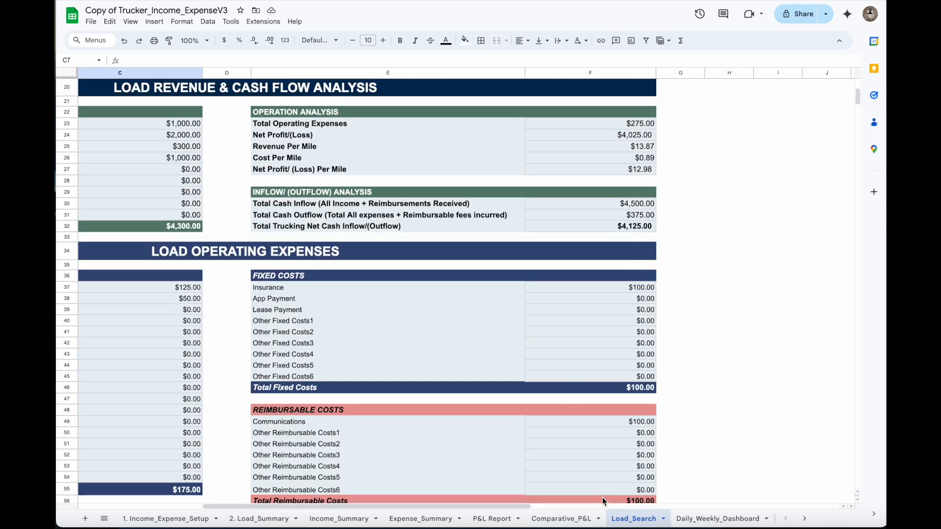
{"action": "left_click_drag", "start_coordinate": [518, 507], "coordinate": [466, 502]}
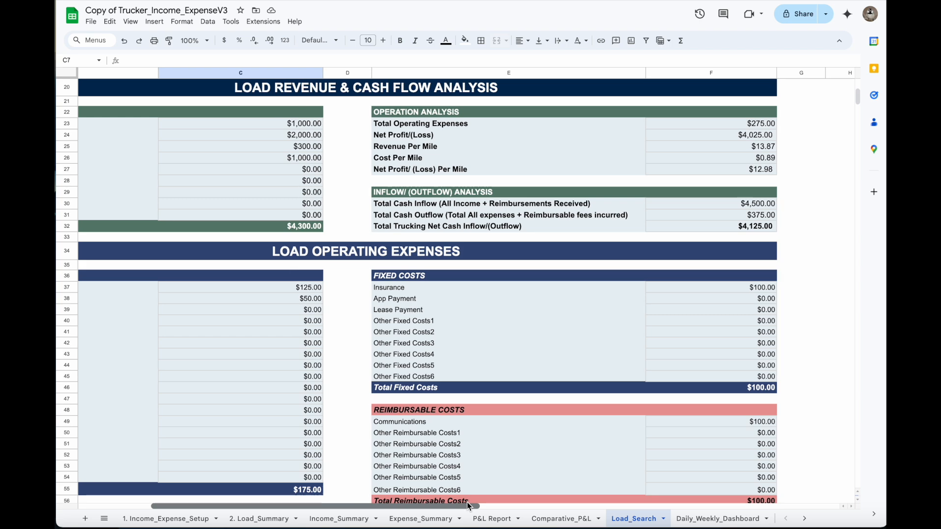
{"action": "scroll", "coordinate": [521, 372], "scroll_direction": "up", "scroll_amount": 5}
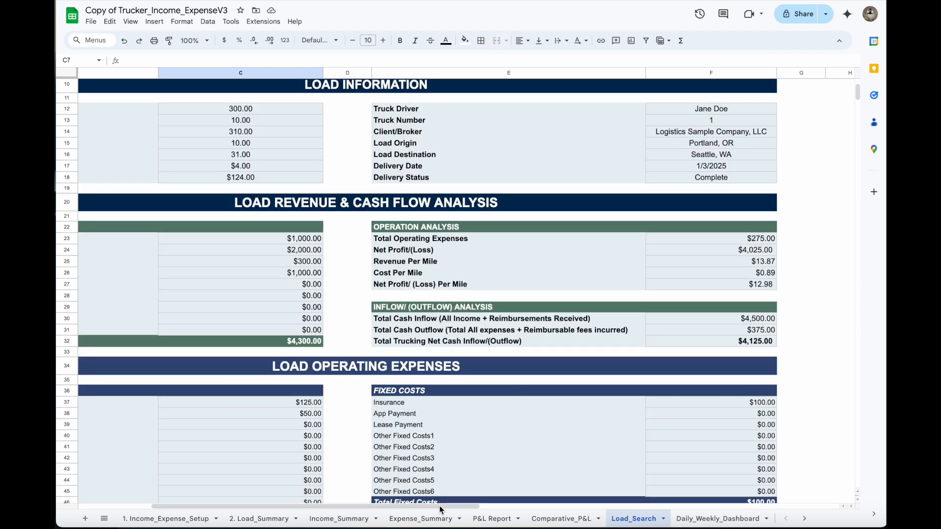
Compare the January 2025 Inflow/Outflow Analysis in the P&L Report with the load's analysis in Load_Search
{"action": "left_click", "coordinate": [492, 518]}
{"action": "scroll", "coordinate": [427, 382], "scroll_direction": "up", "scroll_amount": 15}
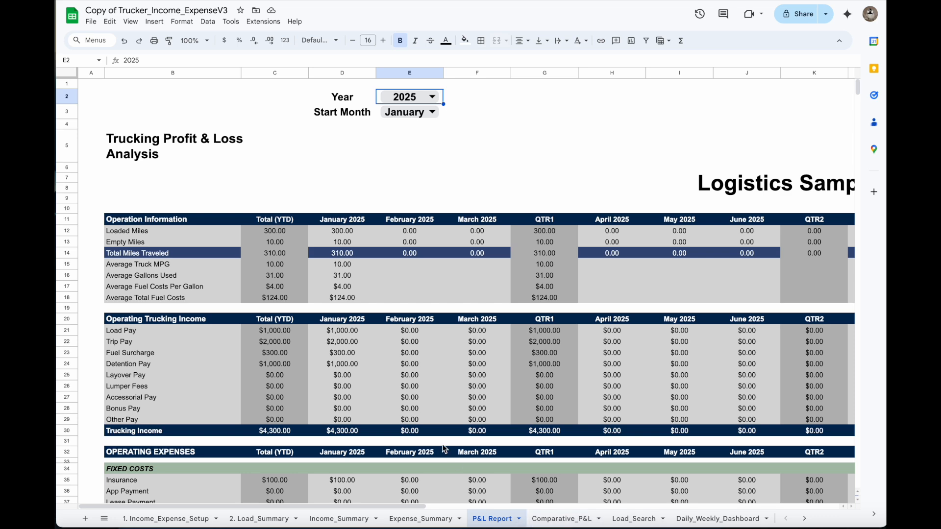
{"action": "scroll", "coordinate": [443, 448], "scroll_direction": "down", "scroll_amount": 15}
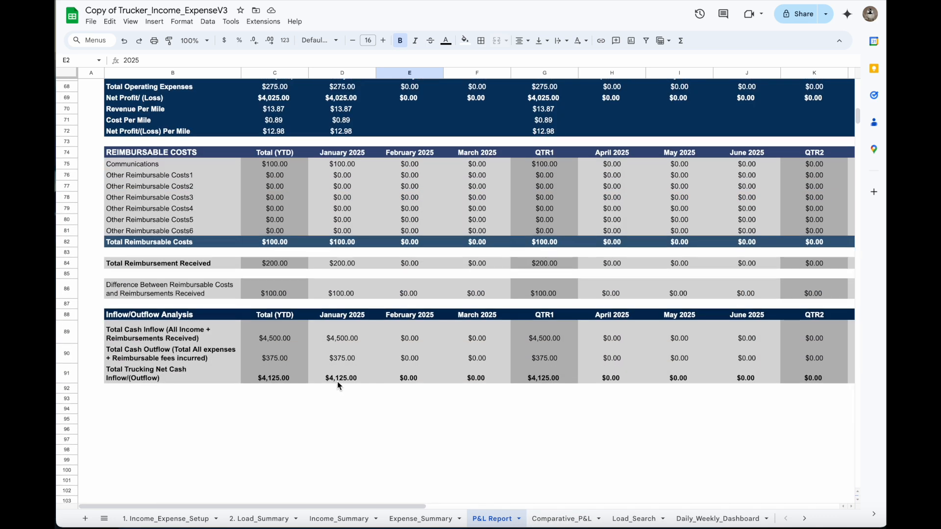
{"action": "left_click", "coordinate": [633, 518]}
{"action": "scroll", "coordinate": [735, 350], "scroll_direction": "up", "scroll_amount": 1}
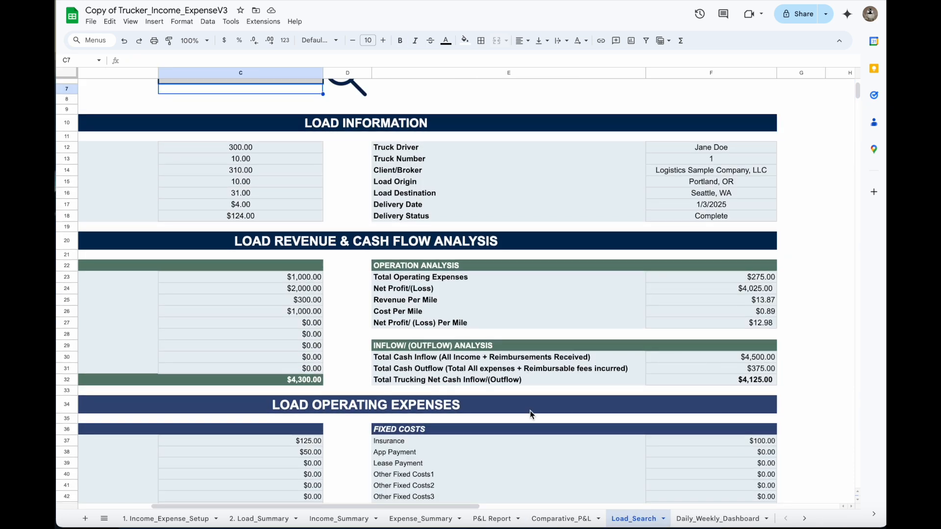
{"action": "left_click_drag", "start_coordinate": [442, 507], "coordinate": [389, 507]}
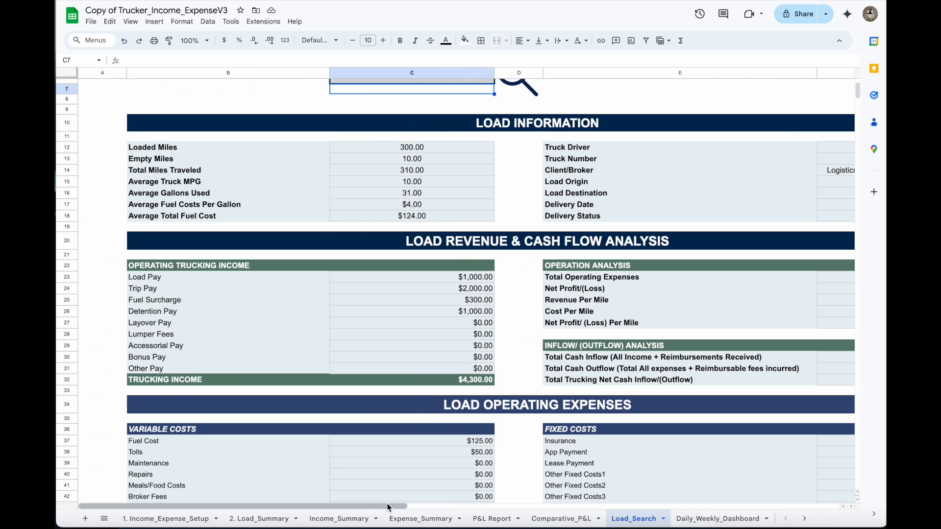
Check the load's expected and actual pay, expenses and net profit in Load_Summary, and return to the Load_Search ID field
{"action": "left_click", "coordinate": [273, 519]}
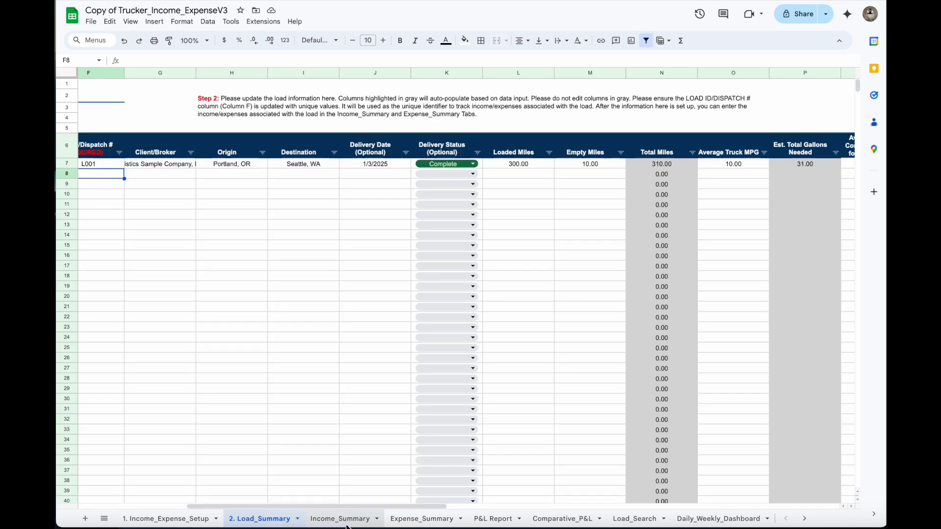
{"action": "left_click_drag", "start_coordinate": [357, 506], "coordinate": [621, 508]}
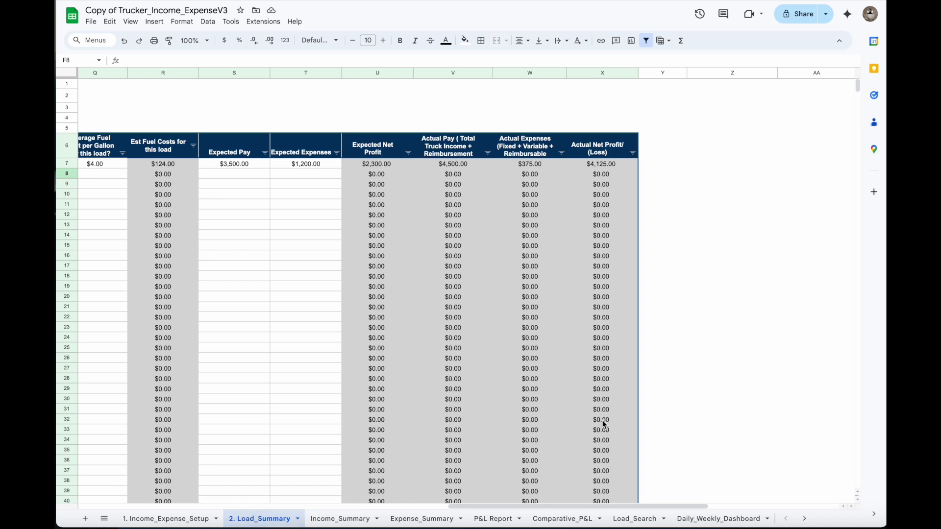
{"action": "left_click", "coordinate": [635, 519]}
{"action": "scroll", "coordinate": [613, 366], "scroll_direction": "up", "scroll_amount": 5}
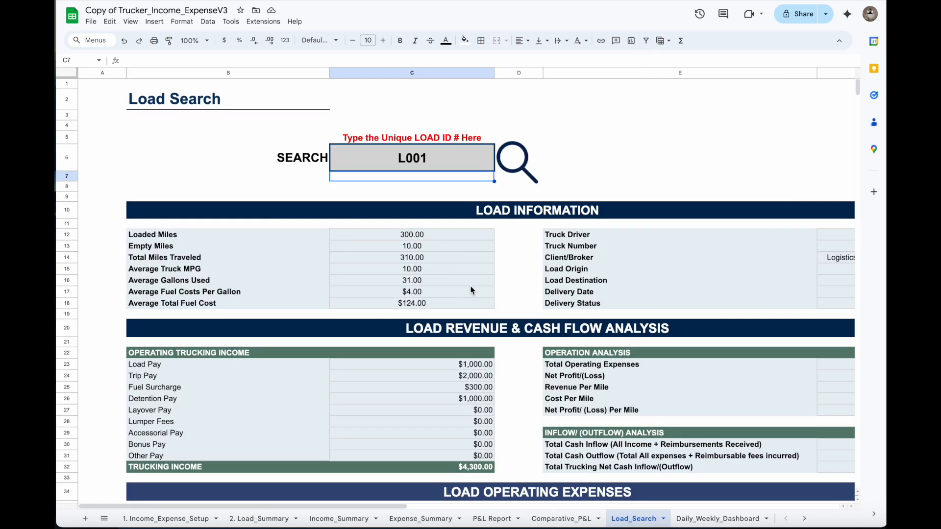
{"action": "left_click", "coordinate": [410, 163]}
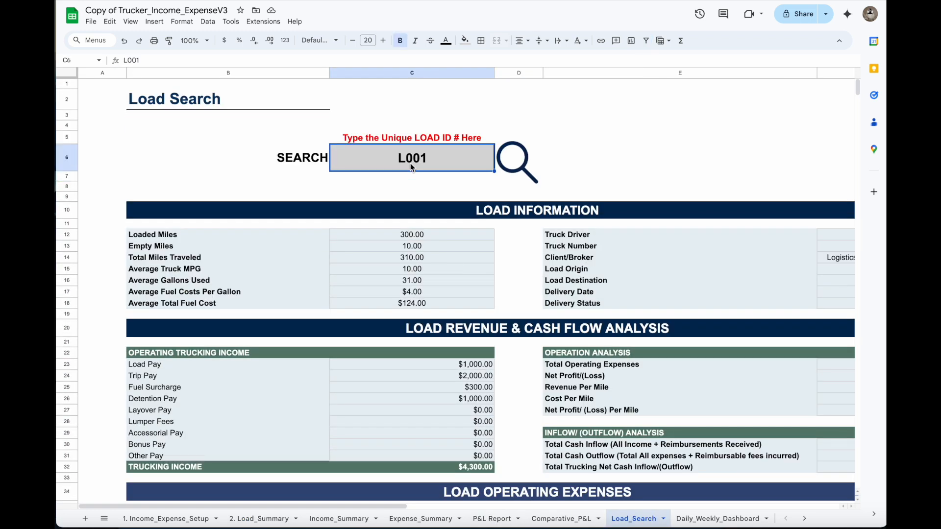
Revisit the Comparative P&L and review the P&L Report up to its year and start month settings
{"action": "left_click", "coordinate": [572, 520]}
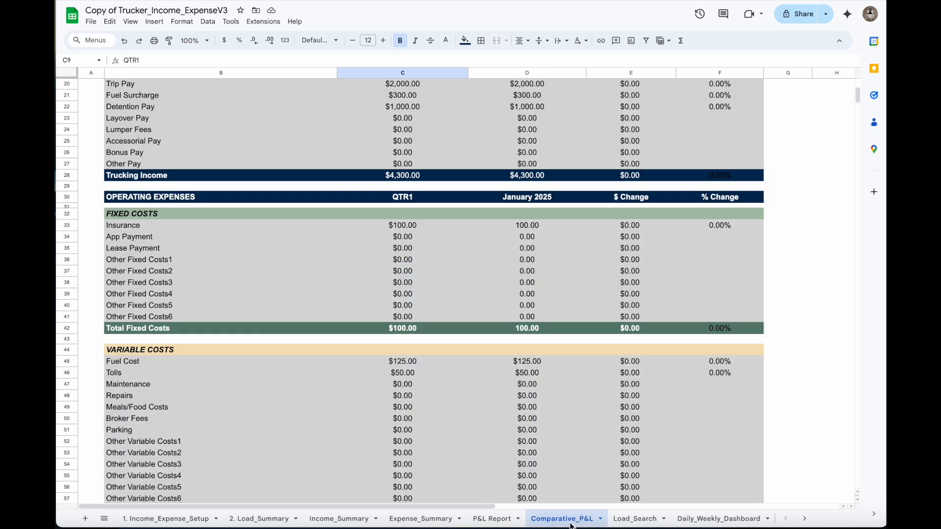
{"action": "left_click", "coordinate": [487, 517]}
{"action": "scroll", "coordinate": [373, 413], "scroll_direction": "up", "scroll_amount": 10}
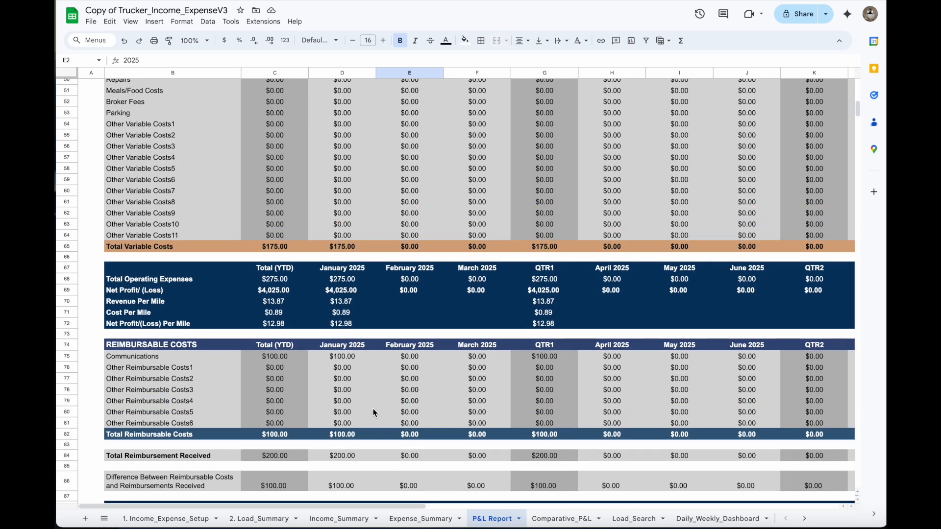
{"action": "scroll", "coordinate": [372, 413], "scroll_direction": "up", "scroll_amount": 5}
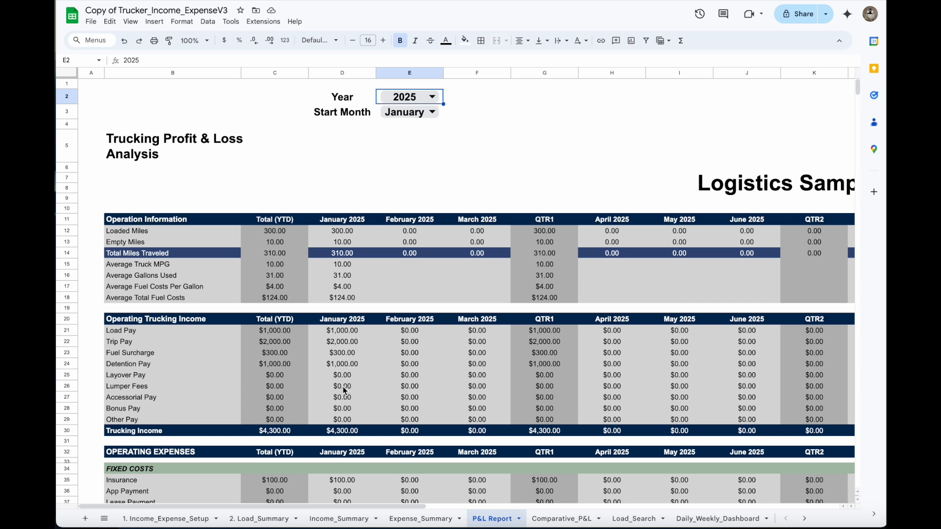
Review the P&L Report's income and expense sections, then look over the Load_Summary and Load_Search sheets
{"action": "scroll", "coordinate": [345, 390], "scroll_direction": "down", "scroll_amount": 5}
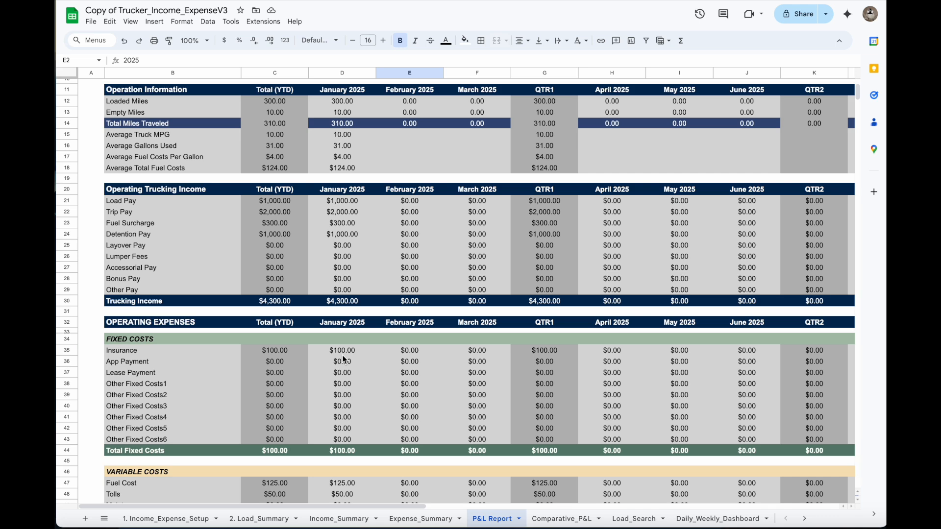
{"action": "left_click", "coordinate": [262, 519]}
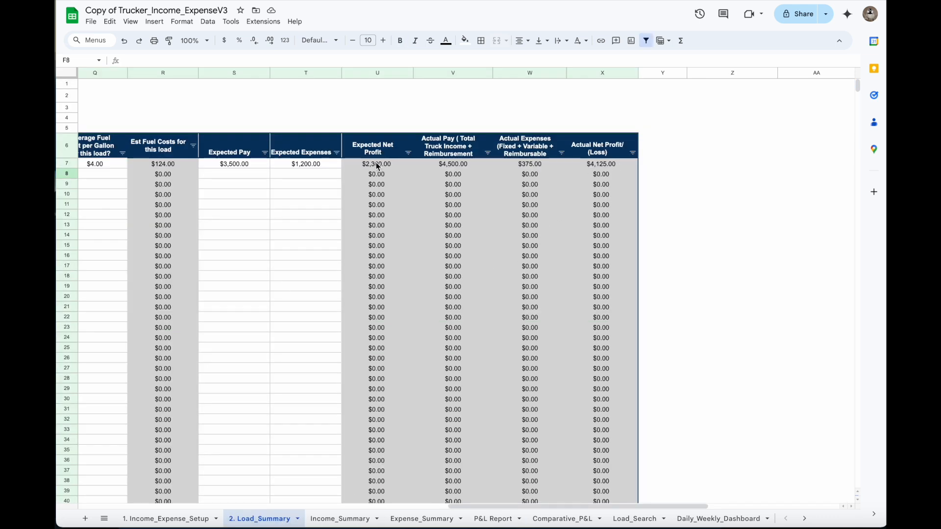
{"action": "left_click", "coordinate": [632, 520]}
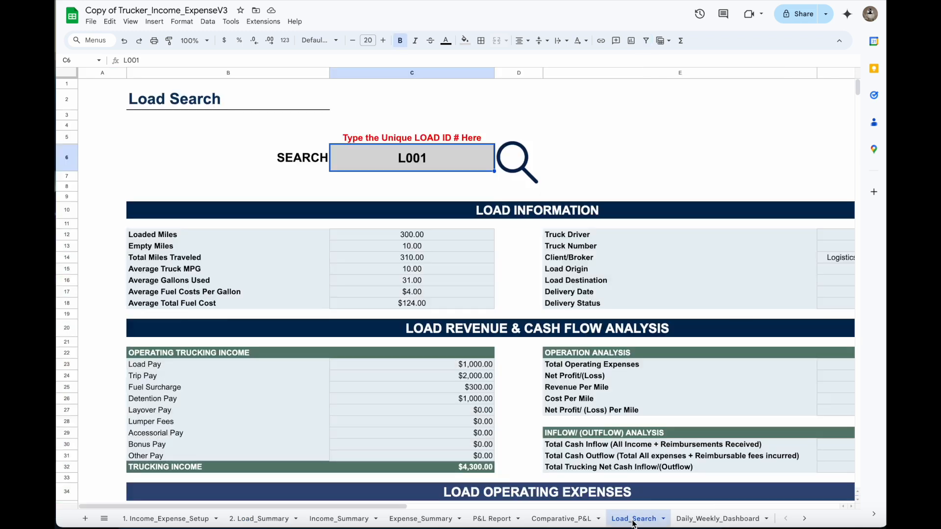
{"action": "scroll", "coordinate": [583, 377], "scroll_direction": "down", "scroll_amount": 1}
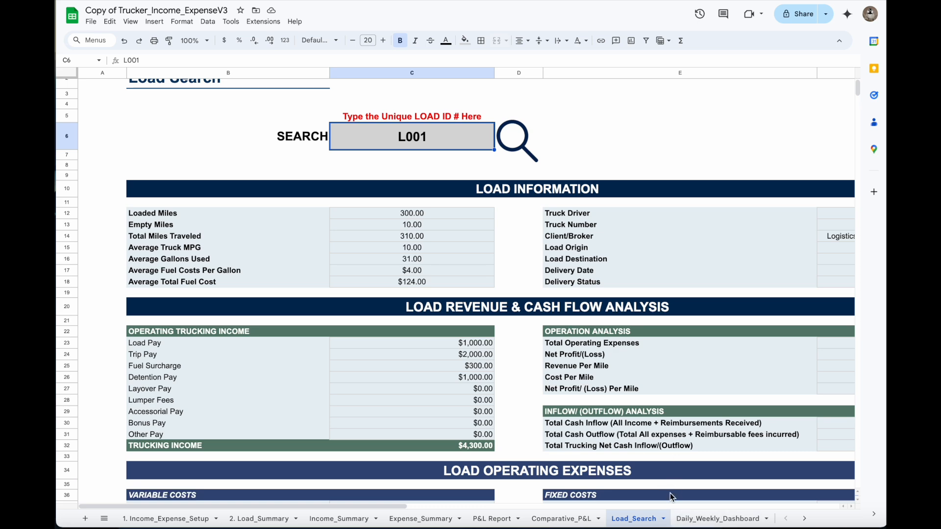
On the Daily_Weekly_Dashboard sheet, set the reporting period to year 2025, month January and week 1
{"action": "left_click", "coordinate": [690, 520]}
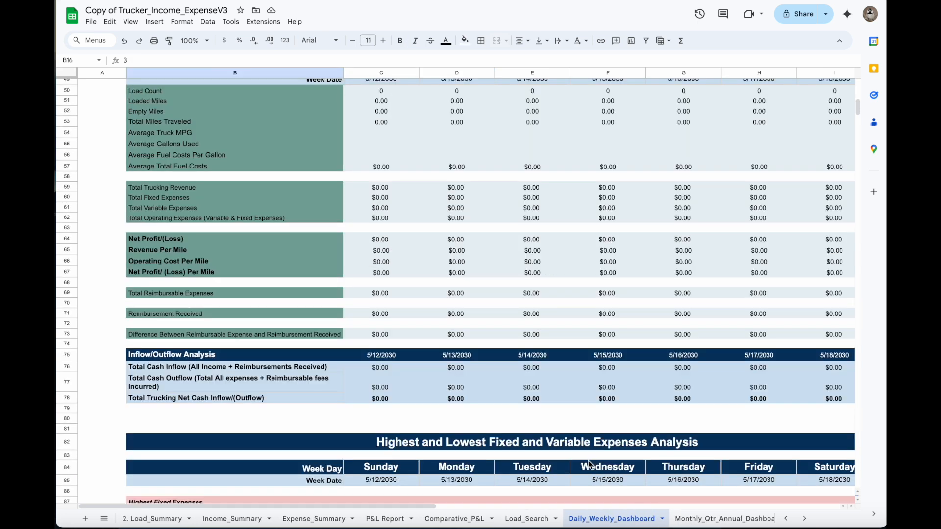
{"action": "scroll", "coordinate": [587, 457], "scroll_direction": "up", "scroll_amount": 10}
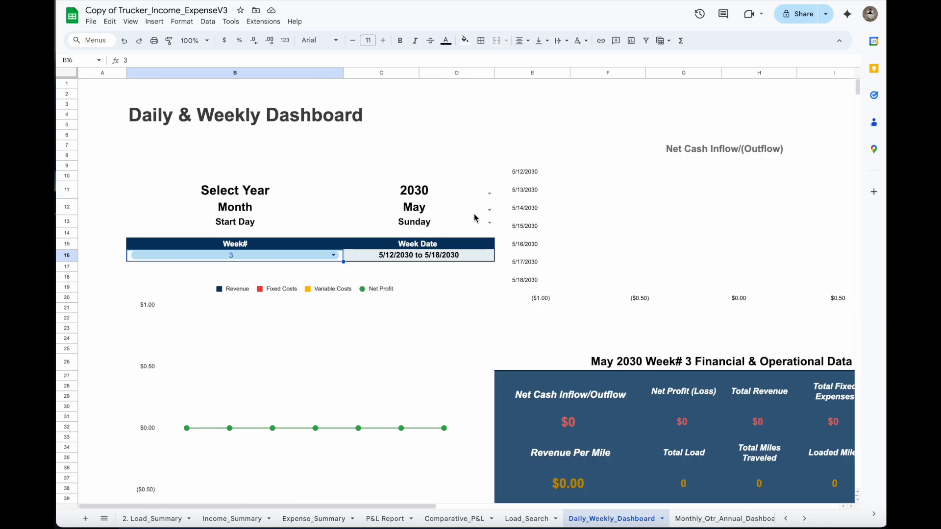
{"action": "left_click", "coordinate": [489, 194]}
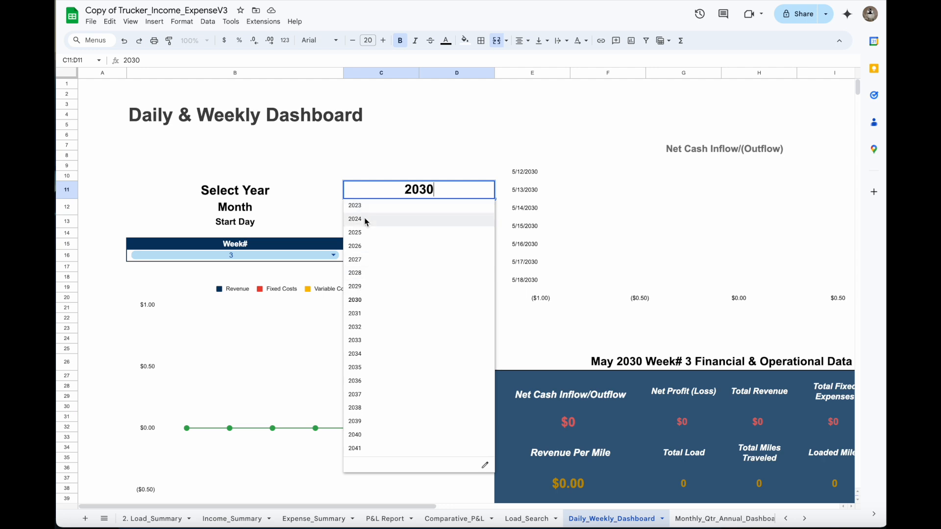
{"action": "left_click", "coordinate": [361, 232]}
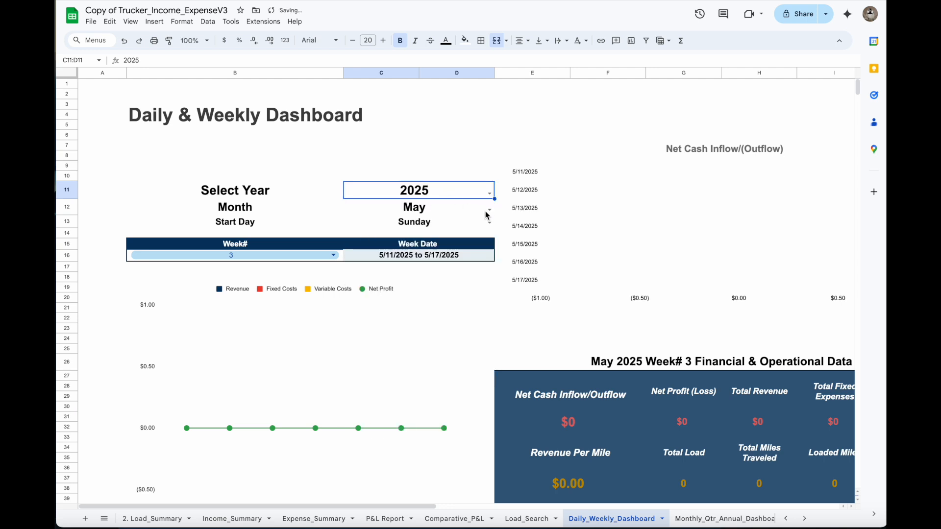
{"action": "left_click", "coordinate": [489, 209]}
{"action": "left_click", "coordinate": [368, 222]}
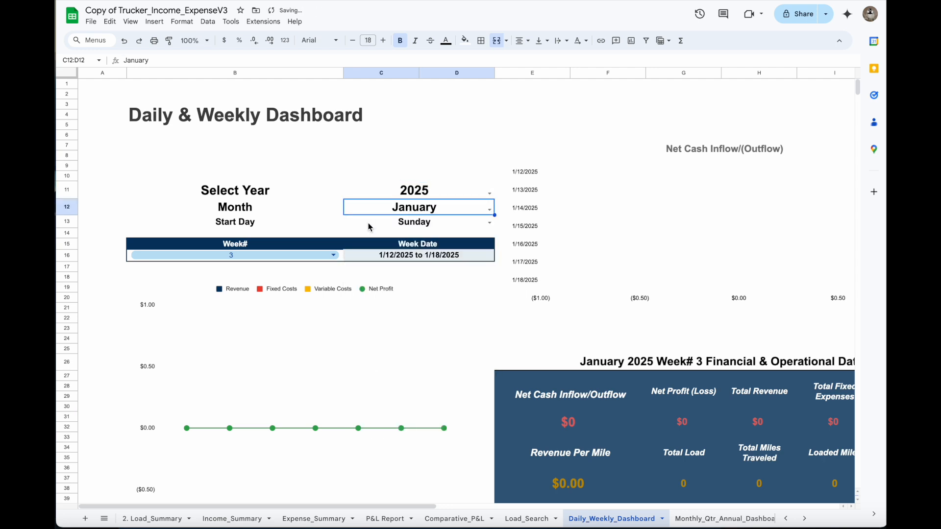
{"action": "left_click", "coordinate": [334, 258]}
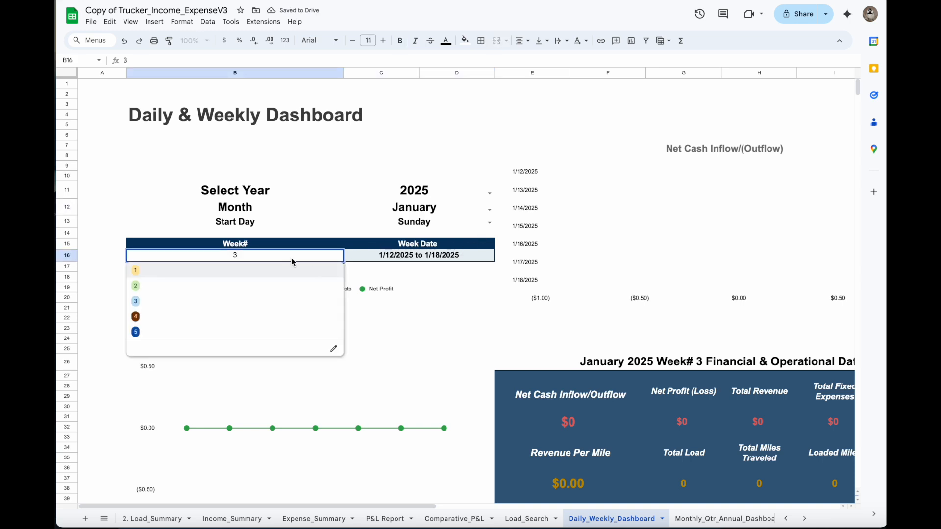
{"action": "left_click", "coordinate": [157, 271]}
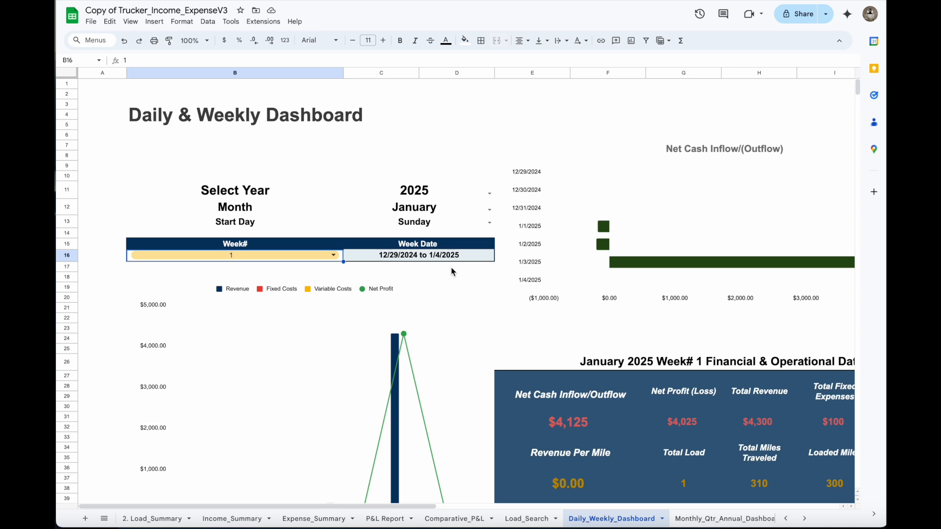
Examine the week's charts, the daily figures with weekly totals, and the highest and lowest expenses analysis
{"action": "scroll", "coordinate": [453, 275], "scroll_direction": "down", "scroll_amount": 1}
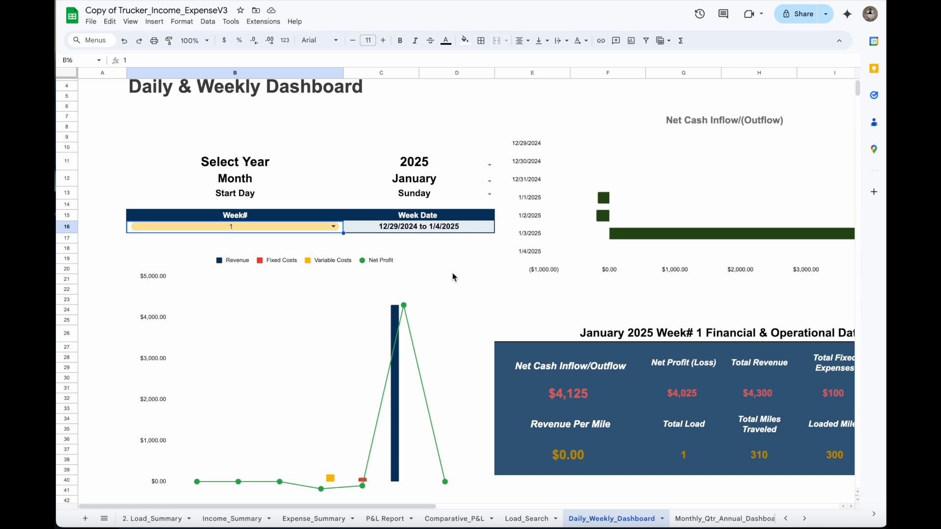
{"action": "scroll", "coordinate": [453, 277], "scroll_direction": "down", "scroll_amount": 8}
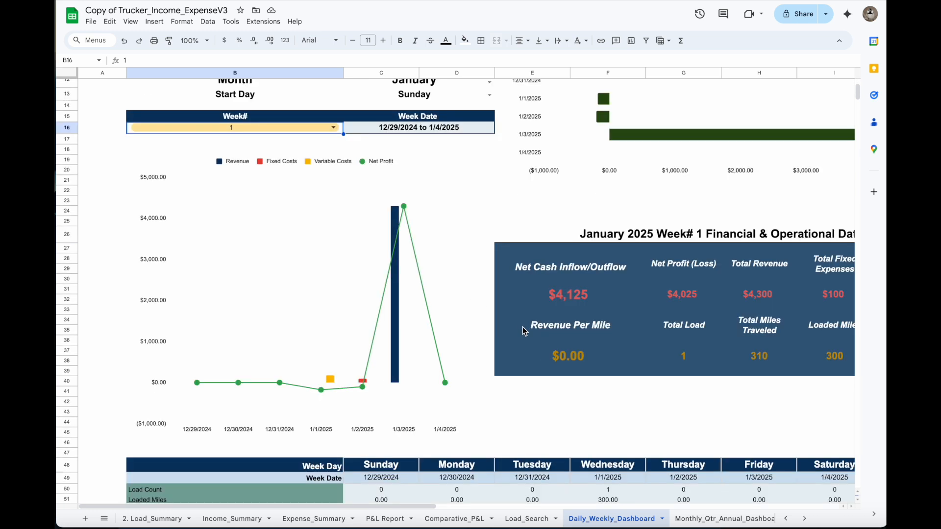
{"action": "scroll", "coordinate": [679, 335], "scroll_direction": "down", "scroll_amount": 4}
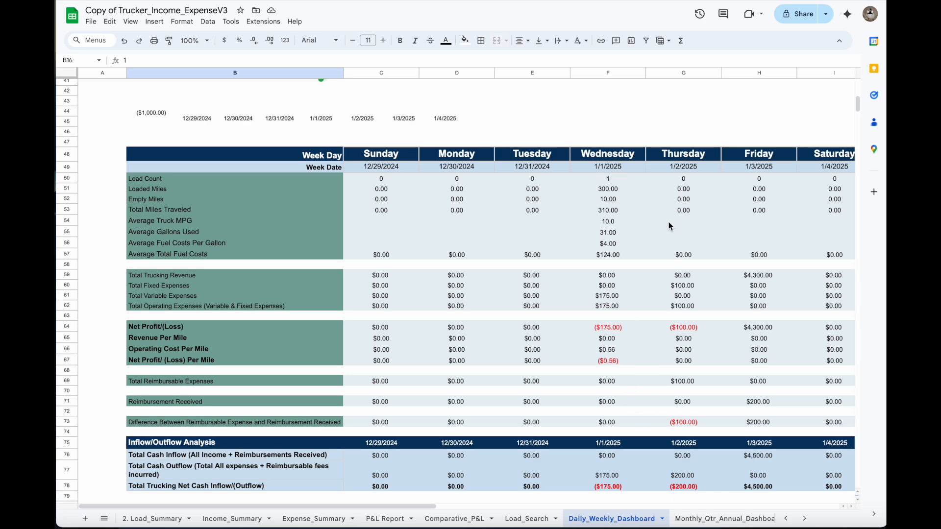
{"action": "left_click_drag", "start_coordinate": [430, 508], "coordinate": [505, 507]}
{"action": "scroll", "coordinate": [564, 366], "scroll_direction": "down", "scroll_amount": 7}
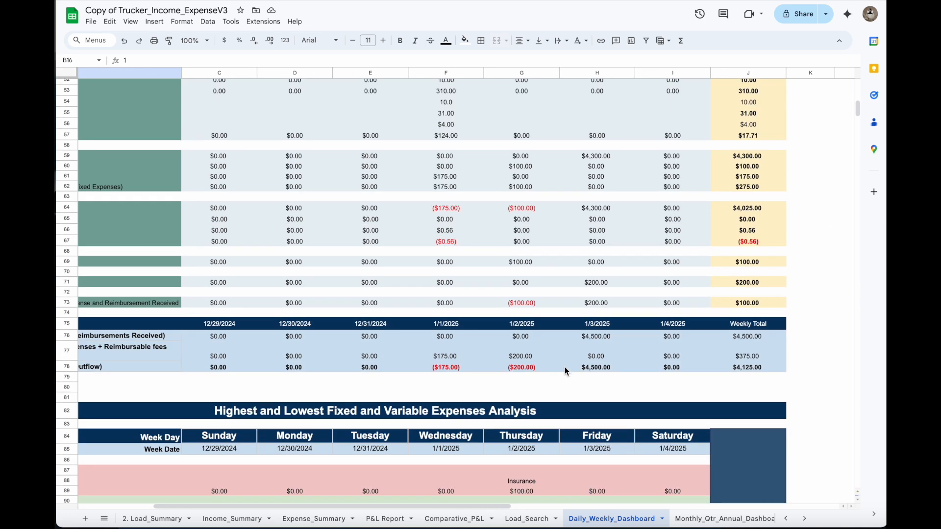
{"action": "scroll", "coordinate": [539, 417], "scroll_direction": "down", "scroll_amount": 3}
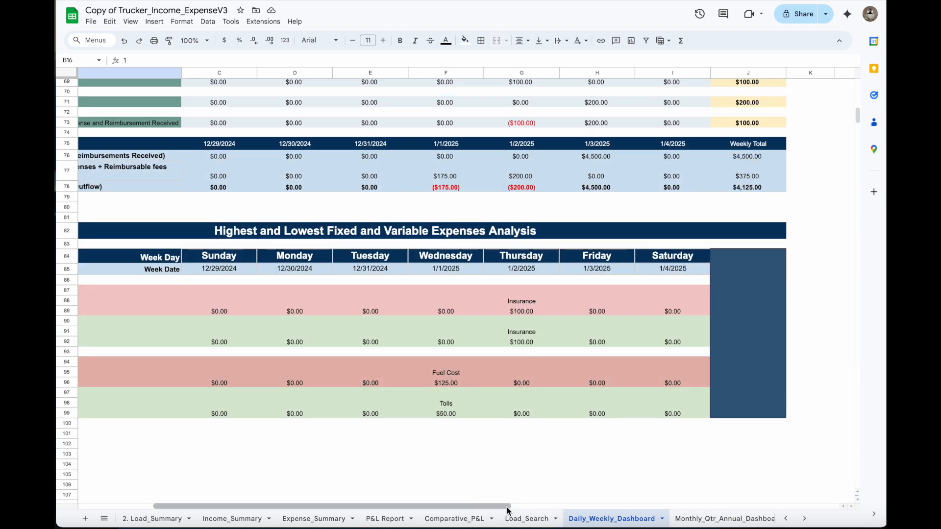
{"action": "left_click_drag", "start_coordinate": [507, 506], "coordinate": [440, 507]}
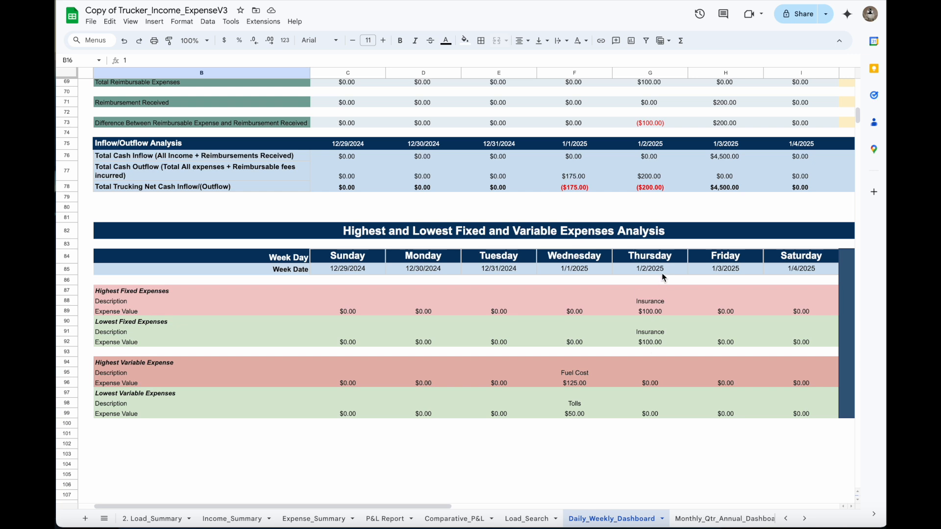
Add a new entry in row 9 of the Expense_Summary log, dated 1/2/2025 and assigned to load L001
{"action": "left_click", "coordinate": [324, 518]}
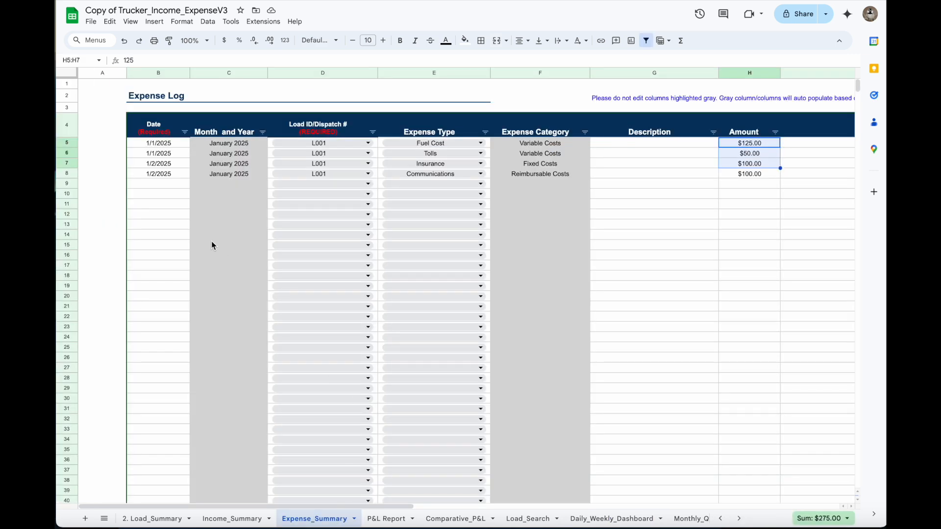
{"action": "left_click", "coordinate": [160, 185]}
{"action": "type", "text": "1/2/2025"}
{"action": "left_click", "coordinate": [329, 183]}
{"action": "left_click", "coordinate": [335, 184]}
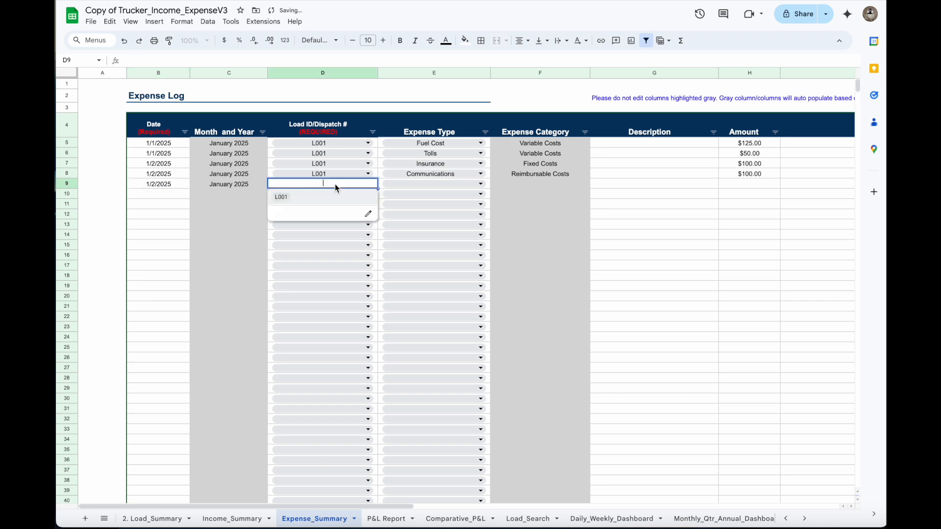
{"action": "left_click", "coordinate": [307, 196]}
Set the new row 9 expense's type to Insurance and its amount to $20
{"action": "left_click", "coordinate": [478, 185]}
{"action": "left_click", "coordinate": [478, 185]}
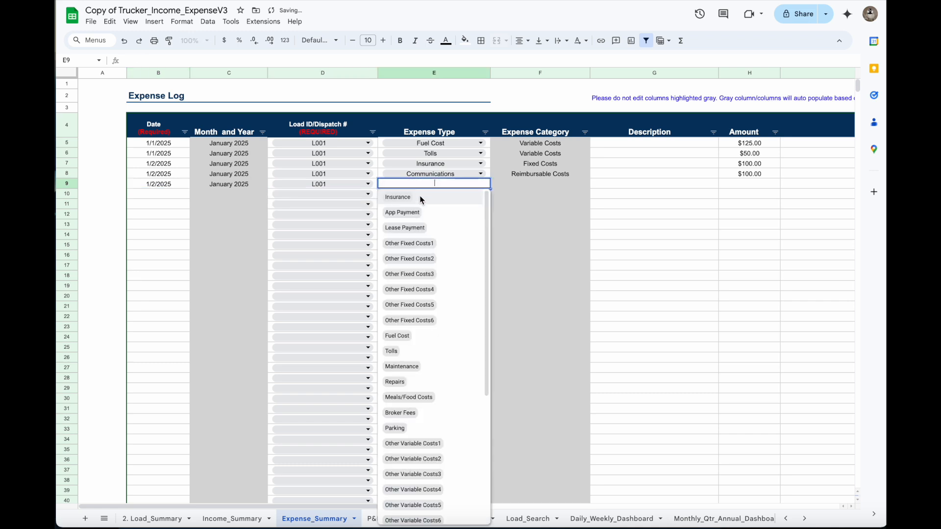
{"action": "left_click", "coordinate": [407, 199]}
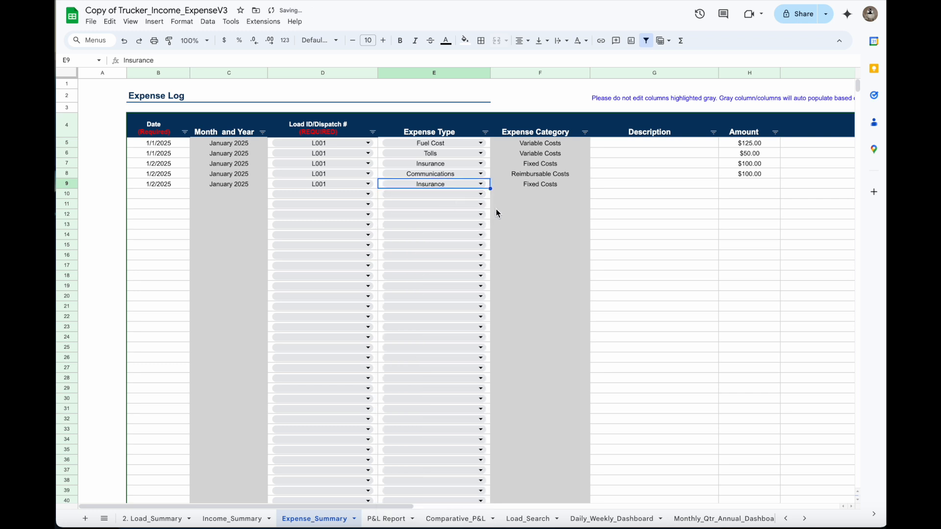
{"action": "left_click", "coordinate": [746, 183]}
{"action": "type", "text": "20"}
{"action": "key", "text": "Return"}
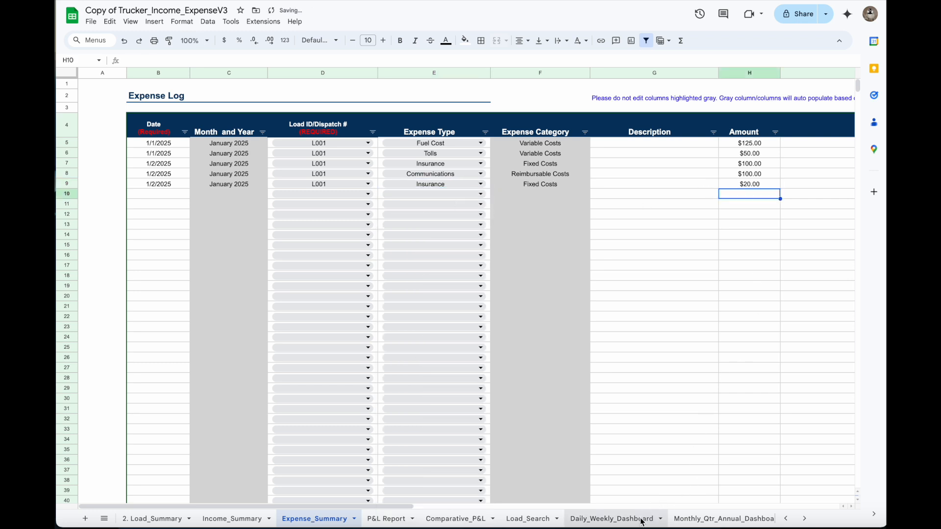
Check the highest and lowest expenses analysis and the daily figures on the Daily_Weekly_Dashboard sheet for the added expense
{"action": "left_click", "coordinate": [612, 519]}
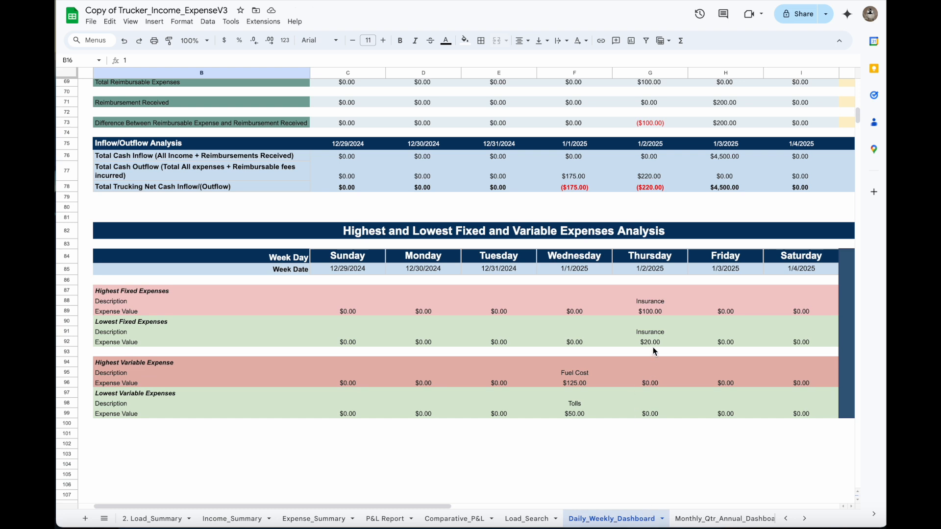
{"action": "scroll", "coordinate": [649, 374], "scroll_direction": "up", "scroll_amount": 10}
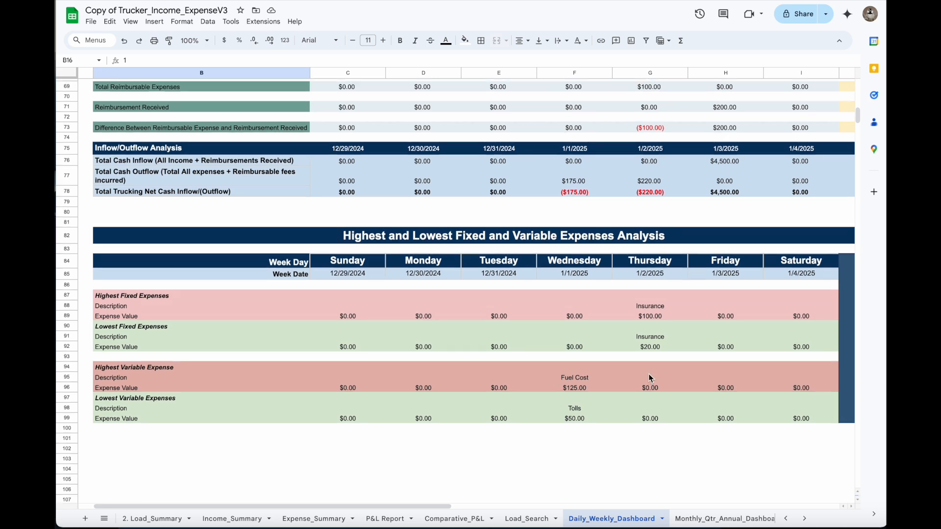
{"action": "scroll", "coordinate": [652, 389], "scroll_direction": "down", "scroll_amount": 6}
{"action": "scroll", "coordinate": [384, 250], "scroll_direction": "up", "scroll_amount": 1}
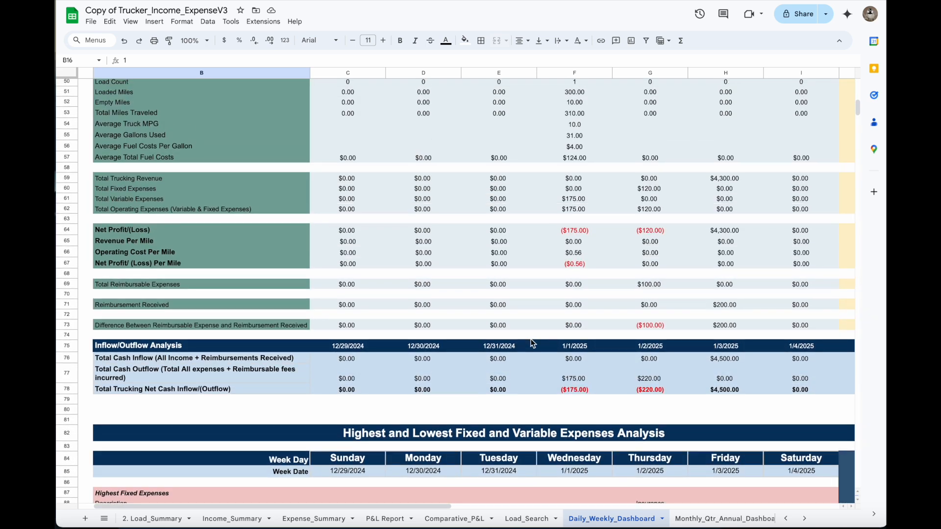
{"action": "scroll", "coordinate": [531, 342], "scroll_direction": "up", "scroll_amount": 7}
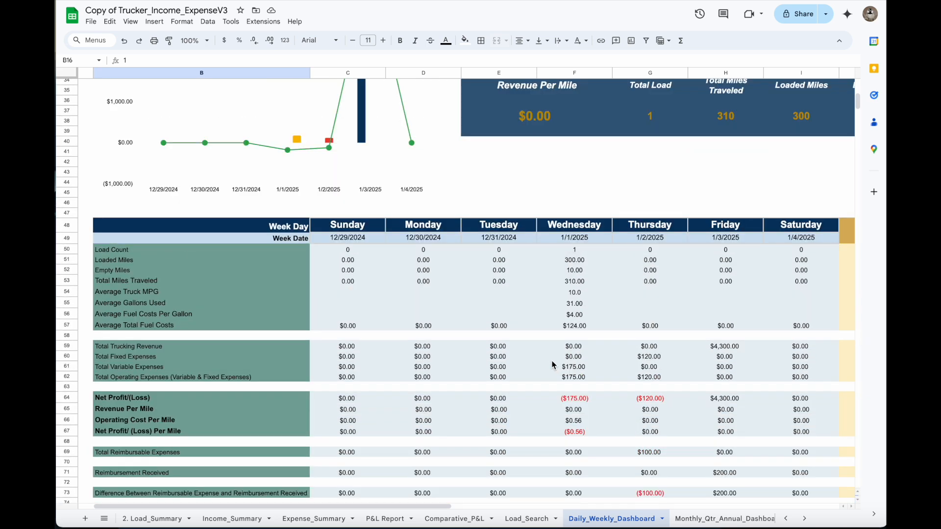
Review the week 1 financial and operational summary, the revenue and cost chart, and the net cash flow chart
{"action": "scroll", "coordinate": [552, 364], "scroll_direction": "up", "scroll_amount": 2}
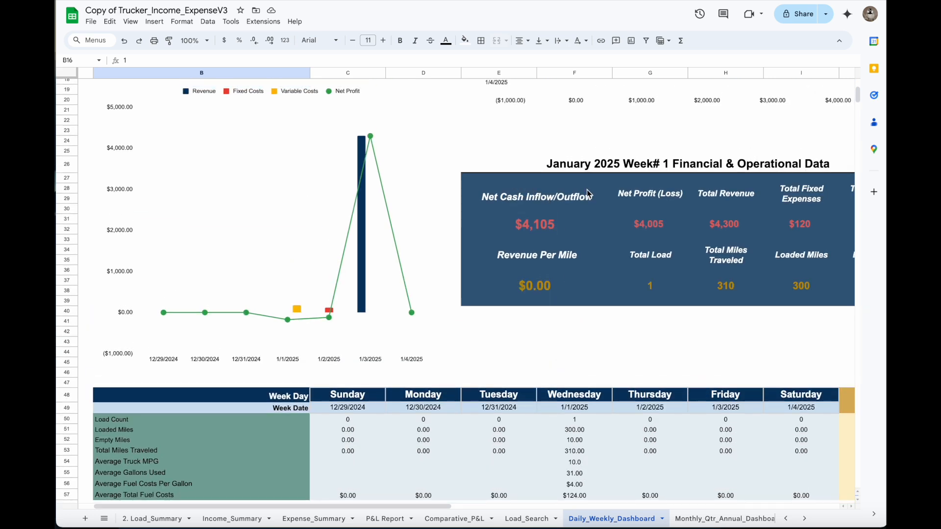
{"action": "left_click_drag", "start_coordinate": [443, 506], "coordinate": [516, 507]}
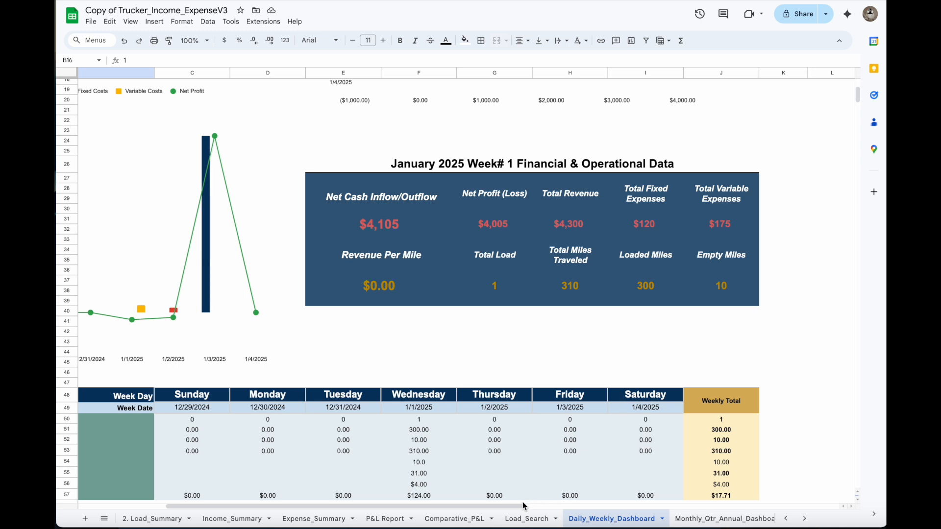
{"action": "left_click_drag", "start_coordinate": [523, 505], "coordinate": [435, 507]}
{"action": "scroll", "coordinate": [409, 314], "scroll_direction": "up", "scroll_amount": 1}
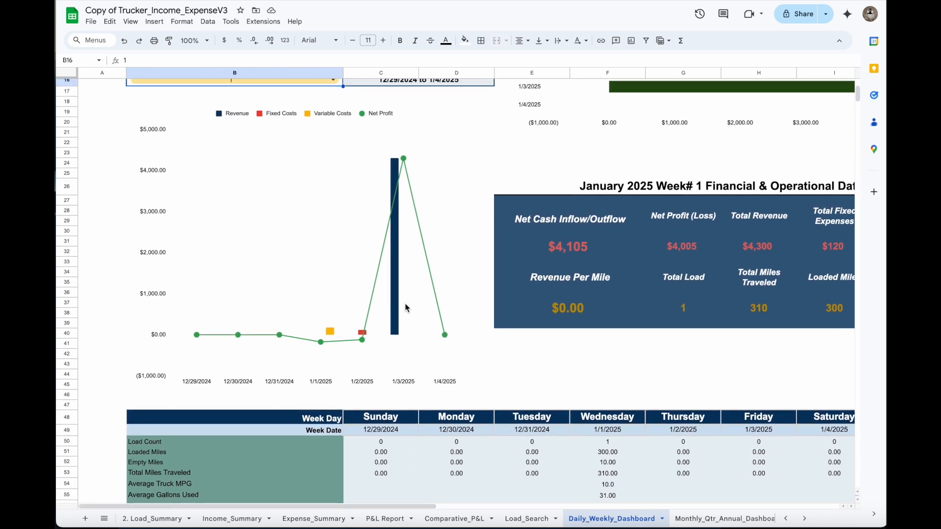
{"action": "scroll", "coordinate": [368, 279], "scroll_direction": "up", "scroll_amount": 5}
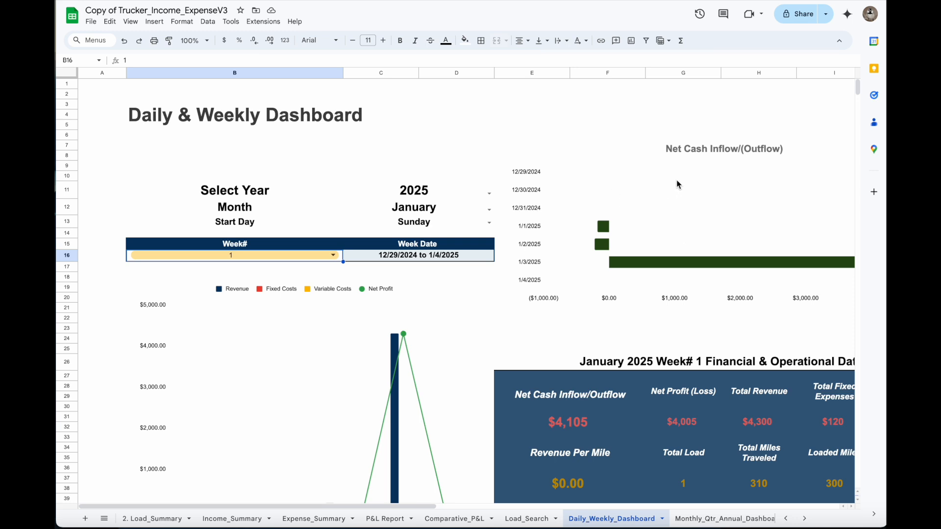
{"action": "scroll", "coordinate": [431, 313], "scroll_direction": "down", "scroll_amount": 1}
{"action": "scroll", "coordinate": [434, 301], "scroll_direction": "up", "scroll_amount": 1}
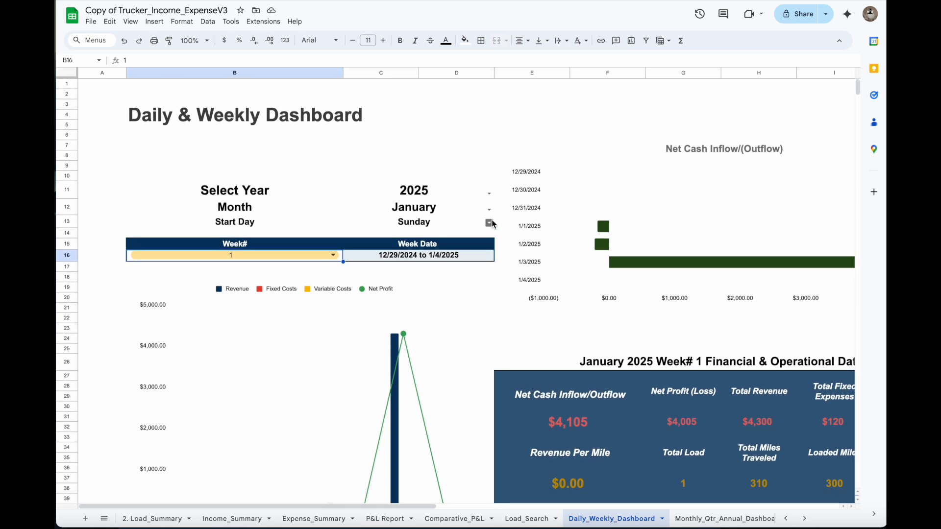
{"action": "scroll", "coordinate": [487, 223], "scroll_direction": "down", "scroll_amount": 1}
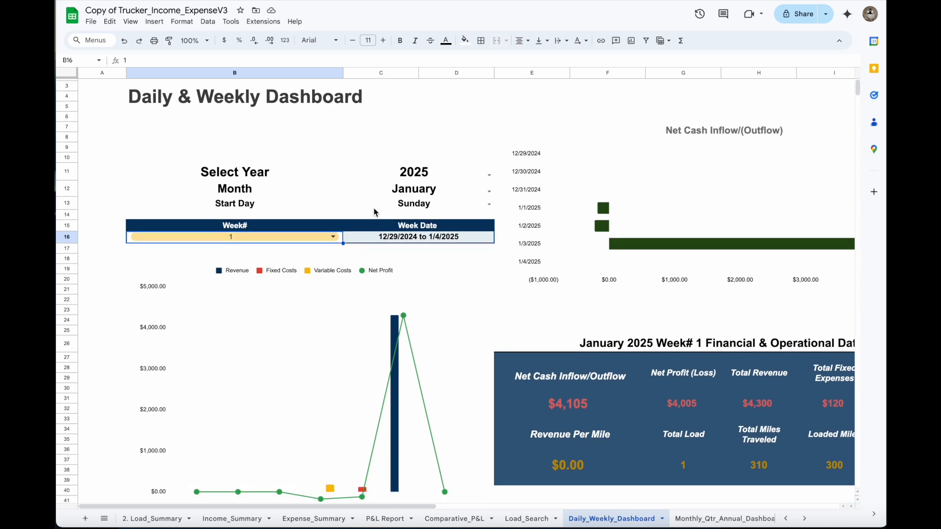
On the Monthly_Qtr_Annual_Dashboard sheet, set the dashboard period to January 2025, checking the source year in the P&L Report
{"action": "left_click", "coordinate": [695, 518]}
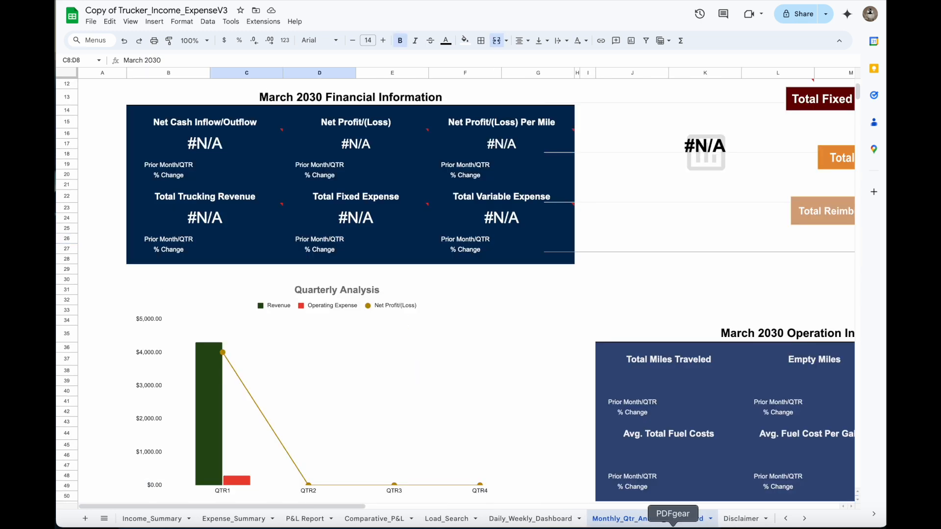
{"action": "scroll", "coordinate": [450, 366], "scroll_direction": "up", "scroll_amount": 5}
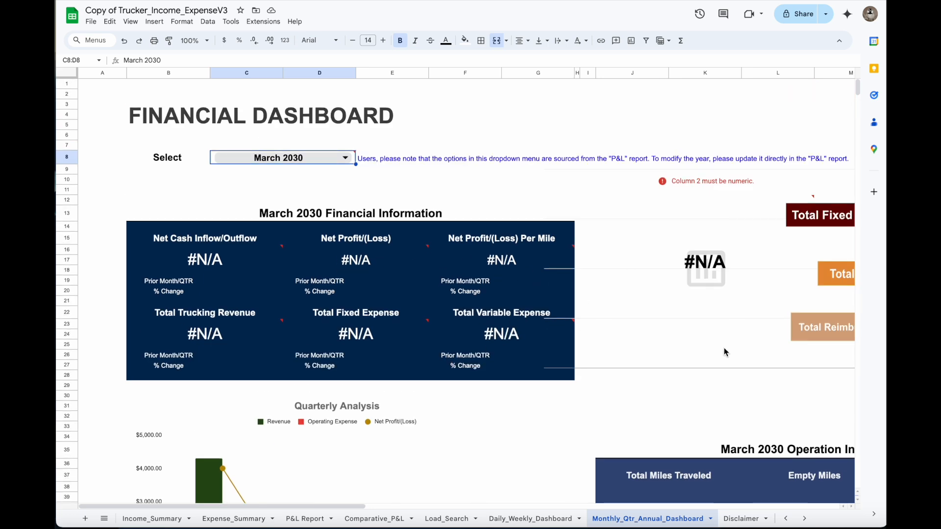
{"action": "scroll", "coordinate": [652, 366], "scroll_direction": "down", "scroll_amount": 10}
{"action": "scroll", "coordinate": [511, 353], "scroll_direction": "up", "scroll_amount": 10}
{"action": "mouse_move", "coordinate": [344, 163]}
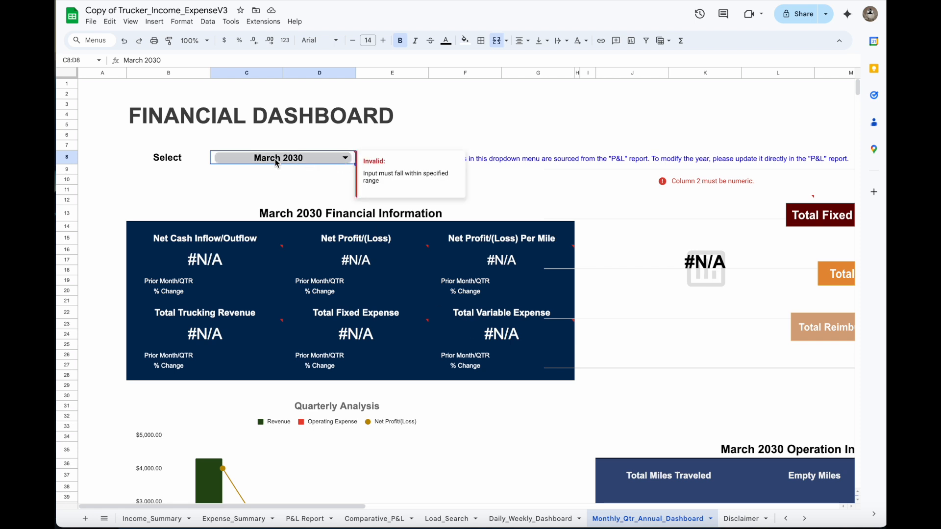
{"action": "left_click", "coordinate": [346, 158]}
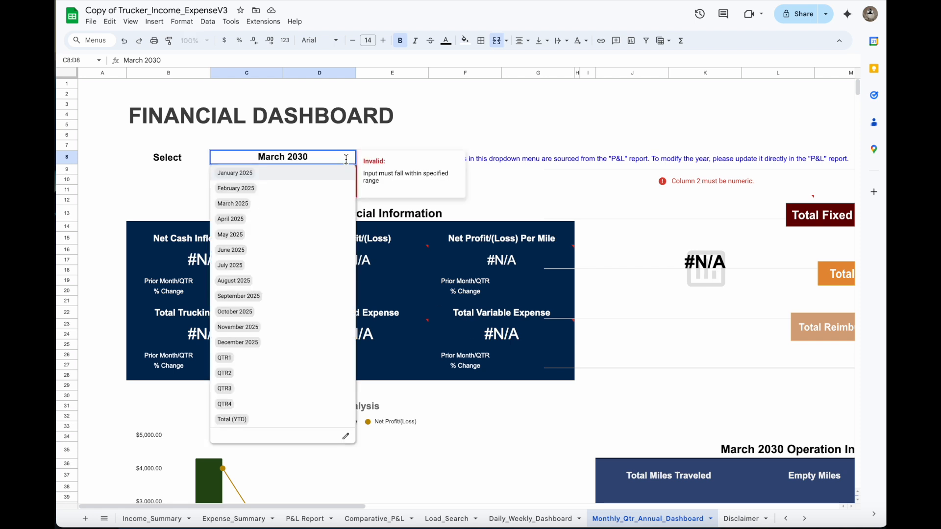
{"action": "left_click", "coordinate": [304, 524]}
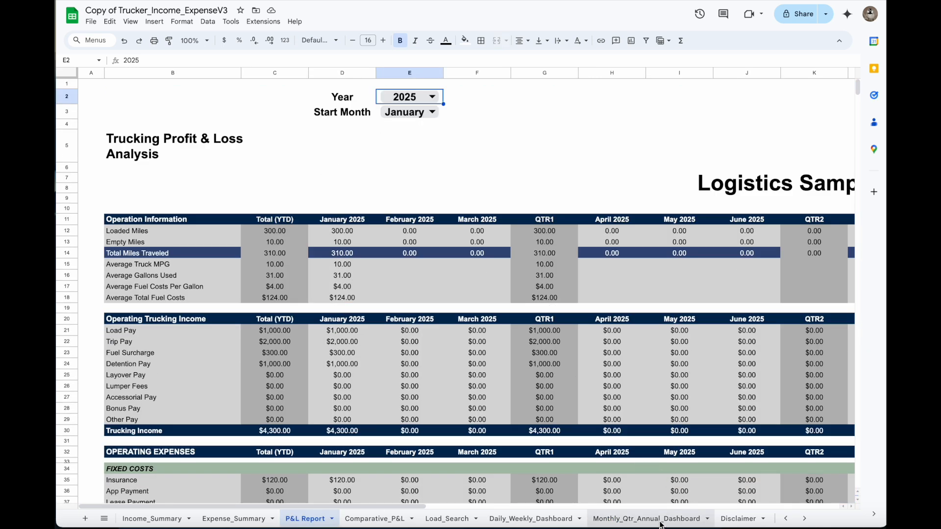
{"action": "left_click", "coordinate": [691, 517]}
{"action": "double_click", "coordinate": [326, 162]}
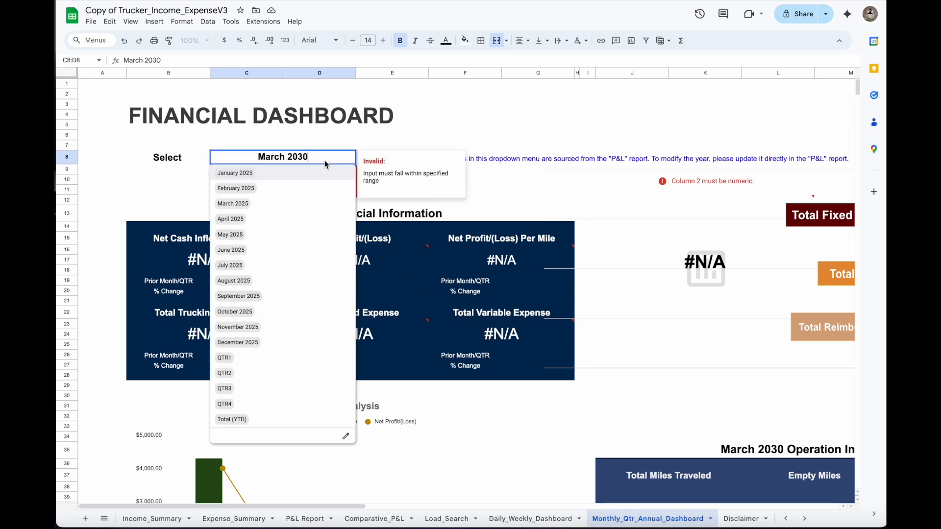
{"action": "left_click", "coordinate": [255, 172]}
Look over the January 2025 financial dashboard from the summary figures down to the revenue and expense comparisons
{"action": "scroll", "coordinate": [666, 364], "scroll_direction": "down", "scroll_amount": 10}
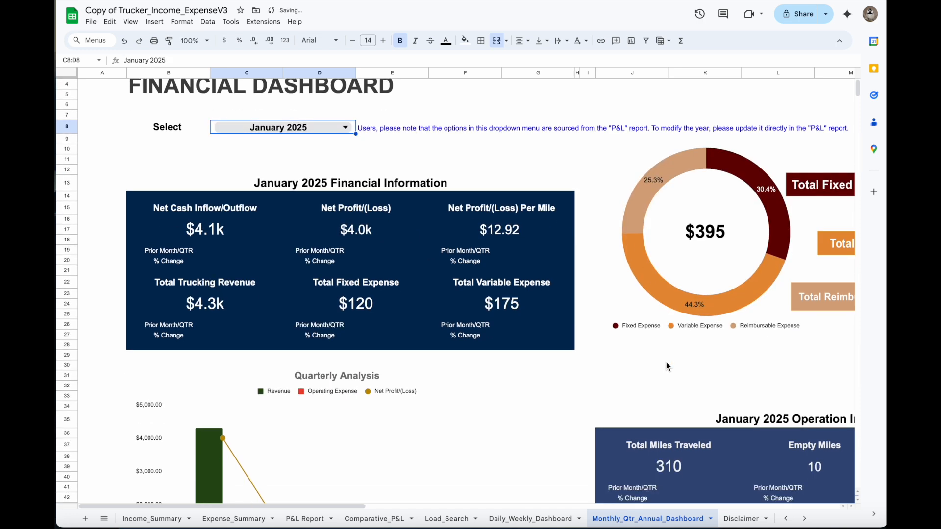
{"action": "scroll", "coordinate": [661, 370], "scroll_direction": "down", "scroll_amount": 8}
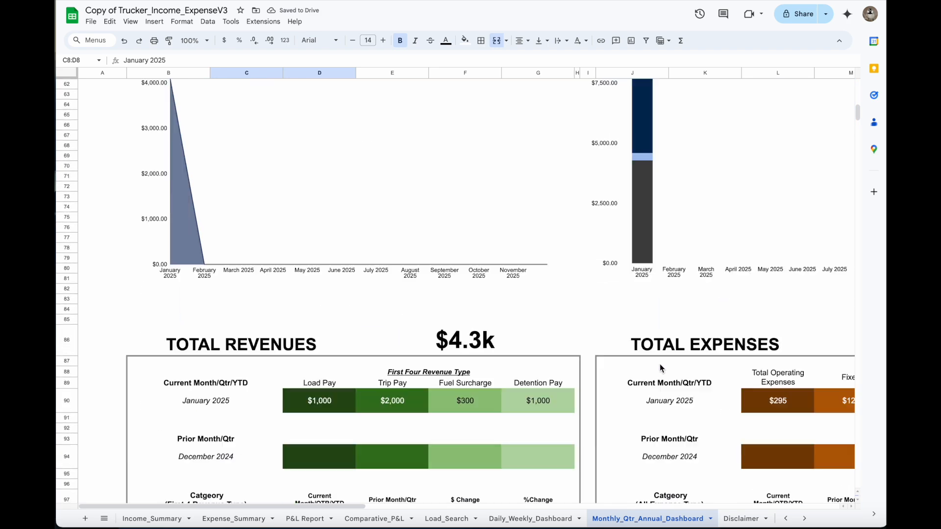
{"action": "scroll", "coordinate": [659, 364], "scroll_direction": "up", "scroll_amount": 15}
{"action": "scroll", "coordinate": [514, 373], "scroll_direction": "up", "scroll_amount": 3}
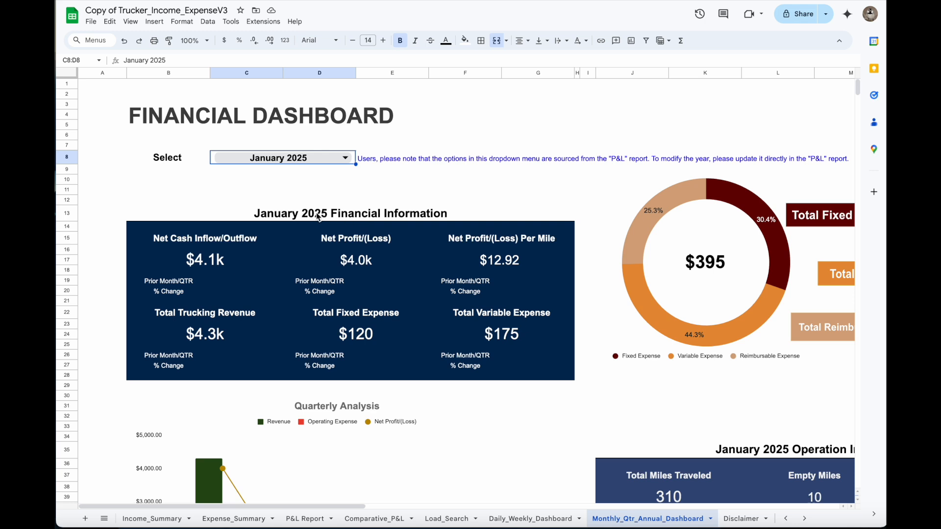
Switch the dashboard period to April 2025 to view its figures, and return it to January 2025
{"action": "left_click", "coordinate": [348, 157]}
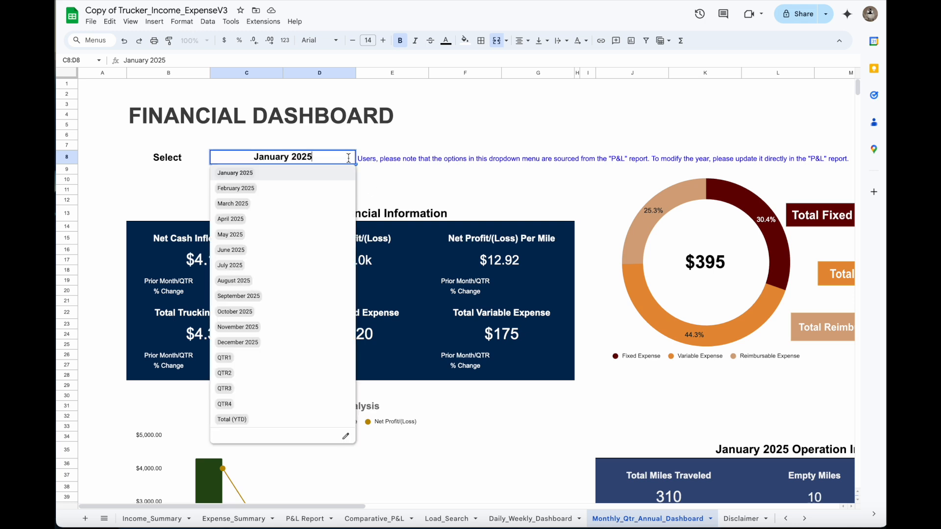
{"action": "left_click", "coordinate": [246, 219]}
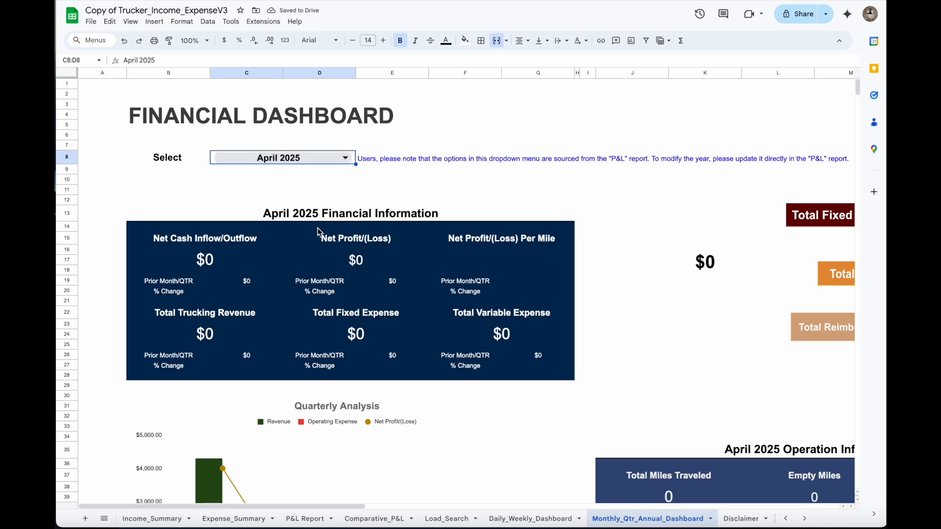
{"action": "scroll", "coordinate": [513, 332], "scroll_direction": "down", "scroll_amount": 1}
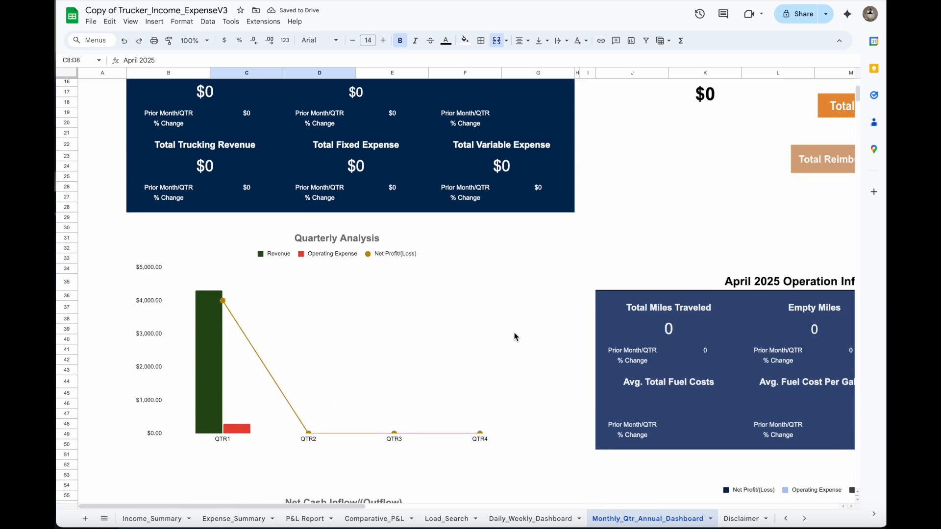
{"action": "scroll", "coordinate": [515, 335], "scroll_direction": "up", "scroll_amount": 5}
{"action": "left_click", "coordinate": [348, 160]}
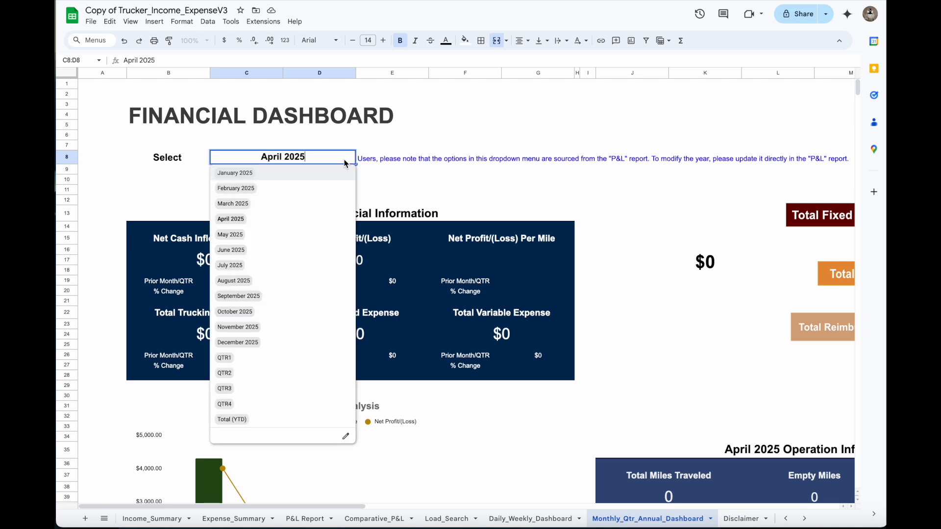
{"action": "left_click", "coordinate": [245, 174]}
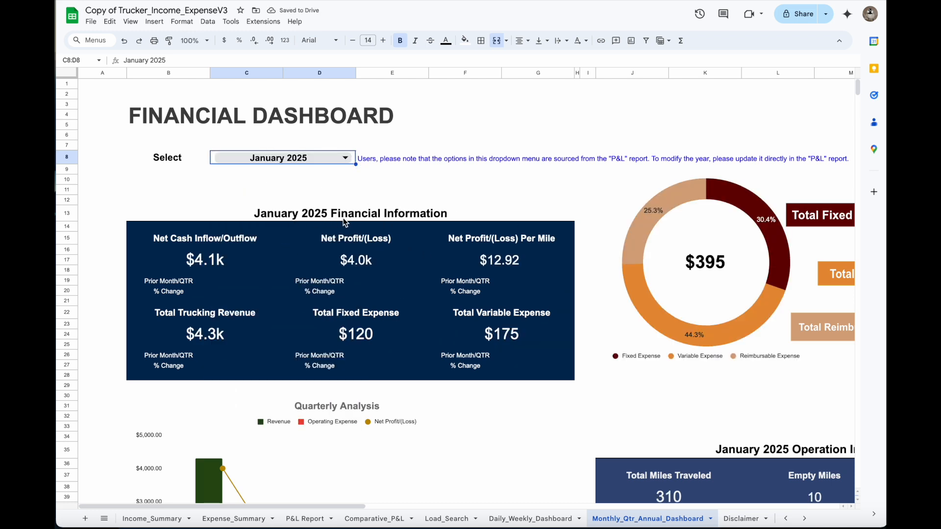
Review the January 2025 expense breakdown chart, operation information and quarterly analysis chart
{"action": "scroll", "coordinate": [510, 242], "scroll_direction": "down", "scroll_amount": 5}
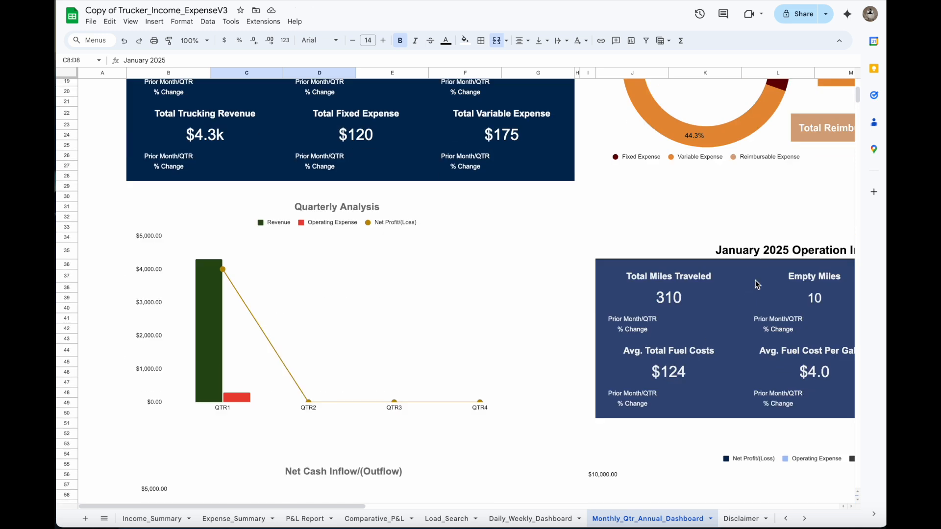
{"action": "left_click_drag", "start_coordinate": [357, 507], "coordinate": [383, 505]}
{"action": "scroll", "coordinate": [616, 364], "scroll_direction": "up", "scroll_amount": 5}
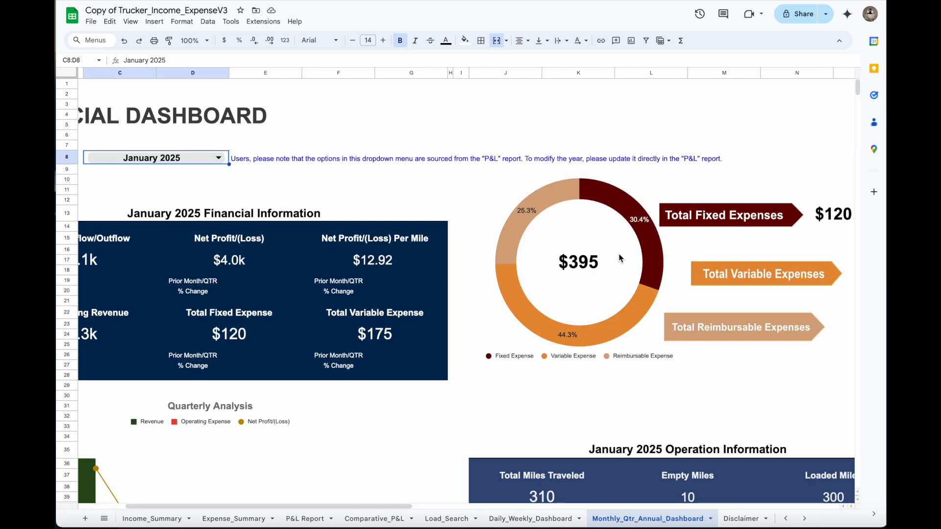
{"action": "scroll", "coordinate": [598, 343], "scroll_direction": "down", "scroll_amount": 1}
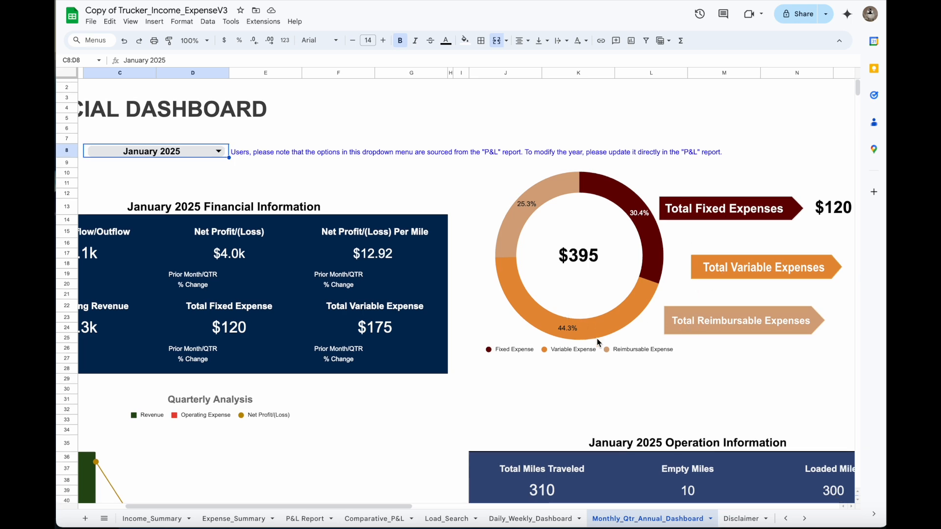
{"action": "scroll", "coordinate": [604, 323], "scroll_direction": "down", "scroll_amount": 4}
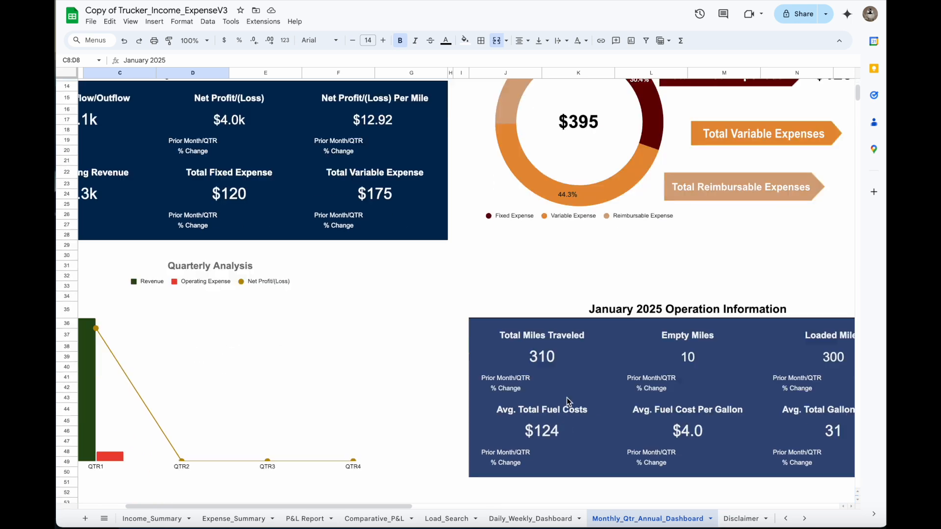
{"action": "scroll", "coordinate": [414, 505], "scroll_direction": "left", "scroll_amount": 3}
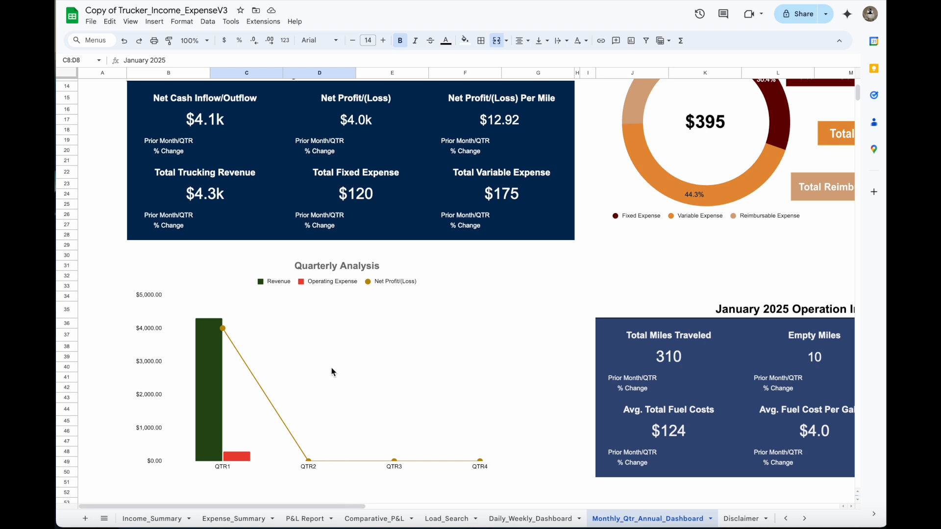
Examine the net cash inflow/outflow chart and the monthly chart of net profit, operating expense and revenue
{"action": "scroll", "coordinate": [331, 367], "scroll_direction": "down", "scroll_amount": 4}
{"action": "scroll", "coordinate": [334, 379], "scroll_direction": "down", "scroll_amount": 4}
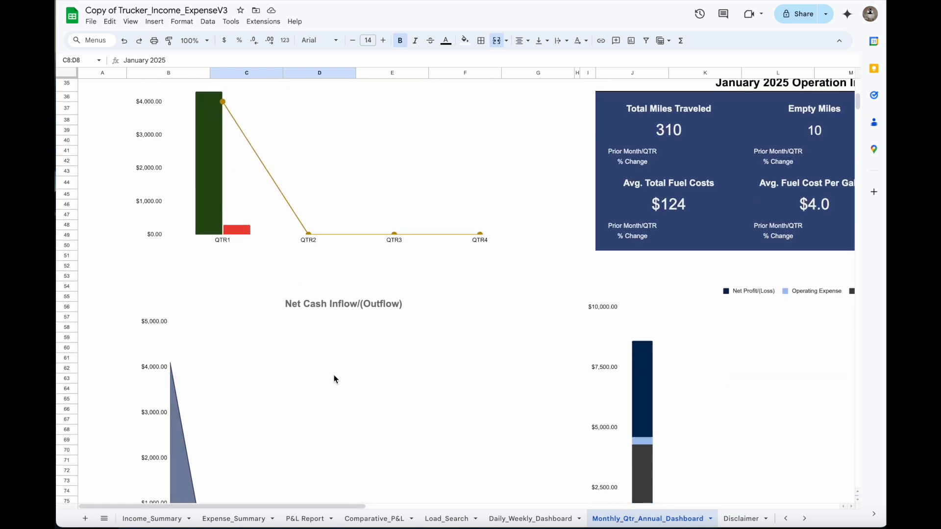
{"action": "scroll", "coordinate": [333, 377], "scroll_direction": "down", "scroll_amount": 3}
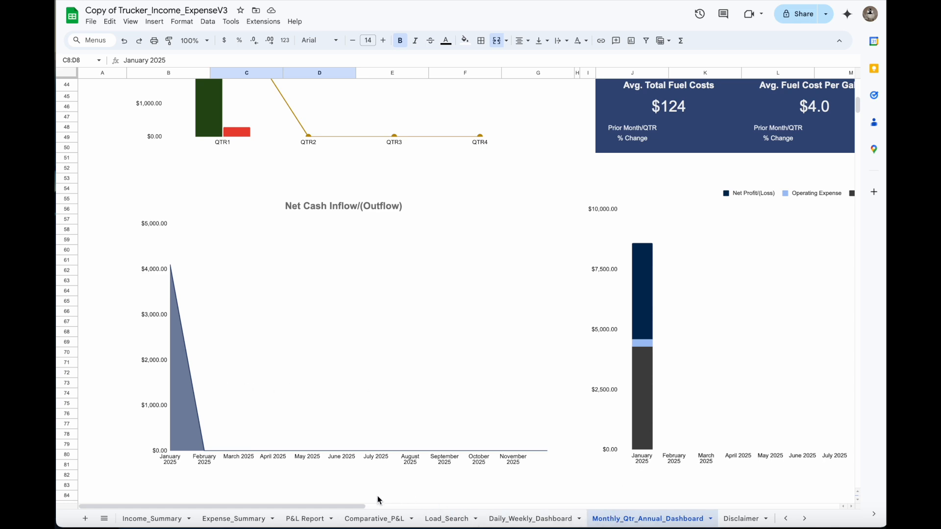
{"action": "left_click_drag", "start_coordinate": [335, 507], "coordinate": [500, 507]}
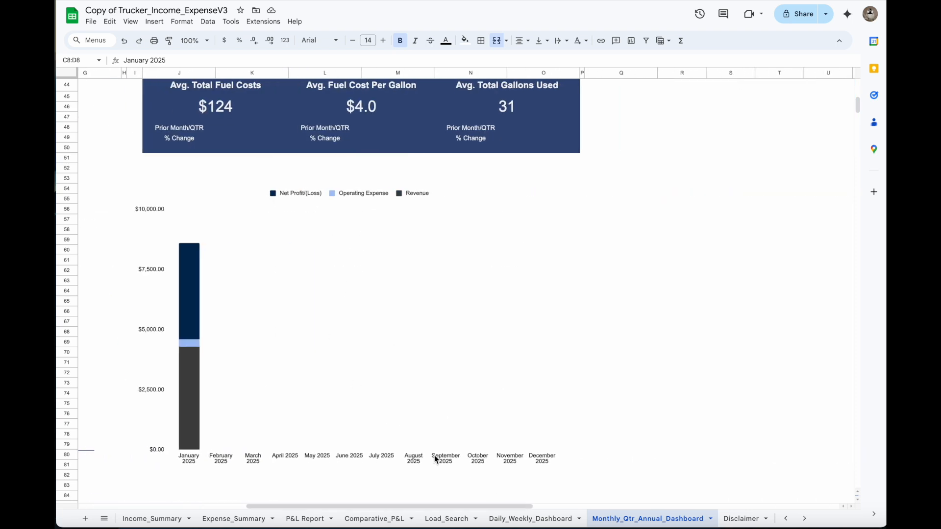
{"action": "left_click_drag", "start_coordinate": [523, 505], "coordinate": [399, 456]}
Review the total revenues and total expenses comparisons, inspecting the December 2024 prior-month cells in the revenue section
{"action": "scroll", "coordinate": [380, 413], "scroll_direction": "down", "scroll_amount": 6}
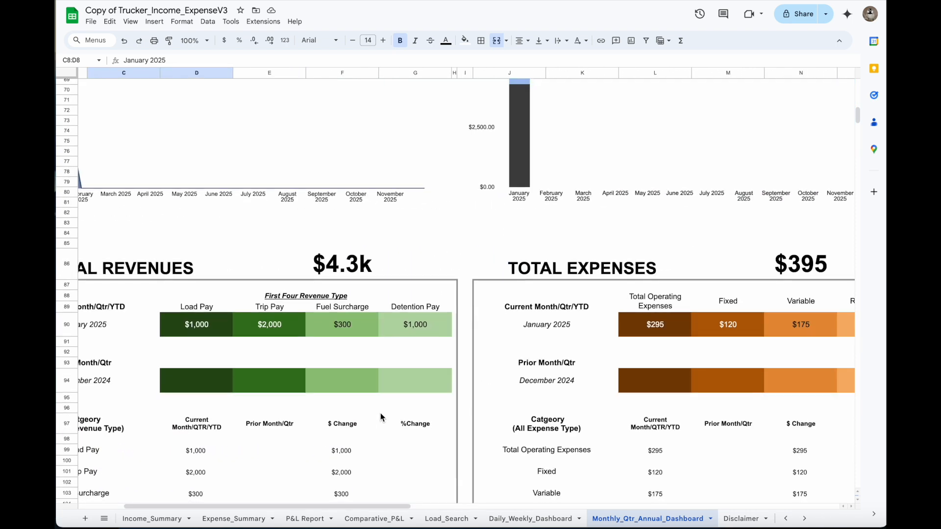
{"action": "left_click_drag", "start_coordinate": [401, 505], "coordinate": [367, 506]}
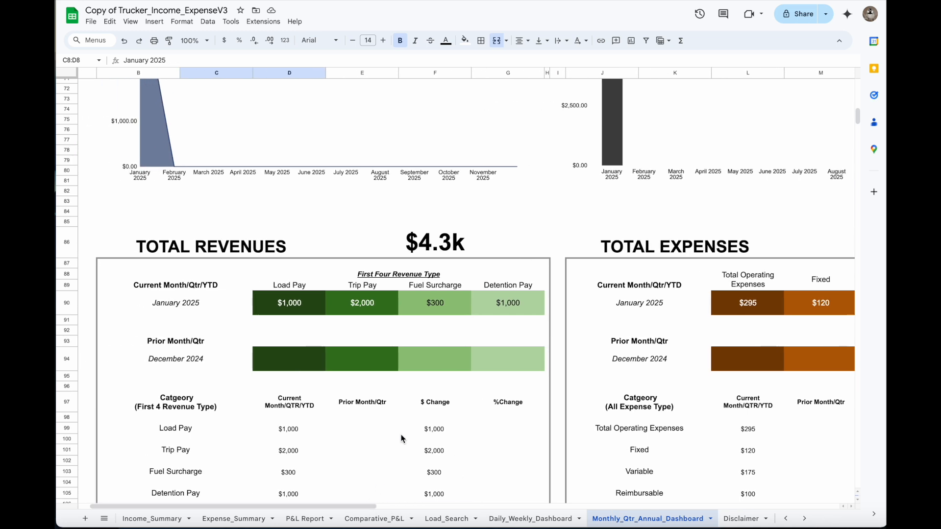
{"action": "scroll", "coordinate": [403, 434], "scroll_direction": "down", "scroll_amount": 1}
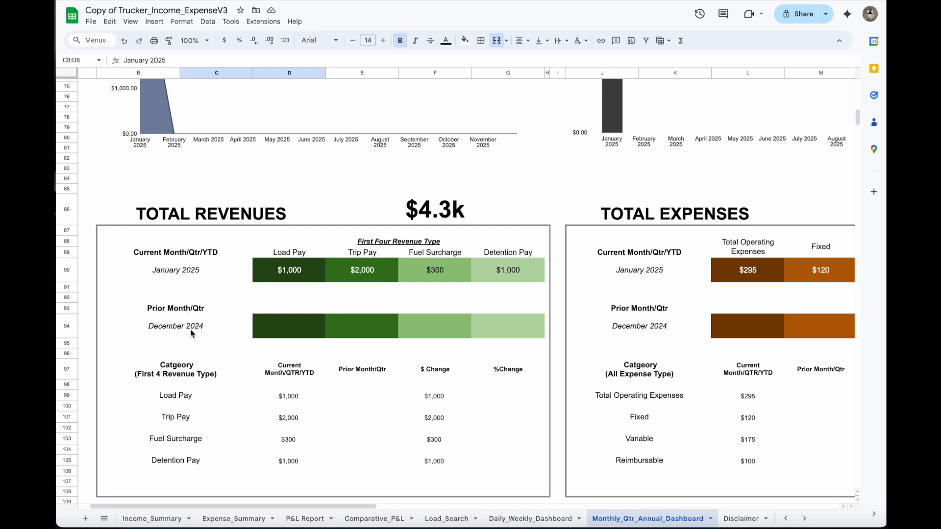
{"action": "scroll", "coordinate": [190, 332], "scroll_direction": "up", "scroll_amount": 15}
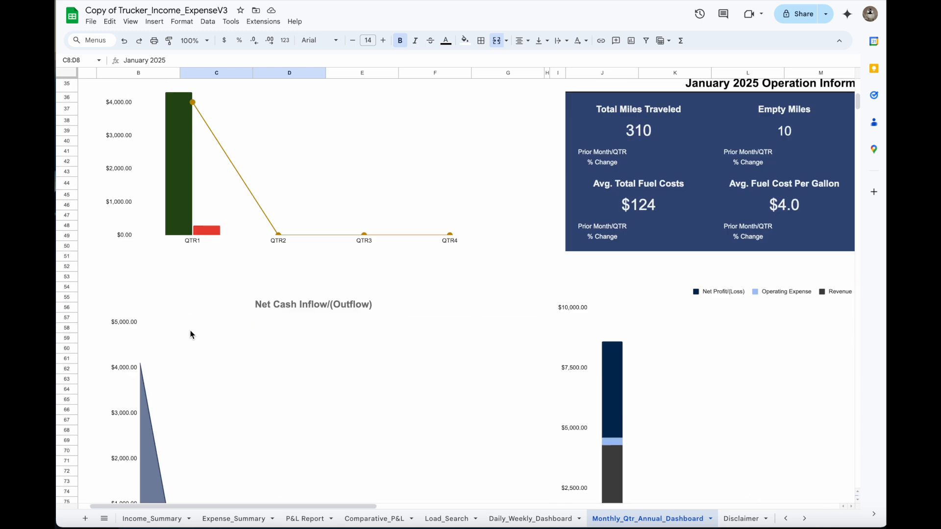
{"action": "scroll", "coordinate": [190, 333], "scroll_direction": "down", "scroll_amount": 12}
{"action": "scroll", "coordinate": [226, 366], "scroll_direction": "down", "scroll_amount": 3}
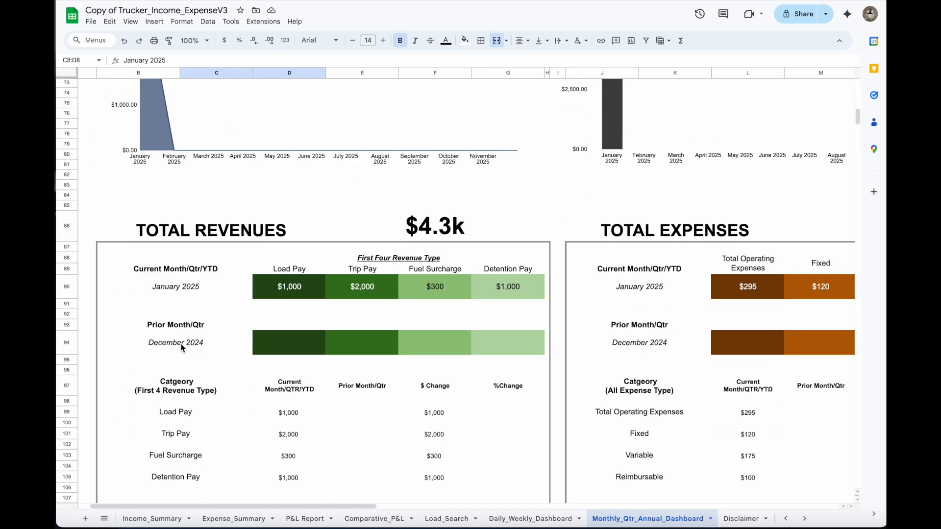
{"action": "left_click", "coordinate": [311, 345]}
{"action": "left_click", "coordinate": [361, 349]}
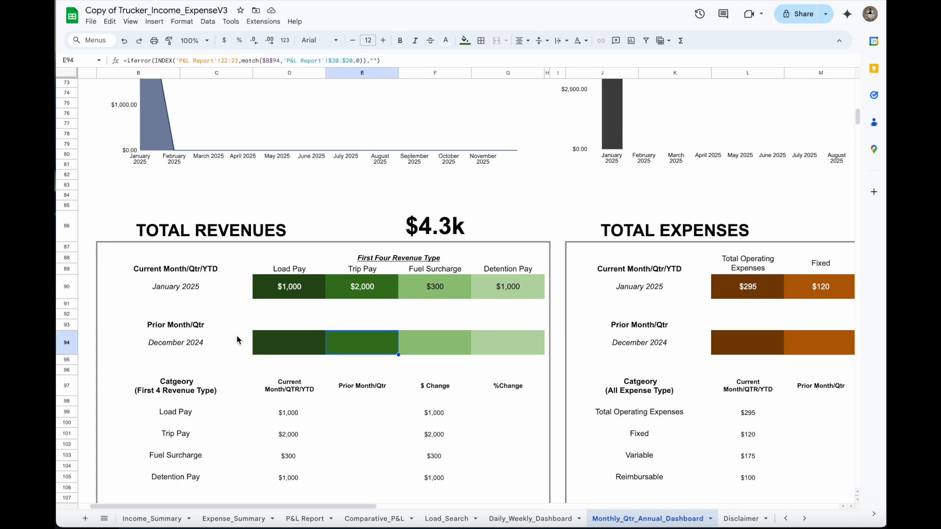
{"action": "left_click", "coordinate": [197, 342]}
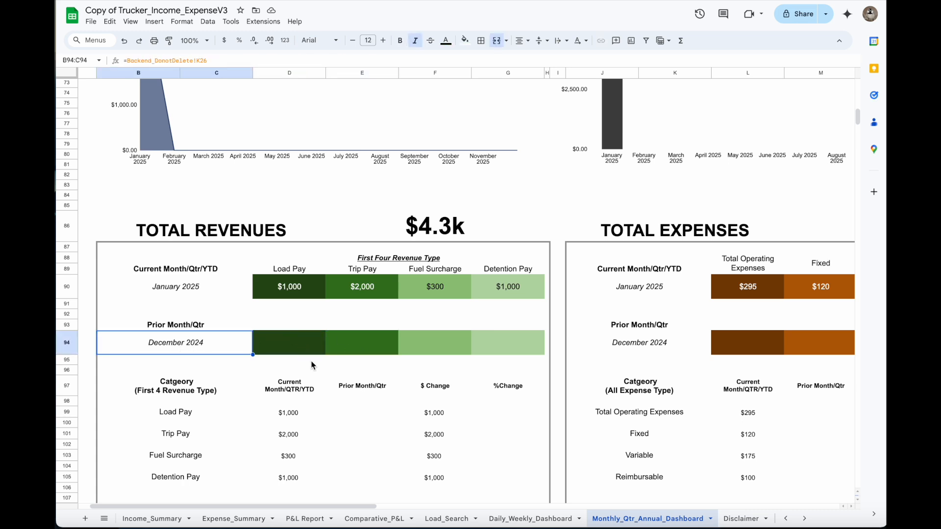
{"action": "scroll", "coordinate": [305, 398], "scroll_direction": "up", "scroll_amount": 20}
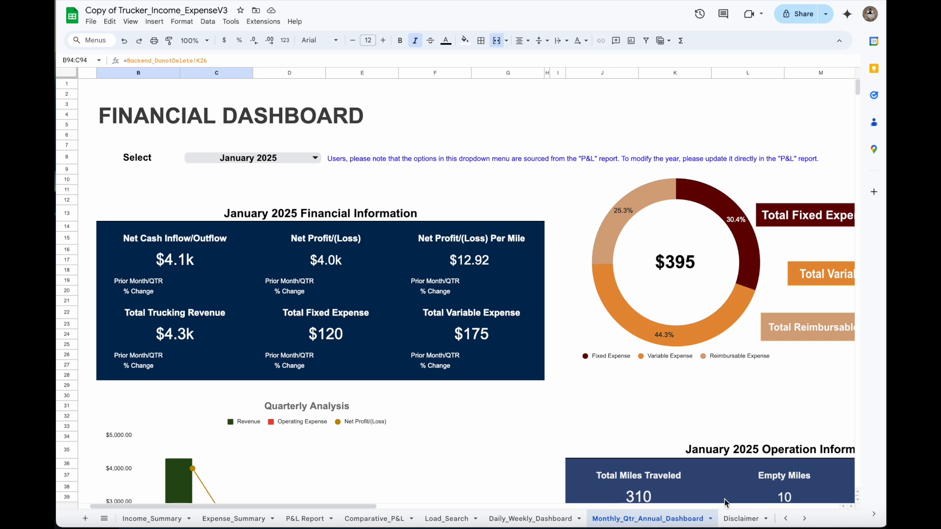
In the Load_Summary log, enter BUS_EXP as the load ID in row 8
{"action": "left_click", "coordinate": [785, 518]}
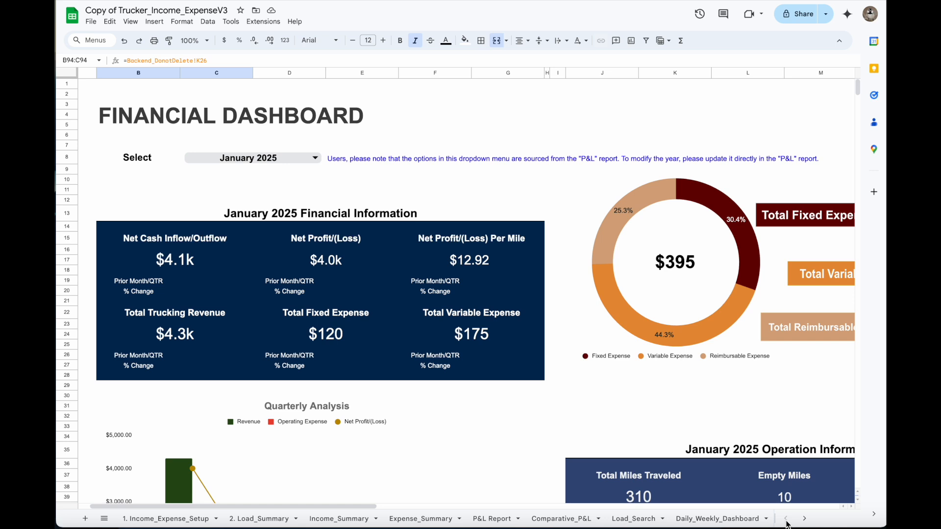
{"action": "left_click", "coordinate": [263, 520]}
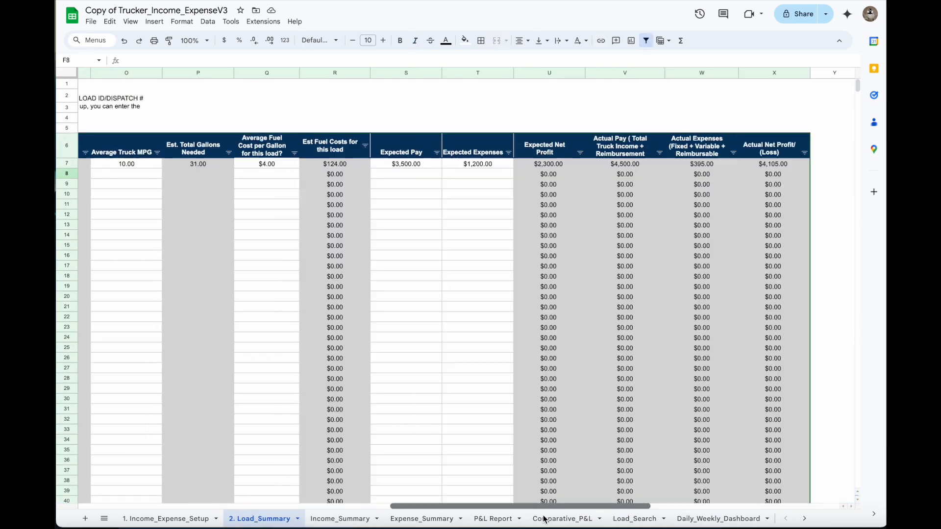
{"action": "left_click_drag", "start_coordinate": [544, 505], "coordinate": [247, 505]}
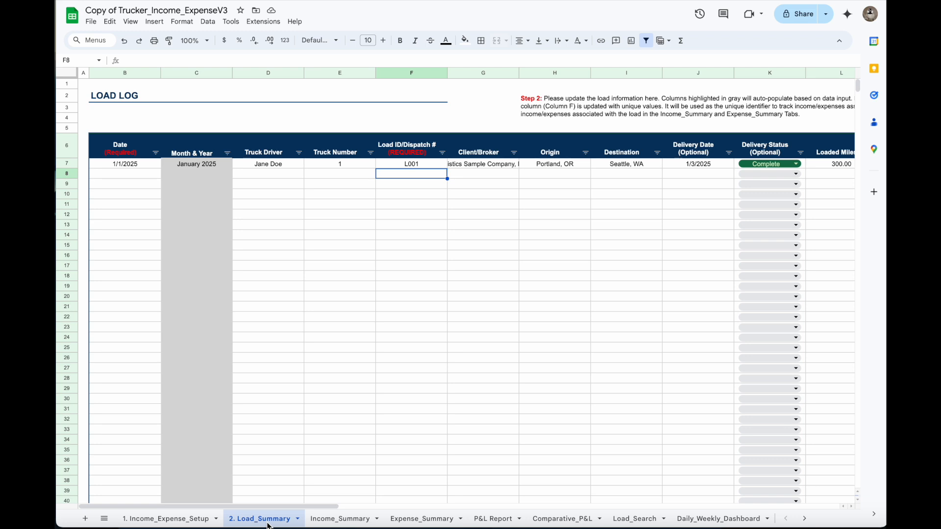
{"action": "type", "text": "BUS"}
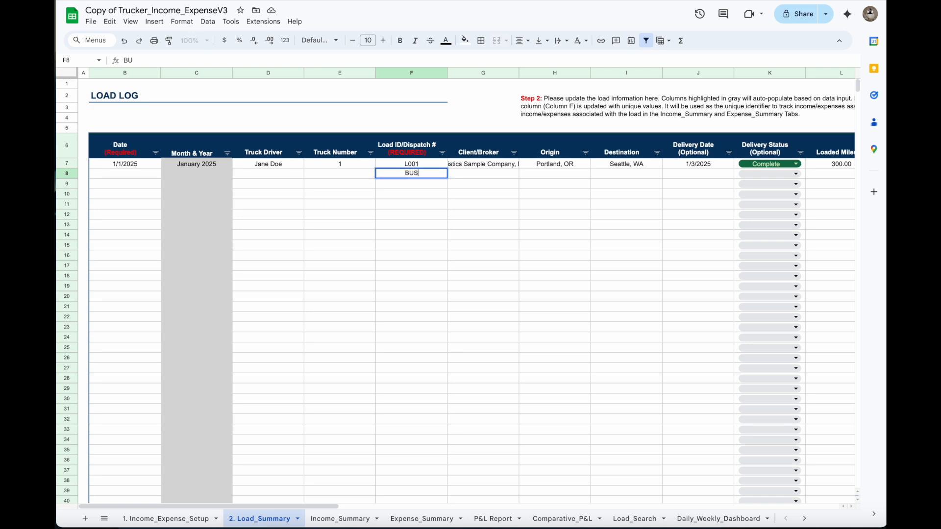
{"action": "type", "text": "_EXP"}
{"action": "left_click", "coordinate": [425, 185]}
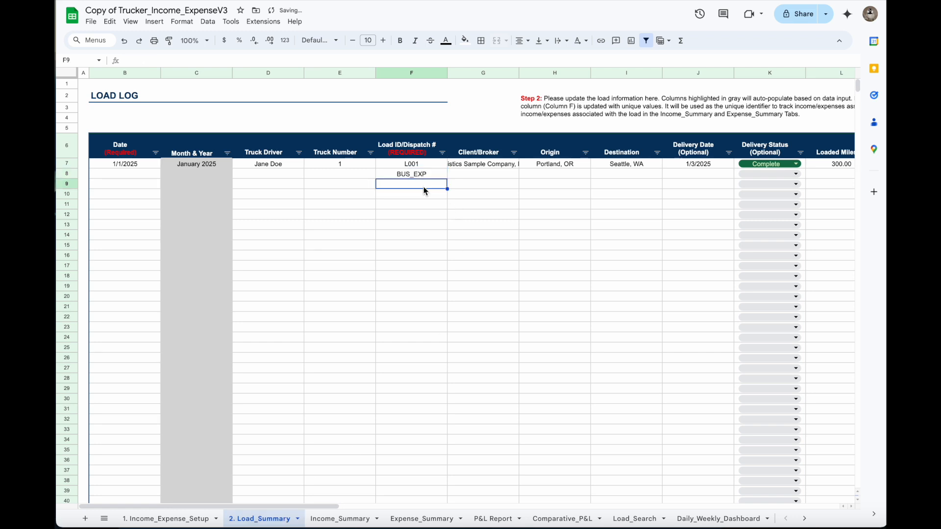
Enter BUS_INCOME as a second general business load ID in row 9 of the load log
{"action": "type", "text": "BUS_INC"}
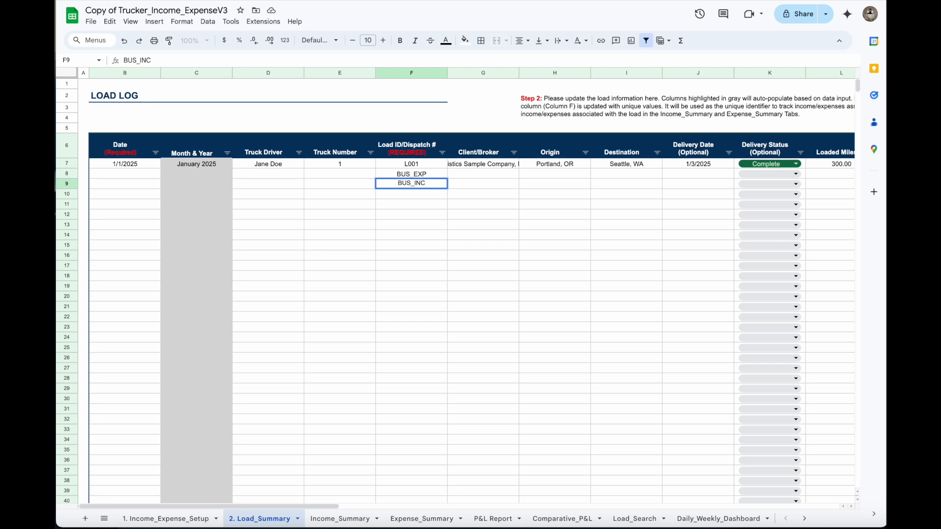
{"action": "type", "text": "OME"}
{"action": "key", "text": "Return"}
Clear the BUS_INCOME load ID from row 9 of the load log
{"action": "left_click", "coordinate": [417, 175]}
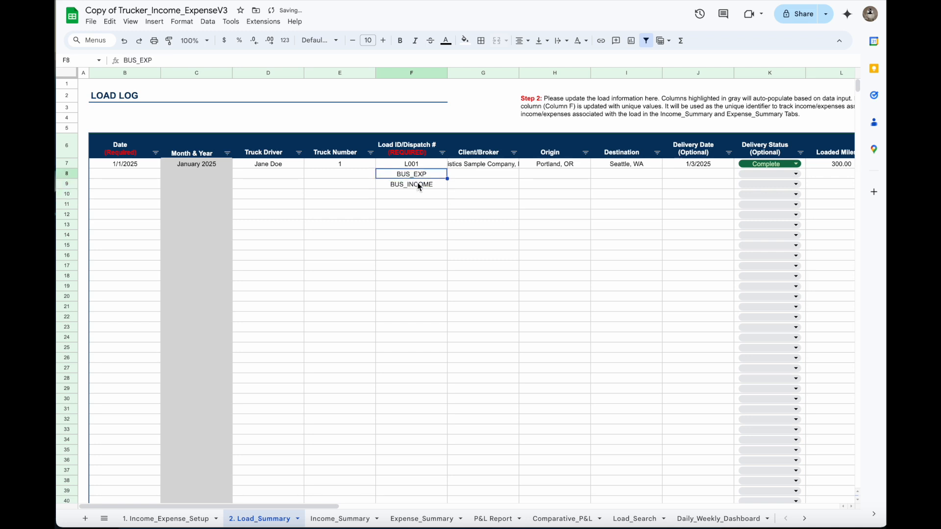
{"action": "left_click", "coordinate": [417, 184]}
{"action": "left_click", "coordinate": [416, 176]}
{"action": "key", "text": "Down"}
{"action": "key", "text": "Delete"}
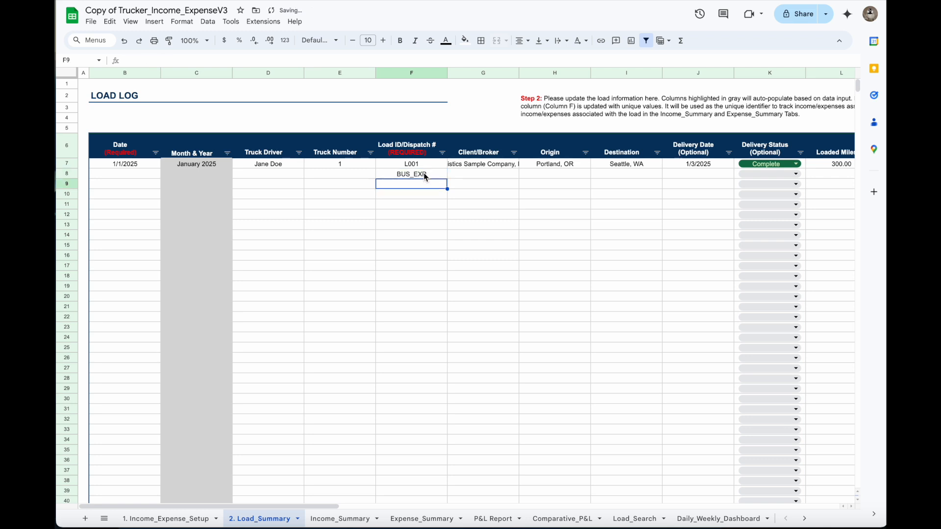
Change the load ID in row 8 of the load log to BUS_INCOME_EXP
{"action": "left_click", "coordinate": [425, 176]}
{"action": "left_click", "coordinate": [140, 60]}
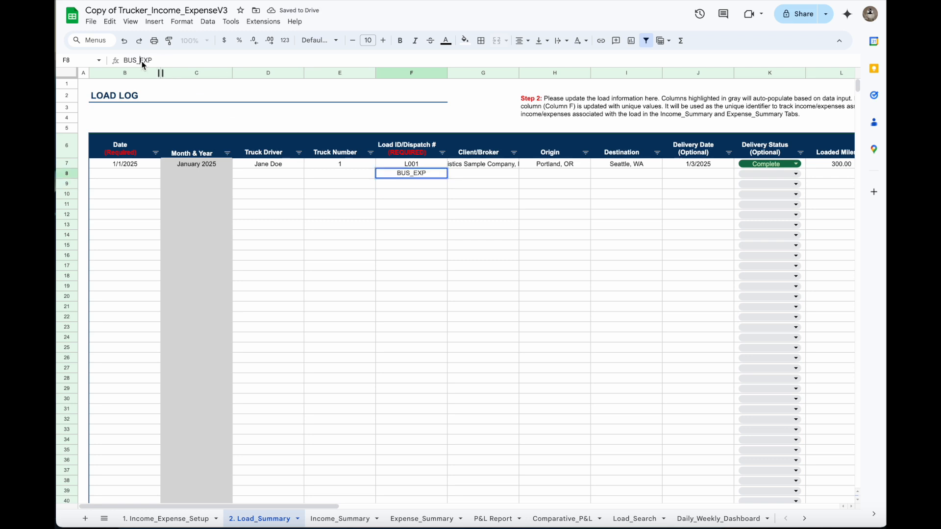
{"action": "type", "text": "Income"}
{"action": "key", "text": "BackSpace"}
{"action": "key", "text": "BackSpace"}
{"action": "key", "text": "BackSpace"}
{"action": "key", "text": "BackSpace"}
{"action": "key", "text": "BackSpace"}
{"action": "key", "text": "BackSpace"}
{"action": "type", "text": "INCOME_"}
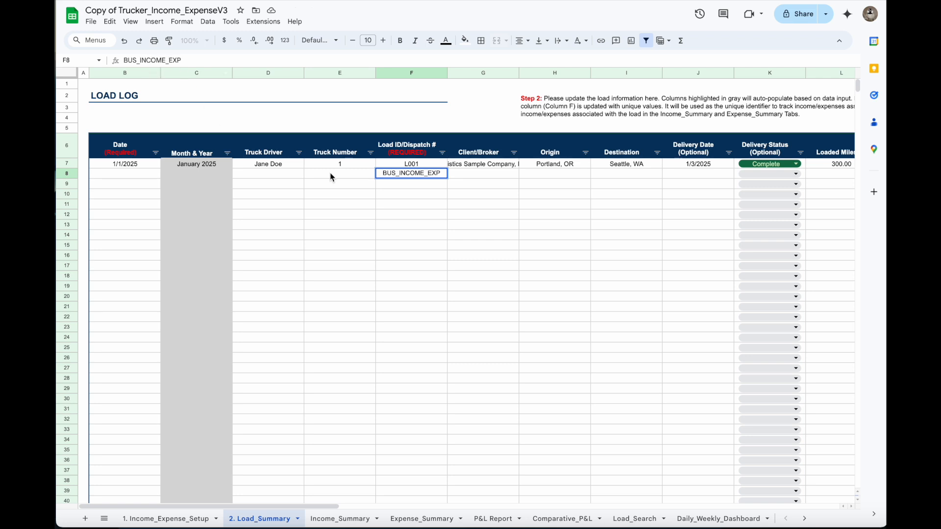
{"action": "left_click", "coordinate": [401, 202]}
{"action": "left_click", "coordinate": [419, 178]}
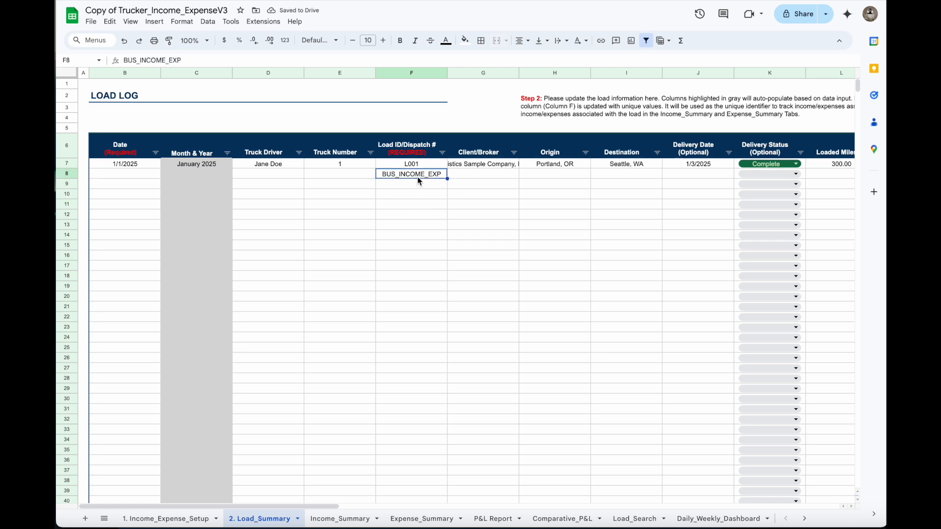
Inspect the client/broker, origin, destination, delivery date and date cells in row 8 of the load log
{"action": "left_click", "coordinate": [495, 176]}
{"action": "left_click", "coordinate": [564, 177]}
{"action": "left_click", "coordinate": [632, 177]}
{"action": "left_click", "coordinate": [691, 176]}
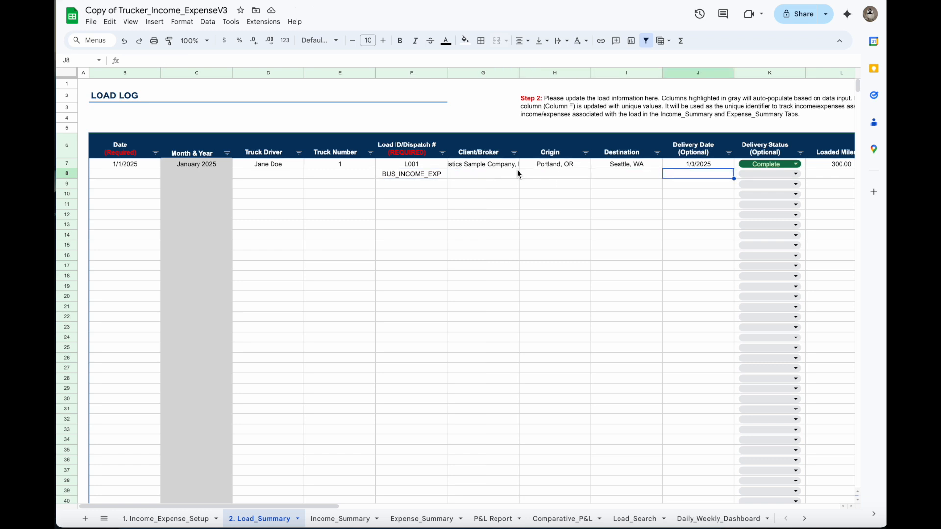
{"action": "left_click", "coordinate": [483, 175]}
{"action": "left_click", "coordinate": [612, 175]}
{"action": "left_click", "coordinate": [679, 178]}
{"action": "left_click", "coordinate": [126, 177]}
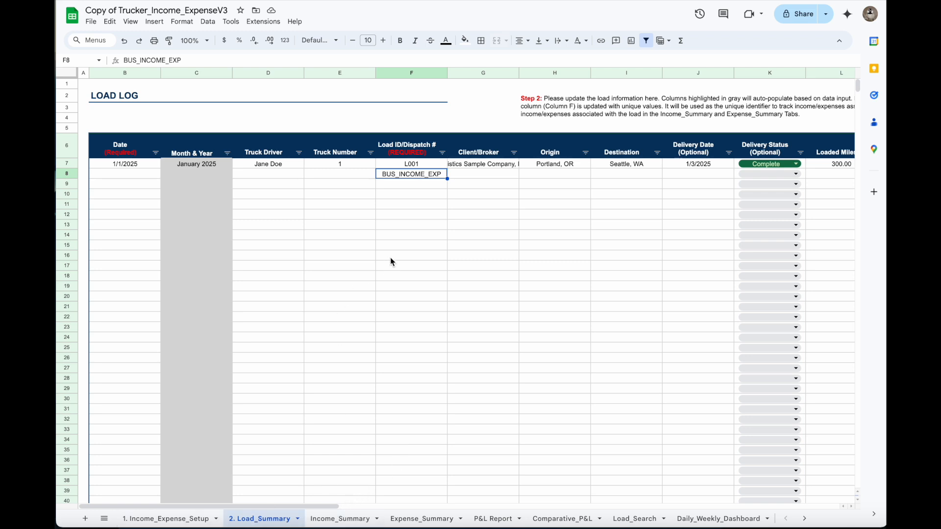
In the Income_Expense_Setup sheet, rename the Other Pay revenue description to Dividend Income
{"action": "left_click", "coordinate": [187, 522]}
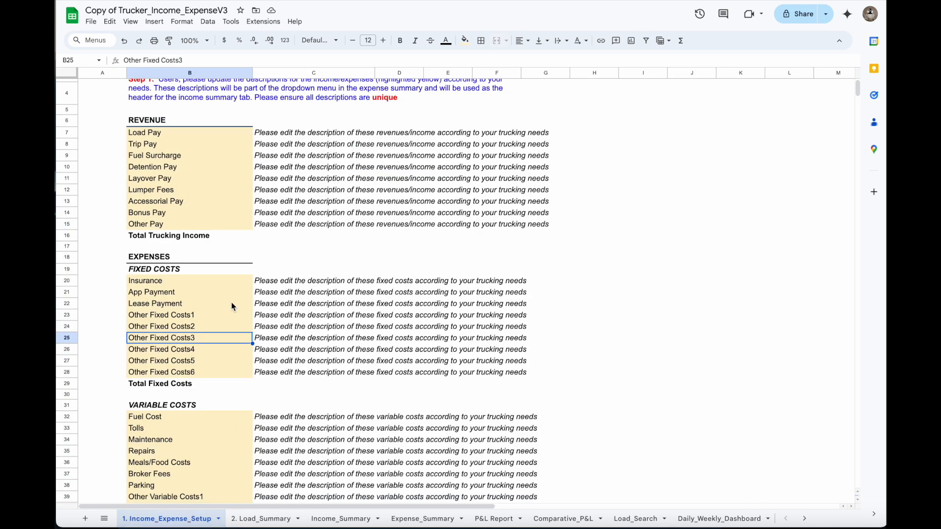
{"action": "left_click", "coordinate": [157, 226]}
{"action": "type", "text": "Dividend Income"}
{"action": "left_click", "coordinate": [290, 240]}
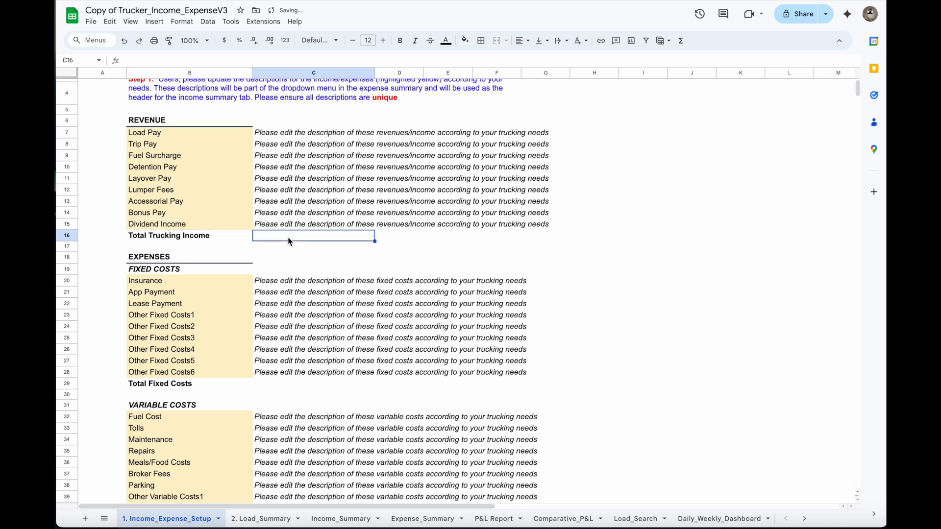
In the Income_Summary log, add an entry in row 6 dated 1/31/2025 with load ID BUS_INCOME_EXP
{"action": "left_click", "coordinate": [338, 520]}
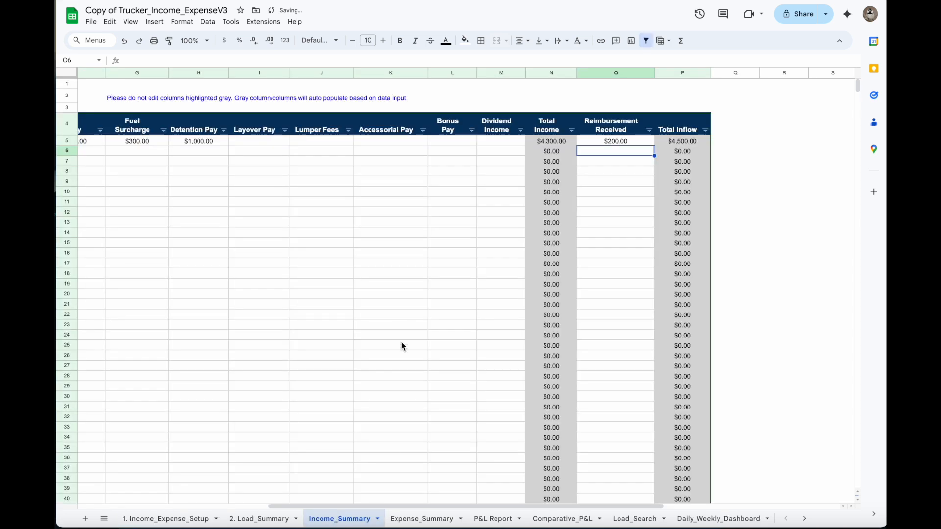
{"action": "scroll", "coordinate": [328, 496], "scroll_direction": "left", "scroll_amount": 10}
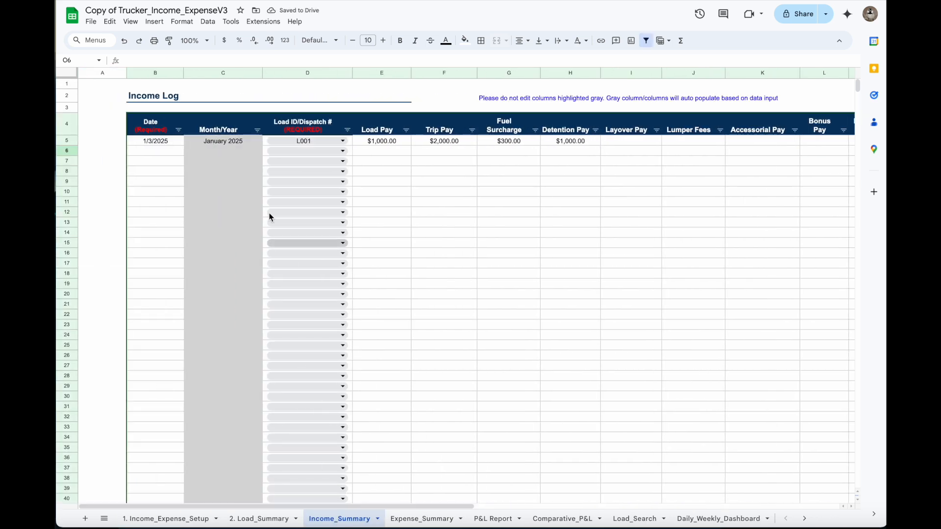
{"action": "left_click", "coordinate": [159, 152]}
{"action": "type", "text": "1/31/2025"}
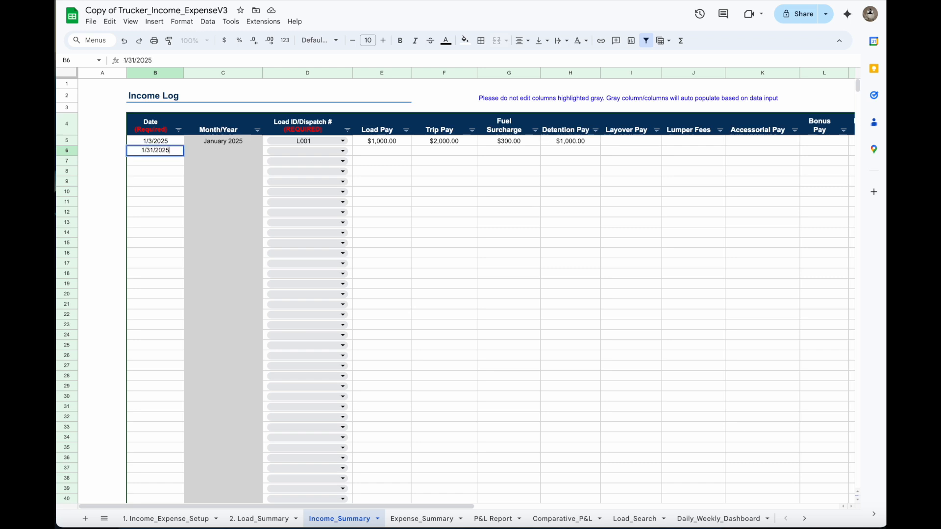
{"action": "left_click", "coordinate": [404, 159]}
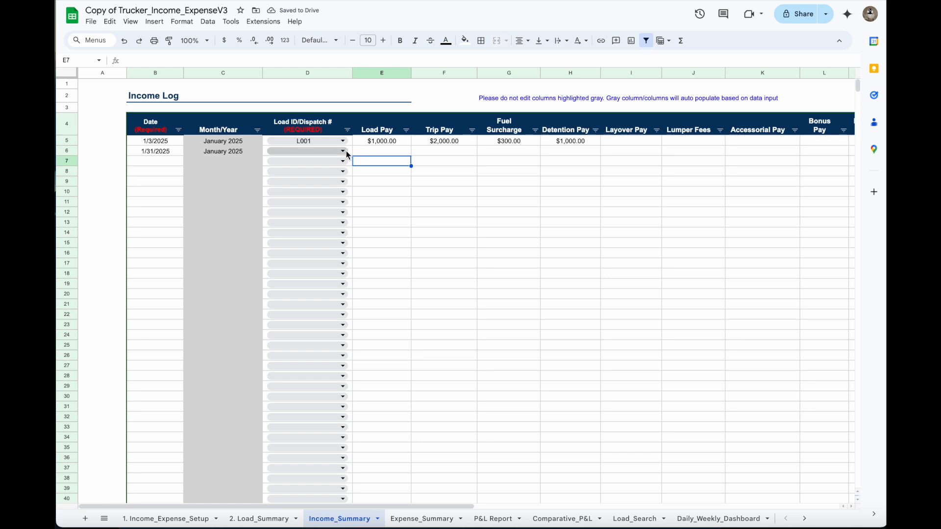
{"action": "left_click", "coordinate": [346, 151]}
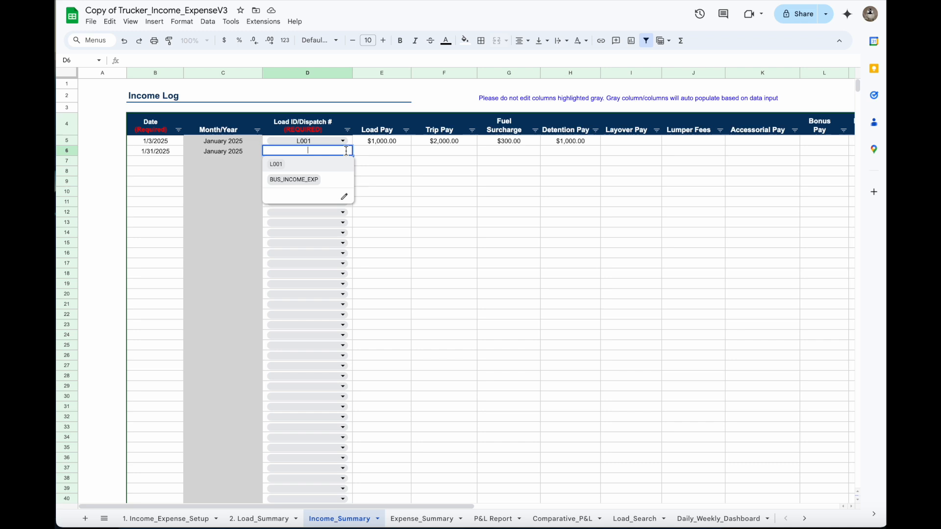
{"action": "left_click", "coordinate": [330, 178]}
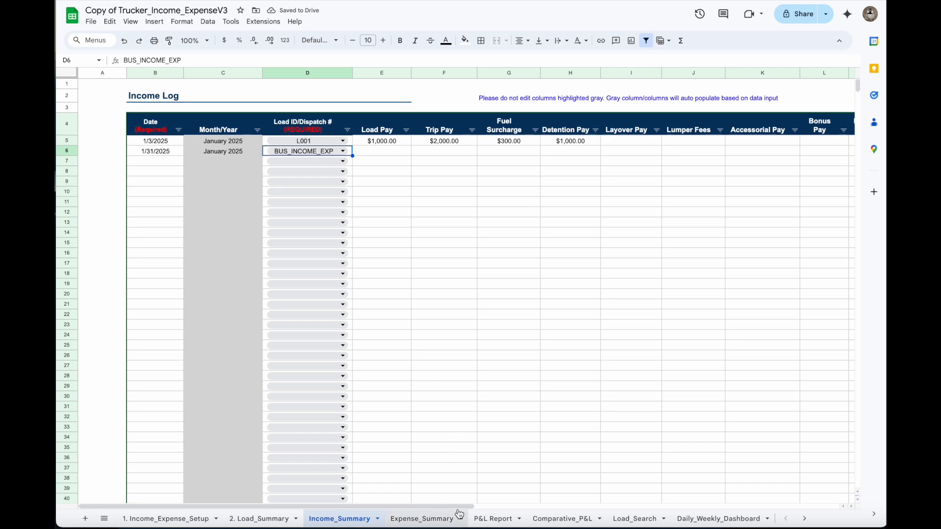
Enter 25000 as the dividend income for the BUS_INCOME_EXP entry and check its income and inflow totals
{"action": "left_click_drag", "start_coordinate": [466, 508], "coordinate": [557, 507]}
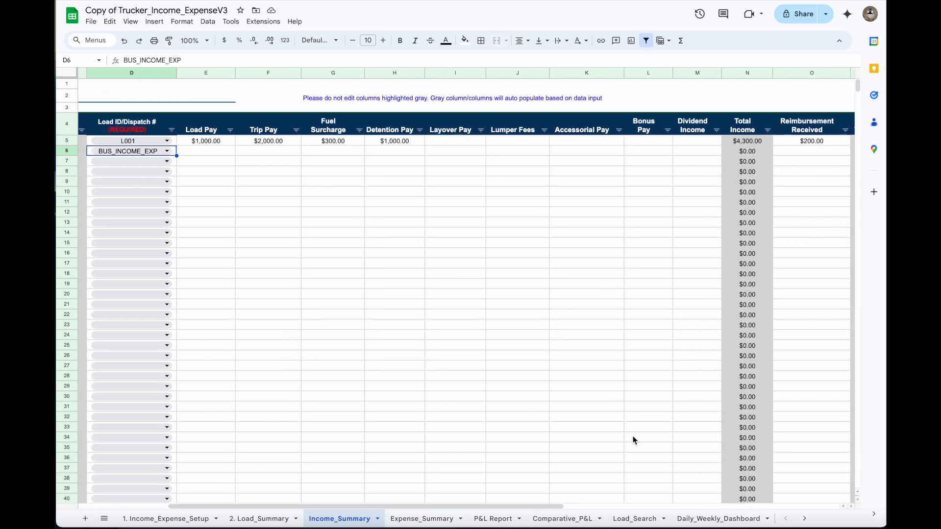
{"action": "left_click", "coordinate": [690, 153]}
{"action": "type", "text": "25000"}
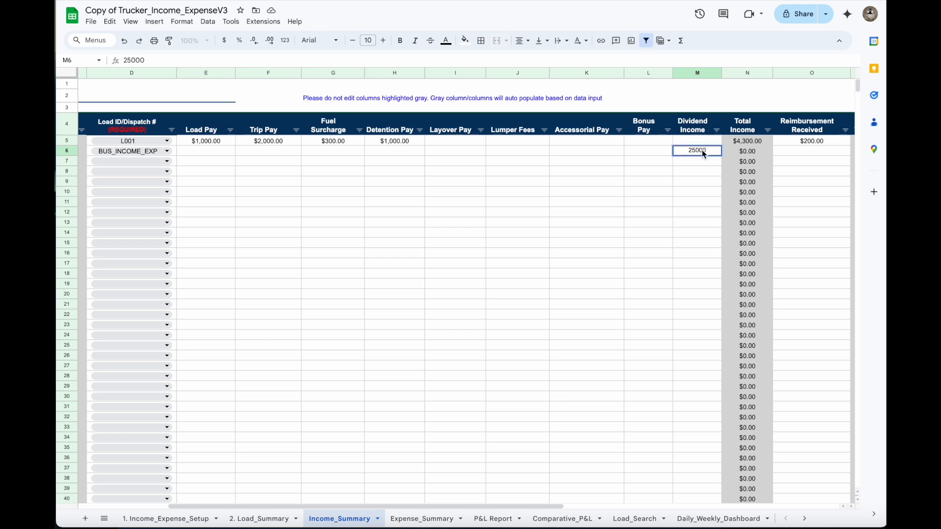
{"action": "left_click", "coordinate": [696, 182]}
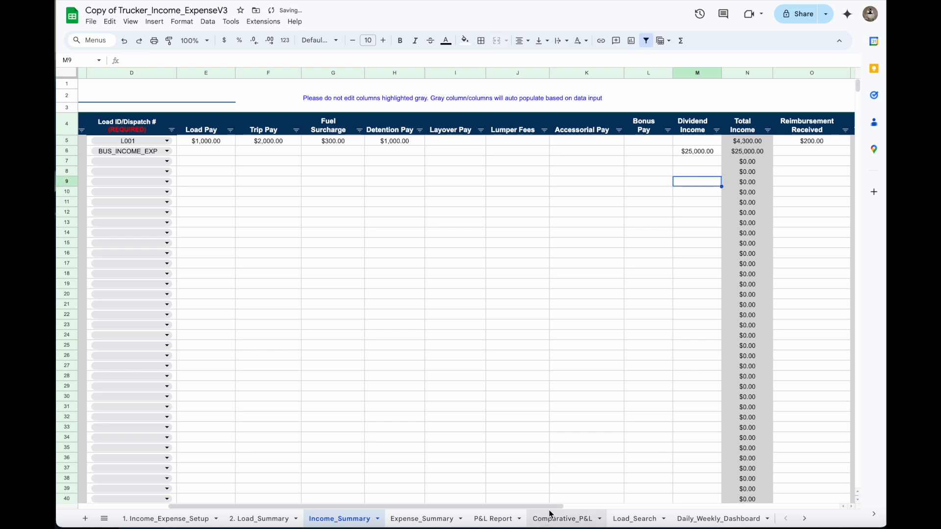
{"action": "scroll", "coordinate": [552, 510], "scroll_direction": "right", "scroll_amount": 5}
{"action": "scroll", "coordinate": [552, 510], "scroll_direction": "left", "scroll_amount": 5}
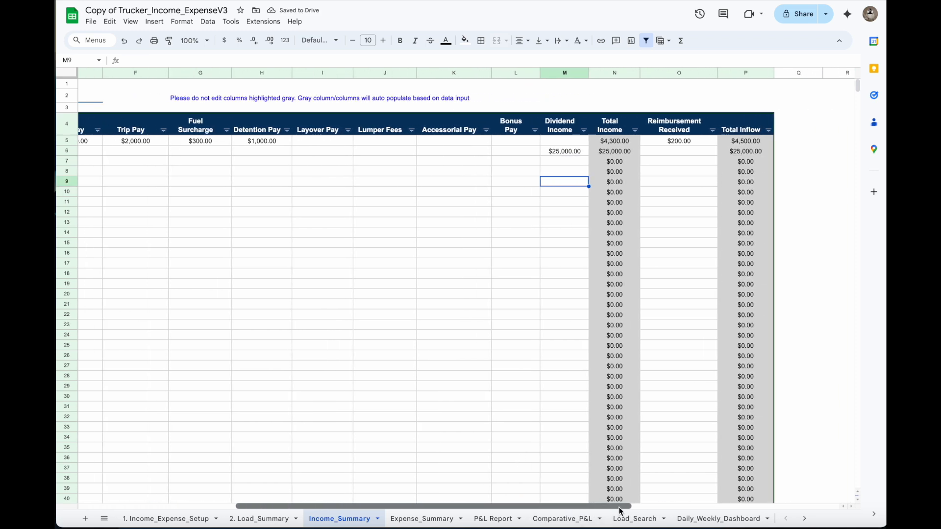
{"action": "scroll", "coordinate": [551, 508], "scroll_direction": "left", "scroll_amount": 3}
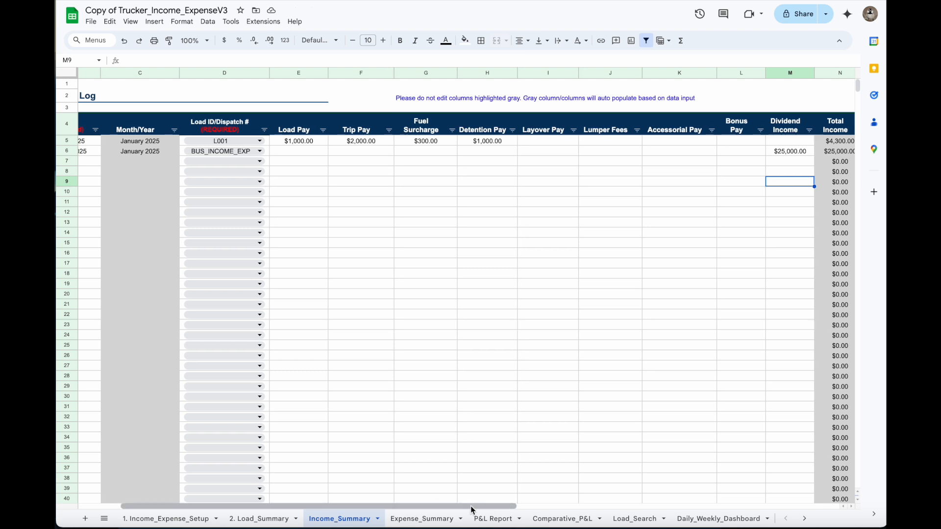
In the Expense_Summary log, add an entry in row 10 dated 1/25/2025 with load ID BUS_INCOME_EXP
{"action": "left_click", "coordinate": [426, 518]}
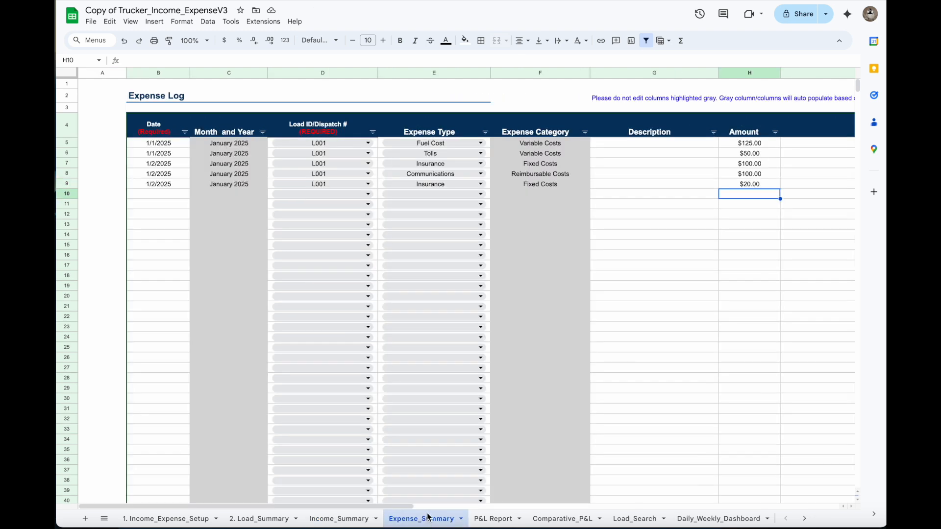
{"action": "left_click", "coordinate": [167, 196]}
{"action": "type", "text": "1/2"}
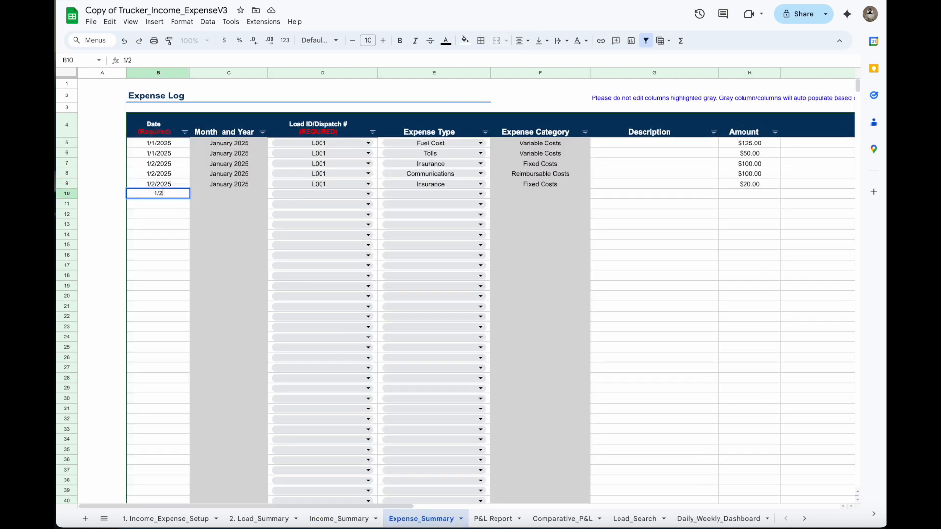
{"action": "type", "text": "5/2025"}
{"action": "key", "text": "Return"}
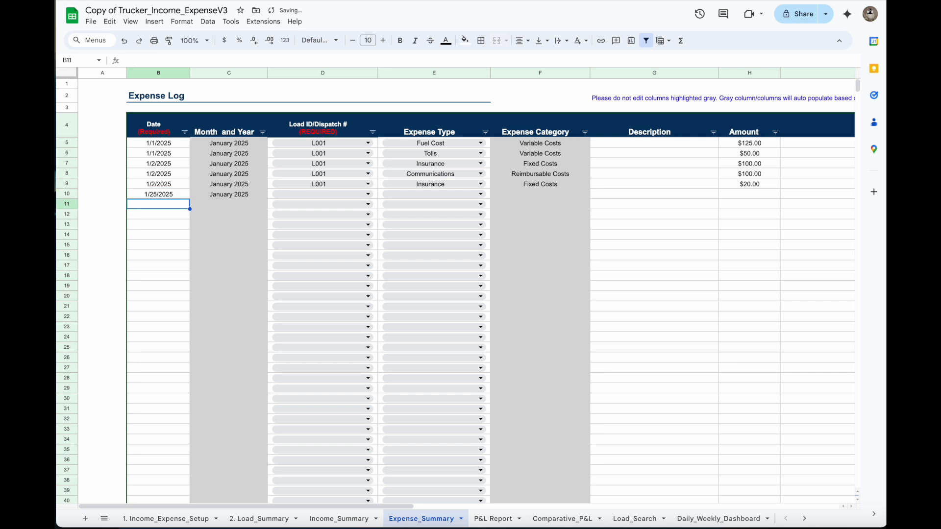
{"action": "left_click", "coordinate": [325, 194]}
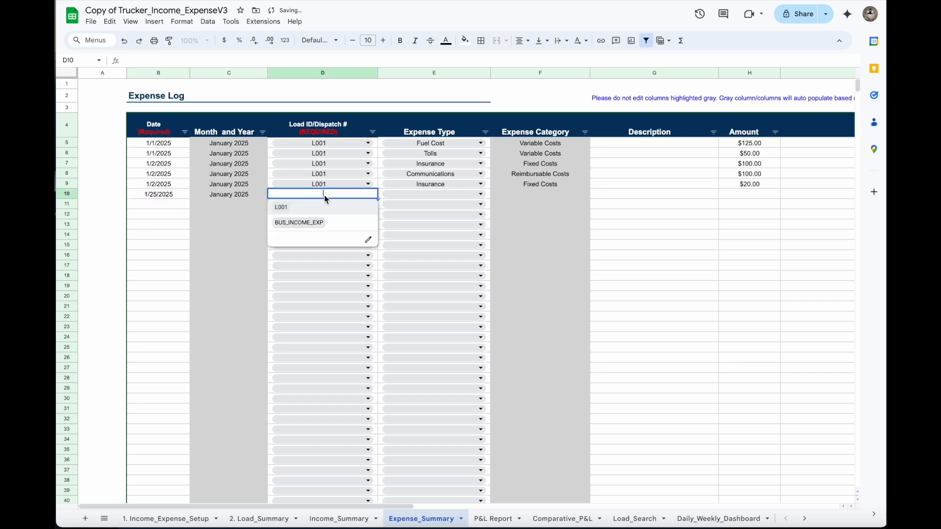
{"action": "left_click", "coordinate": [313, 222]}
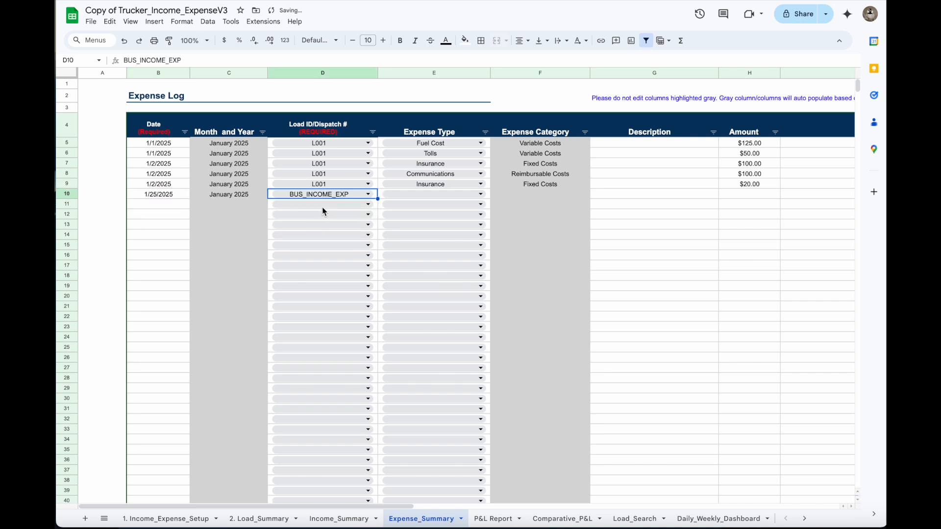
{"action": "left_click", "coordinate": [368, 195]}
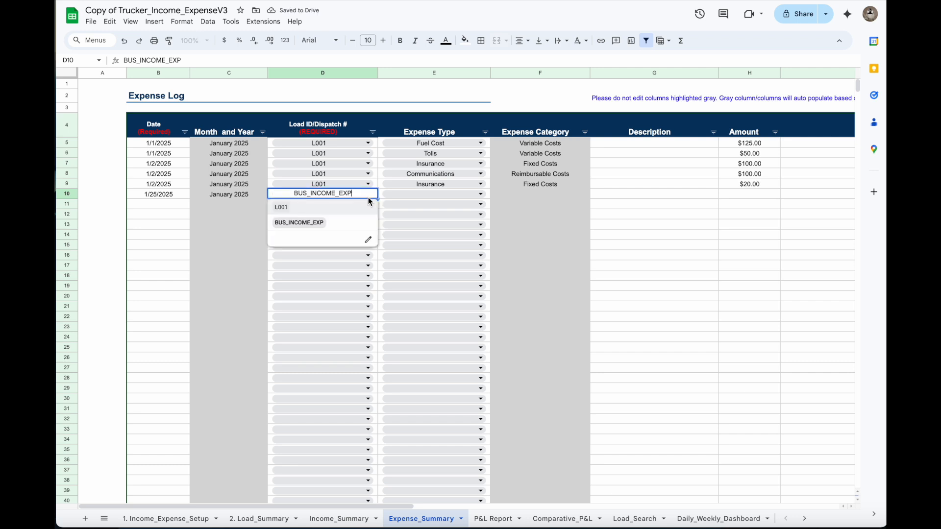
{"action": "left_click", "coordinate": [337, 222]}
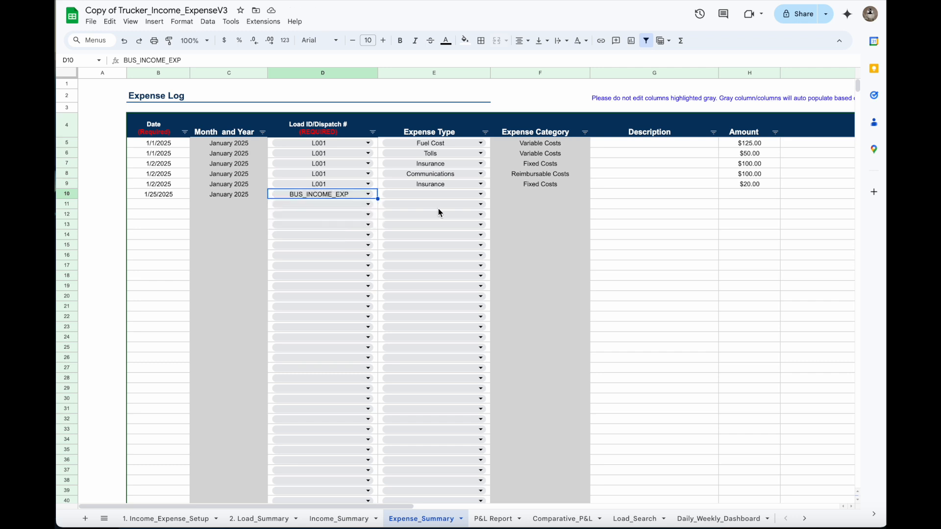
Set the row 10 expense type to Lease Payment and enter an amount of 5000
{"action": "left_click", "coordinate": [480, 195]}
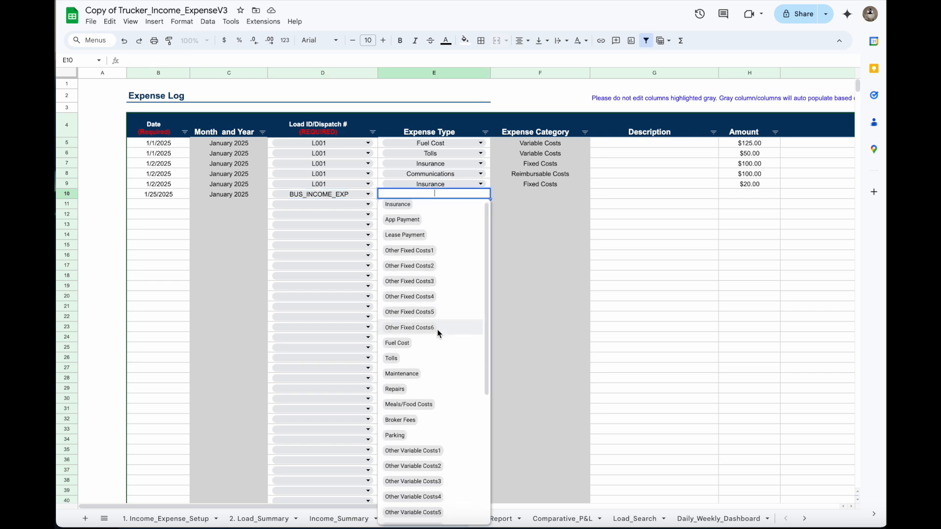
{"action": "scroll", "coordinate": [437, 330], "scroll_direction": "down", "scroll_amount": 1}
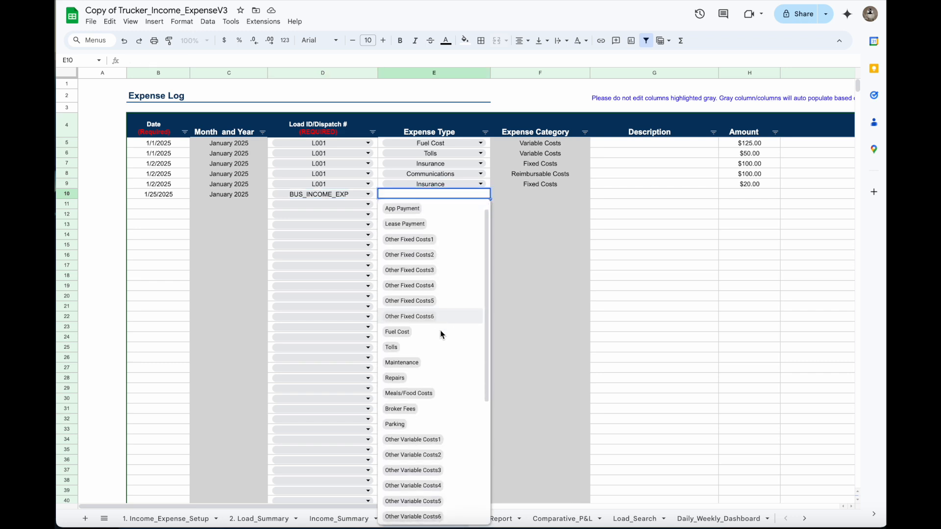
{"action": "left_click", "coordinate": [431, 225]}
{"action": "left_click", "coordinate": [741, 195]}
{"action": "type", "text": "5000"}
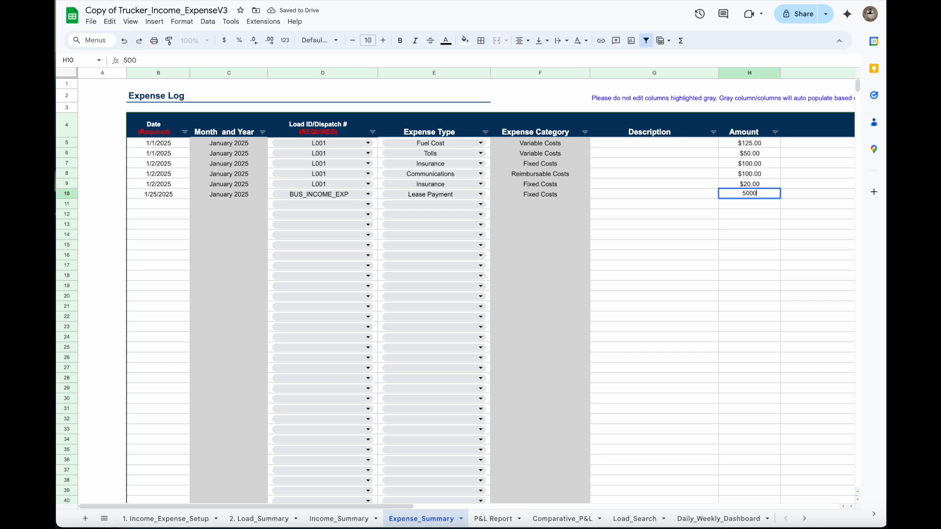
{"action": "key", "text": "Return"}
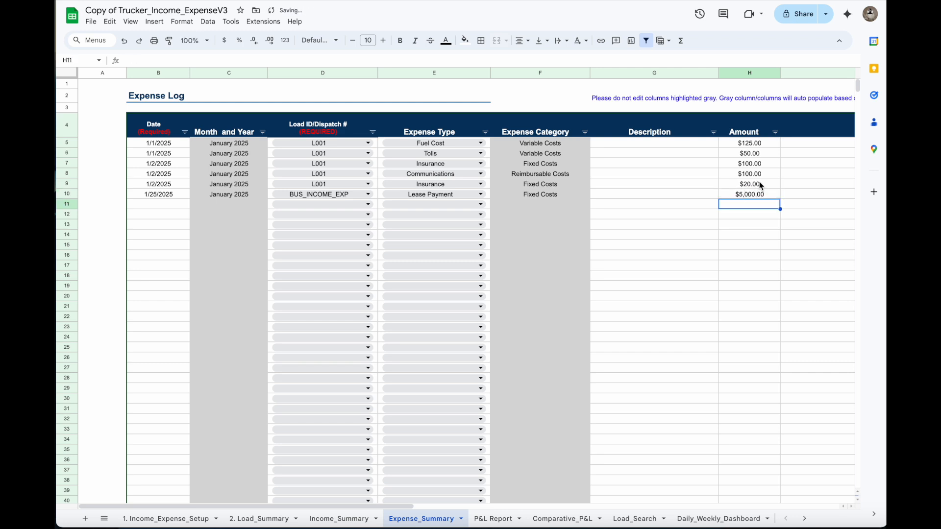
Change the lease payment amount in row 10 of the expense log to 1000
{"action": "left_click", "coordinate": [748, 193]}
{"action": "type", "text": "1000"}
{"action": "key", "text": "Return"}
Open the P&L Report and review the January 2025 trucking income, operating expenses, net profit and reimbursable costs
{"action": "left_click", "coordinate": [487, 519]}
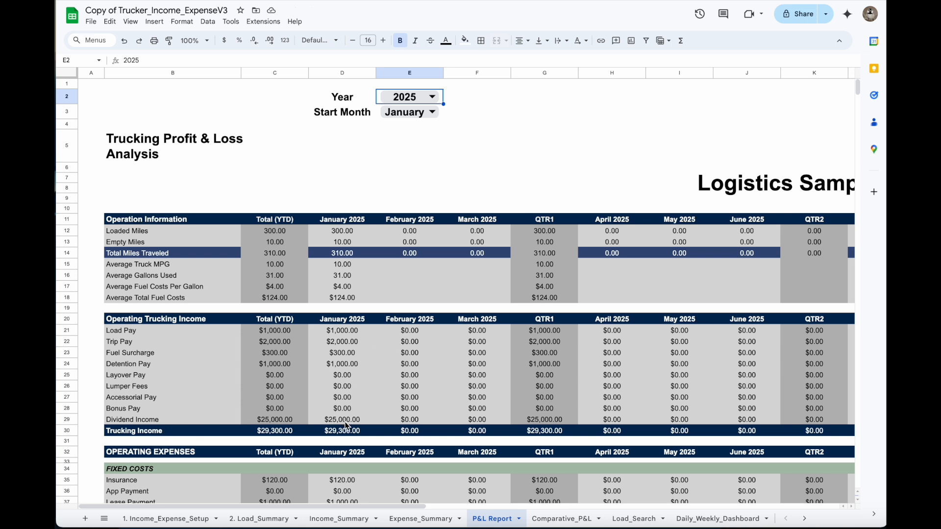
{"action": "scroll", "coordinate": [345, 421], "scroll_direction": "down", "scroll_amount": 6}
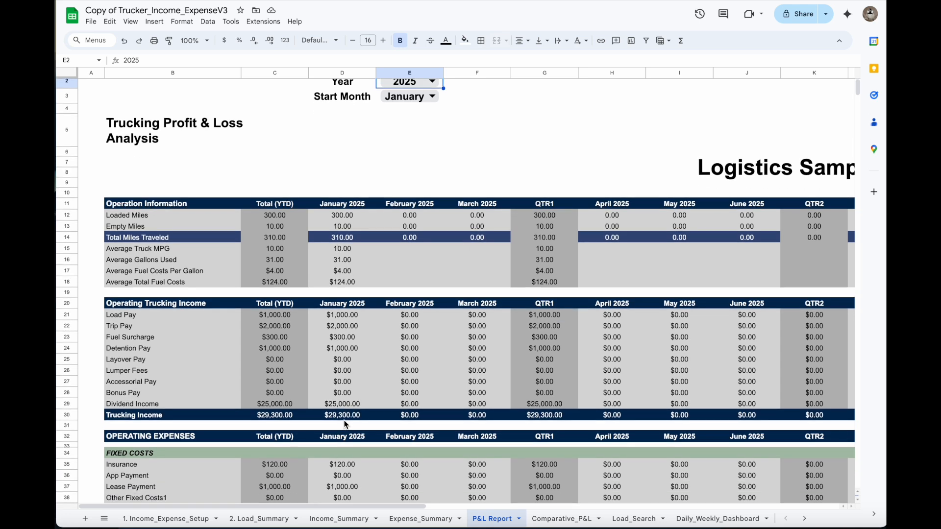
{"action": "scroll", "coordinate": [344, 421], "scroll_direction": "down", "scroll_amount": 5}
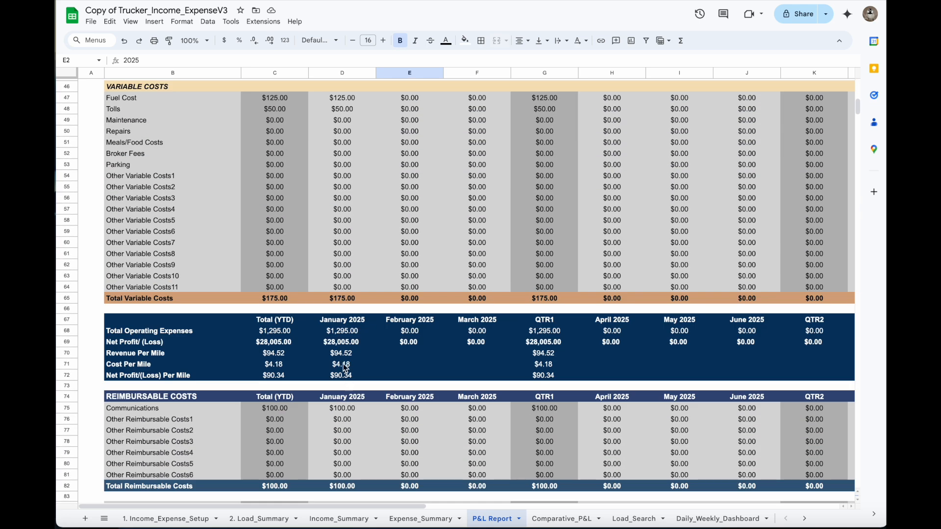
In the Expense_Summary log, enter the dates 2/25/2025 in row 11 and 3/25/2025 in row 12
{"action": "scroll", "coordinate": [327, 357], "scroll_direction": "up", "scroll_amount": 1}
{"action": "scroll", "coordinate": [184, 255], "scroll_direction": "up", "scroll_amount": 2}
{"action": "scroll", "coordinate": [258, 292], "scroll_direction": "up", "scroll_amount": 5}
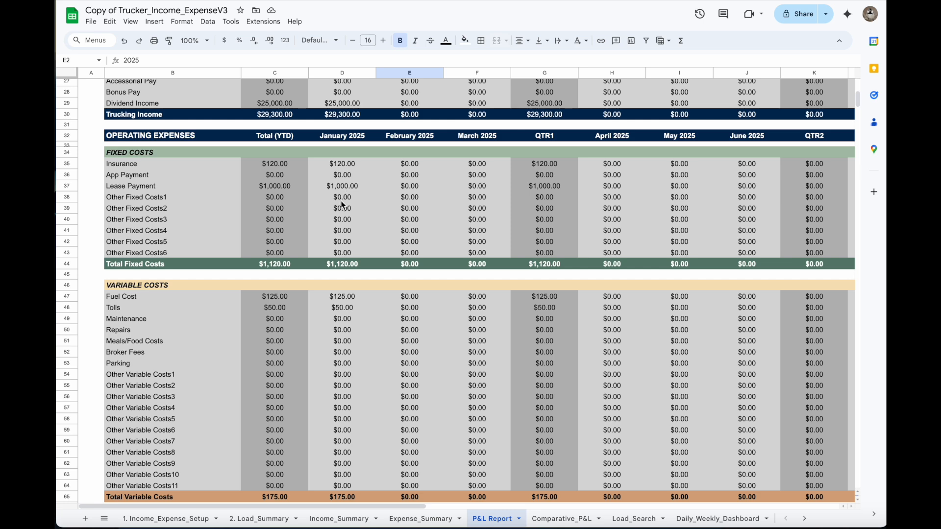
{"action": "left_click", "coordinate": [397, 520]}
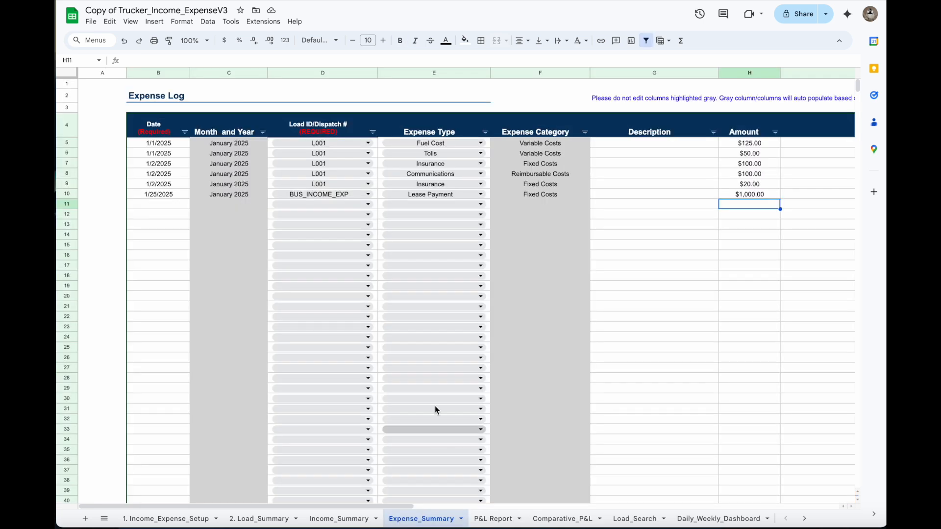
{"action": "left_click", "coordinate": [155, 203]}
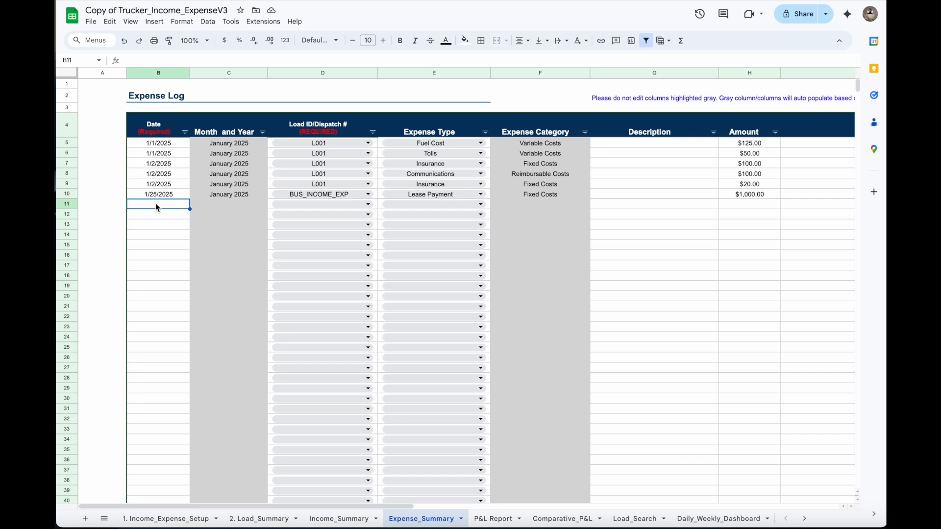
{"action": "type", "text": "2/25/2025"}
{"action": "key", "text": "Return"}
{"action": "type", "text": "3/25/2025"}
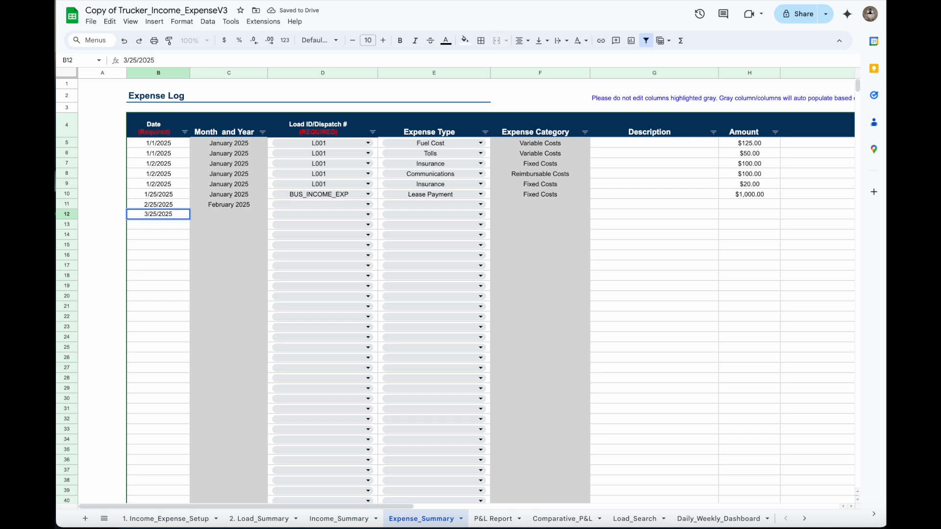
Assign load ID BUS_INCOME_EXP and expense type Lease Payment to rows 11 and 12 of the expense log
{"action": "left_click", "coordinate": [332, 205]}
{"action": "left_click", "coordinate": [316, 230]}
{"action": "left_click", "coordinate": [332, 216]}
{"action": "left_click", "coordinate": [315, 241]}
{"action": "left_click", "coordinate": [431, 204]}
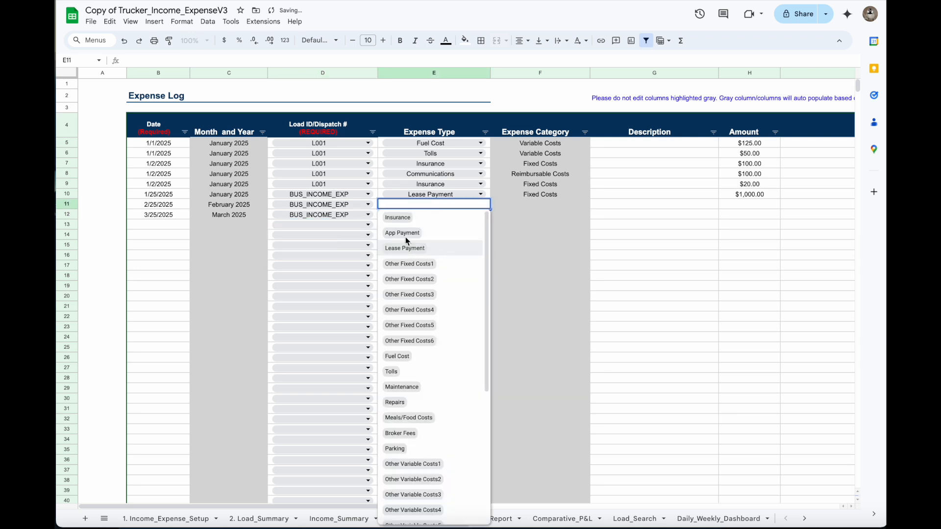
{"action": "left_click", "coordinate": [407, 248]}
{"action": "left_click", "coordinate": [434, 215]}
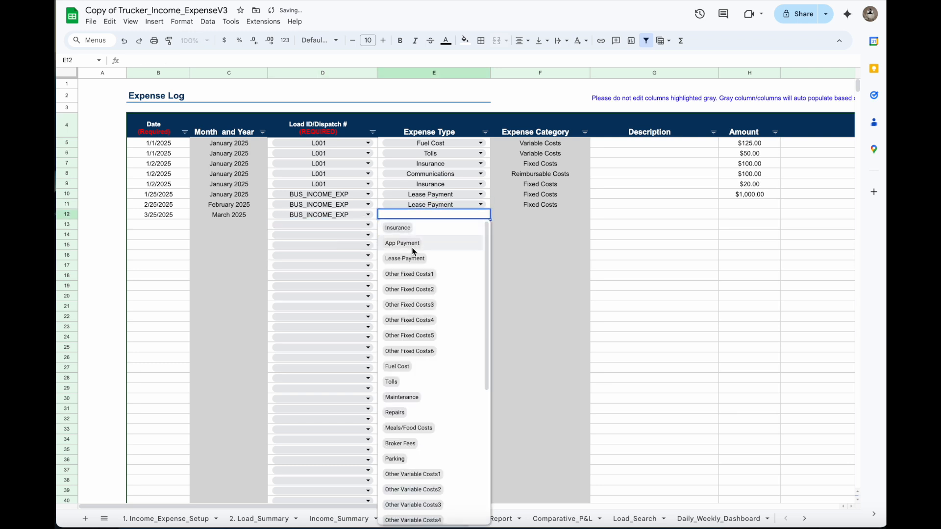
{"action": "left_click", "coordinate": [406, 258]}
Enter an amount of 1000 for both lease payments in rows 11 and 12
{"action": "left_click", "coordinate": [748, 204]}
{"action": "type", "text": "1000"}
{"action": "key", "text": "Return"}
{"action": "type", "text": "1,00"}
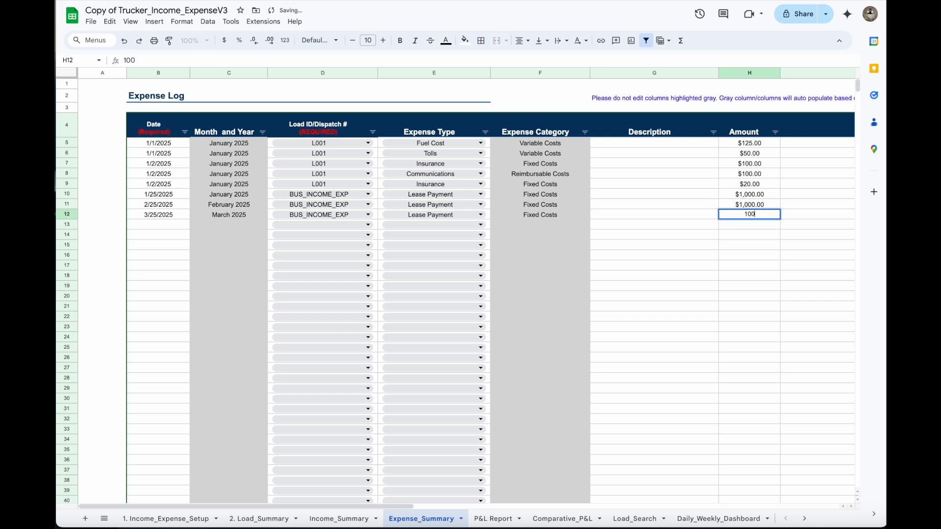
{"action": "type", "text": "0"}
{"action": "key", "text": "Return"}
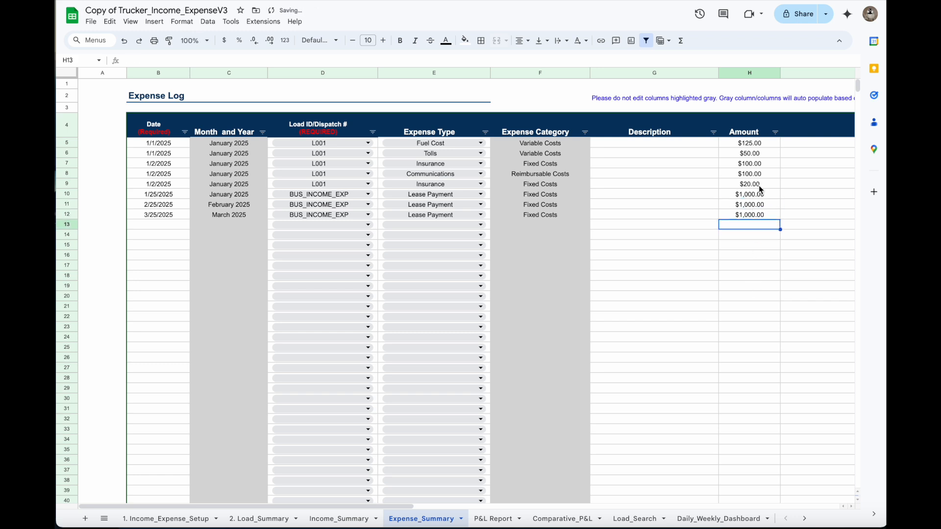
Open the P&L Report and review the monthly lease payments under fixed costs for January through March 2025
{"action": "left_click", "coordinate": [493, 519]}
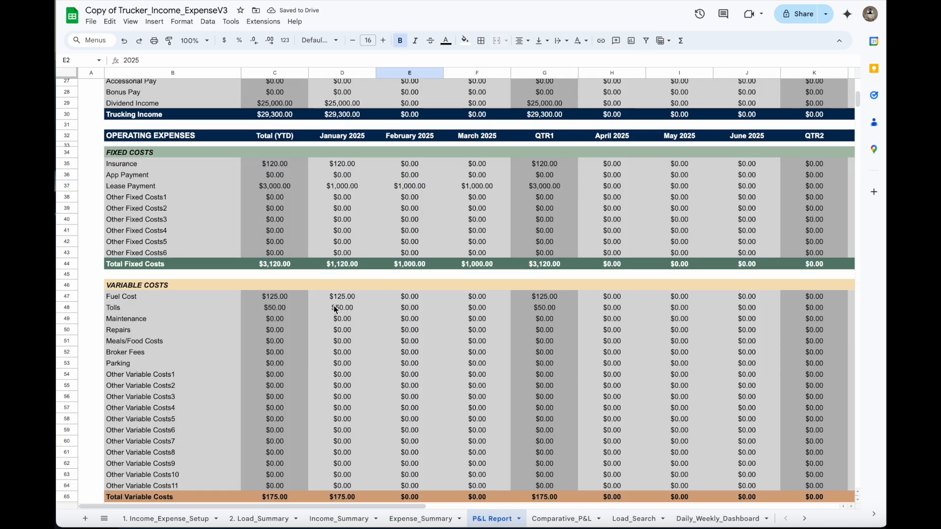
{"action": "scroll", "coordinate": [360, 292], "scroll_direction": "up", "scroll_amount": 1}
{"action": "scroll", "coordinate": [351, 242], "scroll_direction": "up", "scroll_amount": 1}
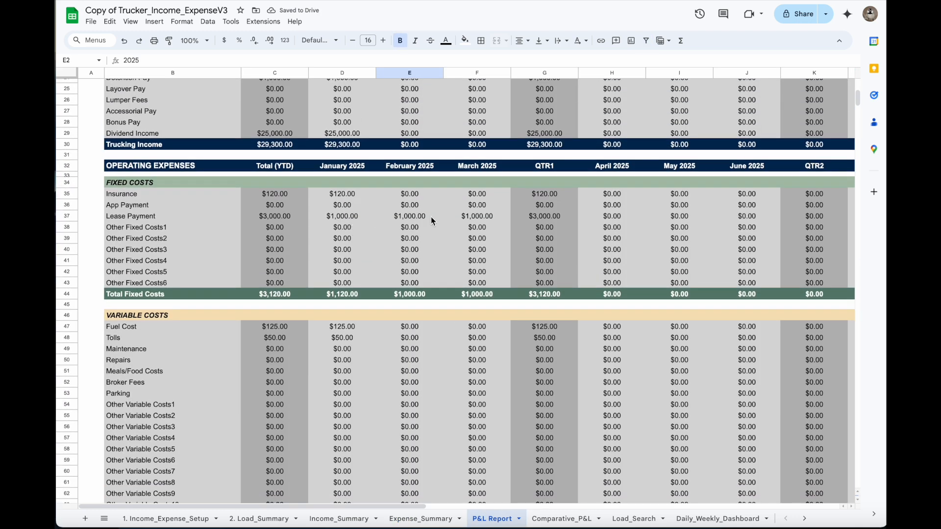
{"action": "scroll", "coordinate": [382, 220], "scroll_direction": "up", "scroll_amount": 1}
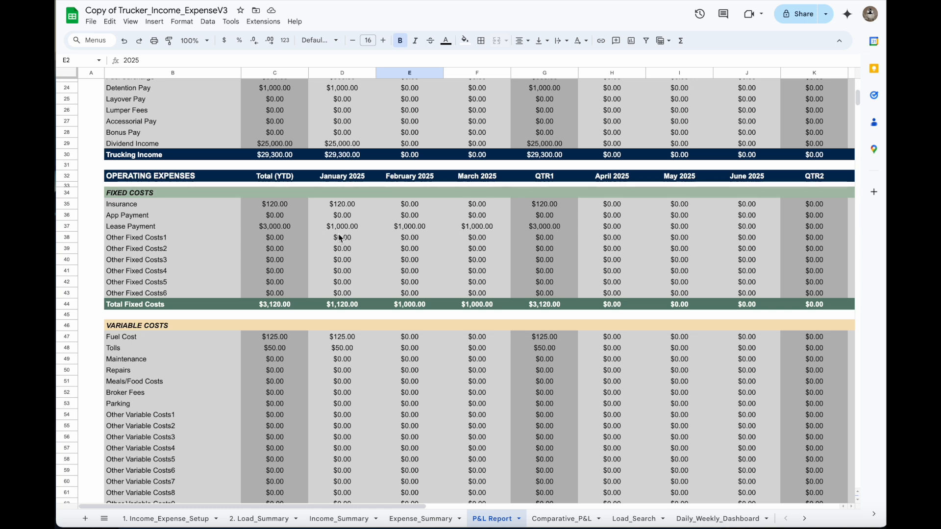
{"action": "scroll", "coordinate": [421, 269], "scroll_direction": "up", "scroll_amount": 1}
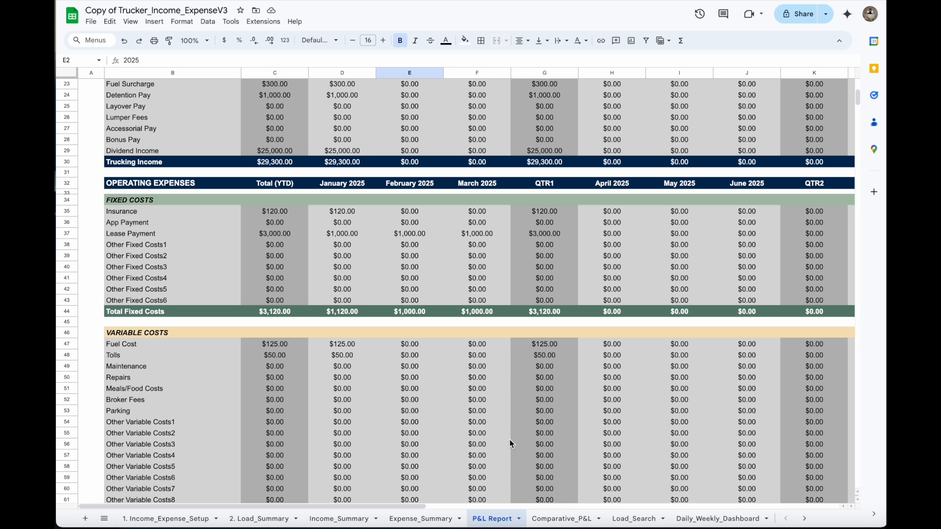
On the Load_Search sheet, search for load ID BUS_INCOME_EXP
{"action": "left_click", "coordinate": [633, 519]}
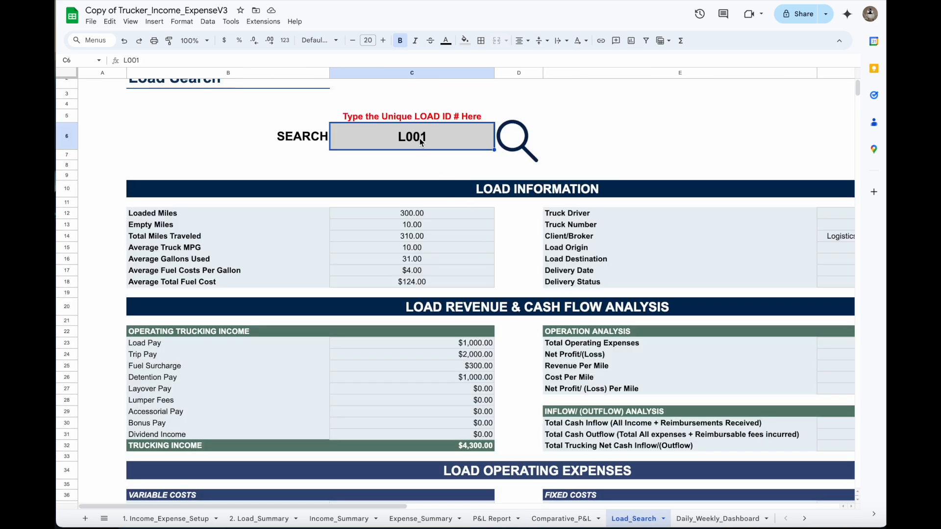
{"action": "type", "text": "BUS_"}
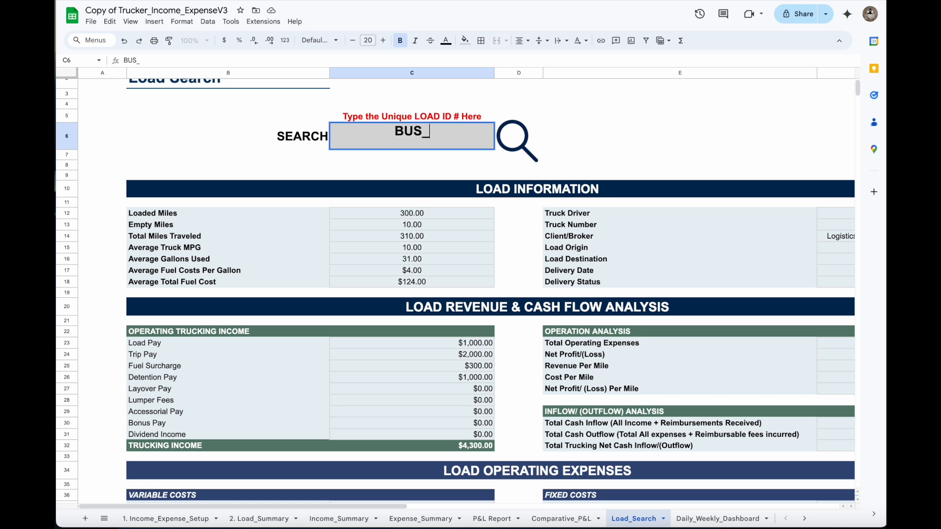
{"action": "type", "text": "INCOME_EXP"}
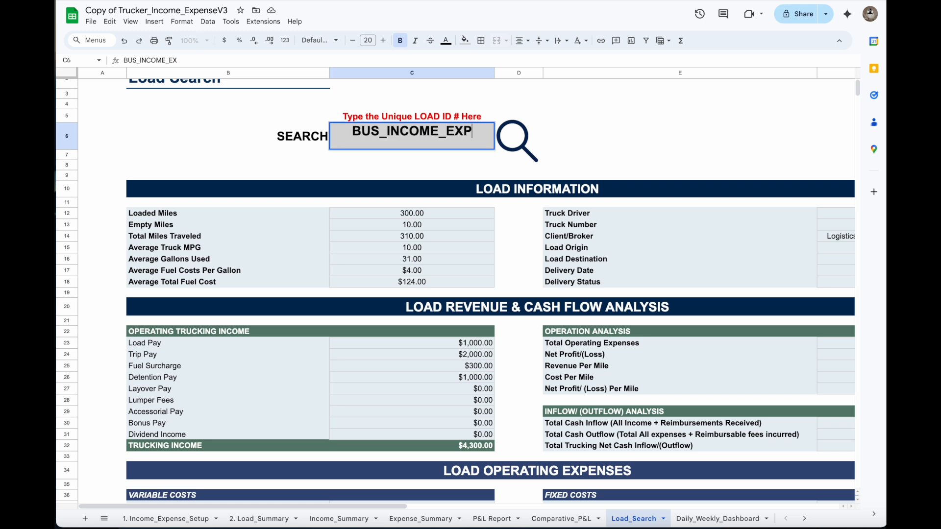
{"action": "key", "text": "Return"}
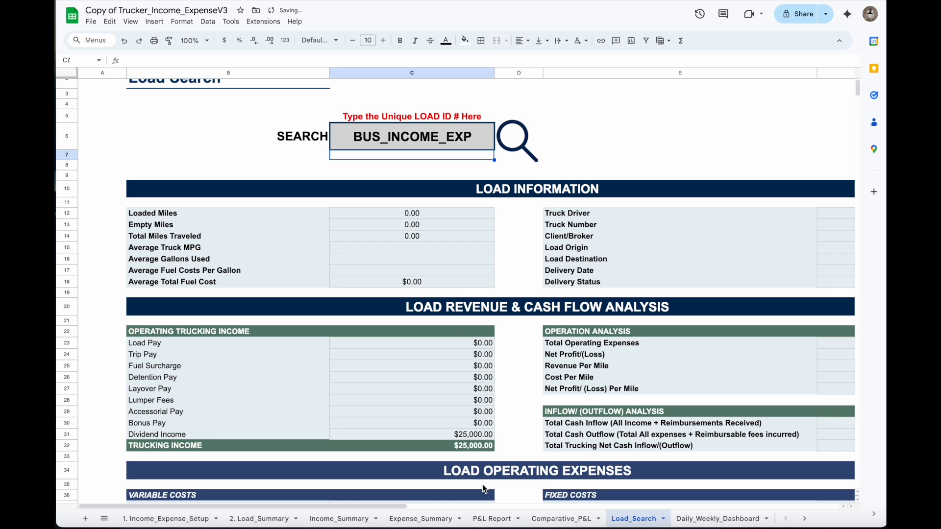
Review the load's trucking income, operation analysis, cash inflow and outflow, and fixed and reimbursable costs in the search results
{"action": "left_click_drag", "start_coordinate": [395, 508], "coordinate": [456, 507]}
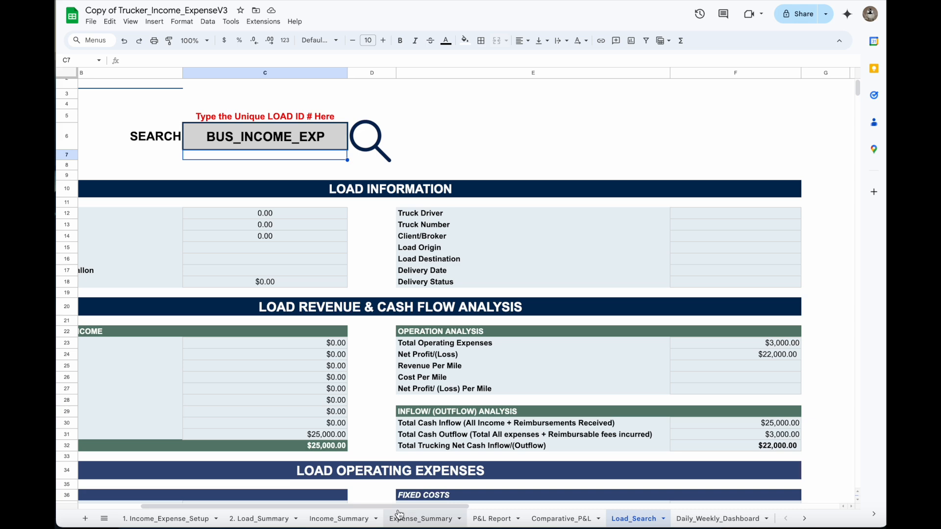
{"action": "left_click_drag", "start_coordinate": [399, 506], "coordinate": [336, 506]}
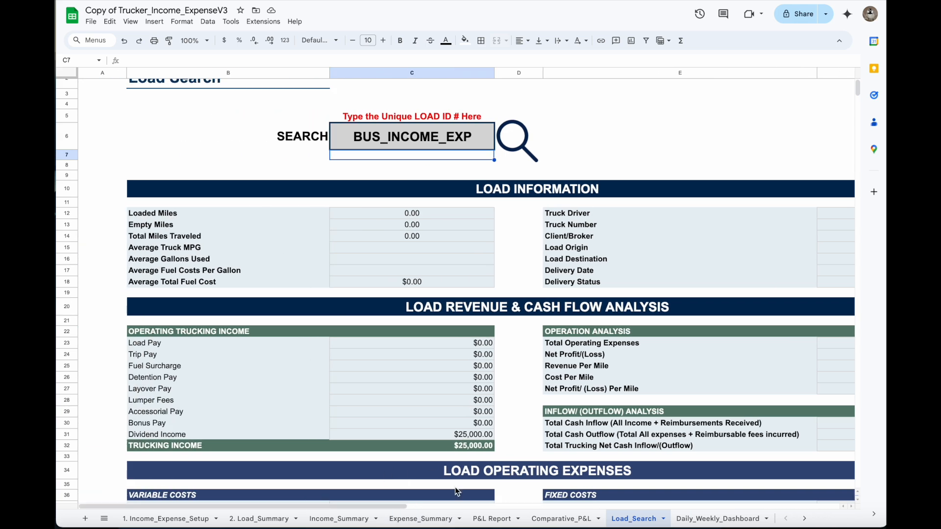
{"action": "left_click_drag", "start_coordinate": [441, 507], "coordinate": [583, 507]}
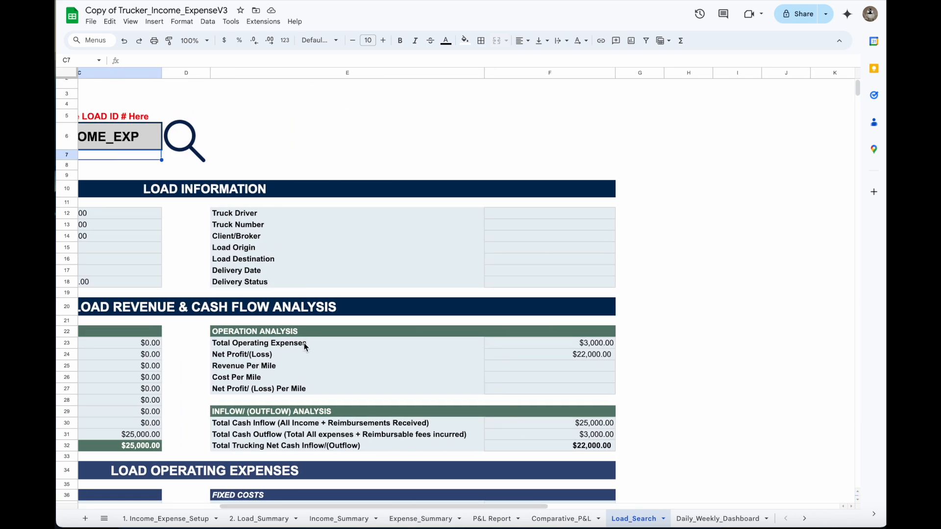
{"action": "scroll", "coordinate": [349, 382], "scroll_direction": "down", "scroll_amount": 6}
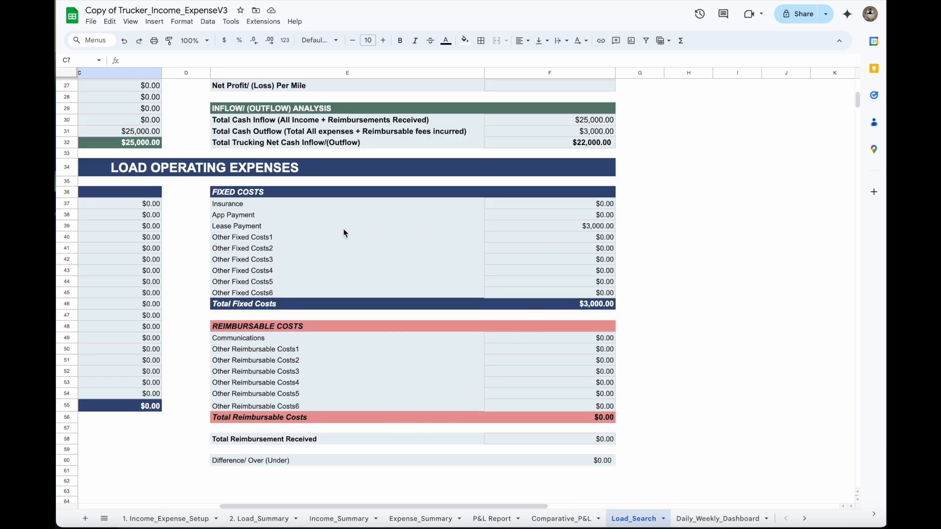
{"action": "scroll", "coordinate": [527, 313], "scroll_direction": "up", "scroll_amount": 3}
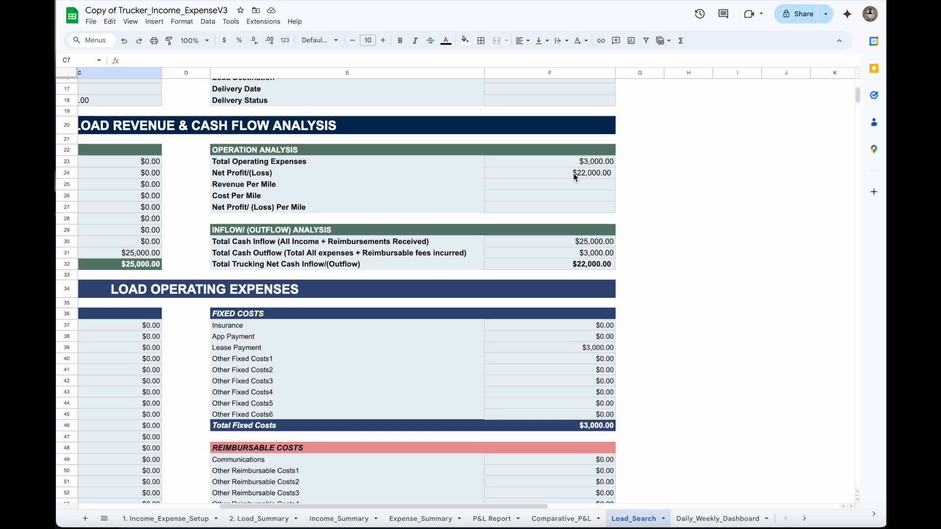
{"action": "left_click_drag", "start_coordinate": [541, 511], "coordinate": [400, 511]}
{"action": "scroll", "coordinate": [458, 397], "scroll_direction": "up", "scroll_amount": 5}
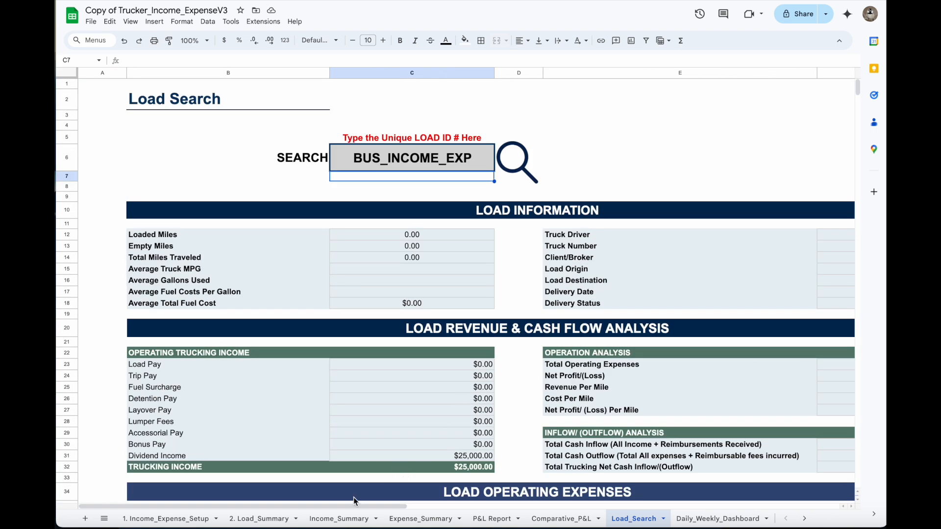
Check the load IDs in Load_Summary and review the P&L Report's trucking income, operating expenses and net profit
{"action": "left_click", "coordinate": [264, 519]}
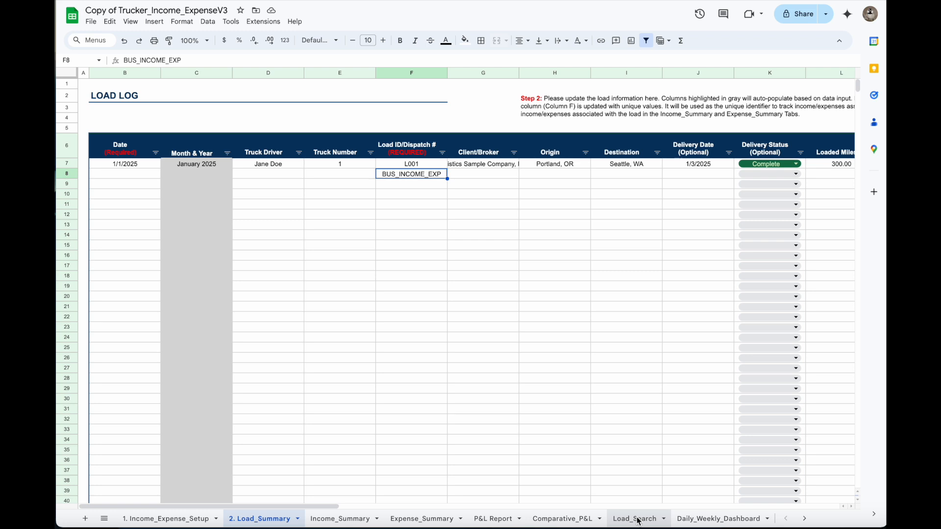
{"action": "left_click", "coordinate": [494, 520]}
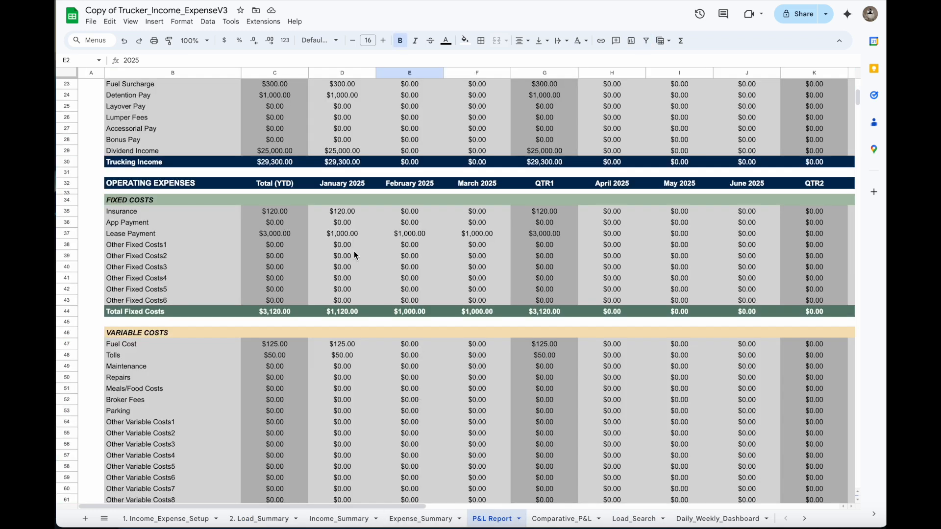
{"action": "scroll", "coordinate": [458, 450], "scroll_direction": "up", "scroll_amount": 6}
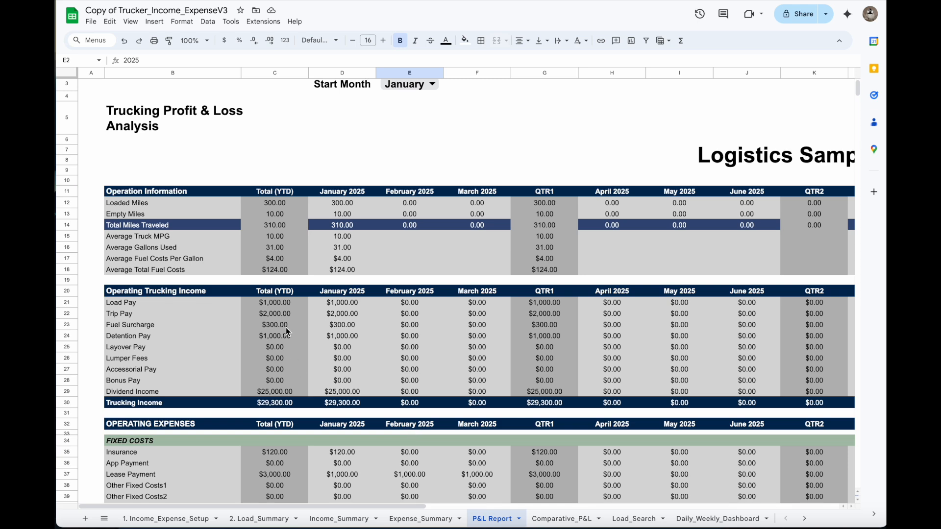
{"action": "scroll", "coordinate": [308, 385], "scroll_direction": "down", "scroll_amount": 10}
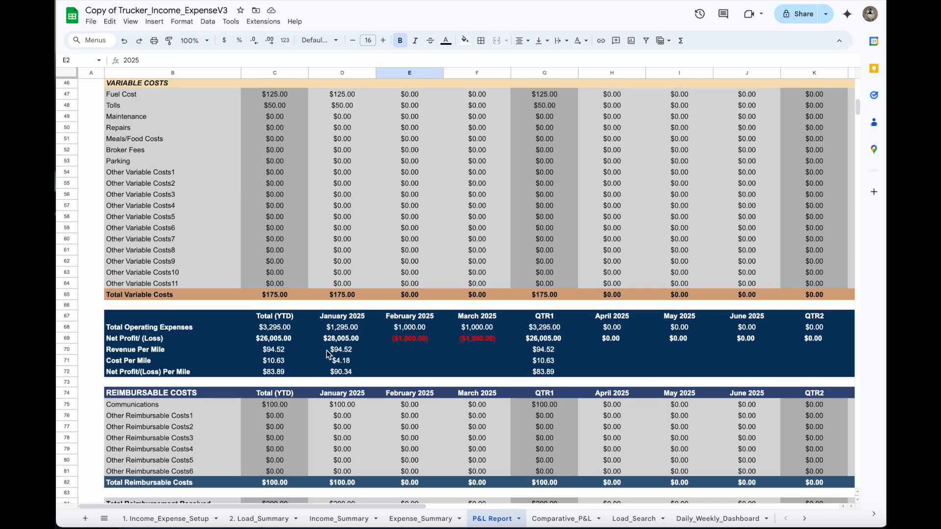
{"action": "scroll", "coordinate": [361, 385], "scroll_direction": "up", "scroll_amount": 1}
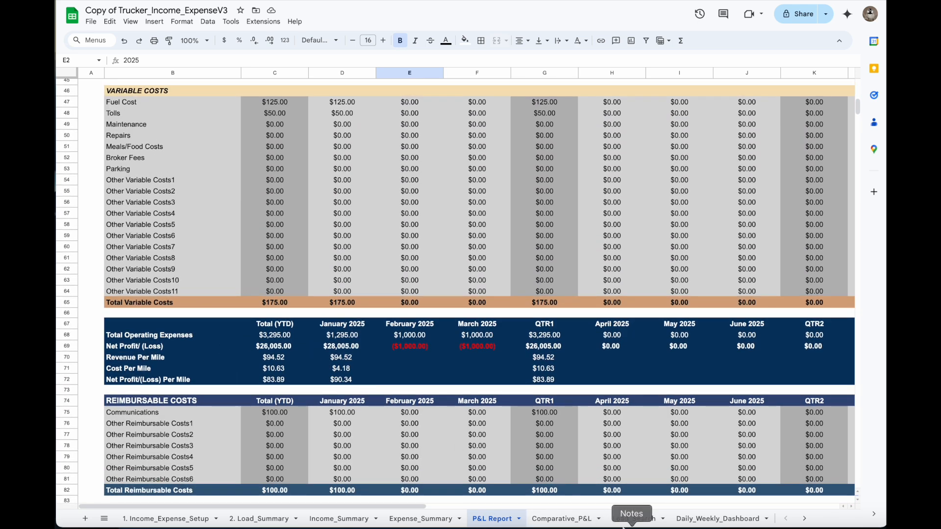
Look over the Daily_Weekly_Dashboard, P&L Report, Expense_Summary and Comparative_P&L sheets
{"action": "left_click", "coordinate": [636, 520]}
{"action": "left_click", "coordinate": [706, 519]}
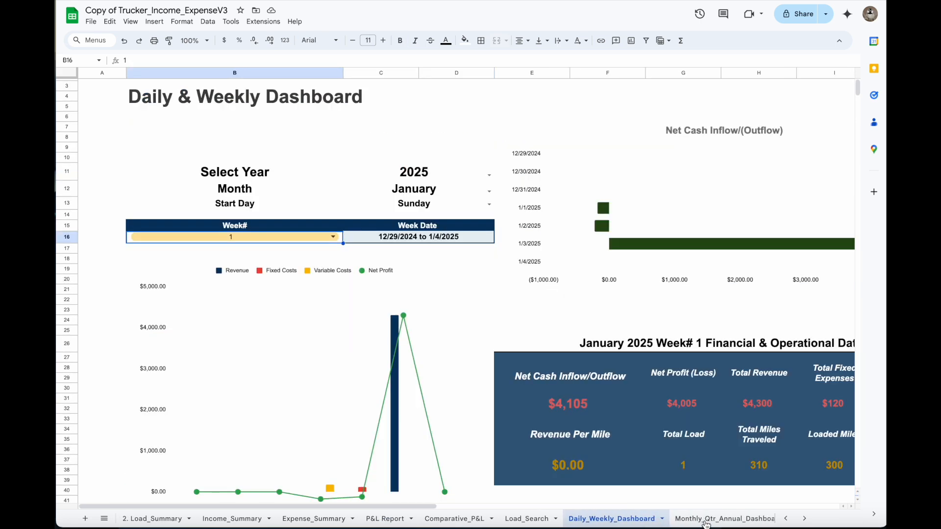
{"action": "left_click", "coordinate": [450, 522]}
{"action": "left_click", "coordinate": [386, 520]}
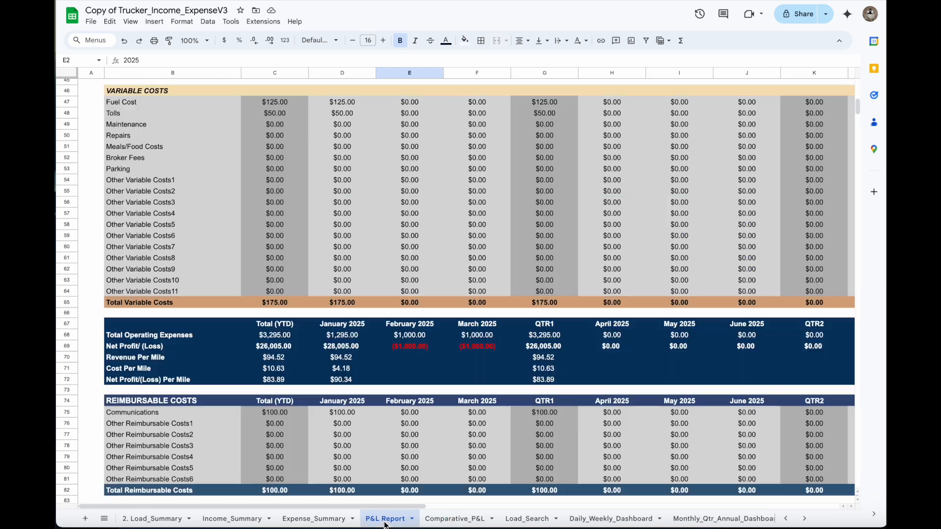
{"action": "left_click", "coordinate": [332, 522]}
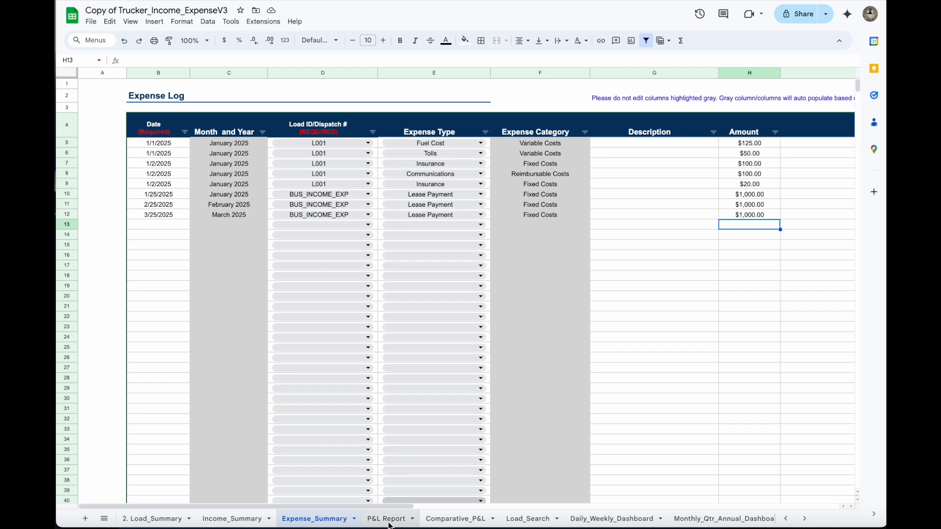
{"action": "left_click", "coordinate": [451, 517]}
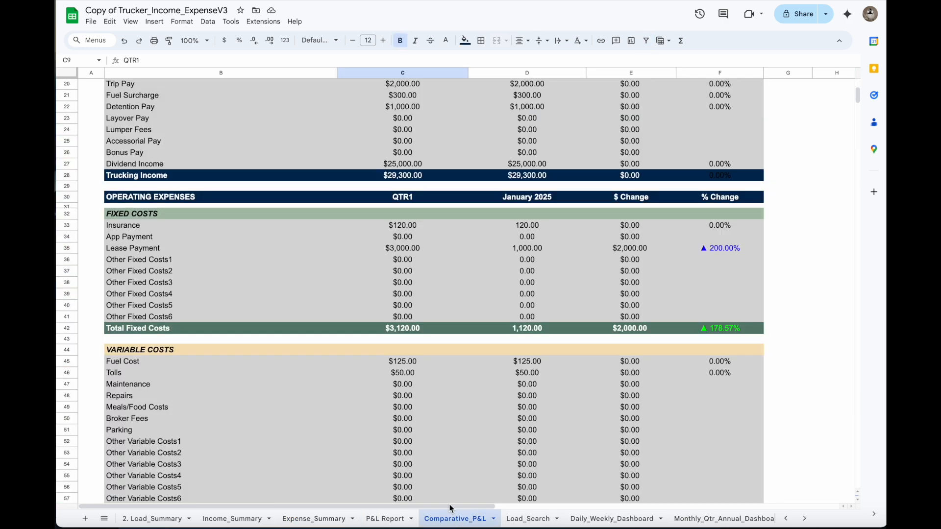
Set the P&L Report's year to 2026
{"action": "left_click", "coordinate": [385, 517]}
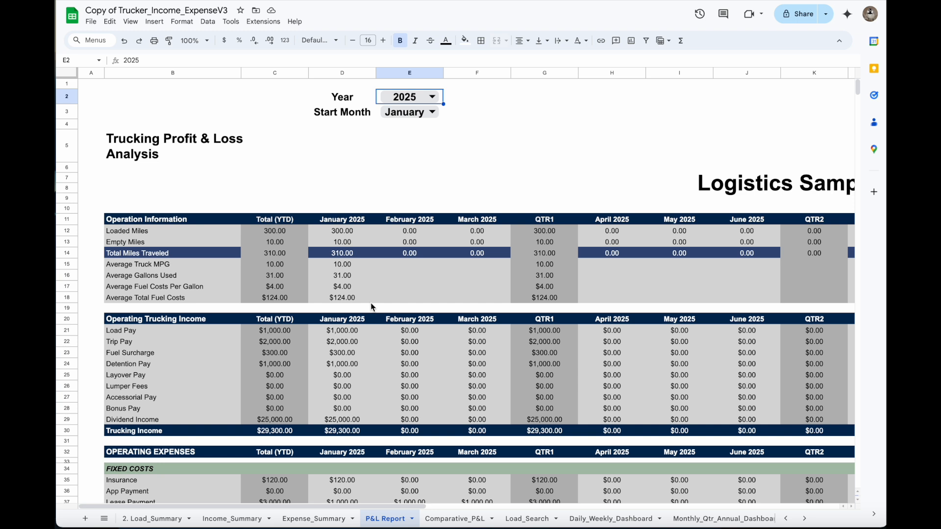
{"action": "left_click", "coordinate": [426, 97]}
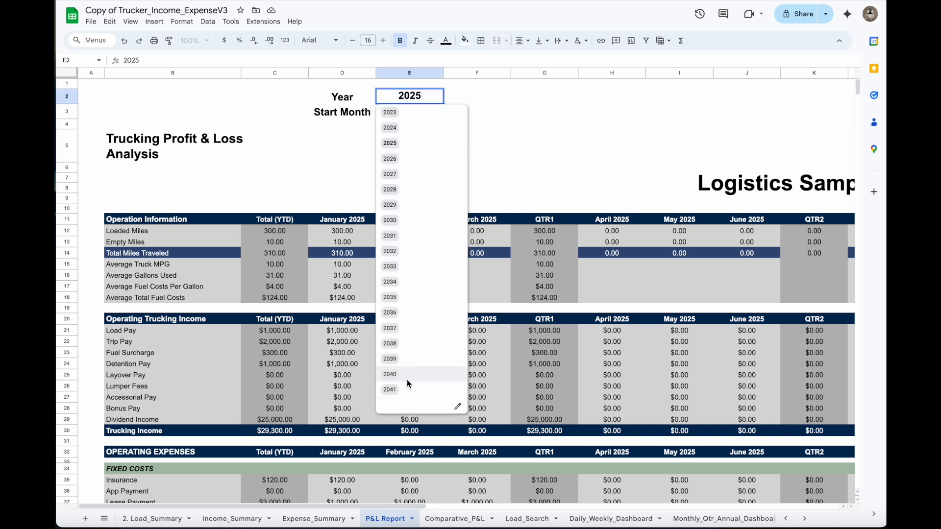
{"action": "left_click", "coordinate": [477, 114]}
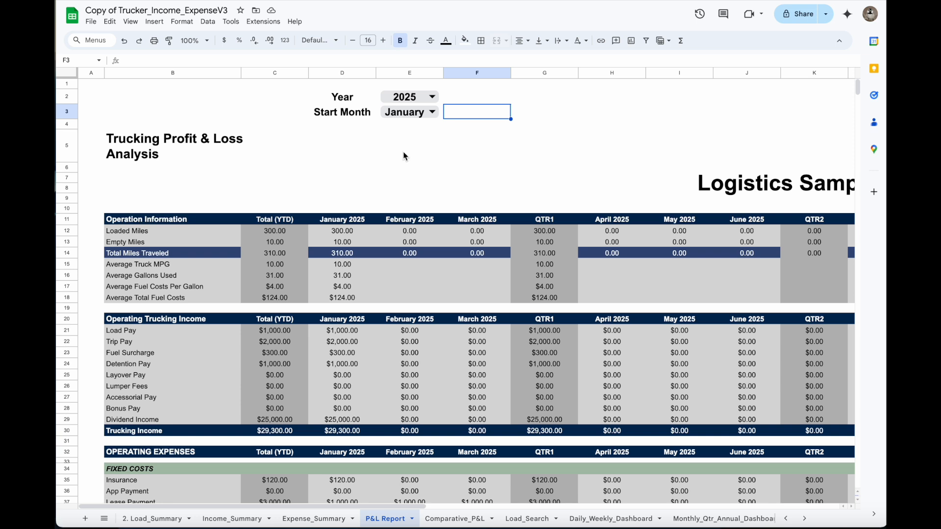
{"action": "left_click", "coordinate": [431, 97]}
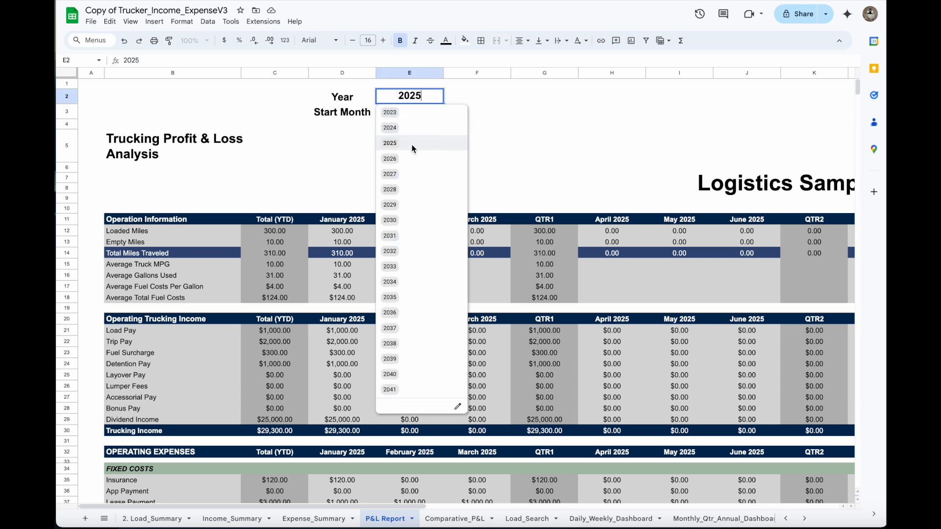
{"action": "left_click", "coordinate": [405, 159]}
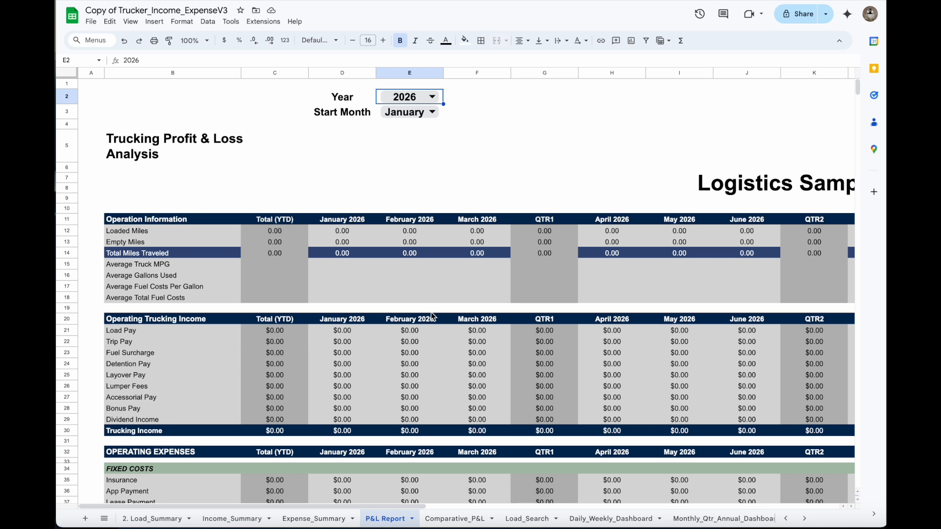
Log an income entry in Income_Summary dated 1/2/2026 for load L001 with a load pay of 3000
{"action": "left_click", "coordinate": [297, 521]}
{"action": "left_click", "coordinate": [242, 519]}
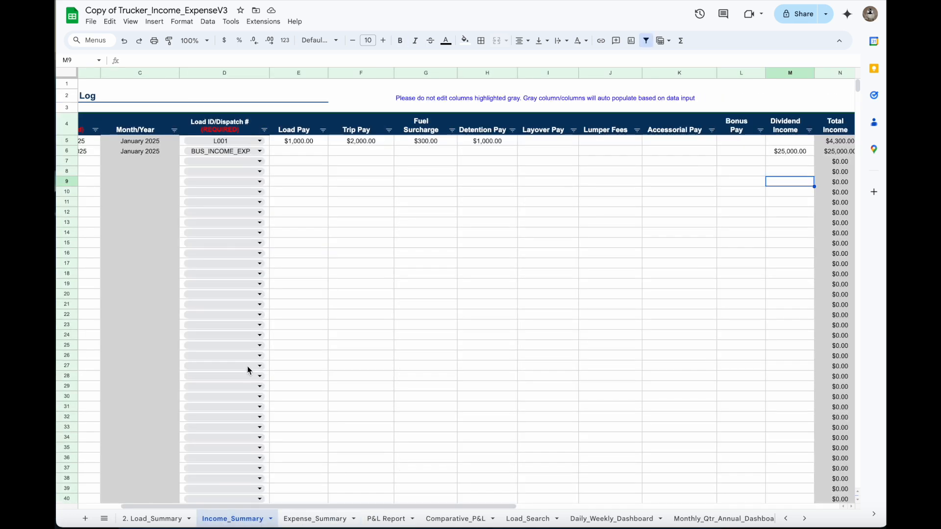
{"action": "left_click_drag", "start_coordinate": [484, 510], "coordinate": [441, 510]}
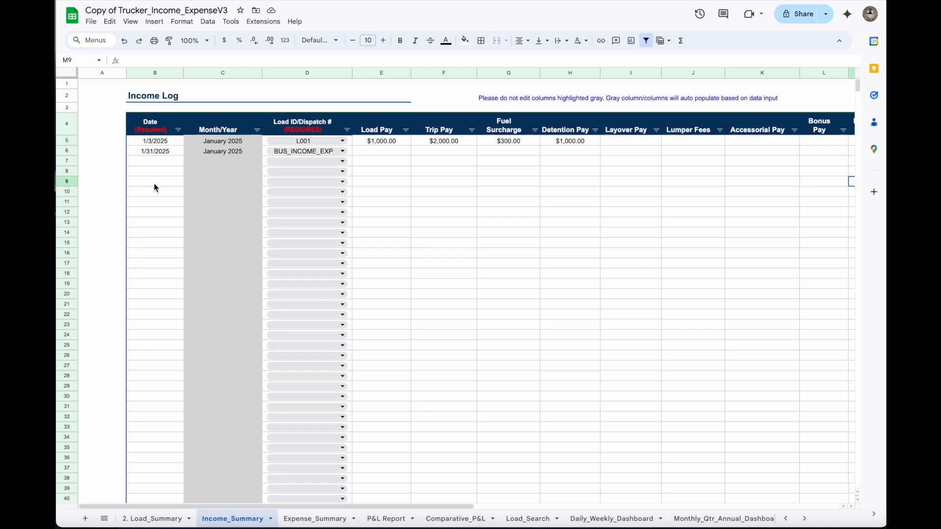
{"action": "left_click", "coordinate": [154, 162]}
{"action": "type", "text": "1/2/2026"}
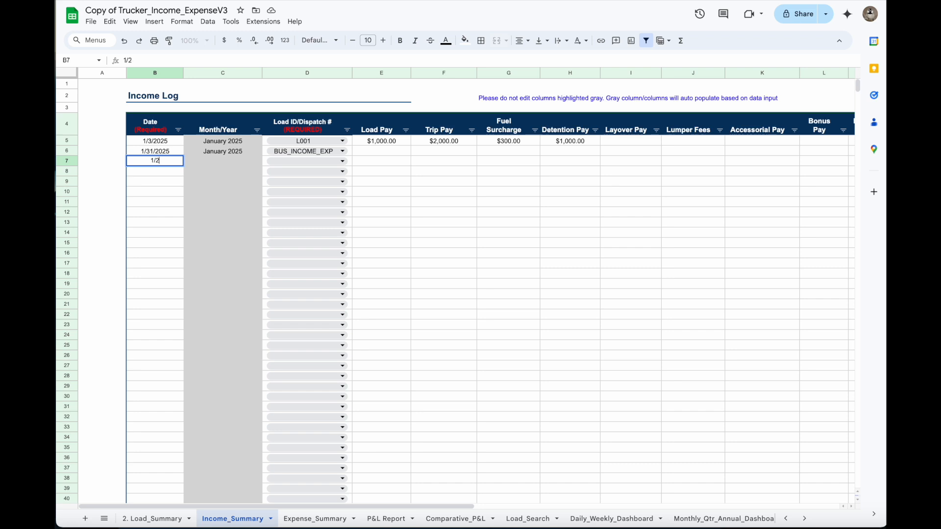
{"action": "left_click", "coordinate": [314, 161]}
{"action": "left_click", "coordinate": [302, 175]}
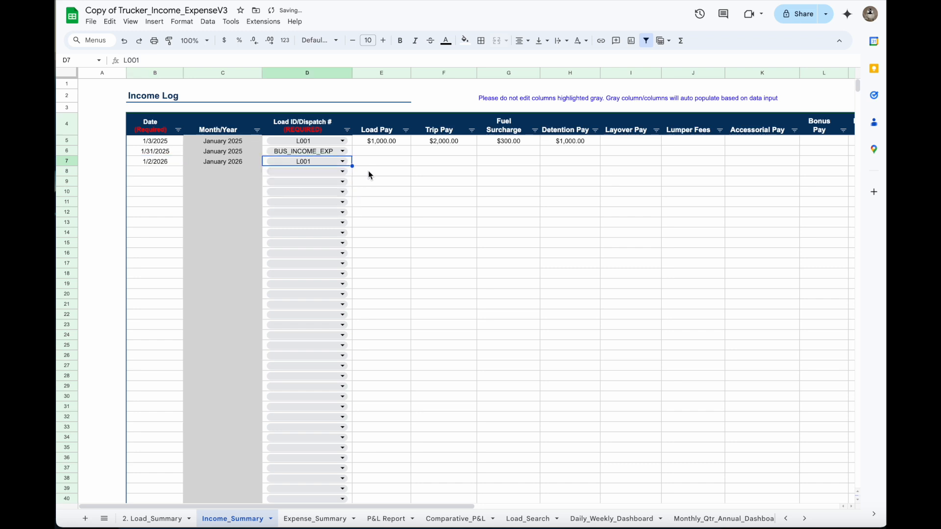
{"action": "left_click", "coordinate": [390, 166]}
{"action": "type", "text": "3000"}
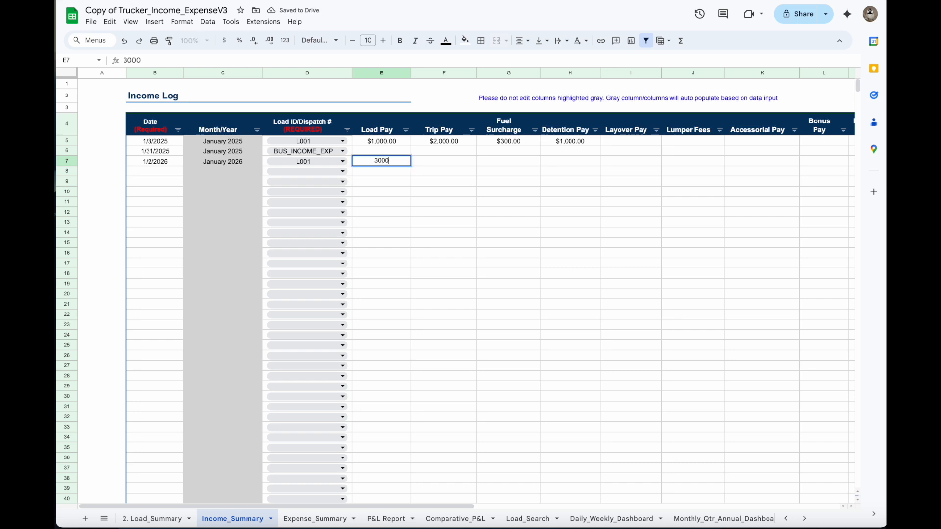
{"action": "key", "text": "Tab"}
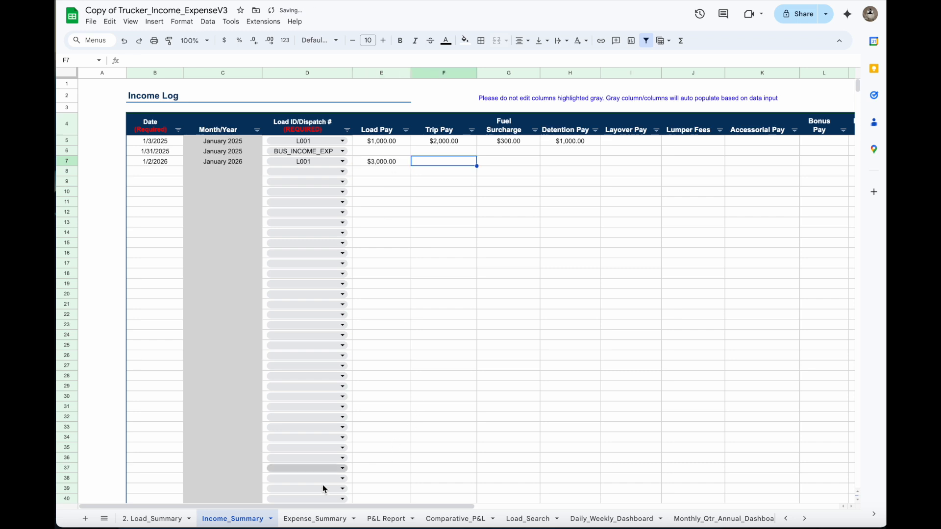
Log an expense in Expense_Summary dated 1/1/2026 for load L001, type Insurance, with an amount of 1000
{"action": "left_click", "coordinate": [308, 519]}
{"action": "left_click", "coordinate": [161, 225]}
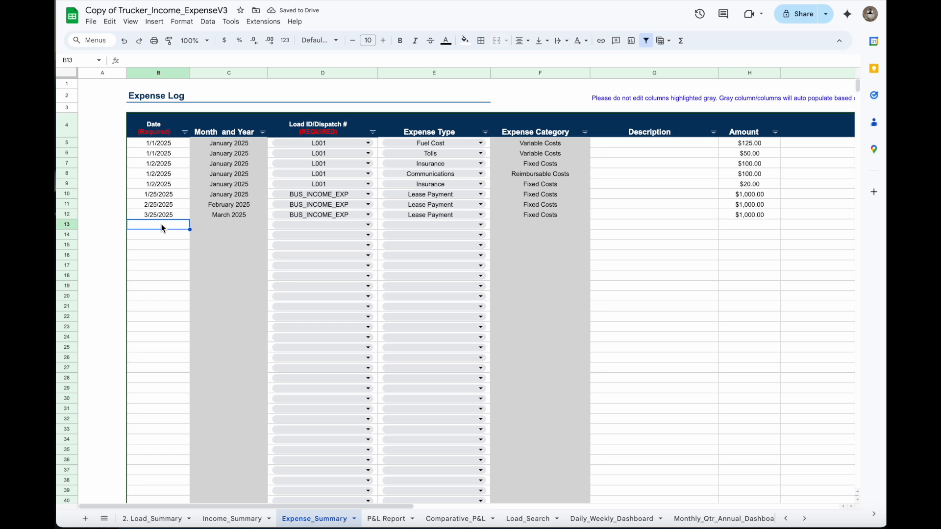
{"action": "type", "text": "1/1/2026"}
{"action": "key", "text": "Tab"}
{"action": "left_click", "coordinate": [309, 225]}
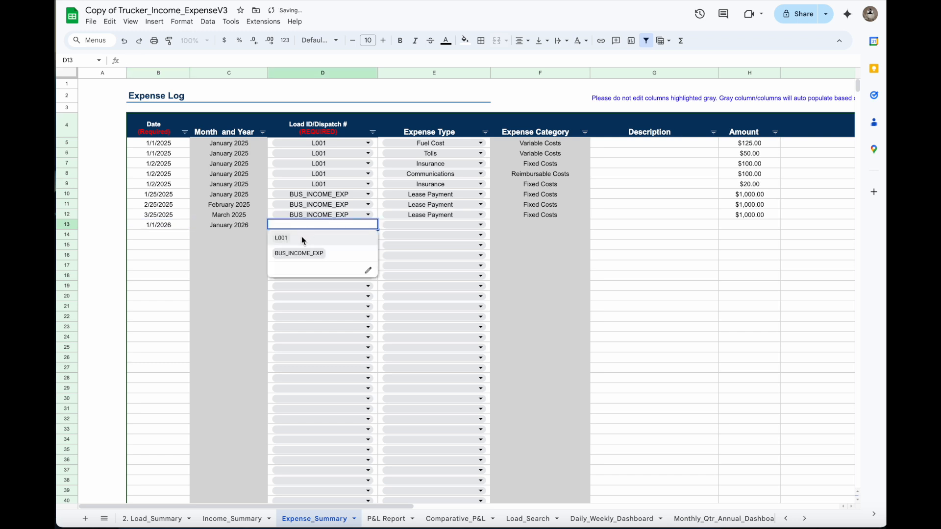
{"action": "left_click", "coordinate": [281, 239]}
{"action": "left_click", "coordinate": [423, 226]}
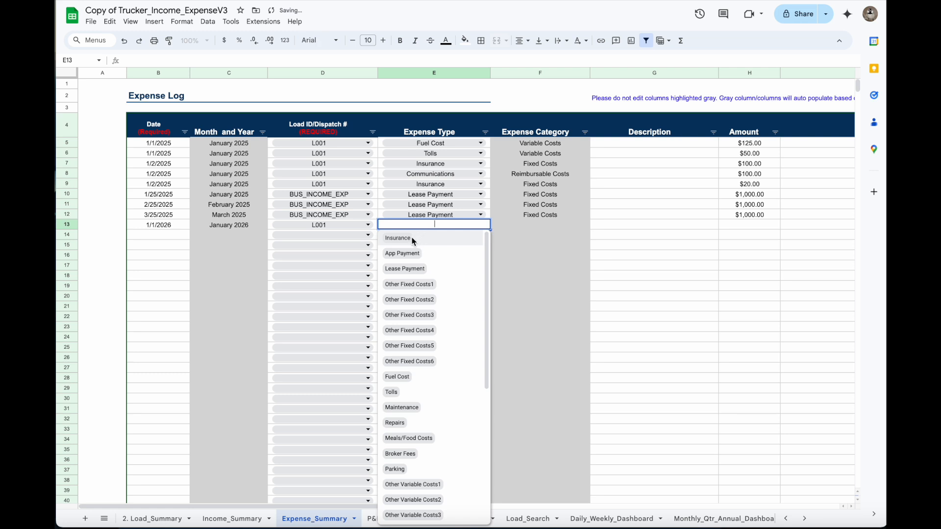
{"action": "left_click", "coordinate": [412, 239]}
{"action": "left_click", "coordinate": [750, 224]}
{"action": "type", "text": "1000"}
{"action": "key", "text": "Return"}
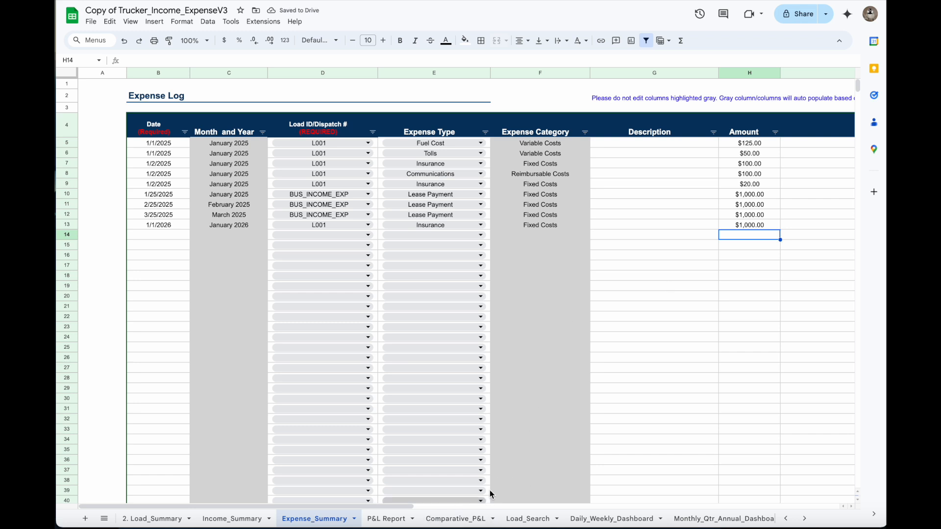
Review the operation information, trucking income and fixed costs in the 2026 P&L Report, and return to the Load_Summary sheet
{"action": "left_click", "coordinate": [392, 519]}
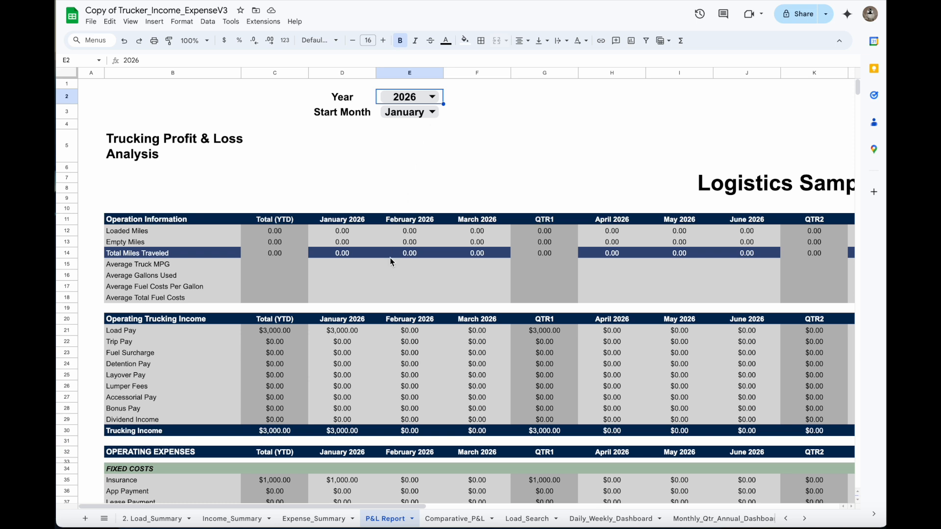
{"action": "scroll", "coordinate": [368, 316], "scroll_direction": "down", "scroll_amount": 1}
{"action": "scroll", "coordinate": [369, 317], "scroll_direction": "down", "scroll_amount": 1}
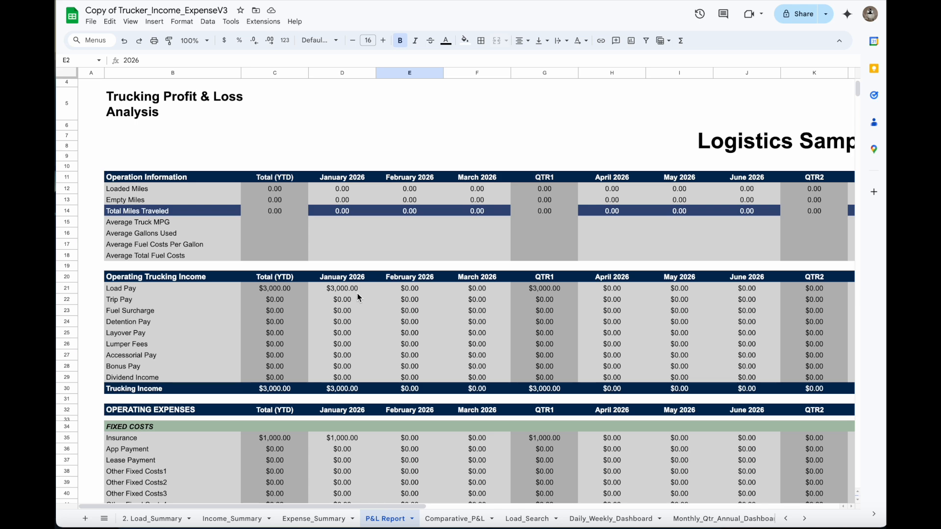
{"action": "scroll", "coordinate": [359, 297], "scroll_direction": "down", "scroll_amount": 5}
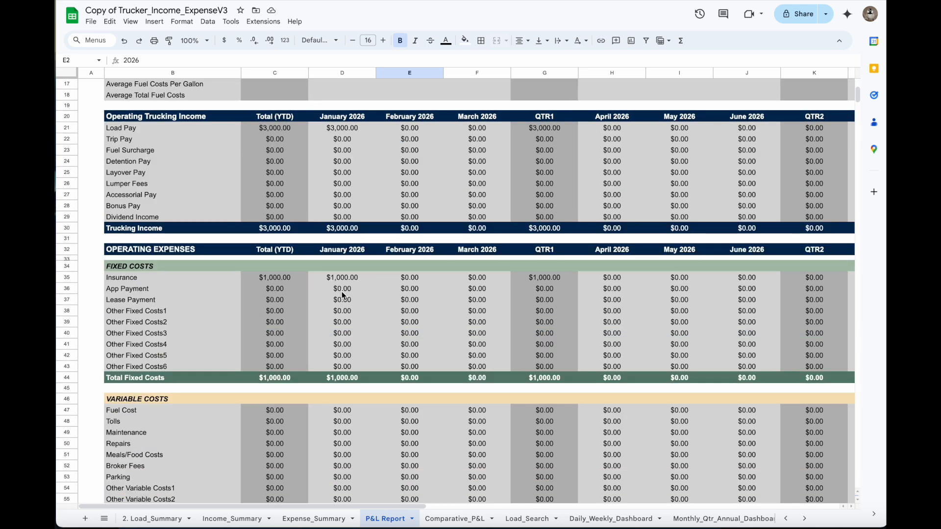
{"action": "scroll", "coordinate": [341, 291], "scroll_direction": "up", "scroll_amount": 4}
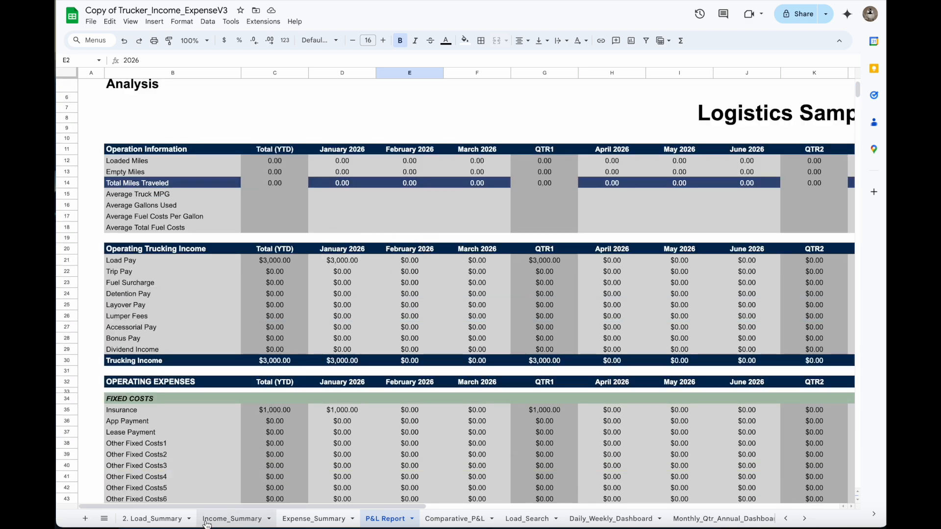
{"action": "left_click", "coordinate": [152, 518]}
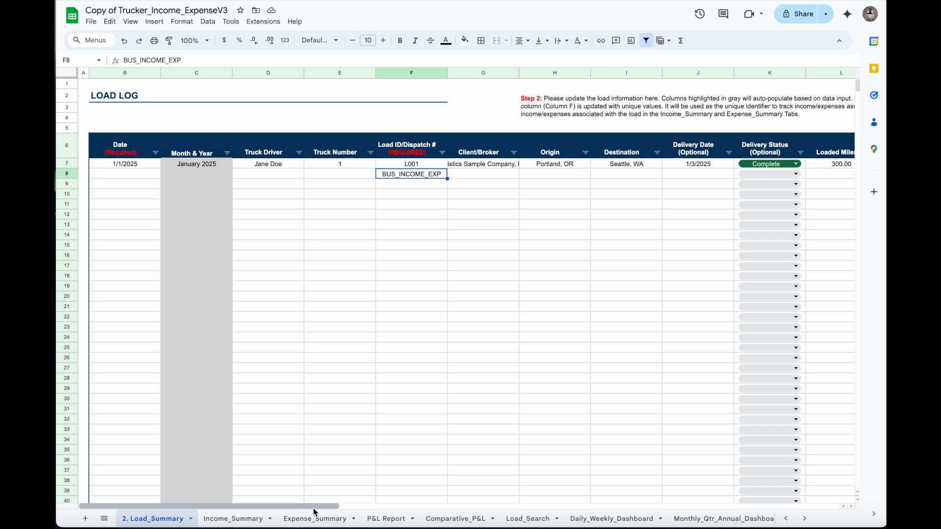
{"action": "left_click", "coordinate": [124, 174]}
{"action": "type", "text": "1/1/2026"}
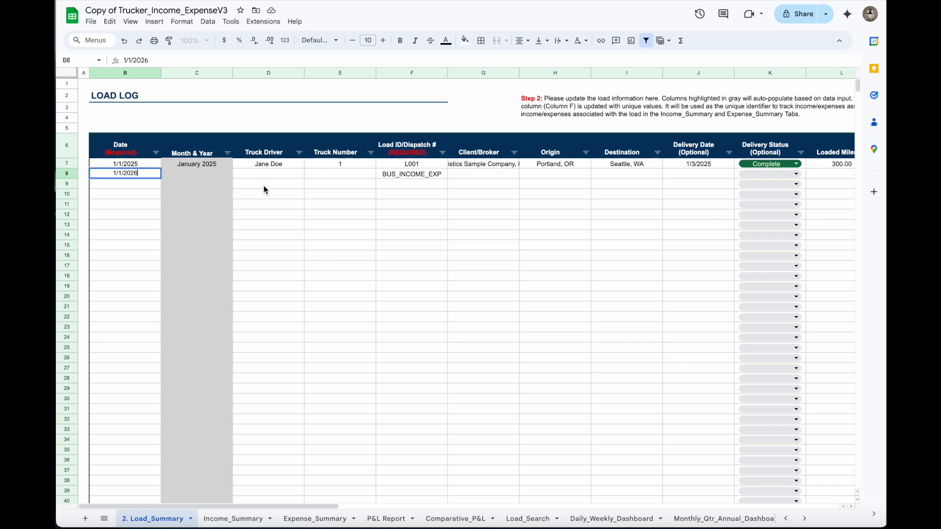
{"action": "left_click", "coordinate": [143, 181]}
{"action": "left_click", "coordinate": [140, 175]}
{"action": "key", "text": "Delete"}
Add a load in row 9 of the load log with the date 1/1/2026 and load ID L002
{"action": "left_click", "coordinate": [136, 184]}
{"action": "type", "text": "1/1"}
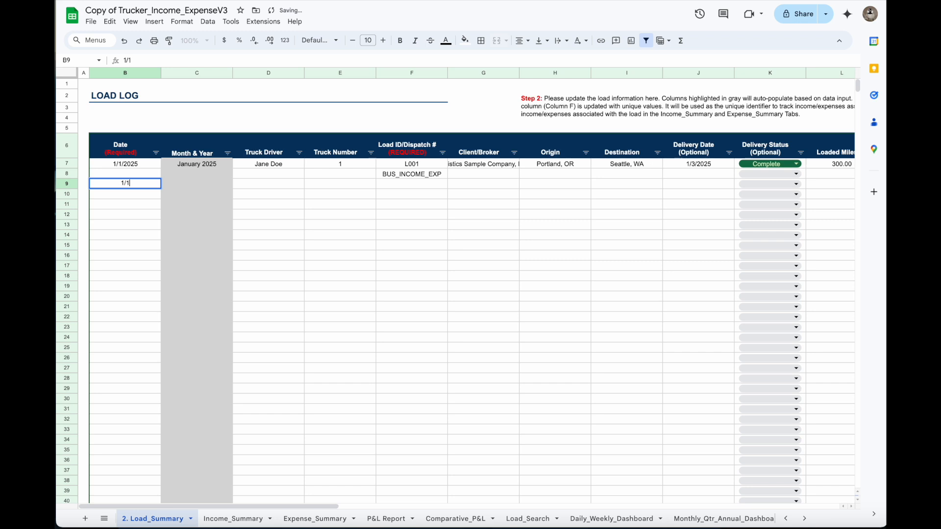
{"action": "type", "text": "/2026"}
{"action": "left_click", "coordinate": [395, 186]}
{"action": "type", "text": "LL"}
{"action": "key", "text": "BackSpace"}
{"action": "type", "text": "002"}
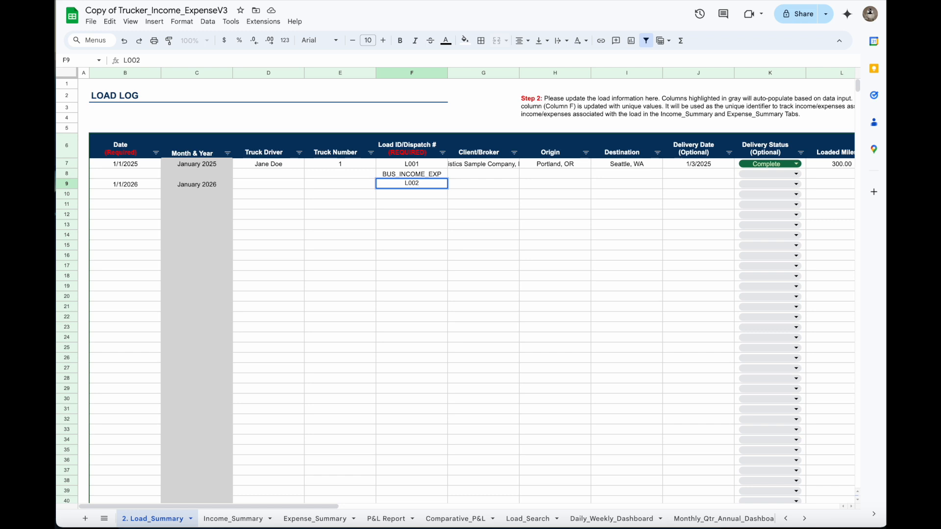
Give load L002 the origin Seattle, WA, the destination LA, CA and the delivery date 1/4/2026
{"action": "left_click", "coordinate": [564, 185]}
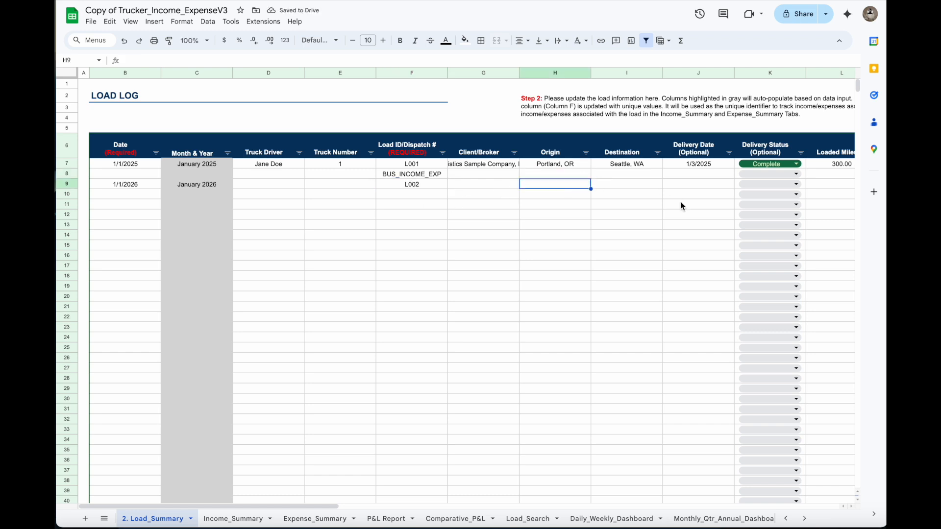
{"action": "left_click_drag", "start_coordinate": [331, 505], "coordinate": [392, 507]}
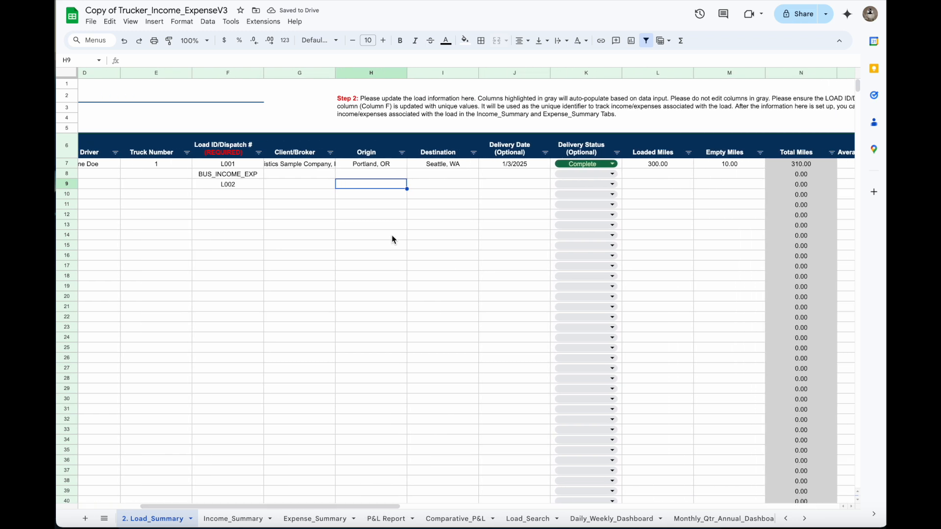
{"action": "type", "text": "Seattl"}
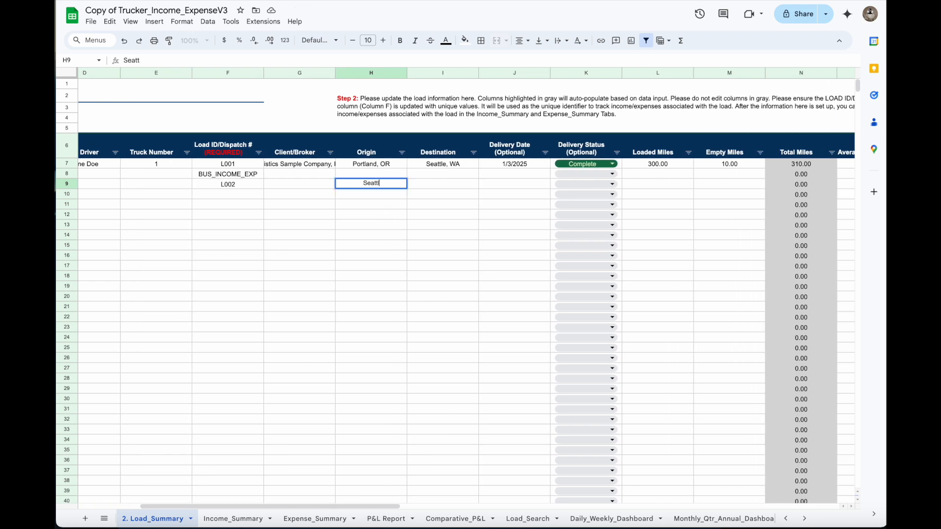
{"action": "type", "text": "e, WA"}
{"action": "left_click", "coordinate": [437, 183]}
{"action": "type", "text": "LA, CA"}
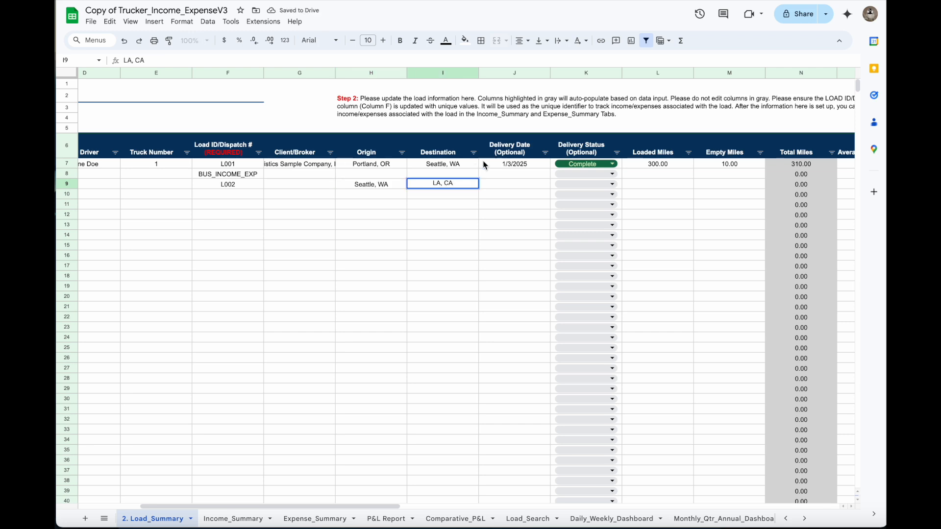
{"action": "left_click", "coordinate": [509, 186]}
{"action": "type", "text": "1"}
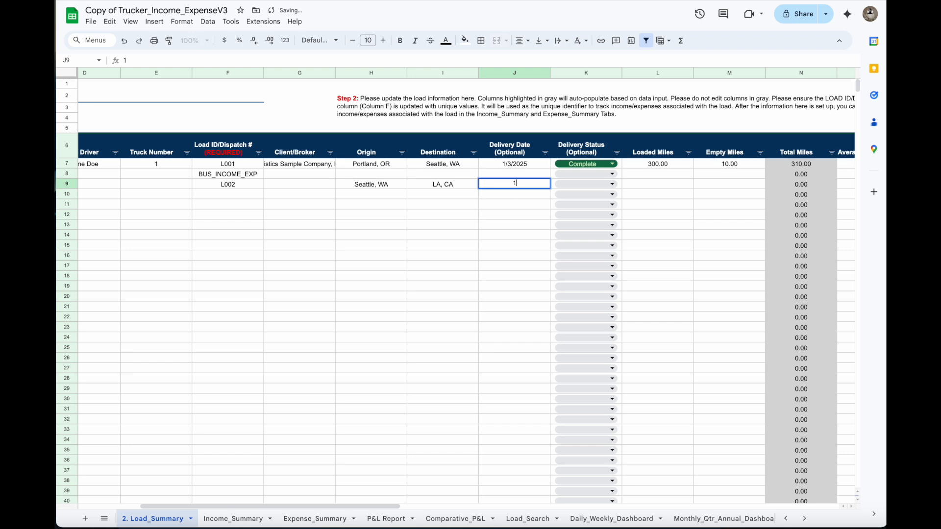
{"action": "type", "text": "/4/2026"}
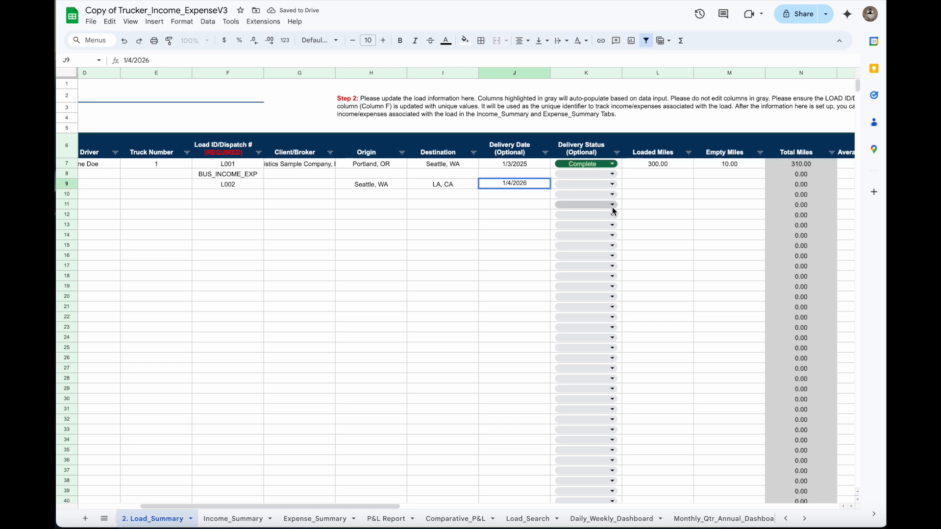
Enter 400 loaded miles and 10 empty miles for load L002
{"action": "left_click", "coordinate": [643, 186]}
{"action": "type", "text": "400"}
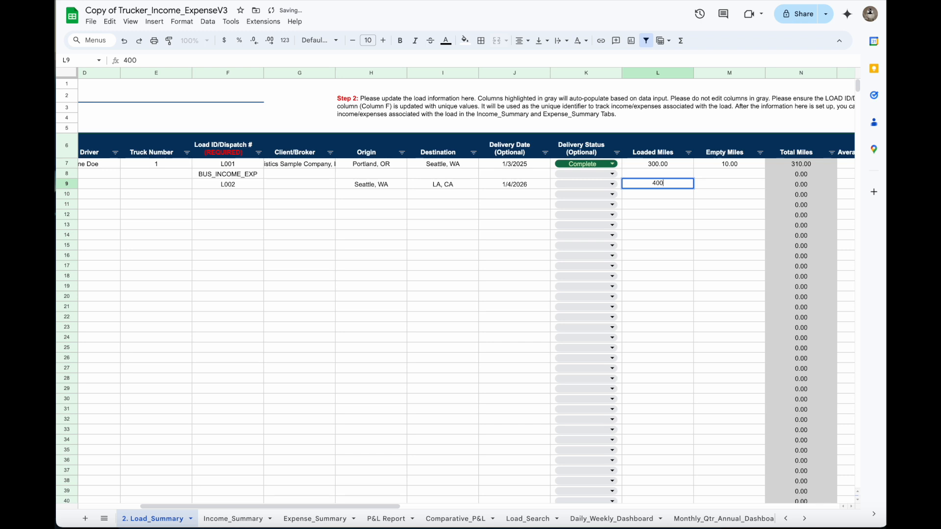
{"action": "key", "text": "Tab"}
{"action": "type", "text": "10"}
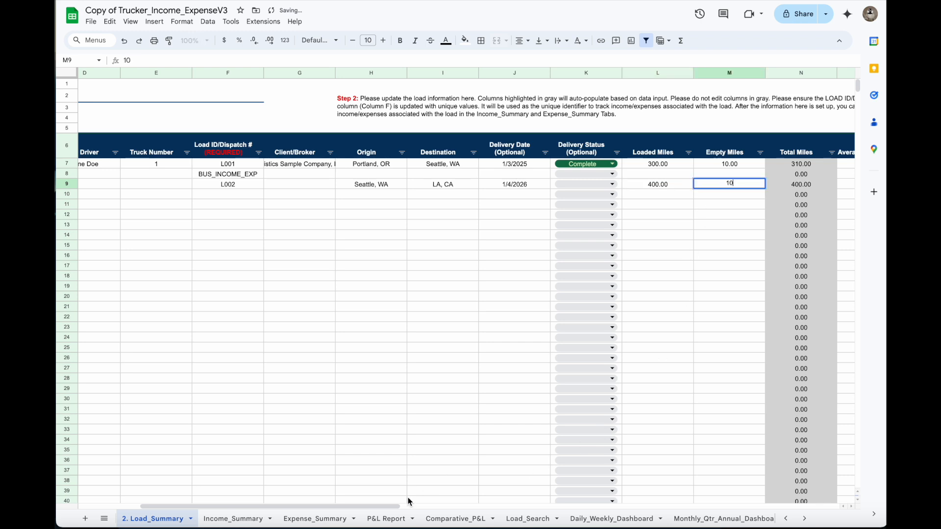
Set load L002's average truck MPG to 9 and its average fuel cost per gallon to 4.75
{"action": "left_click_drag", "start_coordinate": [400, 509], "coordinate": [520, 510]}
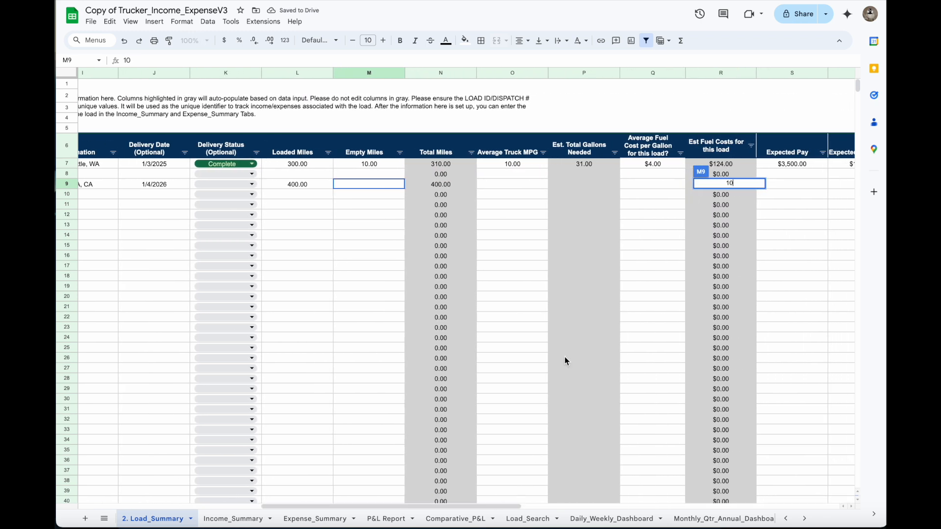
{"action": "left_click", "coordinate": [519, 187]}
{"action": "type", "text": "9"}
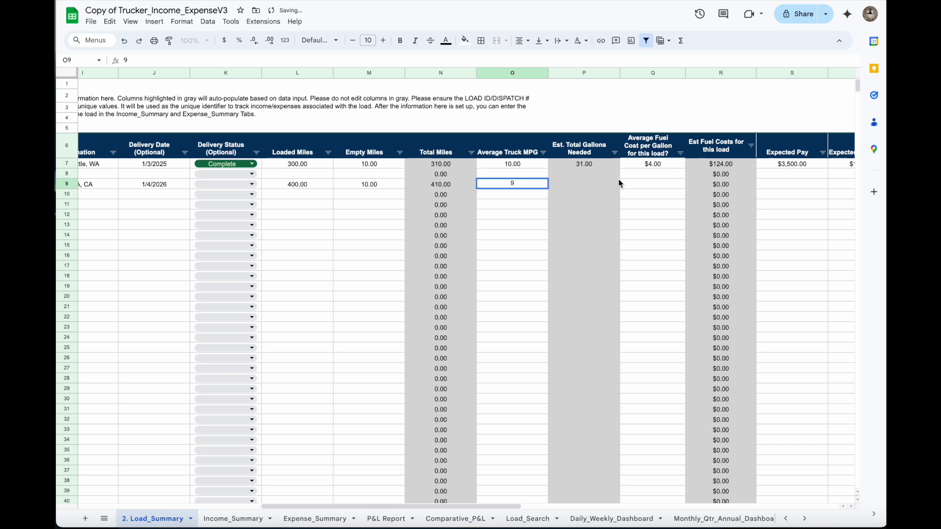
{"action": "left_click", "coordinate": [637, 184]}
{"action": "type", "text": "4.75"}
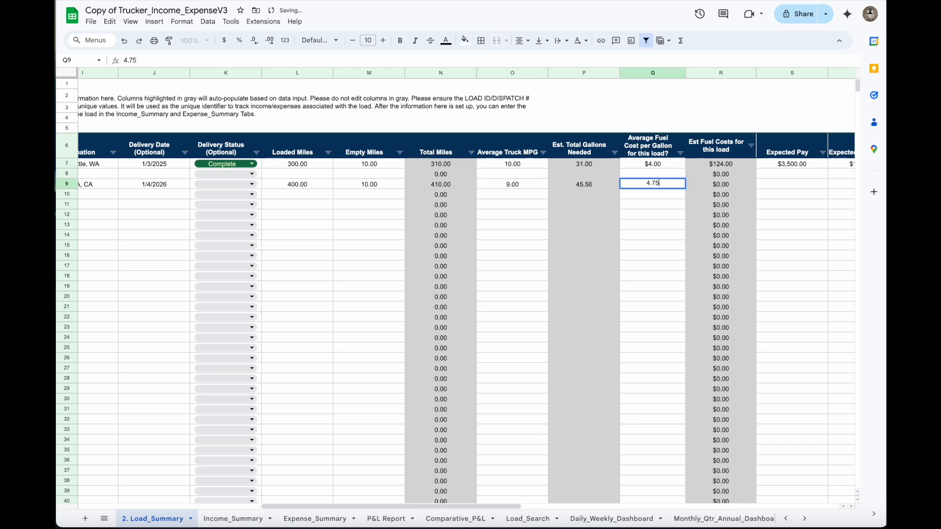
{"action": "left_click", "coordinate": [780, 185]}
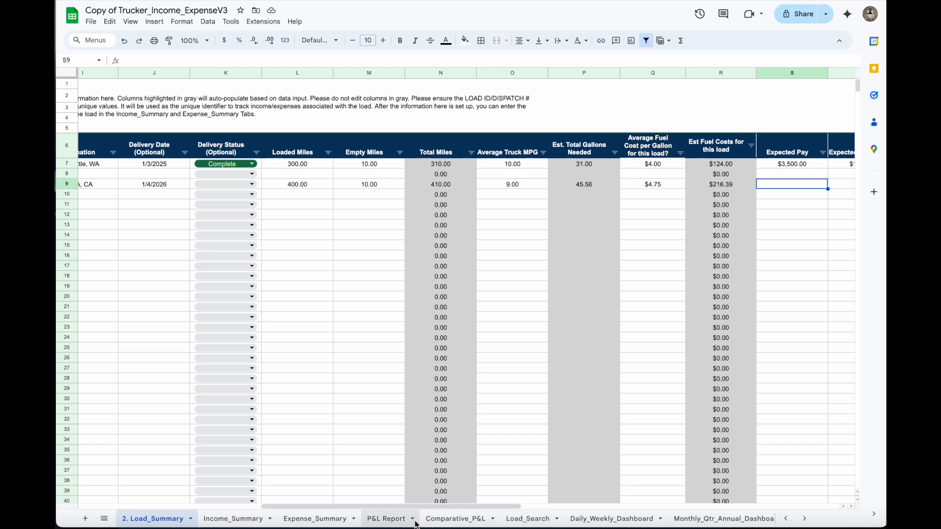
Check load L002's January 2026 mileage and fuel figures in the P&L Report against its row in the load log
{"action": "left_click", "coordinate": [387, 518]}
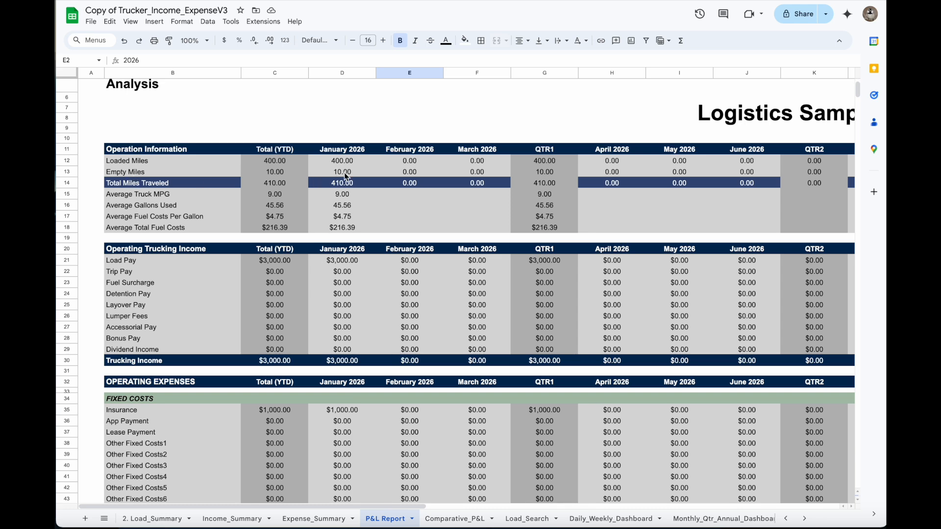
{"action": "left_click", "coordinate": [166, 518]}
{"action": "left_click_drag", "start_coordinate": [433, 507], "coordinate": [256, 436]}
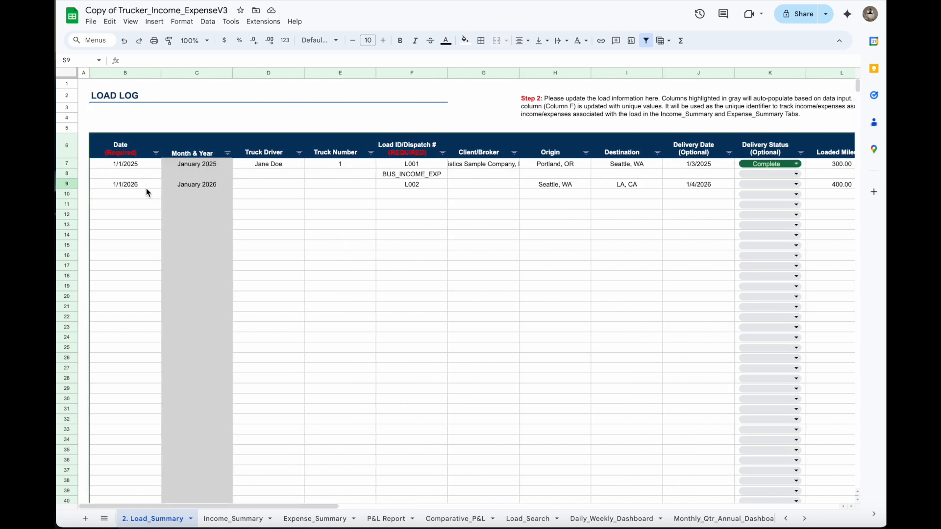
{"action": "left_click_drag", "start_coordinate": [332, 507], "coordinate": [459, 505]}
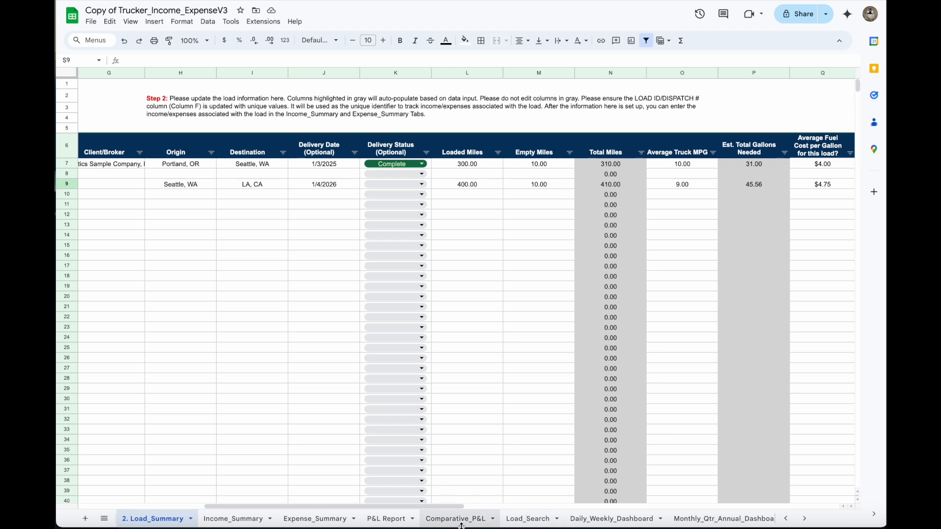
{"action": "left_click", "coordinate": [393, 519]}
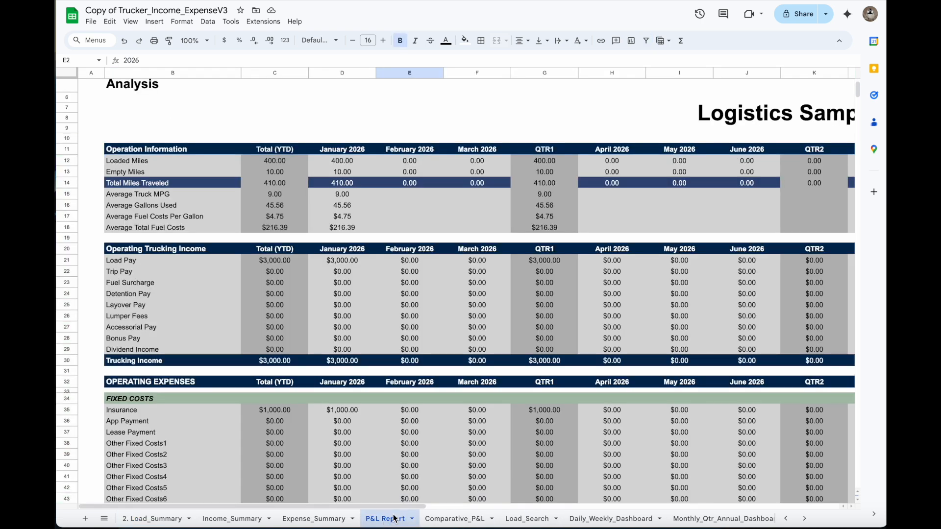
{"action": "scroll", "coordinate": [409, 355], "scroll_direction": "up", "scroll_amount": 3}
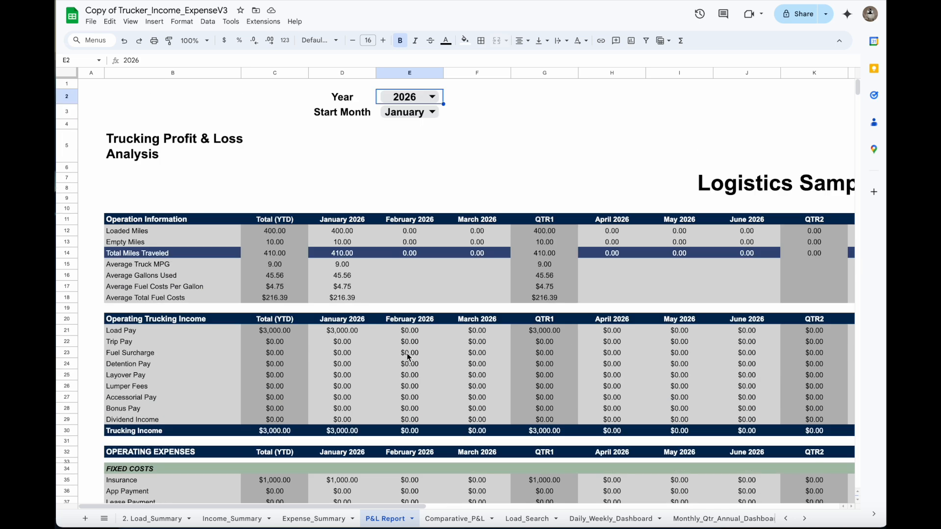
Look through the years available for the P&L Report without changing the selection
{"action": "left_click", "coordinate": [431, 97]}
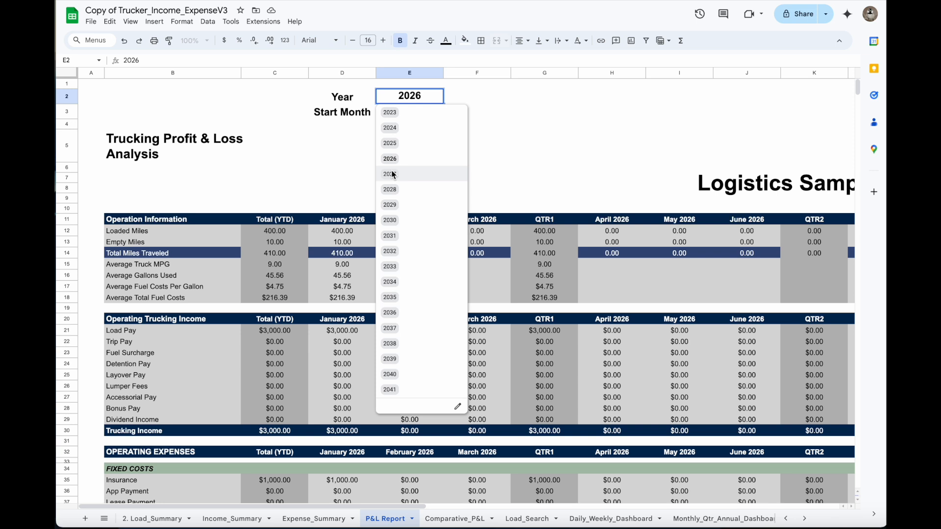
{"action": "left_click", "coordinate": [502, 148]}
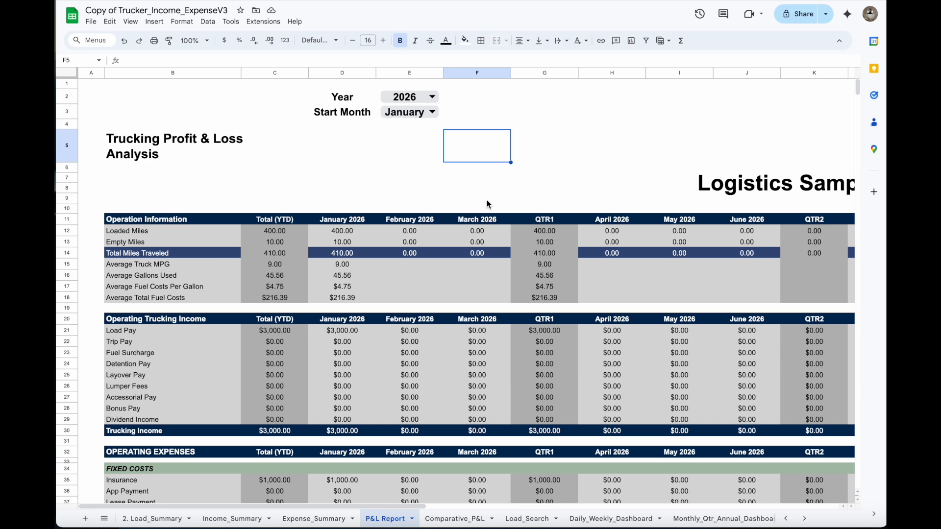
{"action": "left_click", "coordinate": [398, 150]}
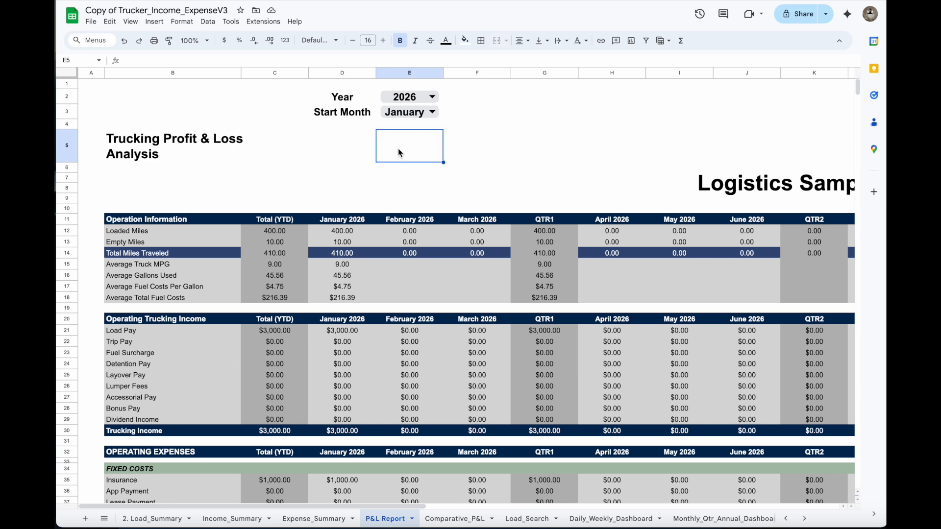
Set the P&L Report's start month to June
{"action": "left_click", "coordinate": [434, 113]}
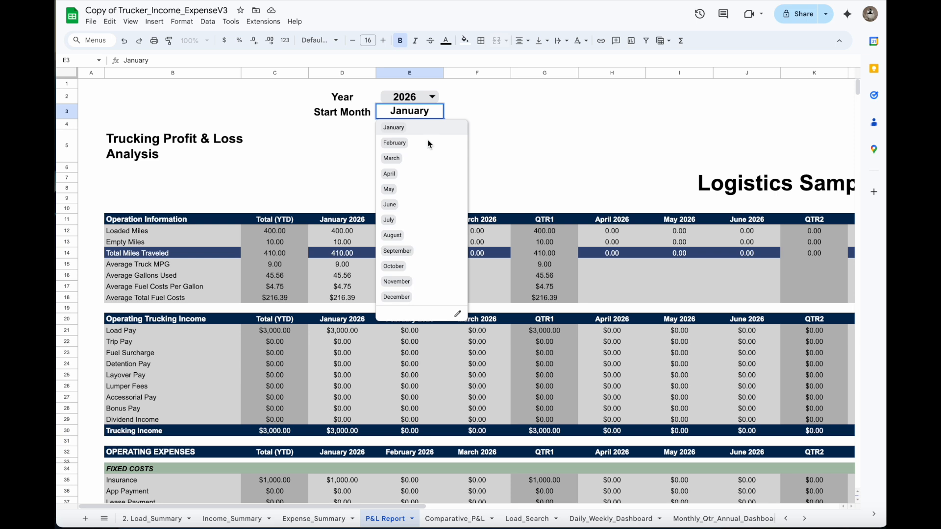
{"action": "left_click", "coordinate": [390, 205]}
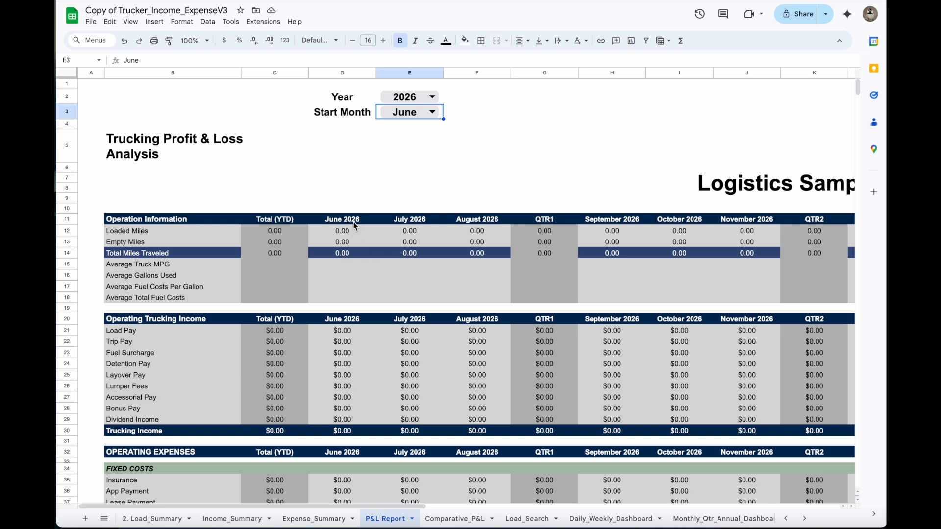
{"action": "mouse_move", "coordinate": [425, 505]}
{"action": "left_mouse_down"}
{"action": "mouse_move", "coordinate": [681, 498]}
{"action": "mouse_move", "coordinate": [421, 505]}
{"action": "left_mouse_up"}
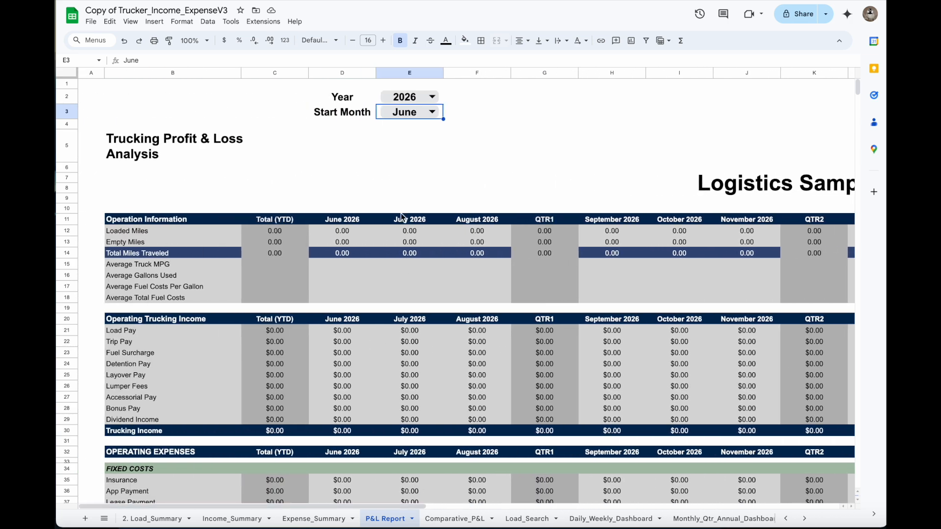
Switch the P&L Report's start month to February and return it to January
{"action": "left_click", "coordinate": [433, 113]}
{"action": "left_click", "coordinate": [399, 144]}
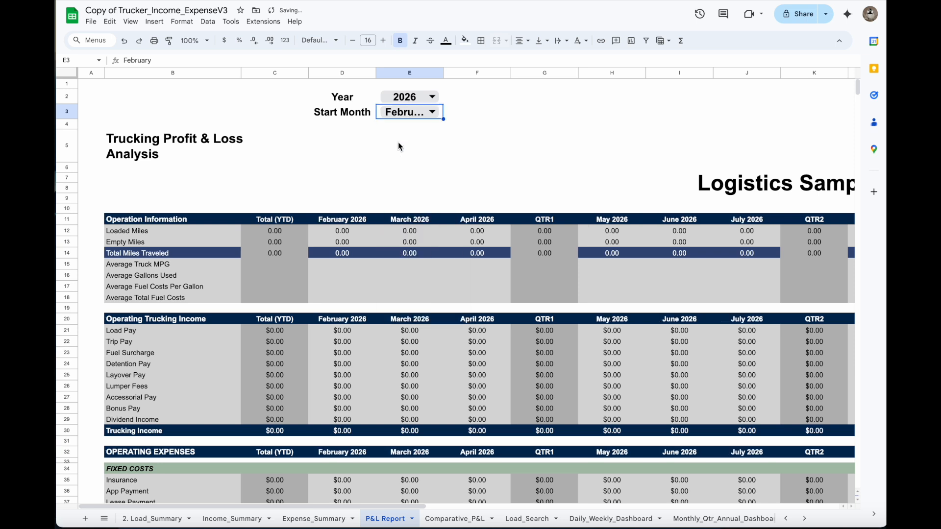
{"action": "left_click", "coordinate": [433, 112]}
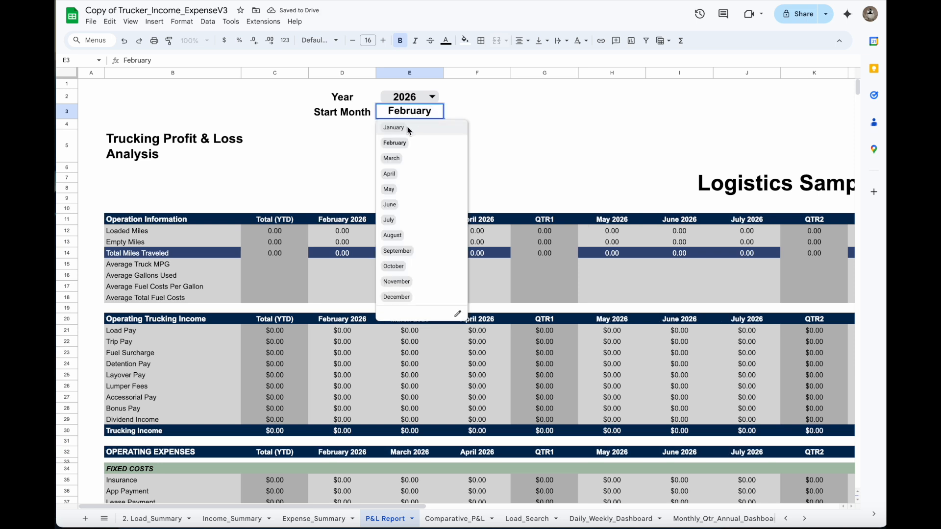
{"action": "left_click", "coordinate": [408, 128]}
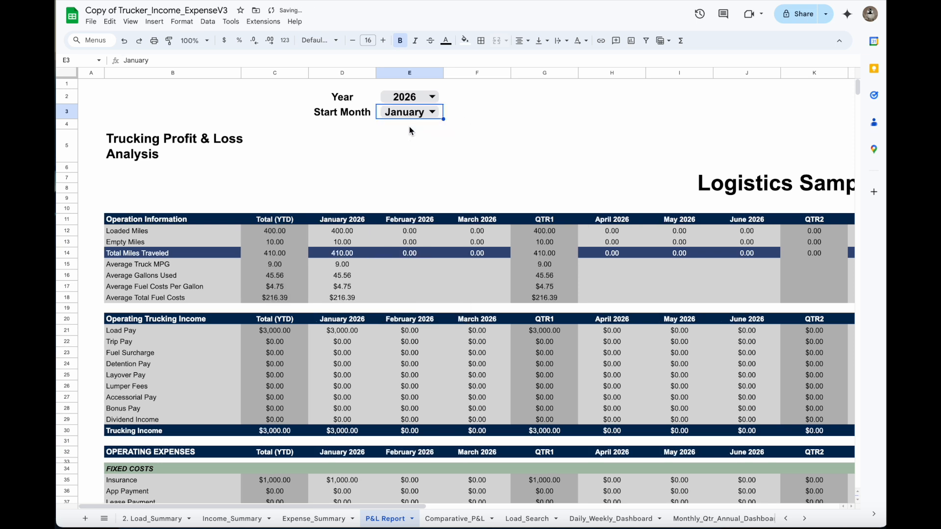
Try April as the P&L Report's start month and set it back to January
{"action": "left_click", "coordinate": [432, 115]}
{"action": "left_click", "coordinate": [403, 174]}
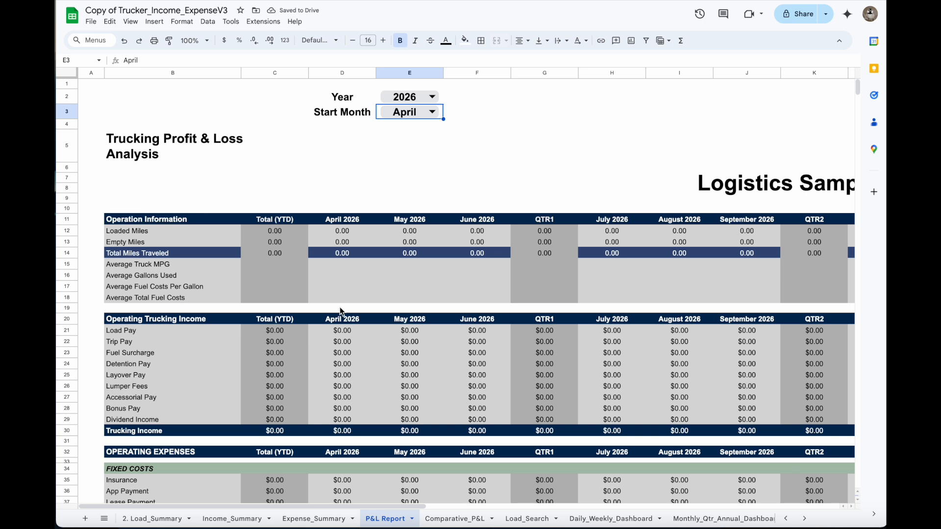
{"action": "double_click", "coordinate": [432, 115]}
{"action": "left_click", "coordinate": [394, 128]}
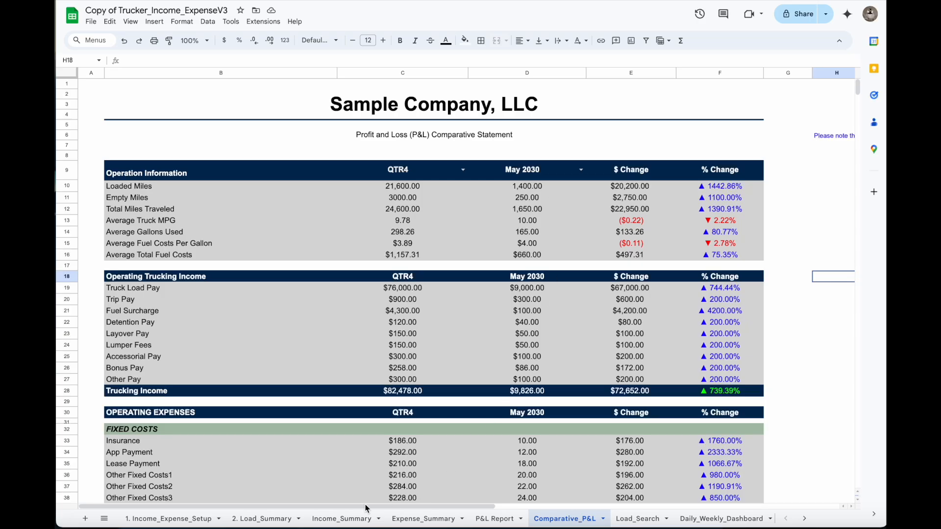
Review the sample workbook's income and expense setup, load, income and expense logs, and the 2030 P&L Report
{"action": "left_click", "coordinate": [168, 517]}
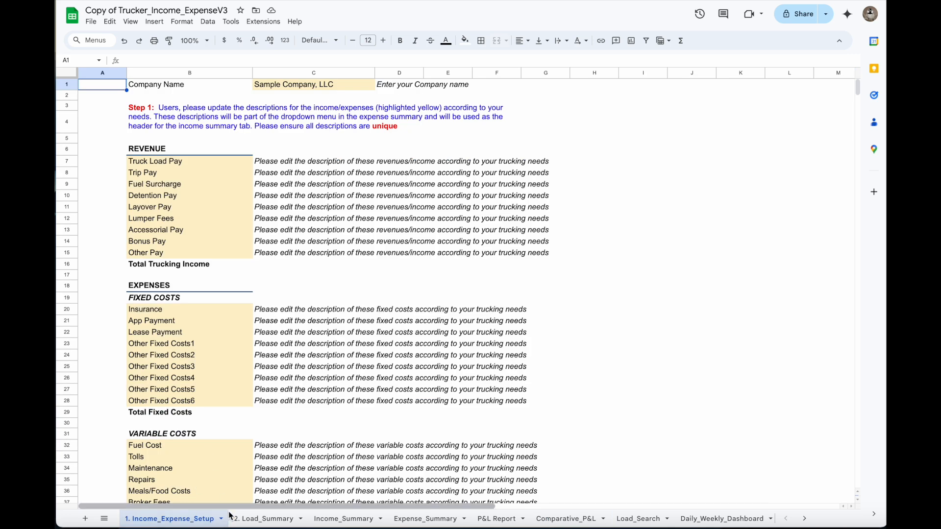
{"action": "left_click", "coordinate": [245, 518]}
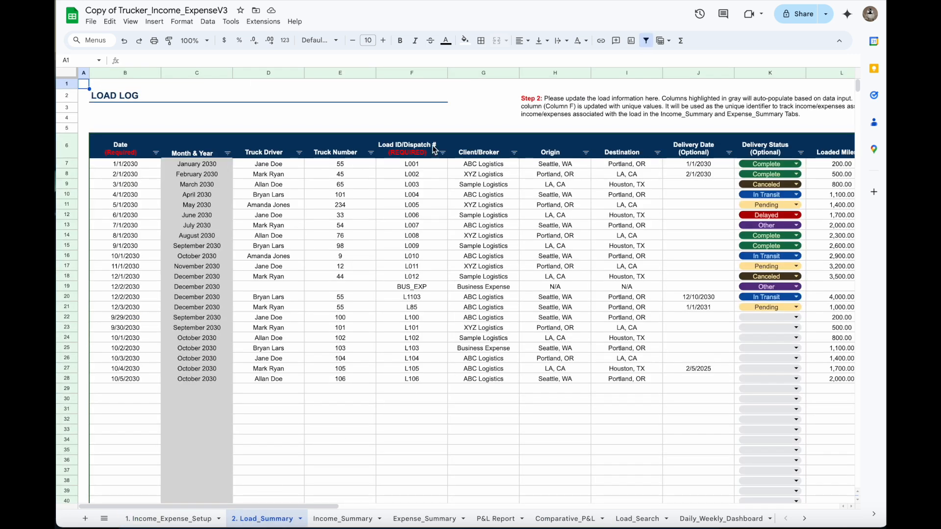
{"action": "left_click", "coordinate": [348, 521]}
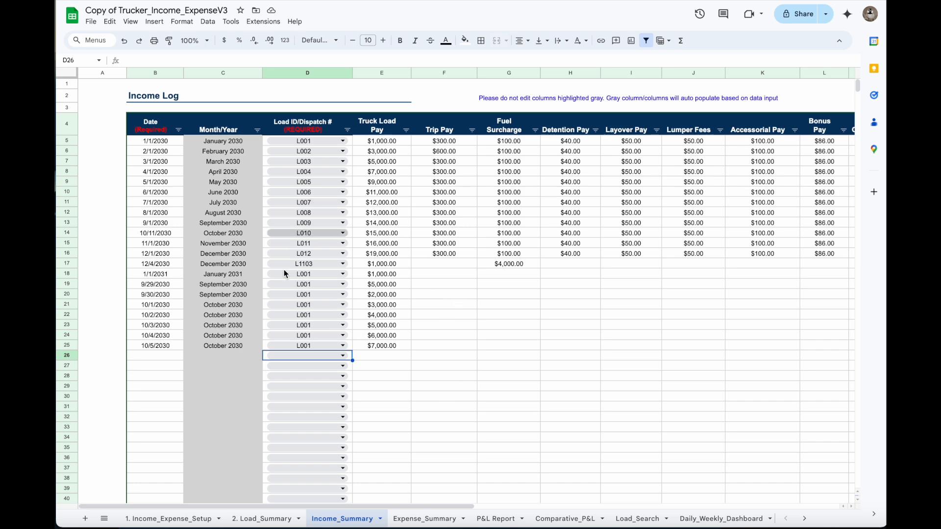
{"action": "left_click", "coordinate": [394, 519]}
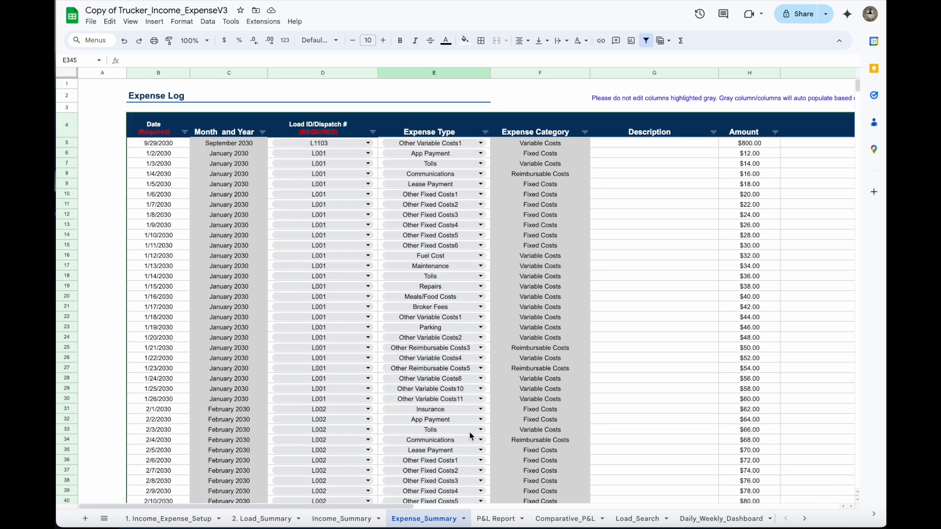
{"action": "left_click", "coordinate": [496, 519]}
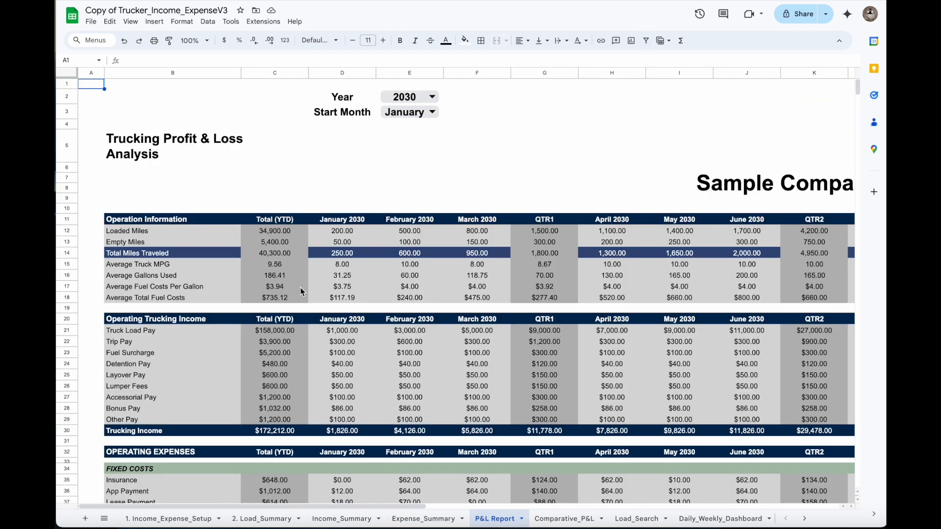
{"action": "left_click_drag", "start_coordinate": [376, 506], "coordinate": [361, 466]}
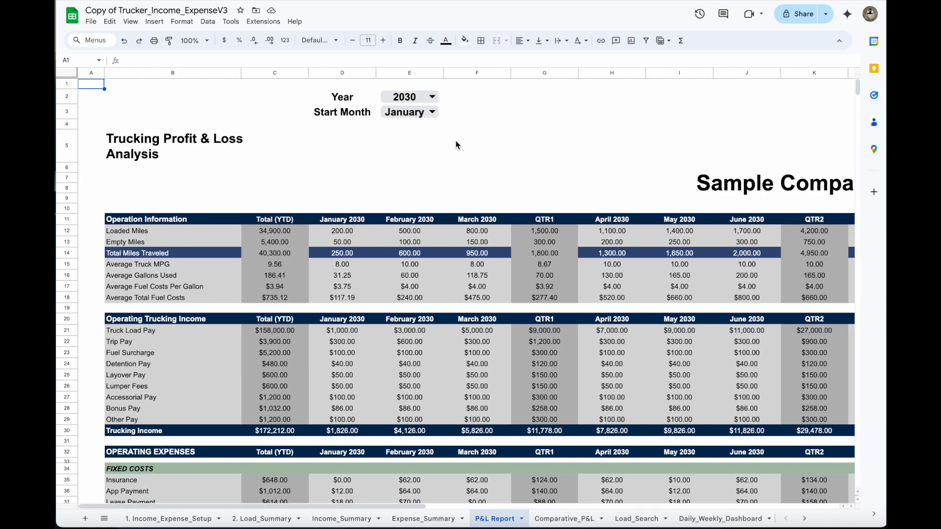
{"action": "scroll", "coordinate": [567, 467], "scroll_direction": "down", "scroll_amount": 10}
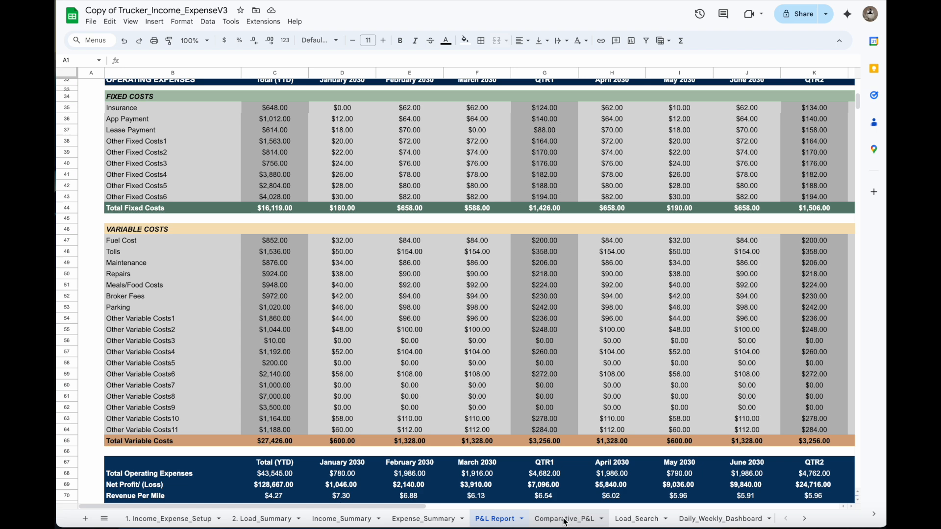
Compare February 2030 with January 2030 in the Comparative_P&L statement and review the changes down to the inflow/outflow analysis
{"action": "left_click", "coordinate": [564, 518]}
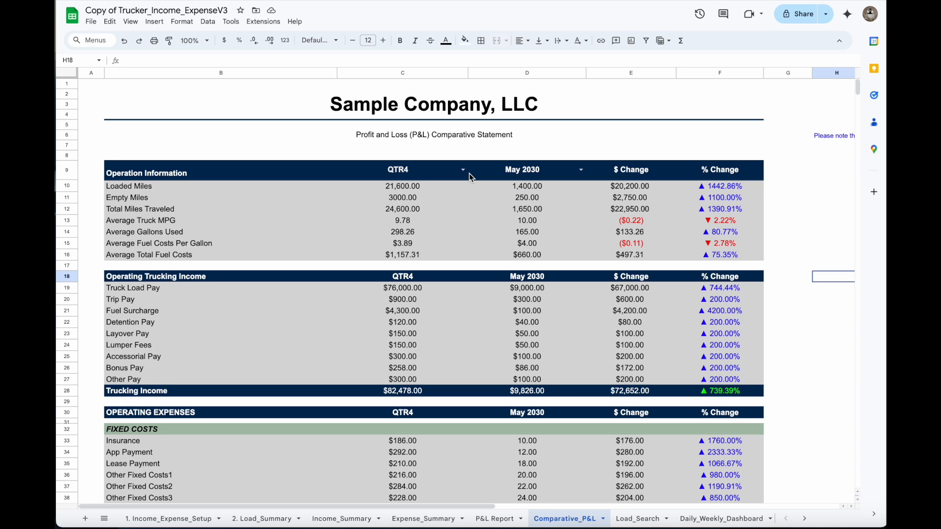
{"action": "left_click", "coordinate": [466, 173]}
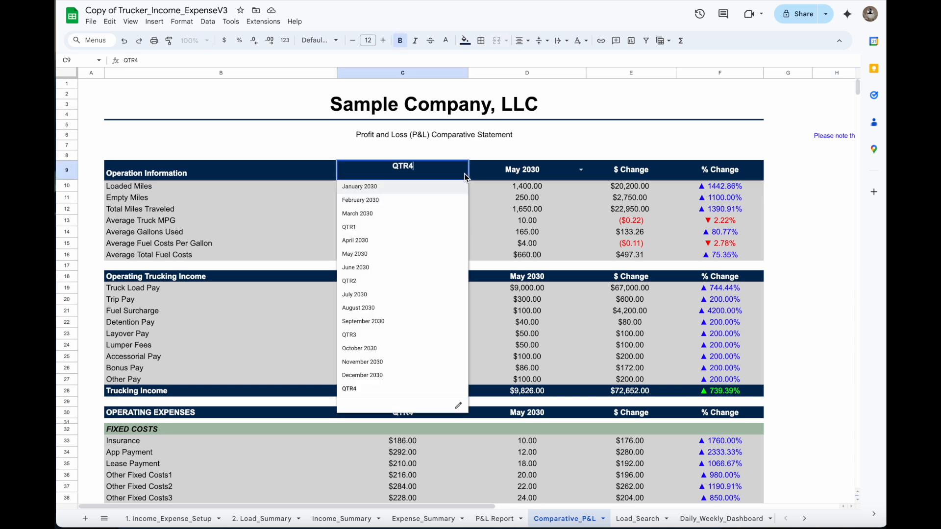
{"action": "left_click", "coordinate": [375, 201]}
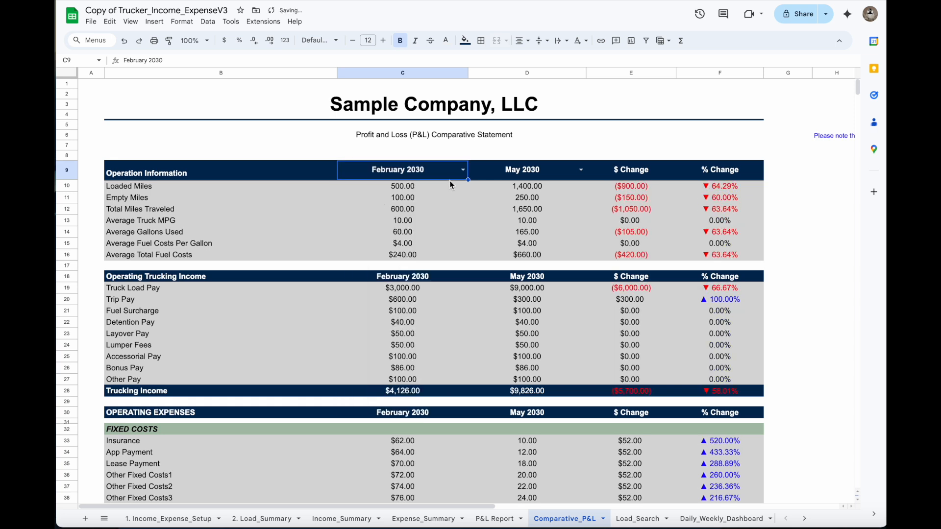
{"action": "left_click", "coordinate": [580, 171]}
{"action": "left_click", "coordinate": [483, 187]}
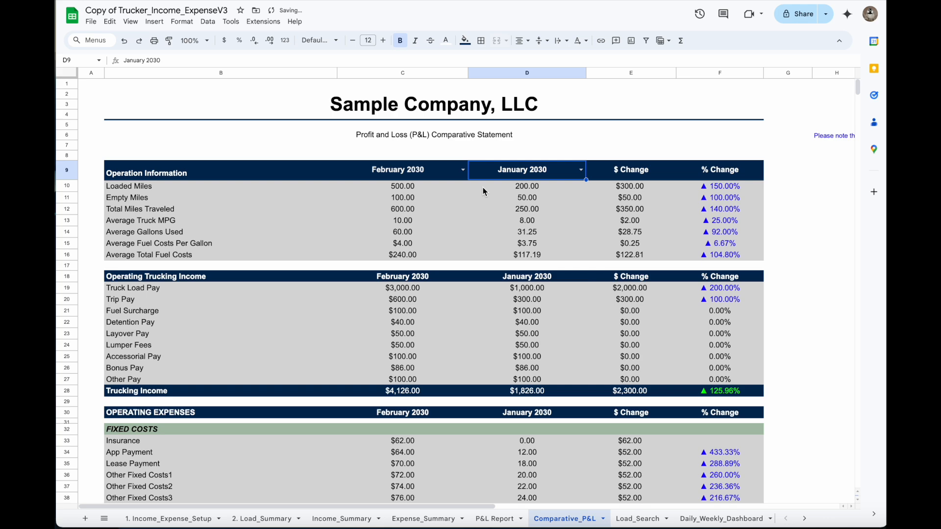
{"action": "scroll", "coordinate": [651, 289], "scroll_direction": "down", "scroll_amount": 3}
{"action": "scroll", "coordinate": [647, 264], "scroll_direction": "up", "scroll_amount": 3}
{"action": "scroll", "coordinate": [640, 289], "scroll_direction": "down", "scroll_amount": 15}
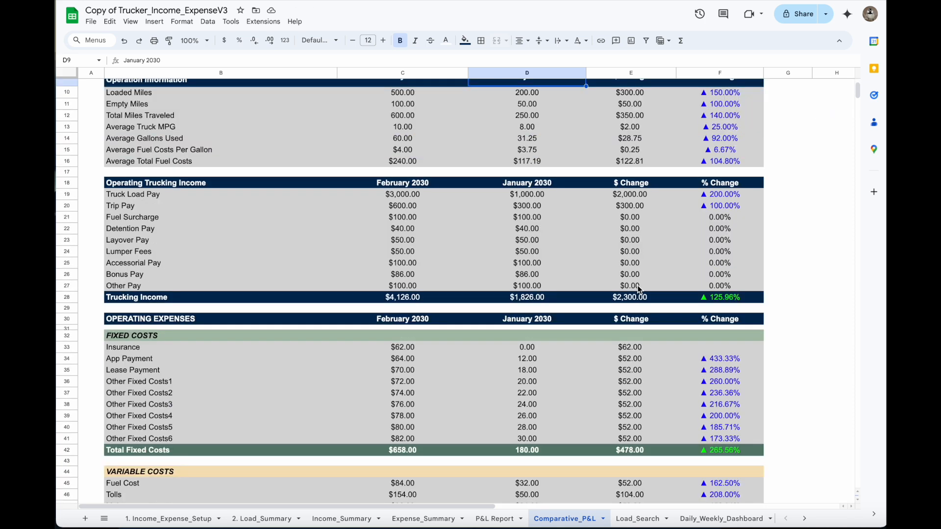
{"action": "scroll", "coordinate": [642, 300], "scroll_direction": "down", "scroll_amount": 7}
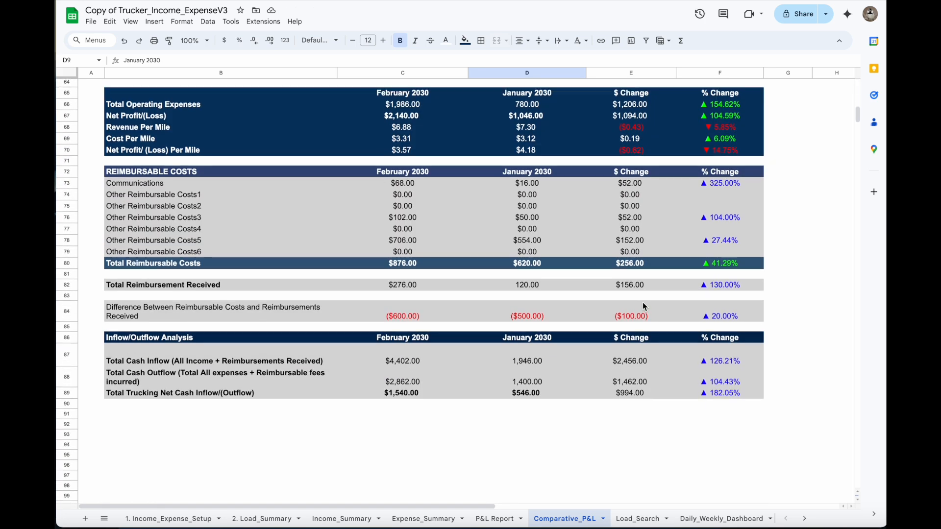
{"action": "scroll", "coordinate": [639, 294], "scroll_direction": "up", "scroll_amount": 20}
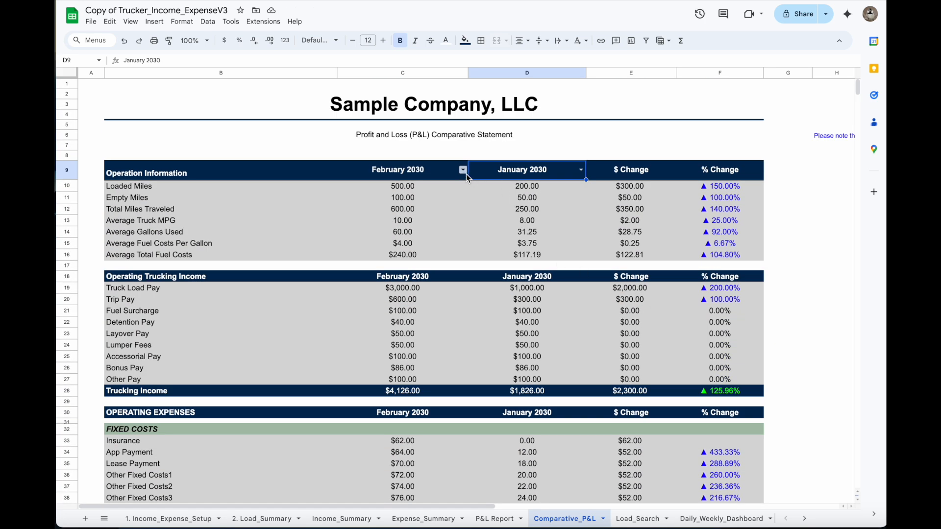
Set the Comparative_P&L statement to compare QTR2 with QTR1 and review the changes
{"action": "left_click", "coordinate": [463, 171]}
{"action": "left_click", "coordinate": [377, 289]}
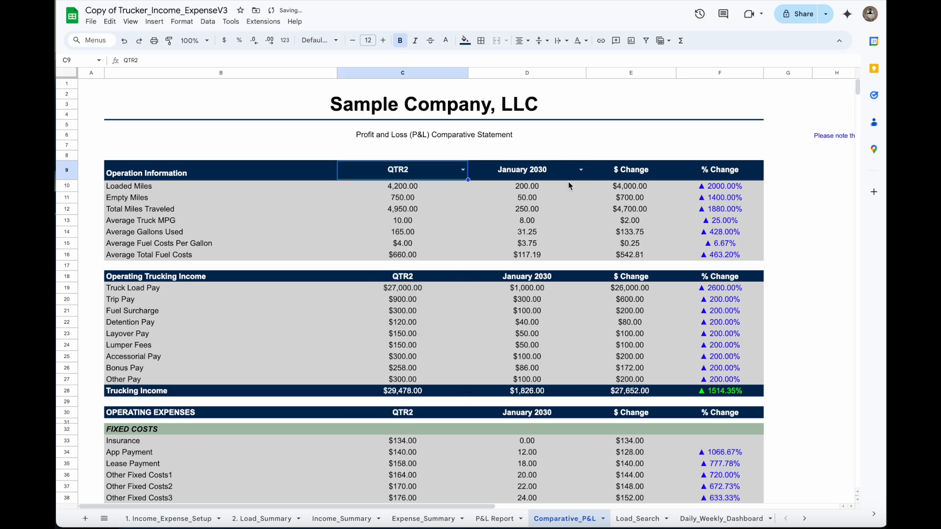
{"action": "left_click", "coordinate": [580, 173]}
{"action": "left_click", "coordinate": [479, 236]}
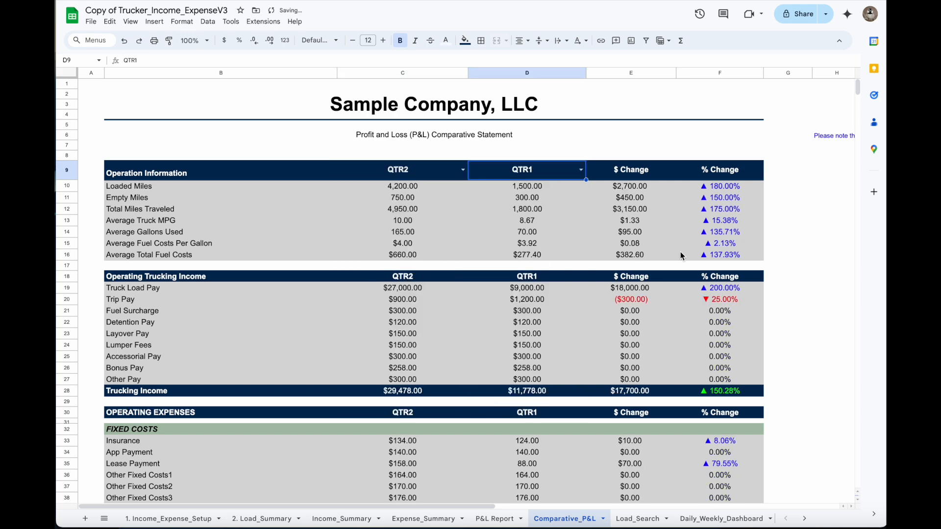
{"action": "scroll", "coordinate": [680, 251], "scroll_direction": "down", "scroll_amount": 10}
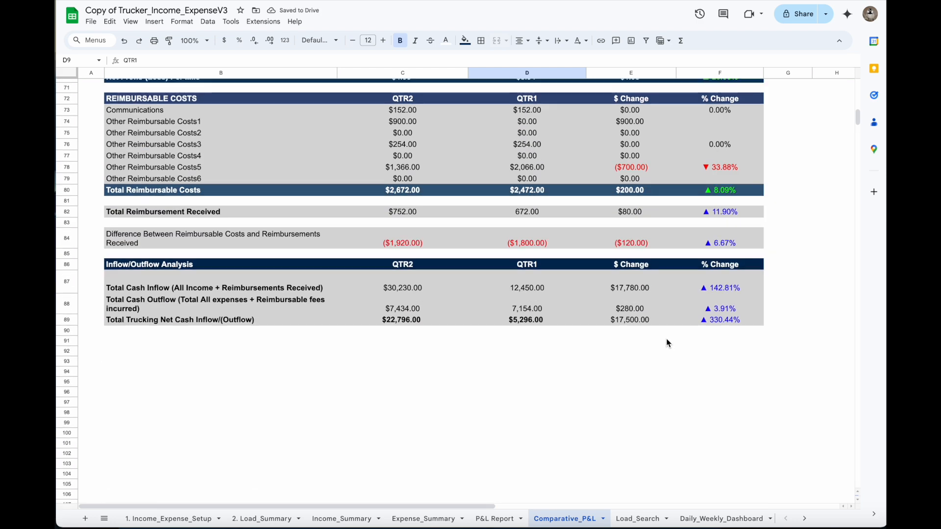
{"action": "scroll", "coordinate": [663, 334], "scroll_direction": "up", "scroll_amount": 12}
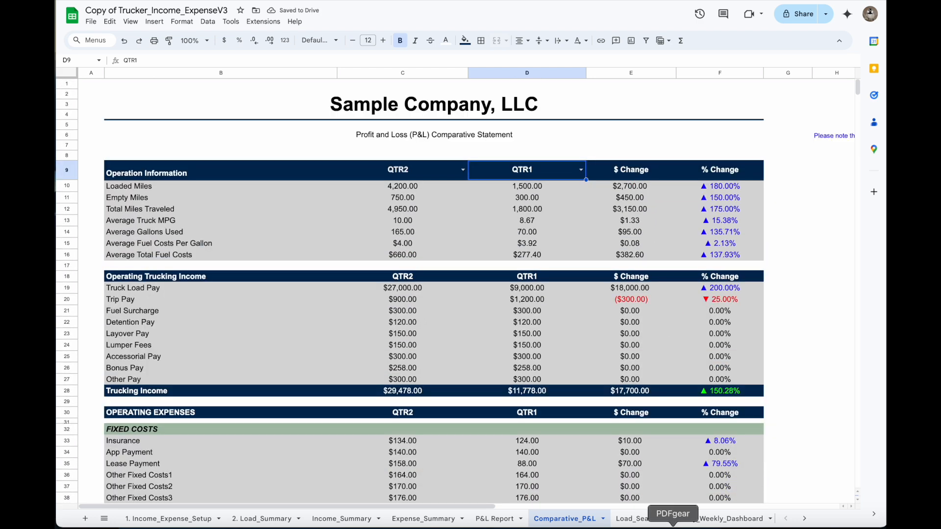
Review load L002 on the Load_Search sheet, from the load information down to the reimbursable costs
{"action": "left_click", "coordinate": [637, 520]}
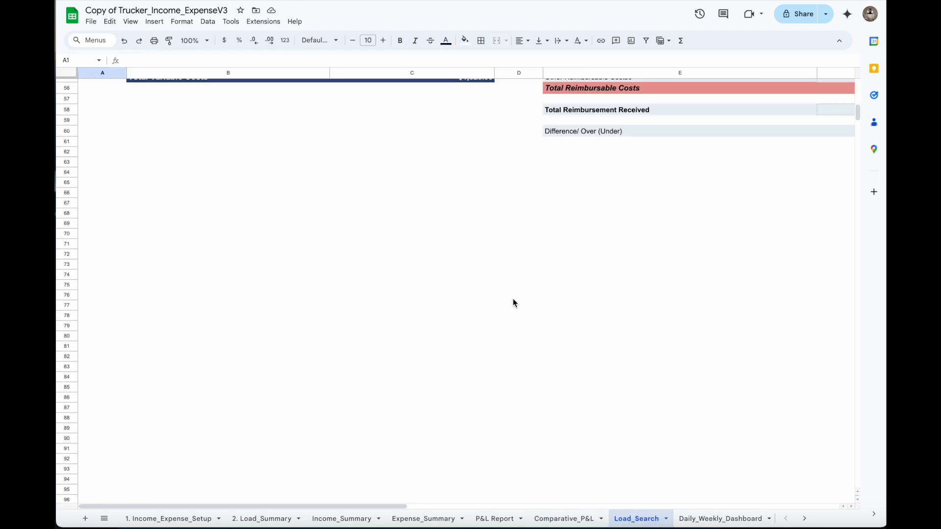
{"action": "scroll", "coordinate": [512, 303], "scroll_direction": "up", "scroll_amount": 12}
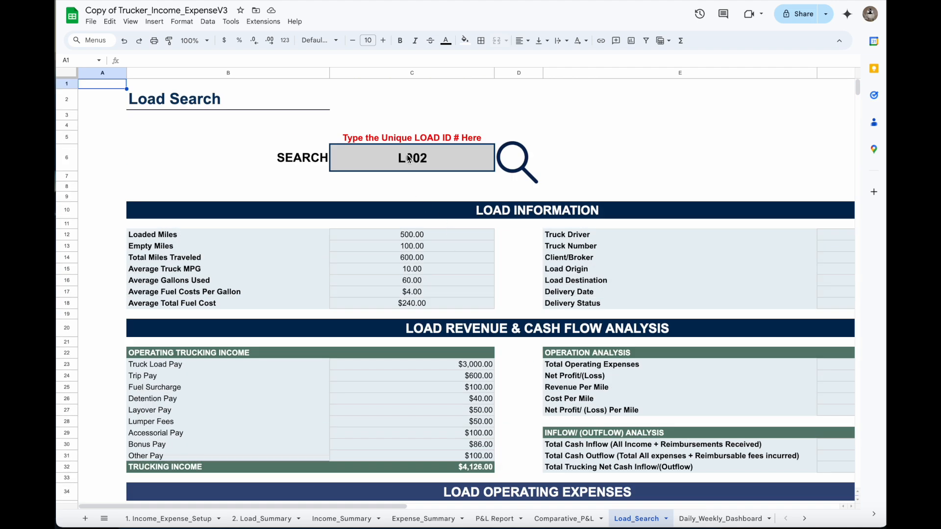
{"action": "scroll", "coordinate": [604, 355], "scroll_direction": "down", "scroll_amount": 10}
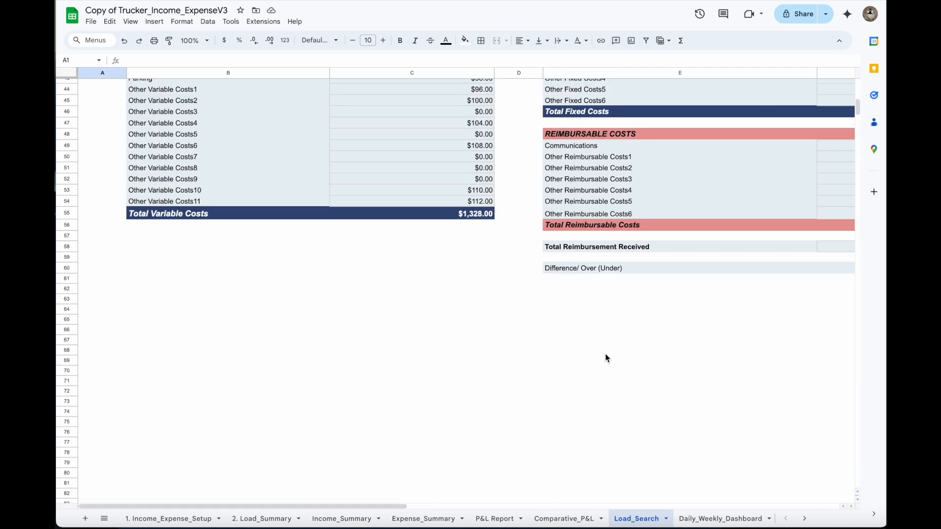
Review the Daily_Weekly_Dashboard's charts, weekday figures, inflow/outflow analysis and highest and lowest expenses section
{"action": "left_click", "coordinate": [705, 518]}
{"action": "scroll", "coordinate": [513, 365], "scroll_direction": "up", "scroll_amount": 8}
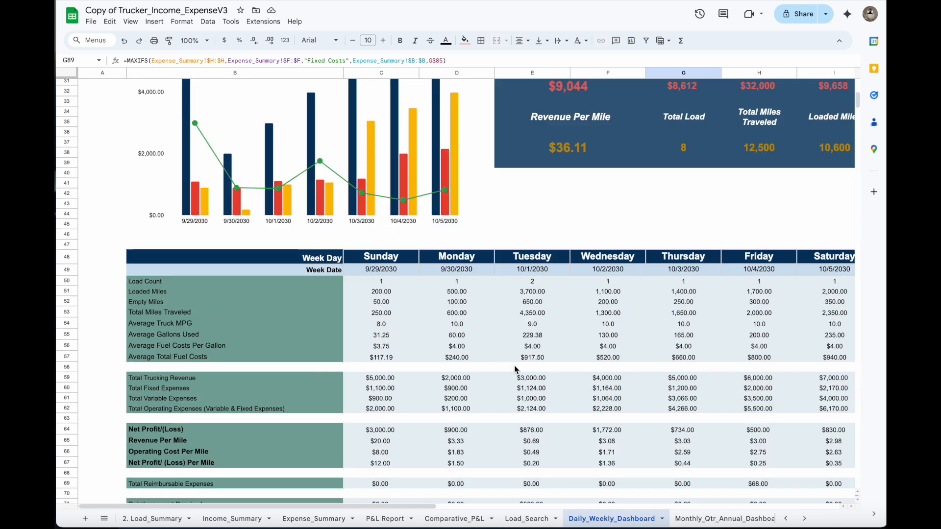
{"action": "scroll", "coordinate": [513, 365], "scroll_direction": "up", "scroll_amount": 3}
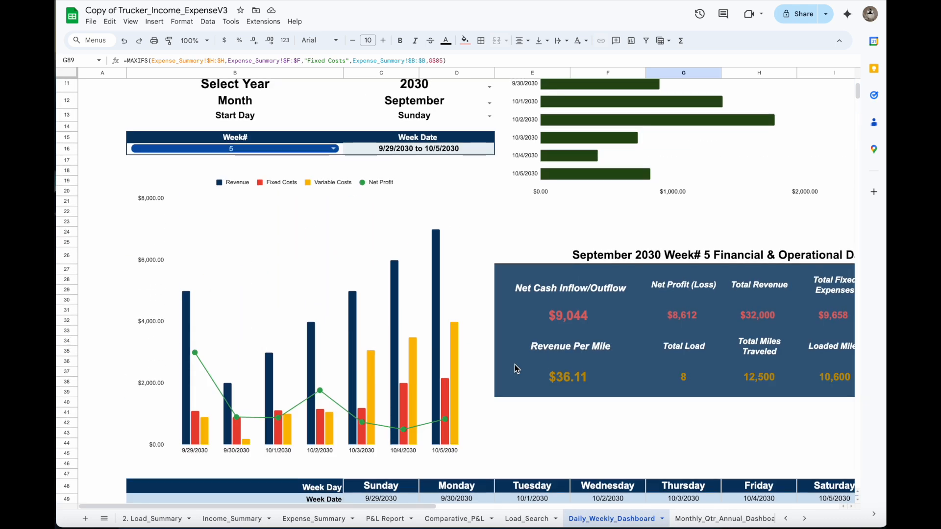
{"action": "scroll", "coordinate": [543, 378], "scroll_direction": "down", "scroll_amount": 10}
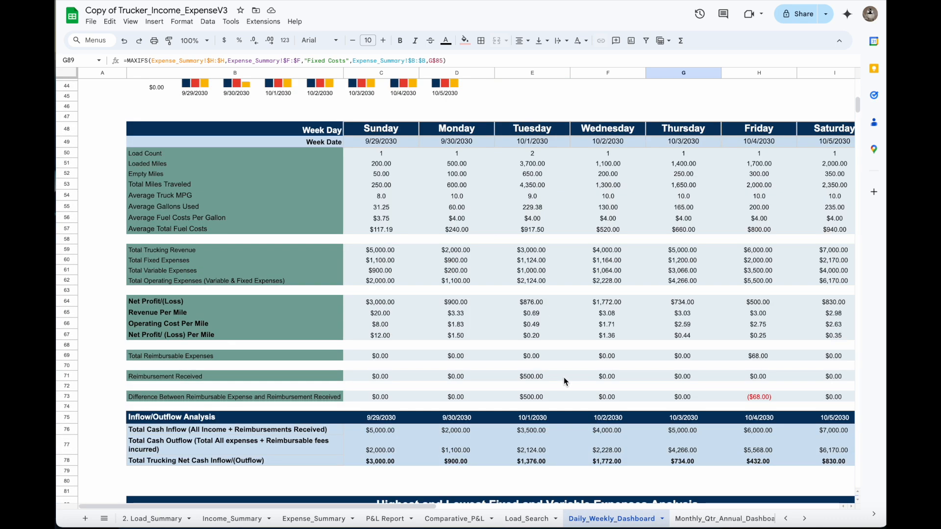
{"action": "scroll", "coordinate": [514, 360], "scroll_direction": "down", "scroll_amount": 6}
{"action": "scroll", "coordinate": [530, 363], "scroll_direction": "down", "scroll_amount": 3}
{"action": "scroll", "coordinate": [531, 370], "scroll_direction": "up", "scroll_amount": 15}
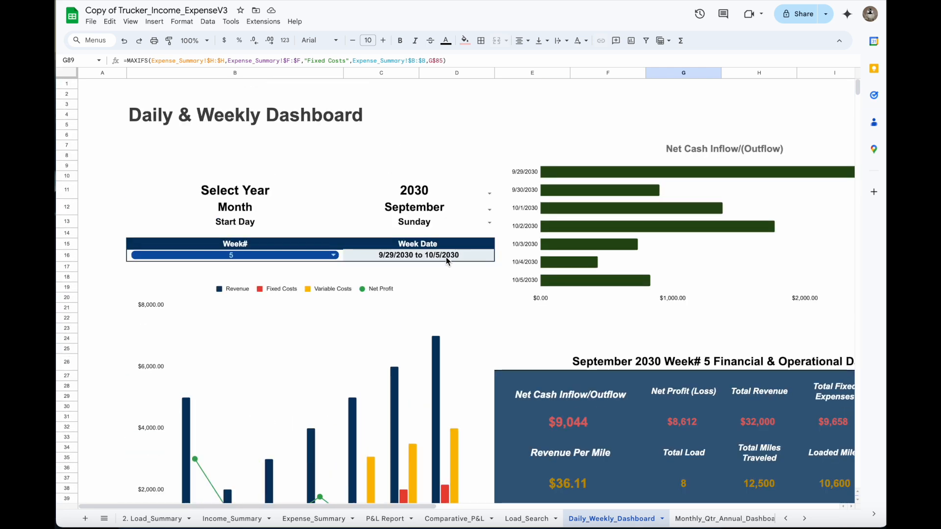
Try February as the Daily & Weekly Dashboard's month and set it back to September
{"action": "left_click", "coordinate": [489, 211]}
{"action": "left_click", "coordinate": [377, 234]}
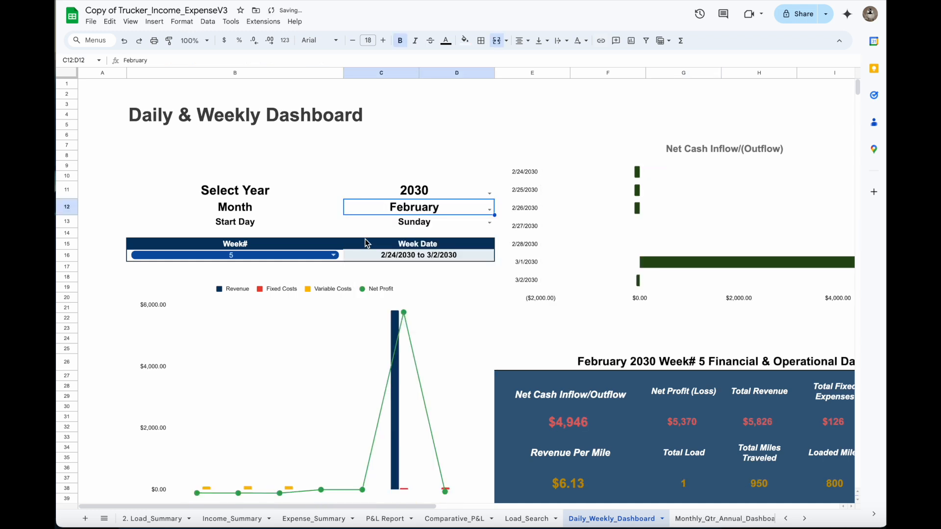
{"action": "left_click", "coordinate": [489, 210]}
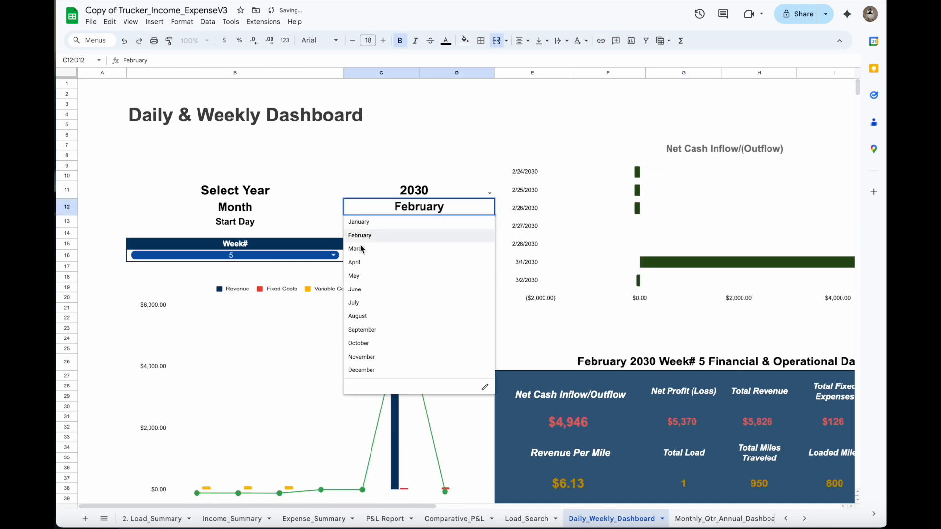
{"action": "left_click", "coordinate": [374, 330]}
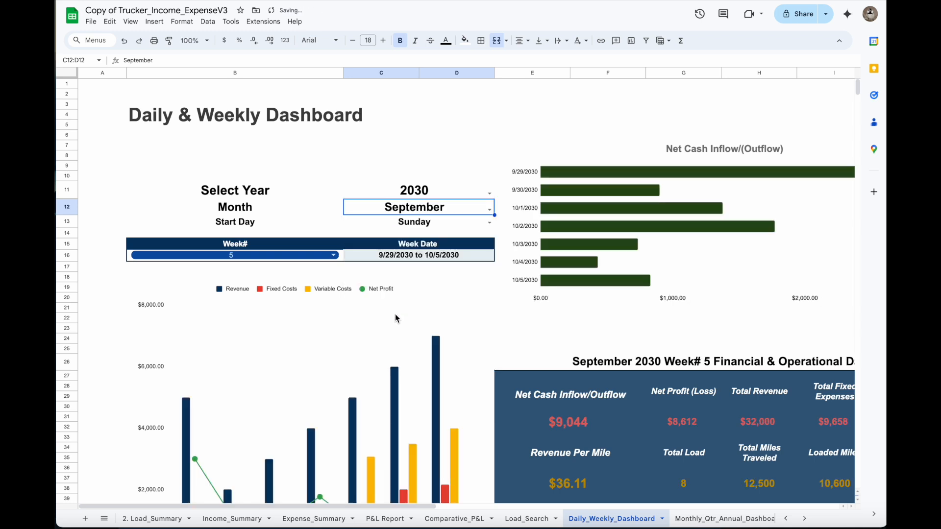
Set the Daily & Weekly Dashboard's start day to Monday and check the weekday table
{"action": "left_click", "coordinate": [488, 224]}
{"action": "left_click", "coordinate": [366, 235]}
{"action": "scroll", "coordinate": [469, 329], "scroll_direction": "down", "scroll_amount": 8}
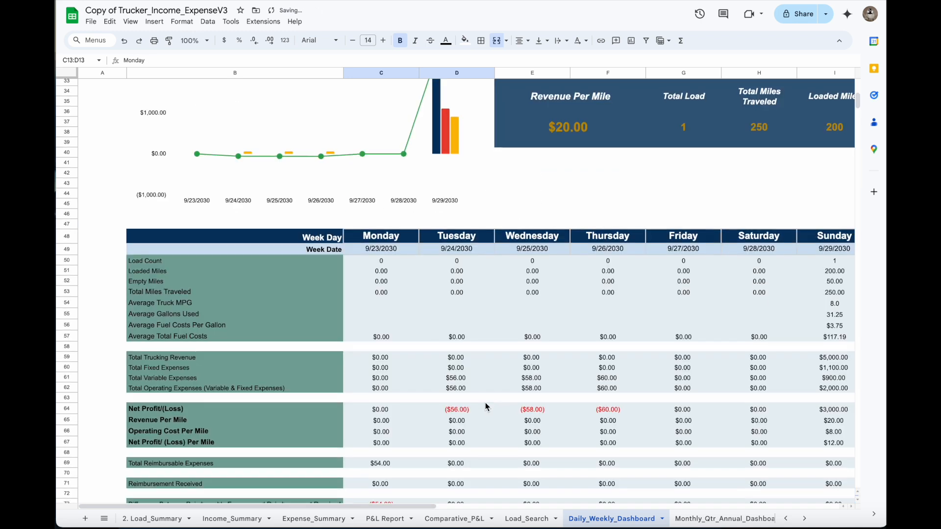
{"action": "scroll", "coordinate": [411, 295], "scroll_direction": "up", "scroll_amount": 2}
{"action": "scroll", "coordinate": [411, 295], "scroll_direction": "up", "scroll_amount": 5}
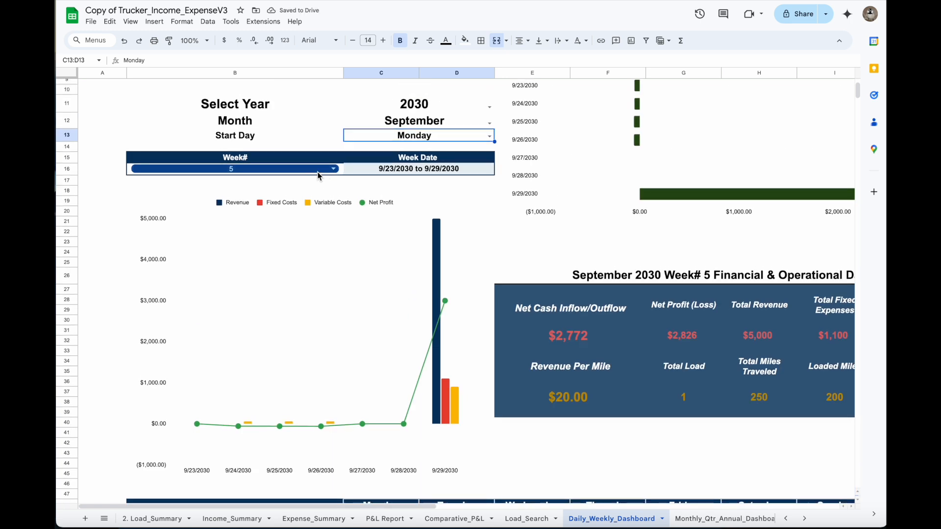
Try weeks 2 and 3 of September 2030 and review the dashboard's charts, financial data and weekly totals
{"action": "left_click", "coordinate": [335, 171]}
{"action": "left_click", "coordinate": [157, 201]}
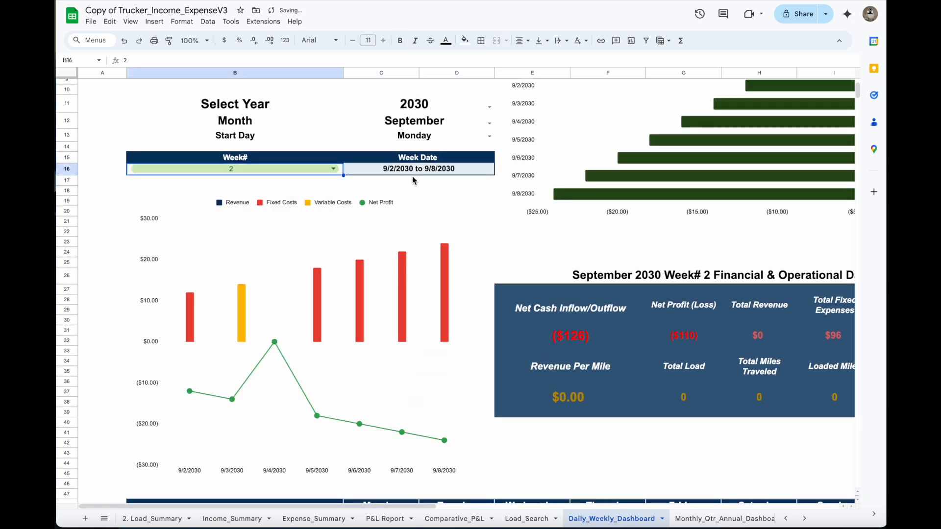
{"action": "left_click", "coordinate": [333, 170]}
{"action": "left_click", "coordinate": [157, 215]}
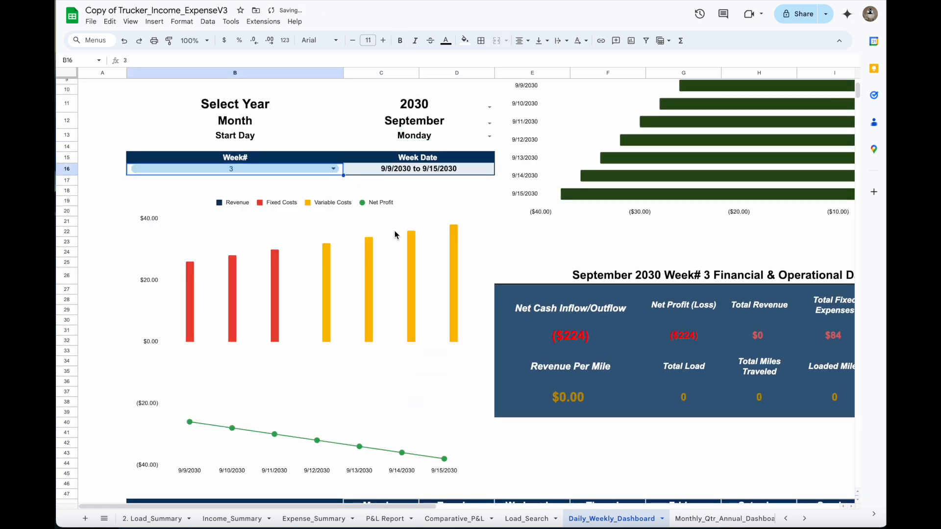
{"action": "scroll", "coordinate": [593, 342], "scroll_direction": "down", "scroll_amount": 5}
{"action": "left_click_drag", "start_coordinate": [423, 504], "coordinate": [486, 506]}
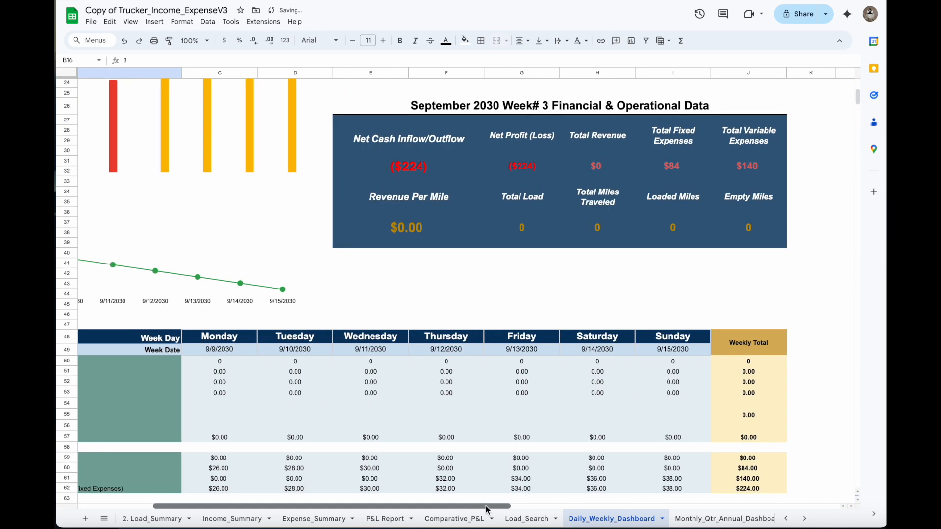
{"action": "scroll", "coordinate": [531, 298], "scroll_direction": "up", "scroll_amount": 3}
{"action": "scroll", "coordinate": [530, 298], "scroll_direction": "up", "scroll_amount": 3}
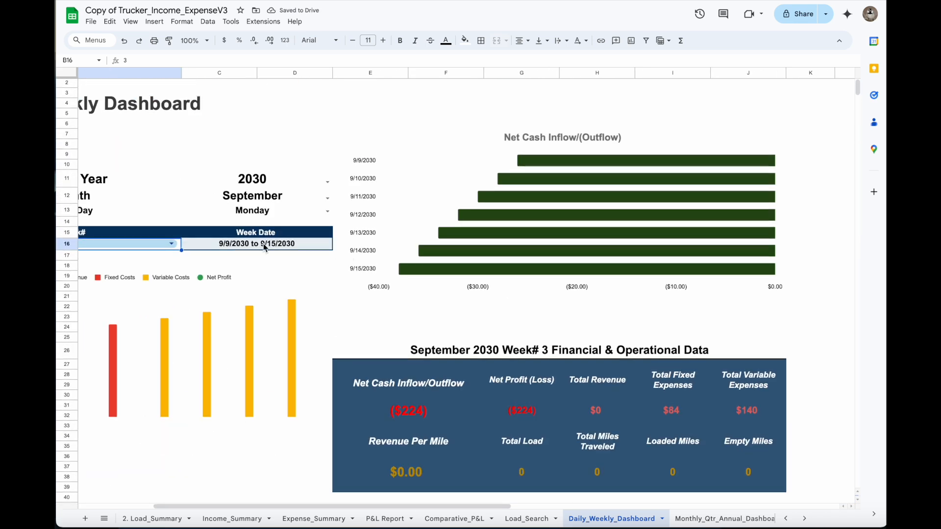
Set the Daily & Weekly Dashboard to week 1 and review its financial and operational data and daily breakdown
{"action": "left_click", "coordinate": [177, 245]}
{"action": "left_click", "coordinate": [125, 260]}
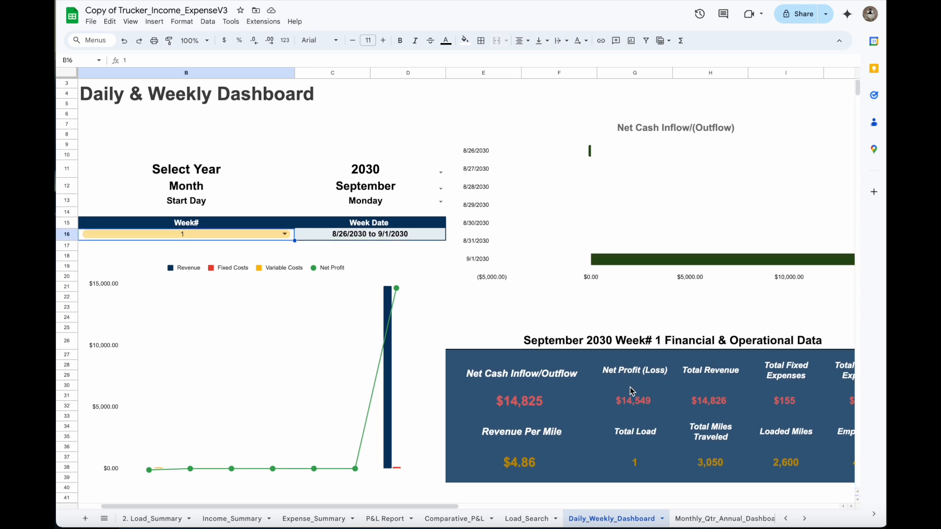
{"action": "scroll", "coordinate": [630, 386], "scroll_direction": "down", "scroll_amount": 3}
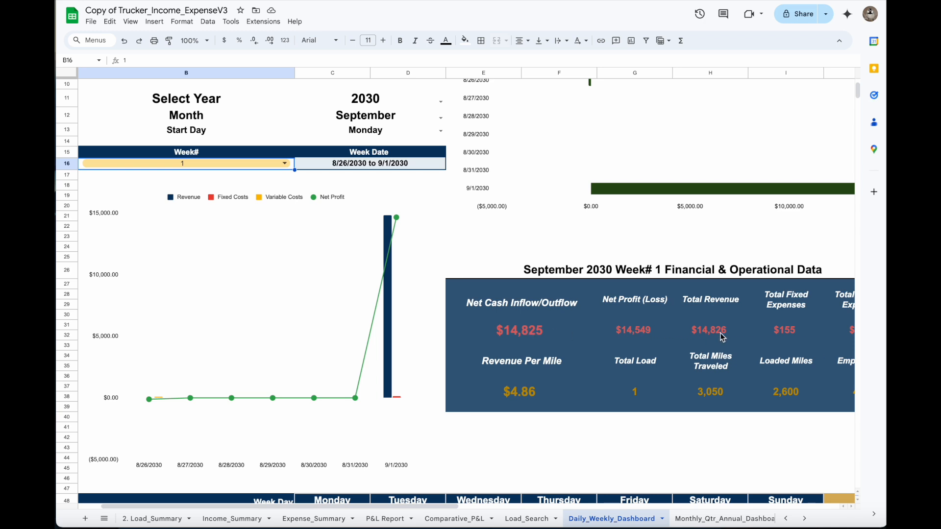
{"action": "left_click_drag", "start_coordinate": [433, 506], "coordinate": [549, 445]}
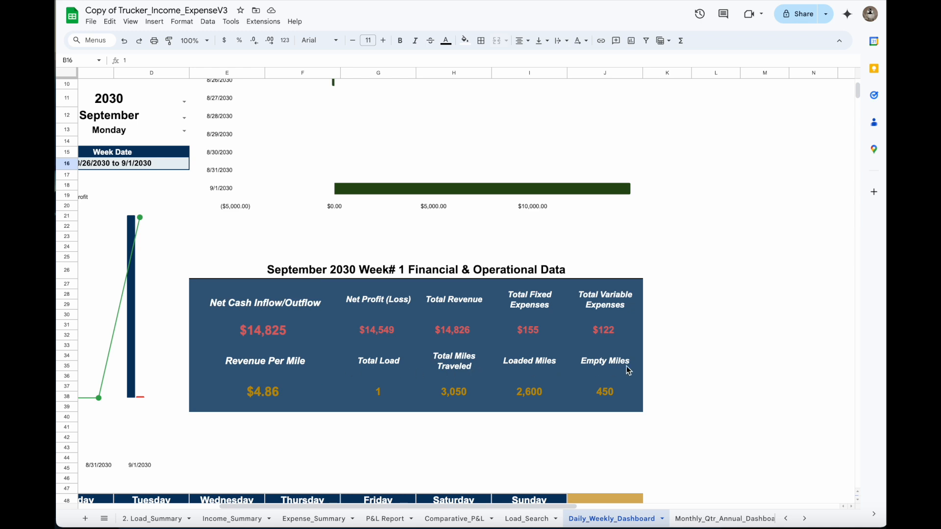
{"action": "scroll", "coordinate": [481, 416], "scroll_direction": "down", "scroll_amount": 10}
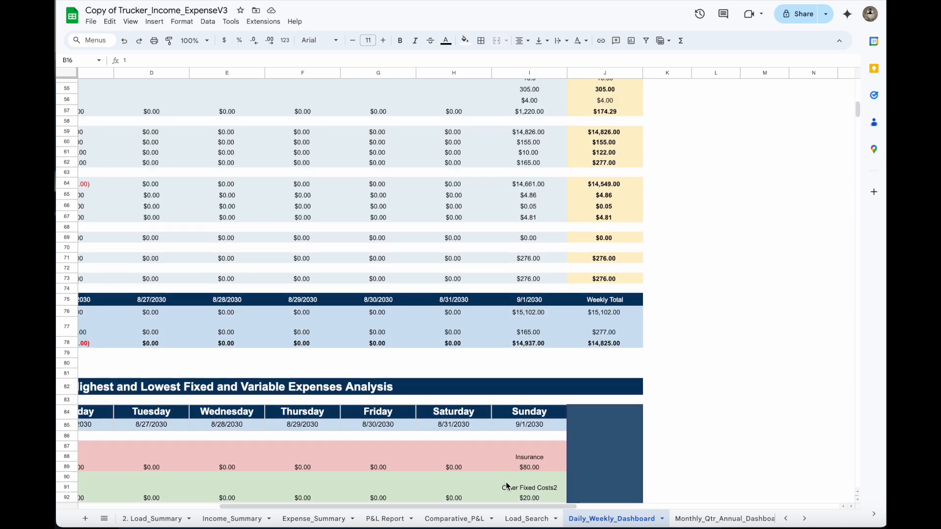
{"action": "scroll", "coordinate": [525, 505], "scroll_direction": "left", "scroll_amount": 5}
{"action": "scroll", "coordinate": [454, 464], "scroll_direction": "up", "scroll_amount": 10}
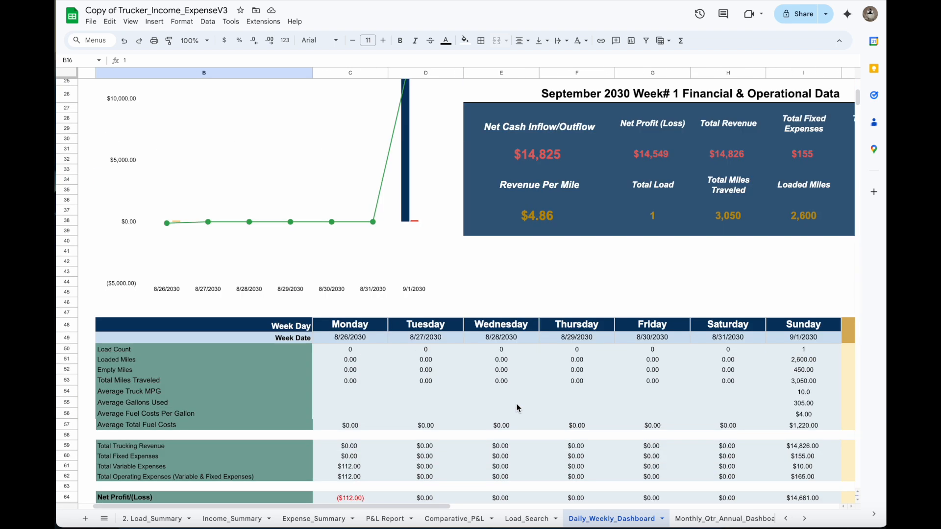
{"action": "scroll", "coordinate": [517, 408], "scroll_direction": "up", "scroll_amount": 2}
{"action": "scroll", "coordinate": [536, 438], "scroll_direction": "down", "scroll_amount": 5}
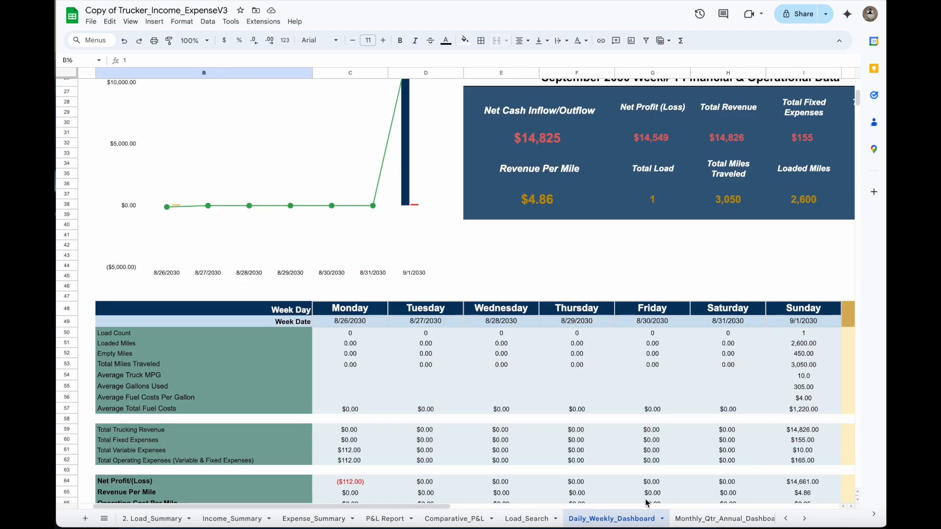
Set the financial dashboard on the Monthly_Qtr_Annual_Dashboard sheet to February 2030
{"action": "left_click", "coordinate": [688, 520]}
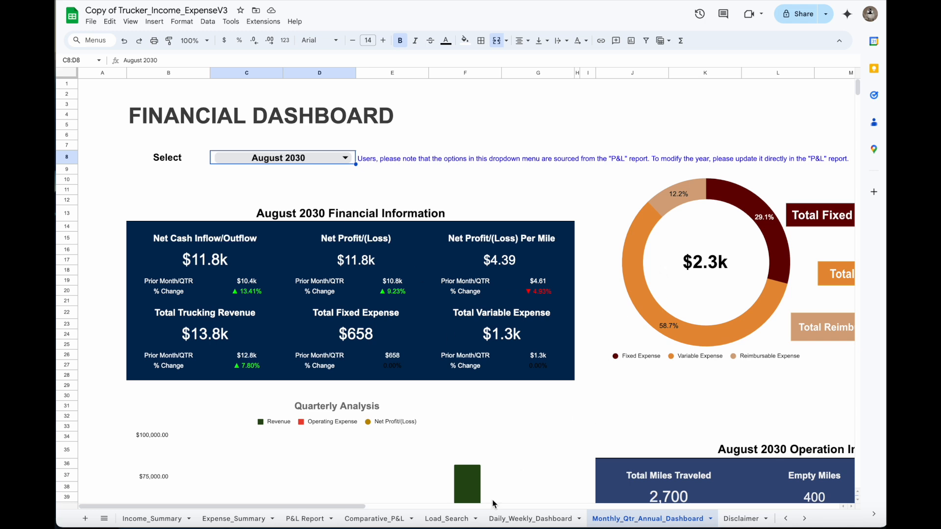
{"action": "mouse_move", "coordinate": [331, 513]}
{"action": "left_mouse_down"}
{"action": "mouse_move", "coordinate": [445, 507]}
{"action": "mouse_move", "coordinate": [329, 509]}
{"action": "left_mouse_up"}
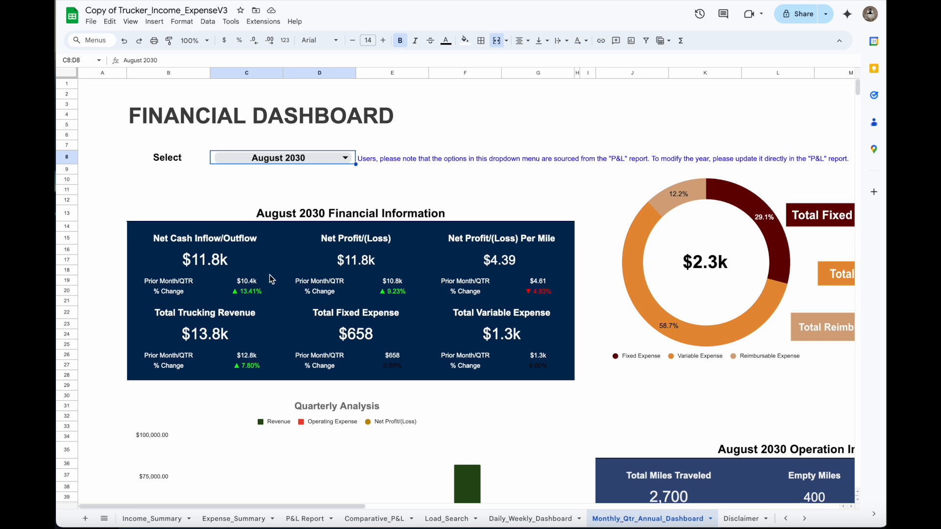
{"action": "left_click", "coordinate": [344, 161]}
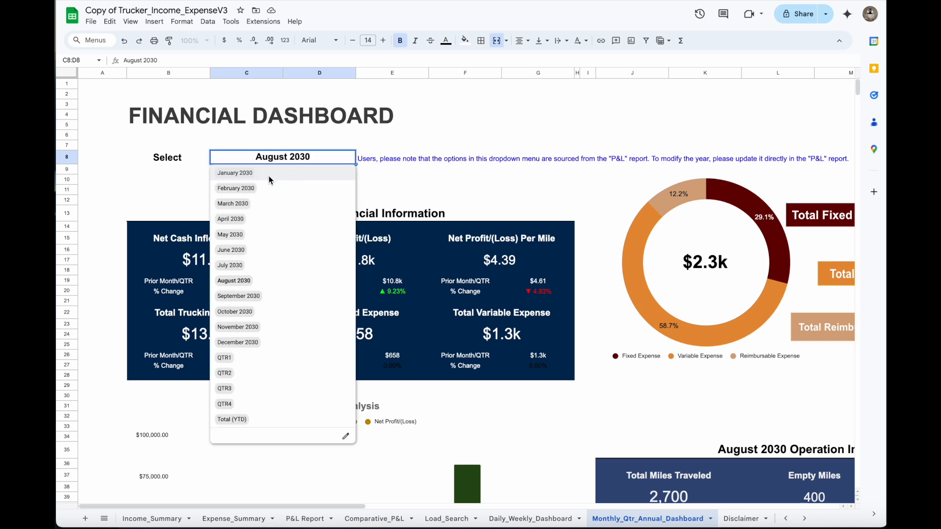
{"action": "left_click", "coordinate": [254, 188]}
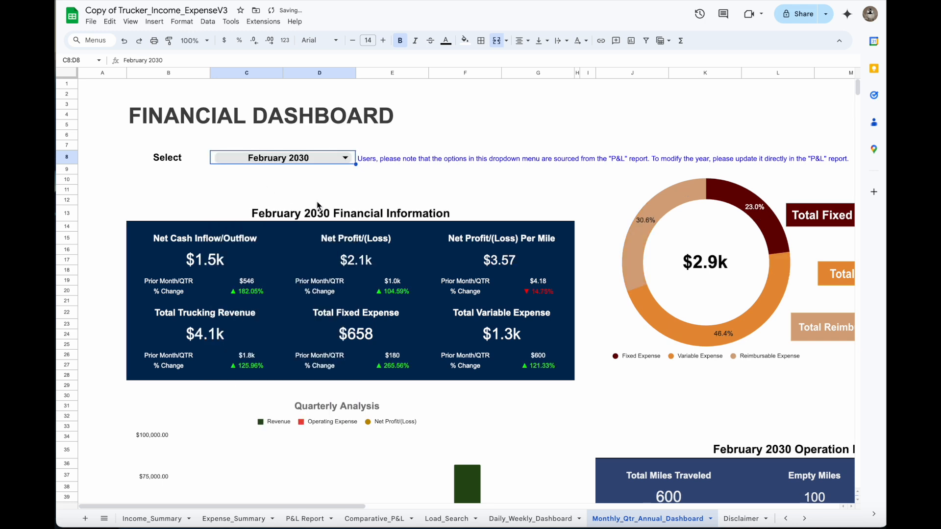
Review the February 2030 dashboard's quarterly analysis, operation information, cash flow and profit charts, and revenue and expense comparisons
{"action": "scroll", "coordinate": [478, 353], "scroll_direction": "down", "scroll_amount": 5}
{"action": "scroll", "coordinate": [487, 362], "scroll_direction": "down", "scroll_amount": 10}
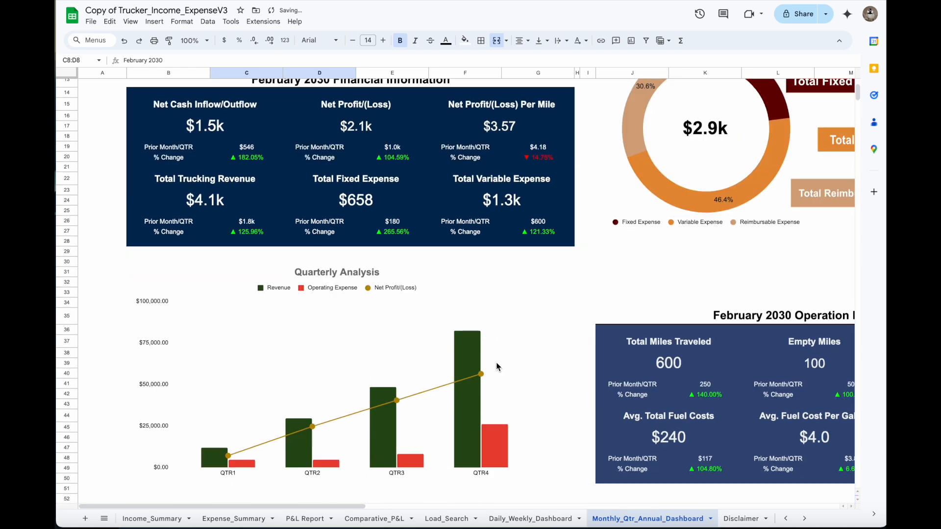
{"action": "scroll", "coordinate": [504, 367], "scroll_direction": "right", "scroll_amount": 8}
{"action": "scroll", "coordinate": [503, 367], "scroll_direction": "up", "scroll_amount": 2}
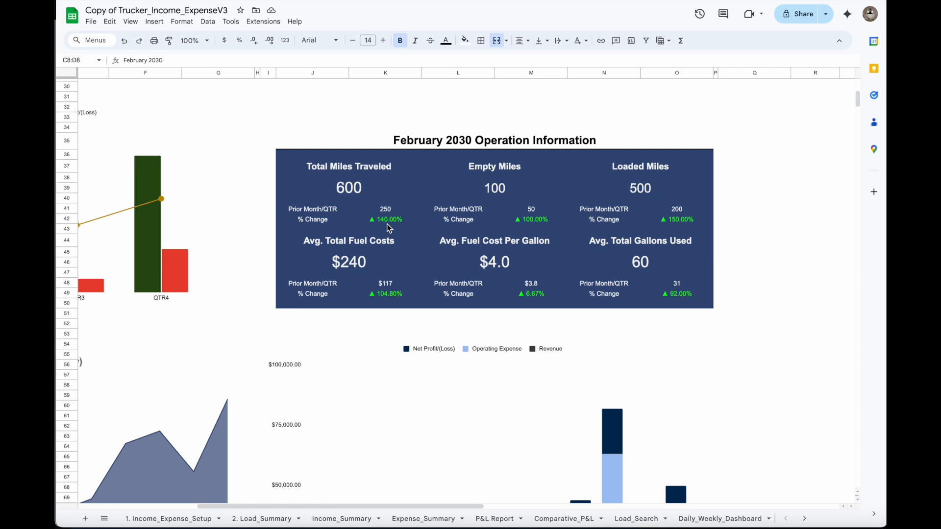
{"action": "scroll", "coordinate": [486, 284], "scroll_direction": "down", "scroll_amount": 5}
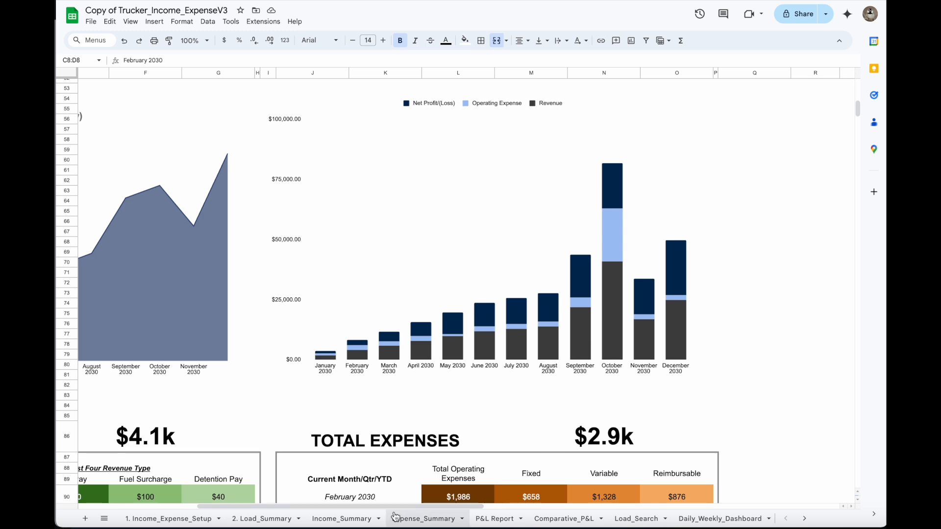
{"action": "left_click_drag", "start_coordinate": [396, 507], "coordinate": [271, 508]}
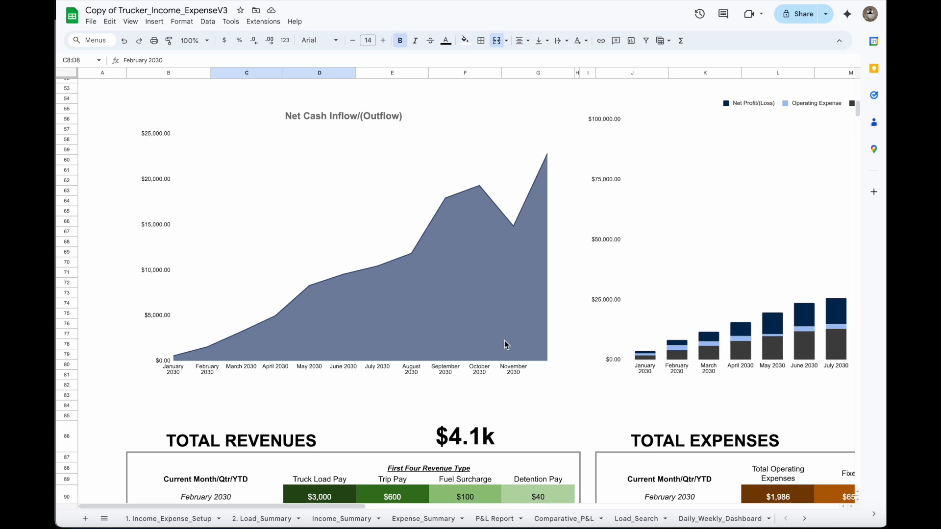
{"action": "scroll", "coordinate": [504, 340], "scroll_direction": "down", "scroll_amount": 5}
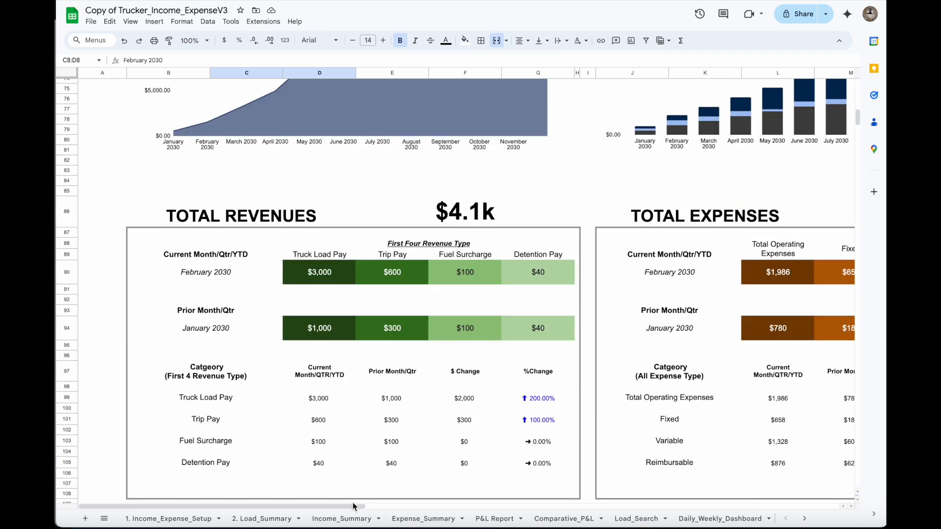
{"action": "mouse_move", "coordinate": [349, 509]}
{"action": "left_mouse_down"}
{"action": "mouse_move", "coordinate": [424, 507]}
{"action": "mouse_move", "coordinate": [360, 508]}
{"action": "left_mouse_up"}
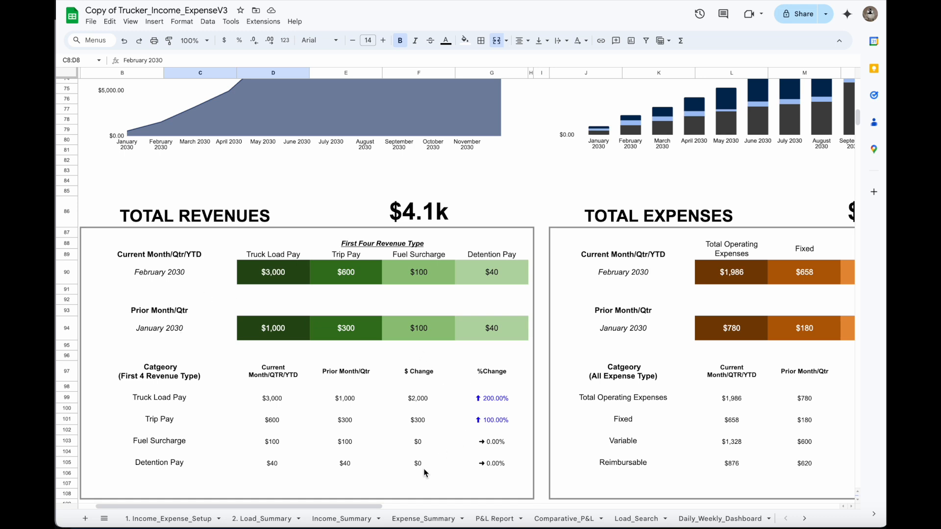
{"action": "mouse_move", "coordinate": [384, 507]}
{"action": "left_mouse_down"}
{"action": "mouse_move", "coordinate": [489, 507]}
{"action": "mouse_move", "coordinate": [384, 506]}
{"action": "left_mouse_up"}
{"action": "scroll", "coordinate": [442, 416], "scroll_direction": "up", "scroll_amount": 10}
{"action": "scroll", "coordinate": [441, 420], "scroll_direction": "up", "scroll_amount": 7}
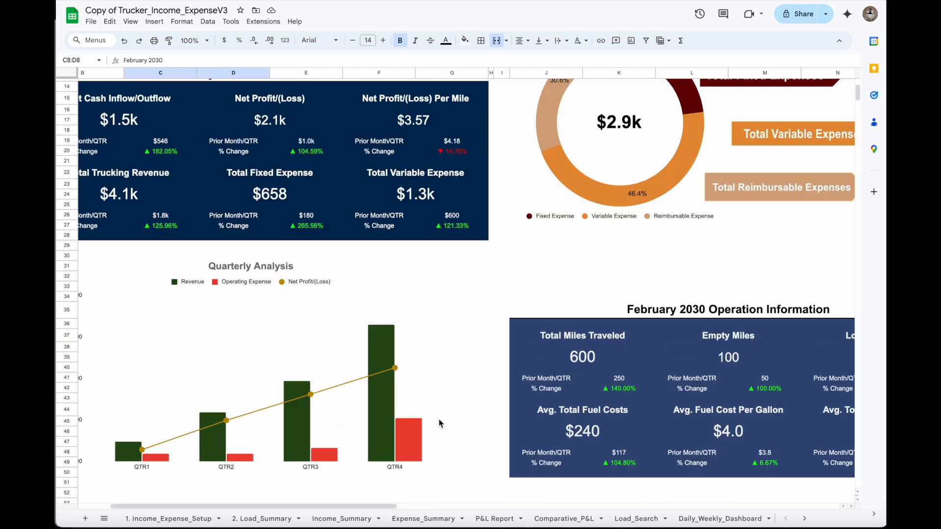
Try September 2030 and QTR2 as the financial dashboard's period
{"action": "left_click_drag", "start_coordinate": [387, 506], "coordinate": [359, 507]}
{"action": "left_click", "coordinate": [336, 110]}
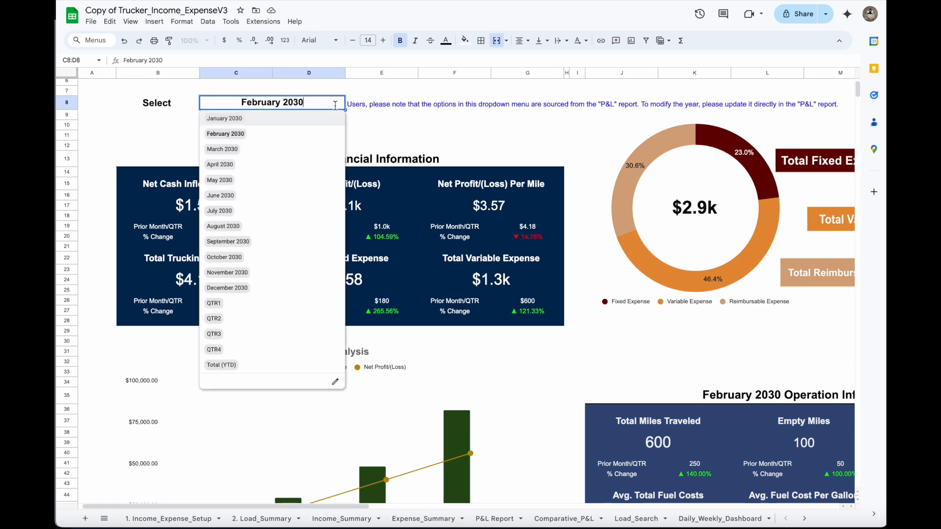
{"action": "left_click", "coordinate": [246, 243]}
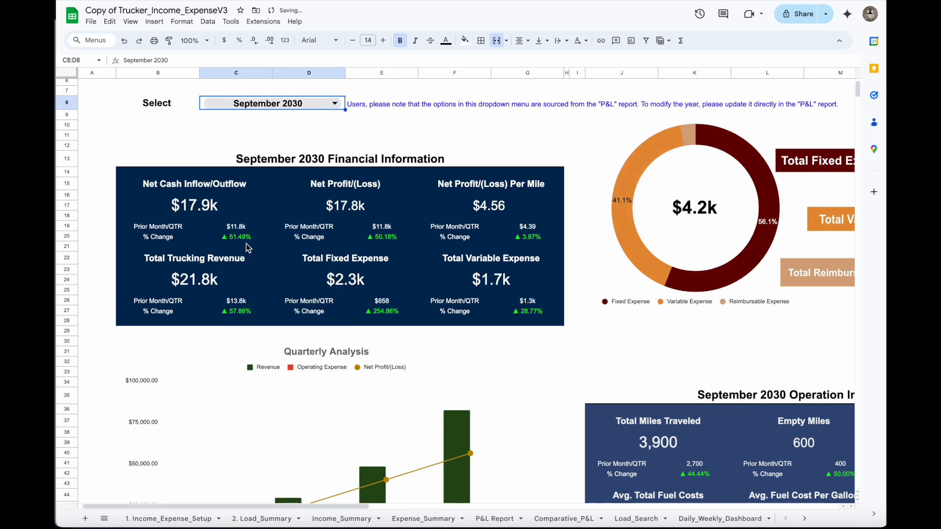
{"action": "left_click", "coordinate": [335, 105]}
{"action": "left_click", "coordinate": [215, 315]}
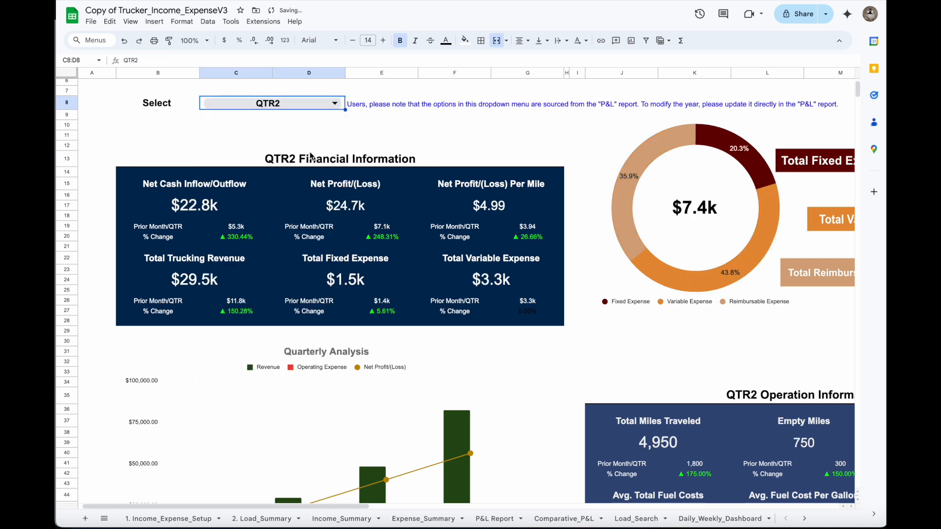
Set the financial dashboard's period to Total (YTD) and view its financial information
{"action": "left_click", "coordinate": [335, 103]}
{"action": "left_click", "coordinate": [226, 363]}
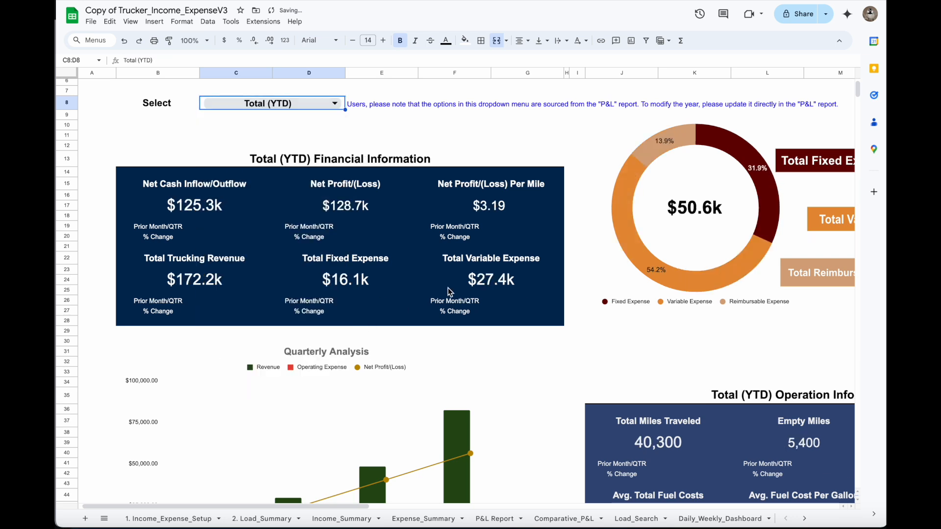
{"action": "scroll", "coordinate": [600, 367], "scroll_direction": "down", "scroll_amount": 1}
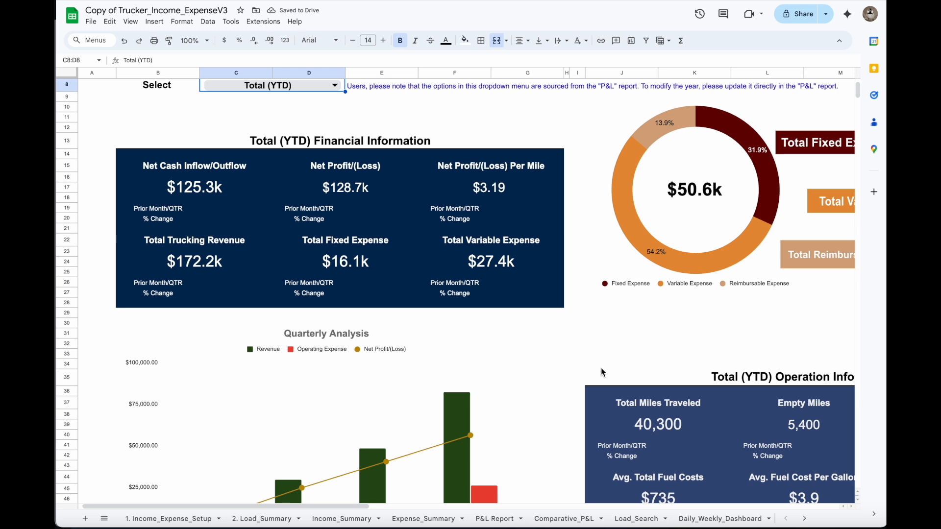